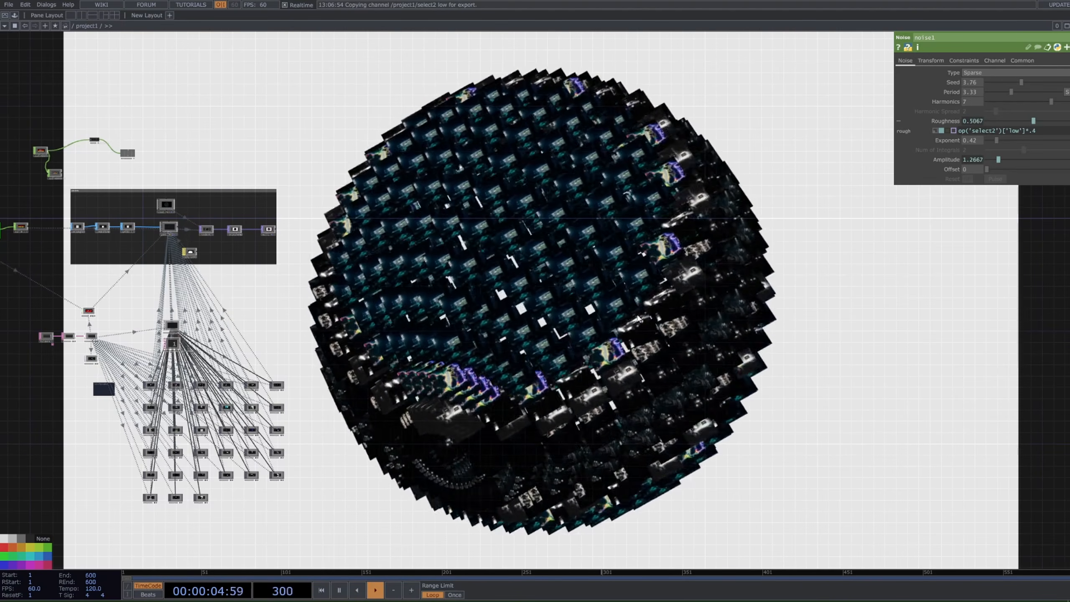
# Step: Examine the finished project's geometry chain, the Audio Device In operator and the noise1 CHOP with its audio-driven roughness
pyautogui.scroll(-3, 615, 406)
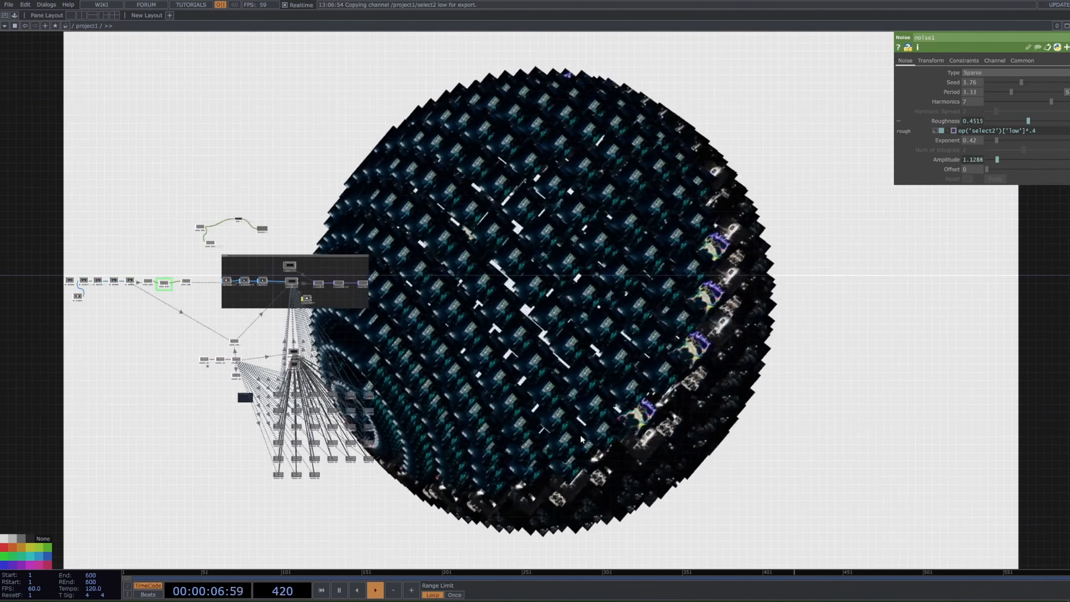
pyautogui.scroll(3, 421, 401)
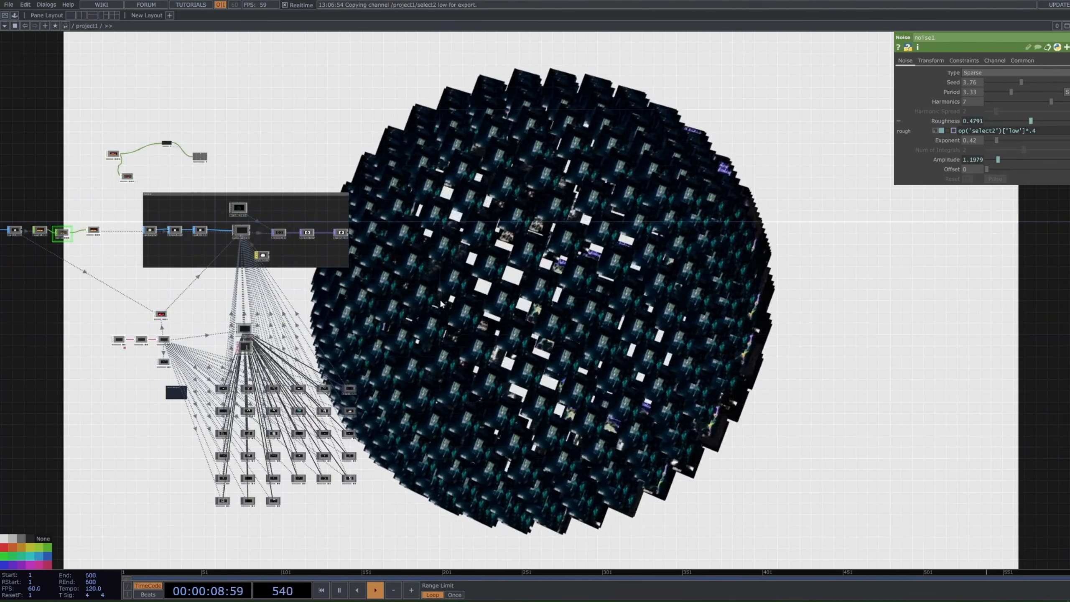
pyautogui.moveTo(85, 228); pyautogui.dragTo(240, 197)
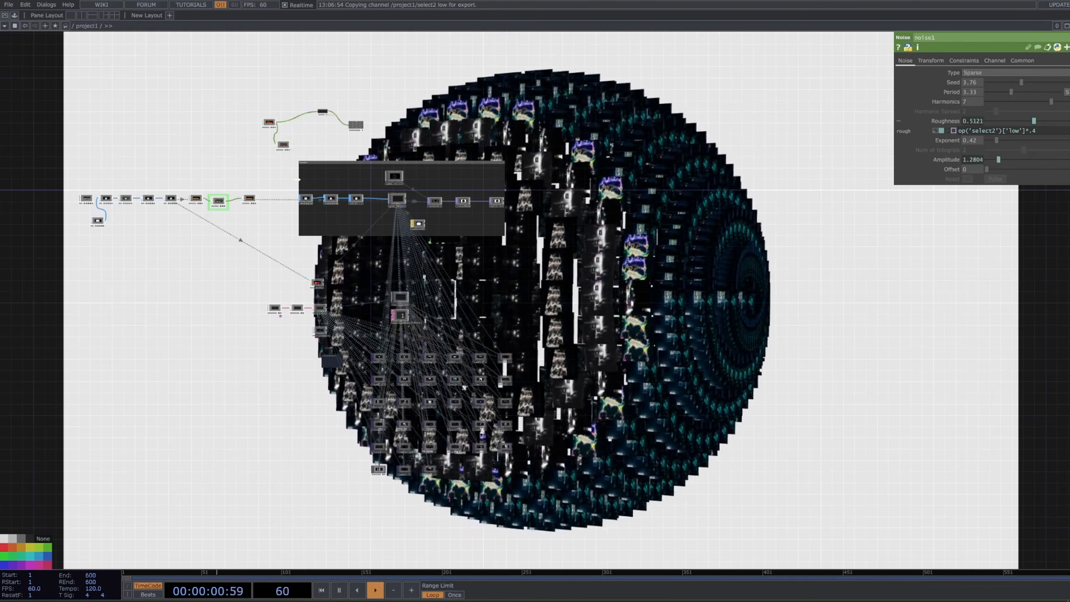
pyautogui.scroll(5, 274, 170)
pyautogui.moveTo(360, 230); pyautogui.dragTo(477, 290)
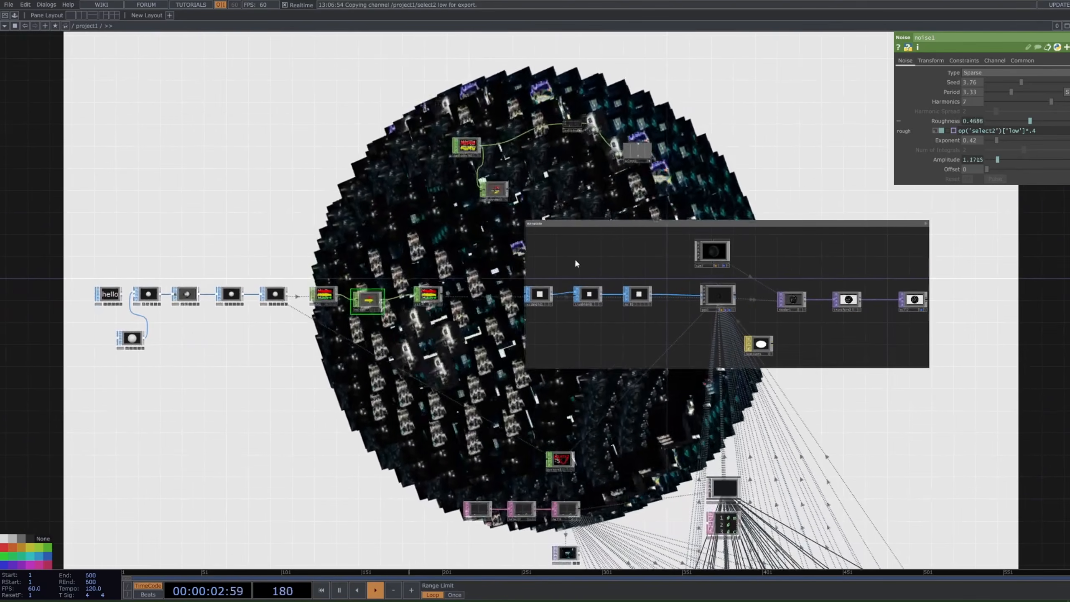
pyautogui.moveTo(433, 210); pyautogui.dragTo(485, 266)
pyautogui.moveTo(736, 149); pyautogui.dragTo(496, 251, button='right')
pyautogui.moveTo(544, 248); pyautogui.dragTo(418, 254)
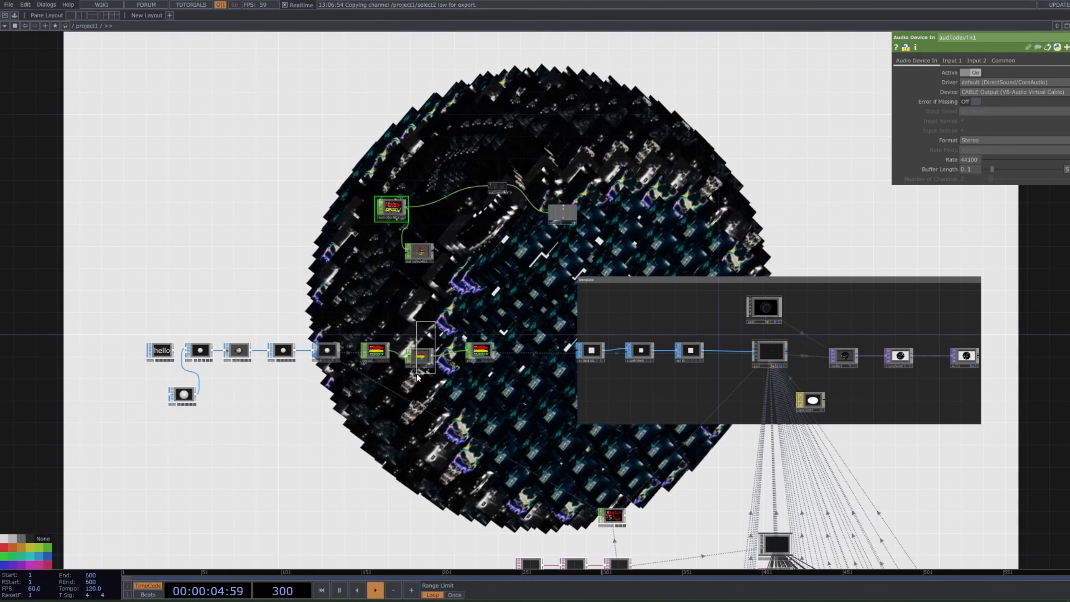
pyautogui.click(412, 357)
pyautogui.moveTo(445, 415); pyautogui.dragTo(397, 294)
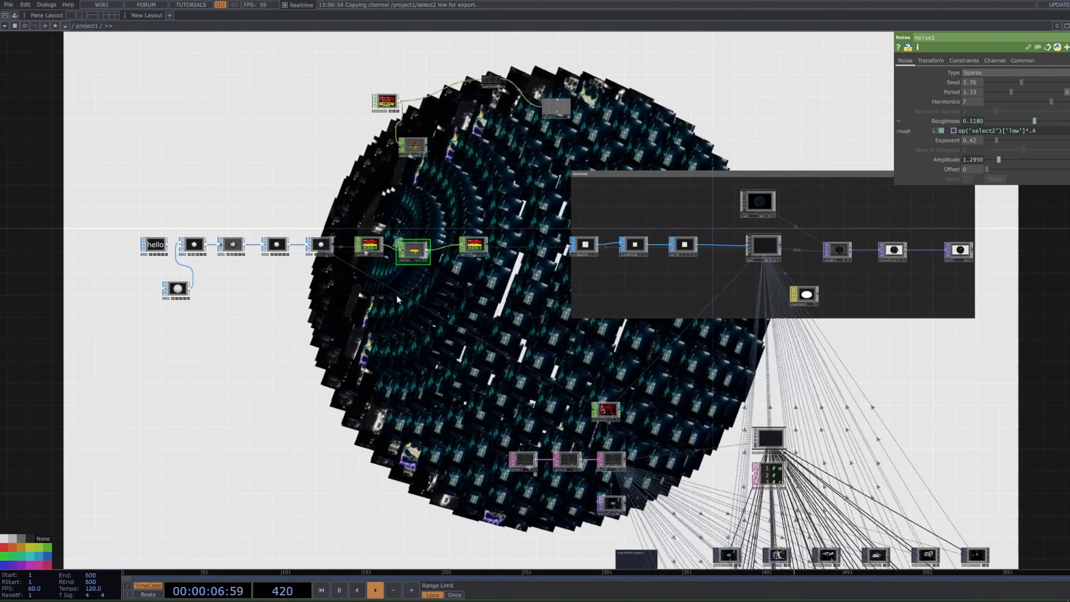
# Step: Survey the rest of the network, from the instancing section down to the grid of texture operators
pyautogui.scroll(-3, 397, 294)
pyautogui.moveTo(405, 373); pyautogui.dragTo(389, 237)
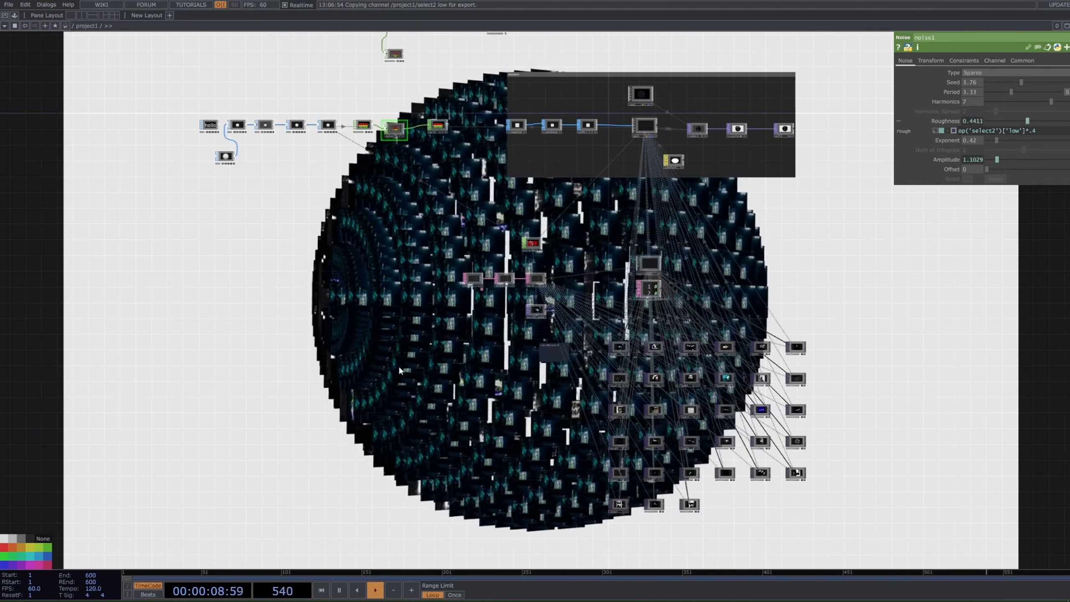
pyautogui.scroll(-2, 450, 246)
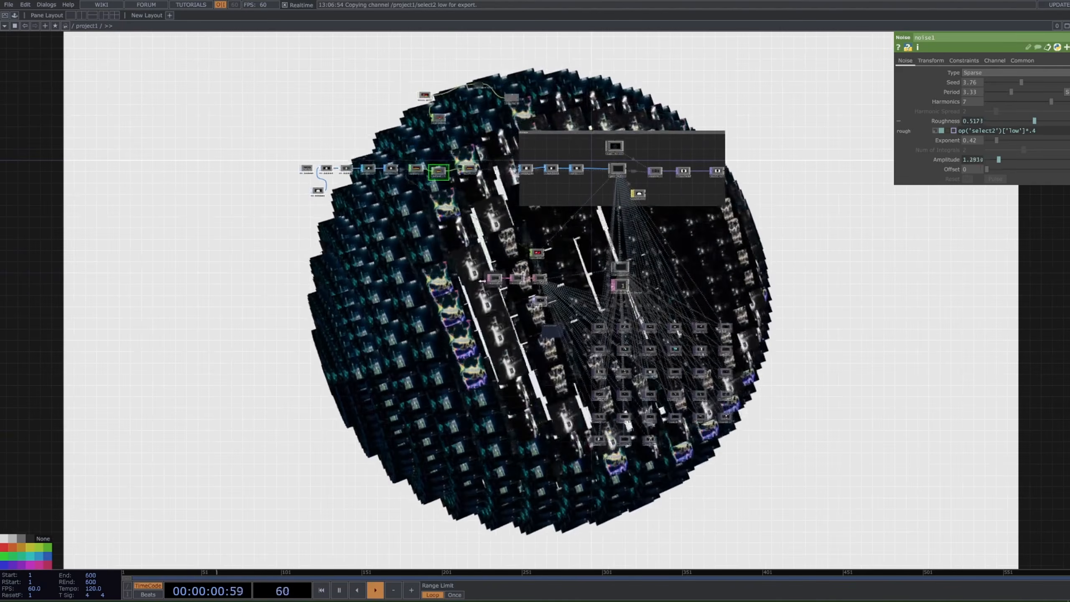
pyautogui.moveTo(773, 272); pyautogui.dragTo(719, 186)
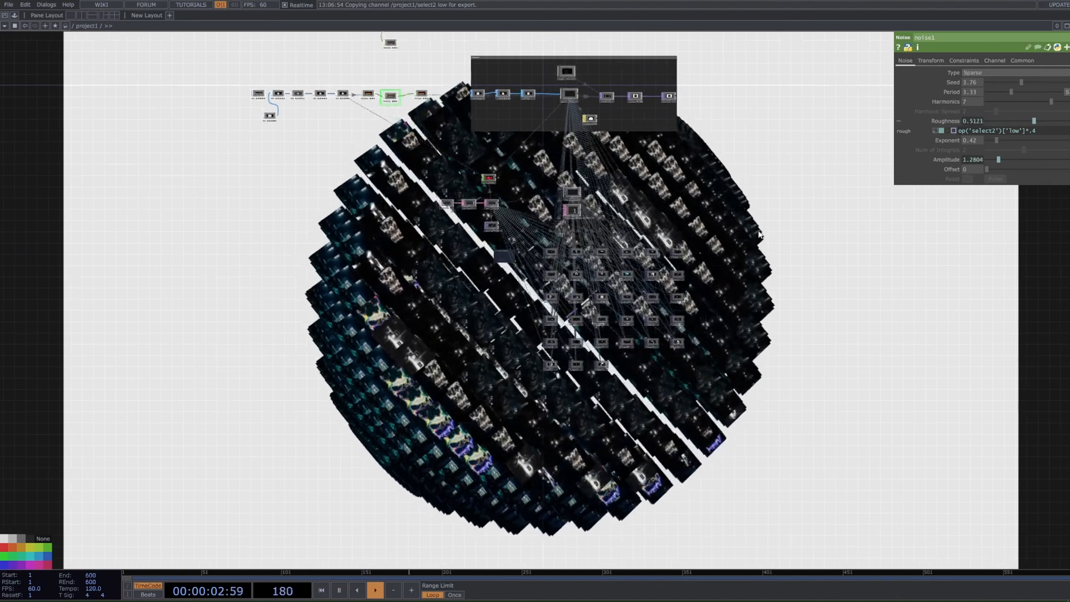
pyautogui.moveTo(805, 265); pyautogui.dragTo(795, 295)
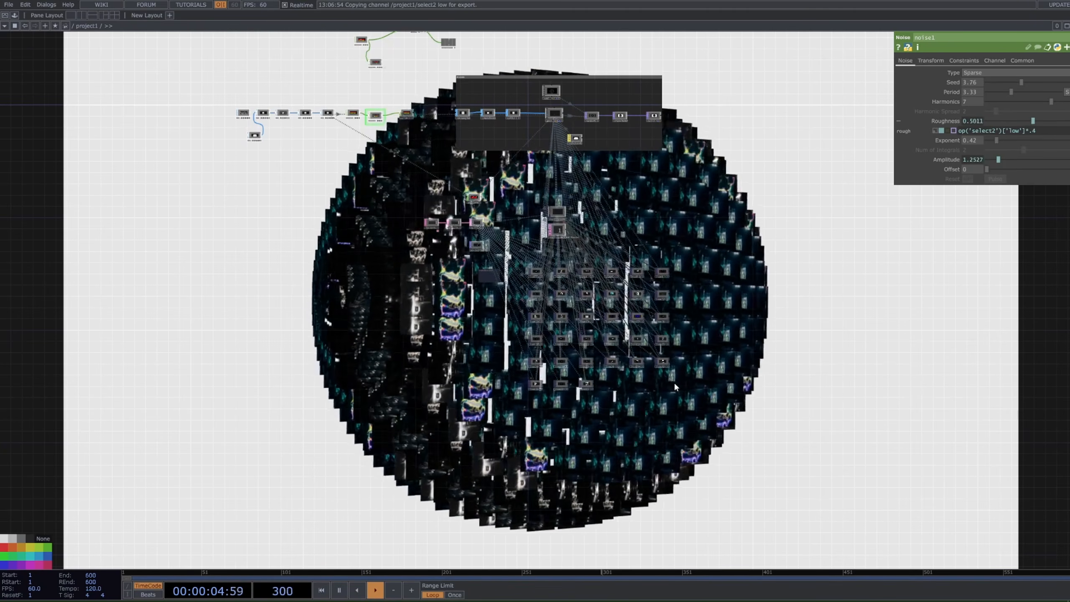
pyautogui.scroll(-2, 702, 264)
pyautogui.scroll(-1, 702, 263)
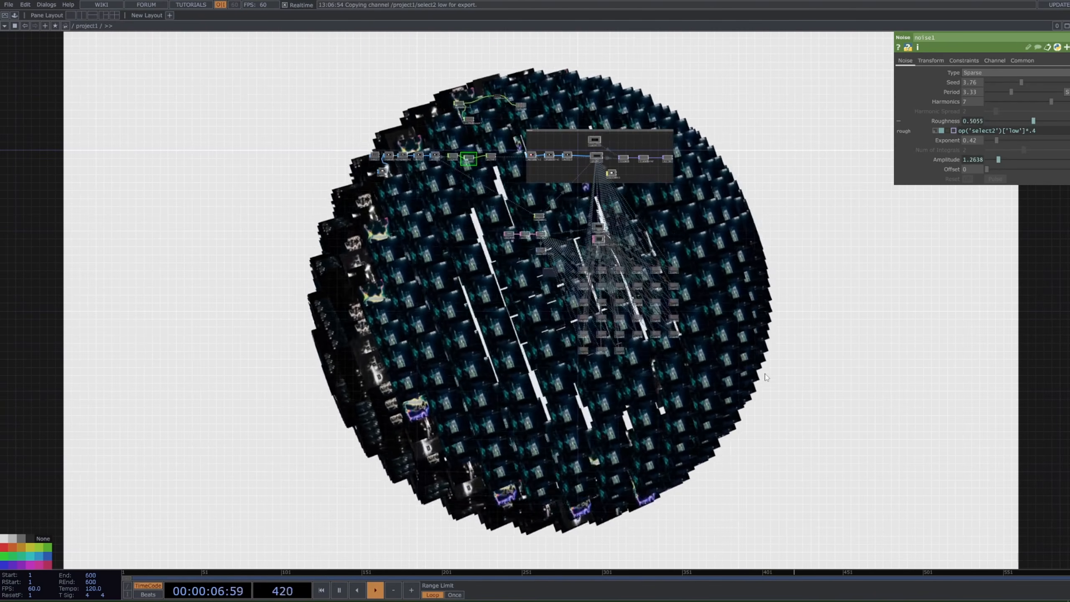
pyautogui.moveTo(783, 418); pyautogui.dragTo(377, 132)
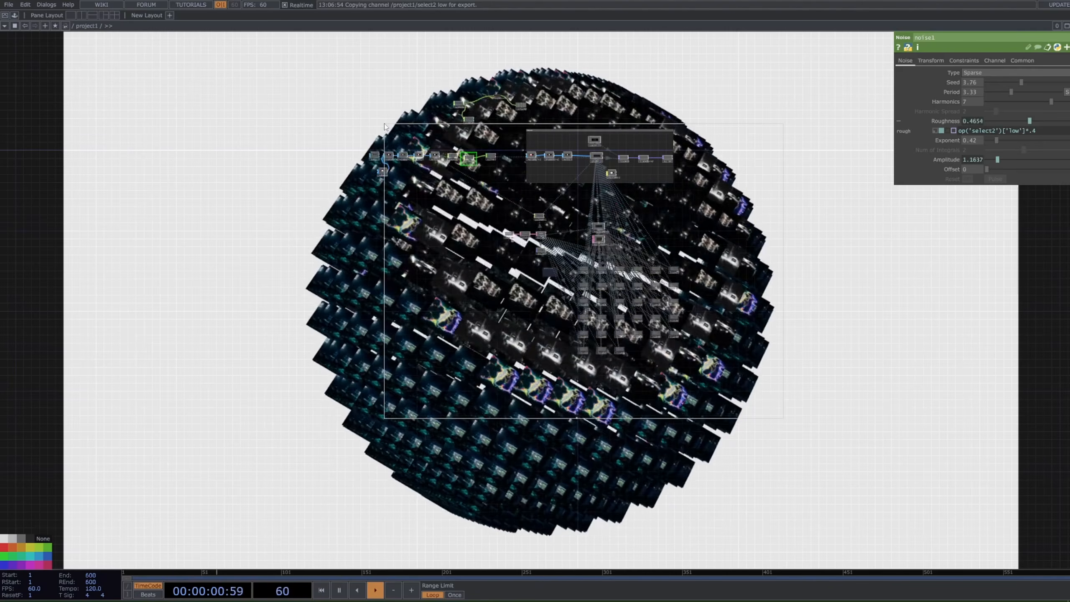
pyautogui.click(498, 198)
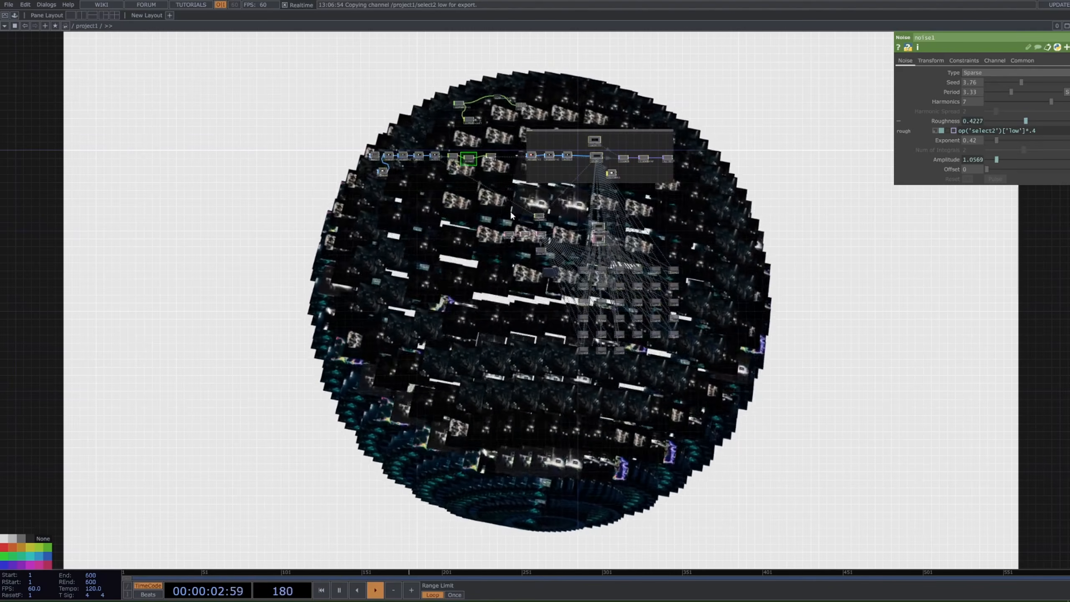
# Step: Pause the timeline and turn off the render displayed behind the network
pyautogui.press('space')
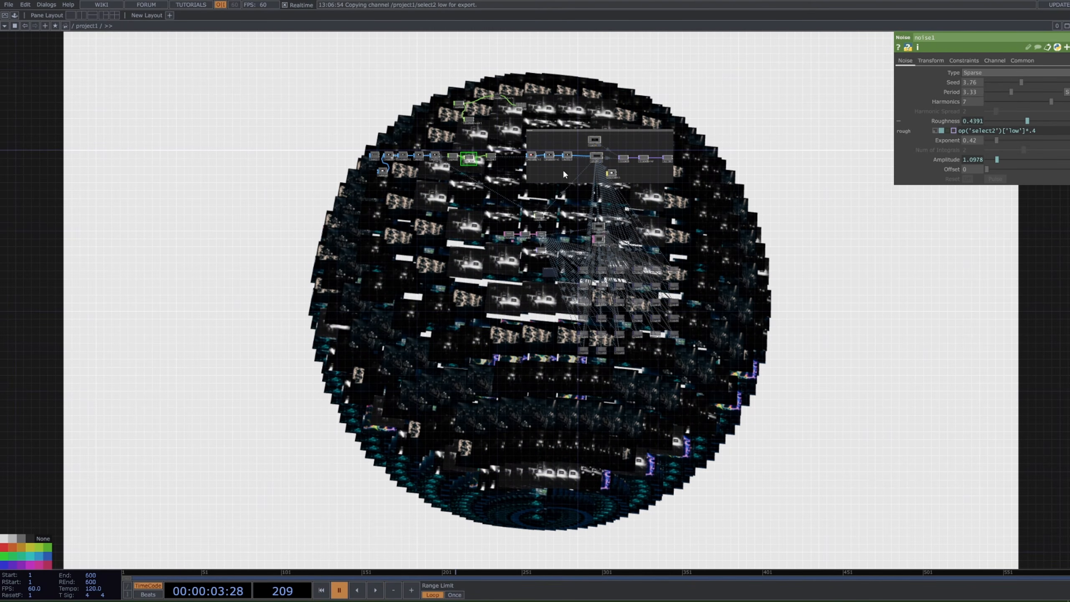
pyautogui.scroll(5, 653, 303)
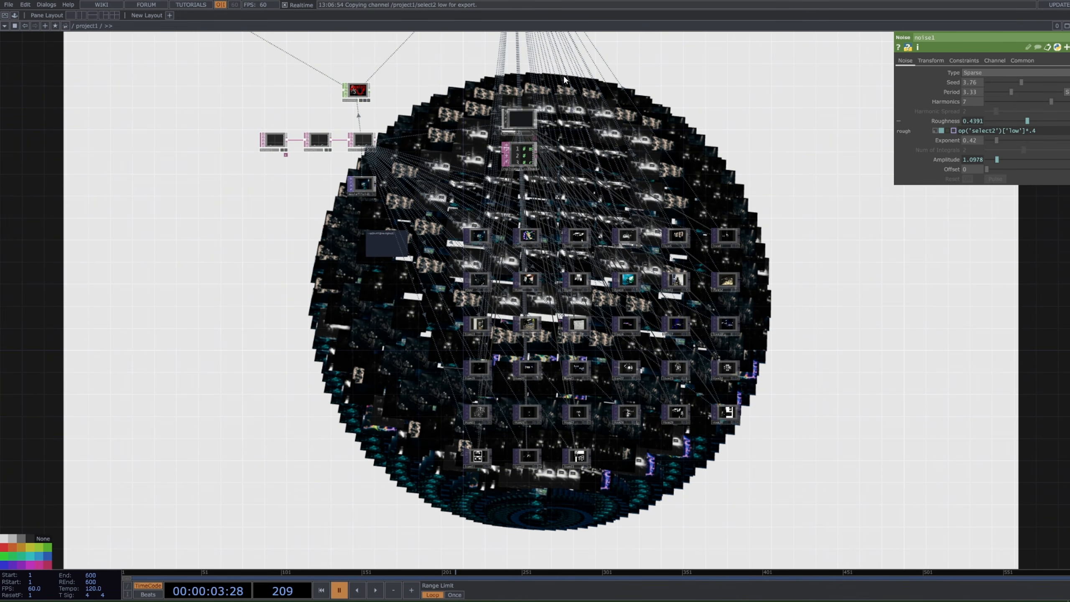
pyautogui.scroll(-4, 657, 274)
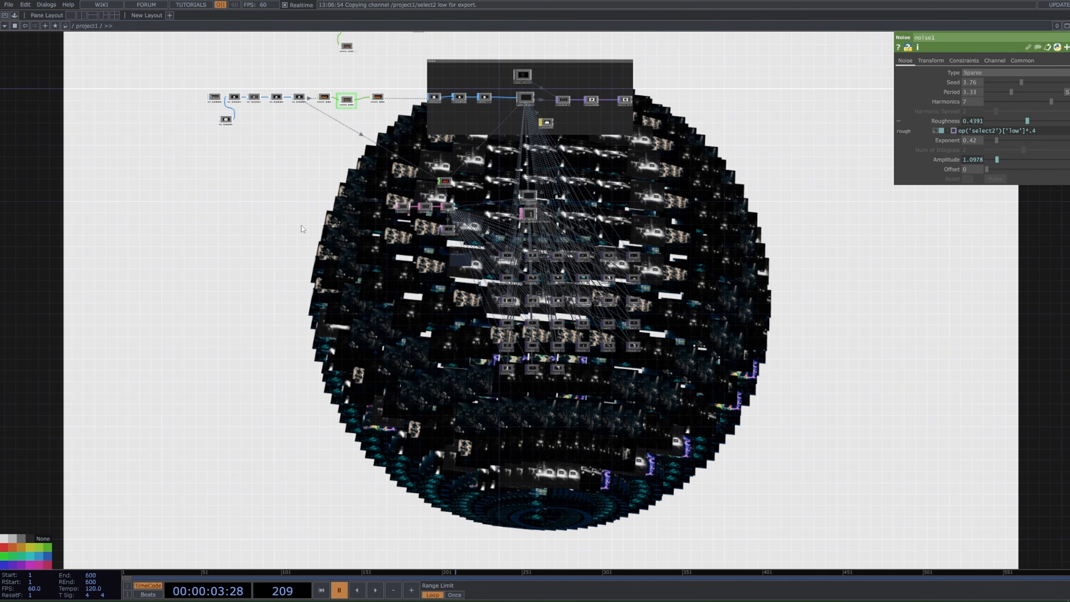
pyautogui.moveTo(300, 374); pyautogui.dragTo(309, 291)
pyautogui.scroll(-3, 297, 298)
pyautogui.scroll(5, 314, 464)
pyautogui.scroll(-3, 321, 344)
pyautogui.scroll(-2, 310, 291)
pyautogui.moveTo(661, 97); pyautogui.dragTo(631, 256)
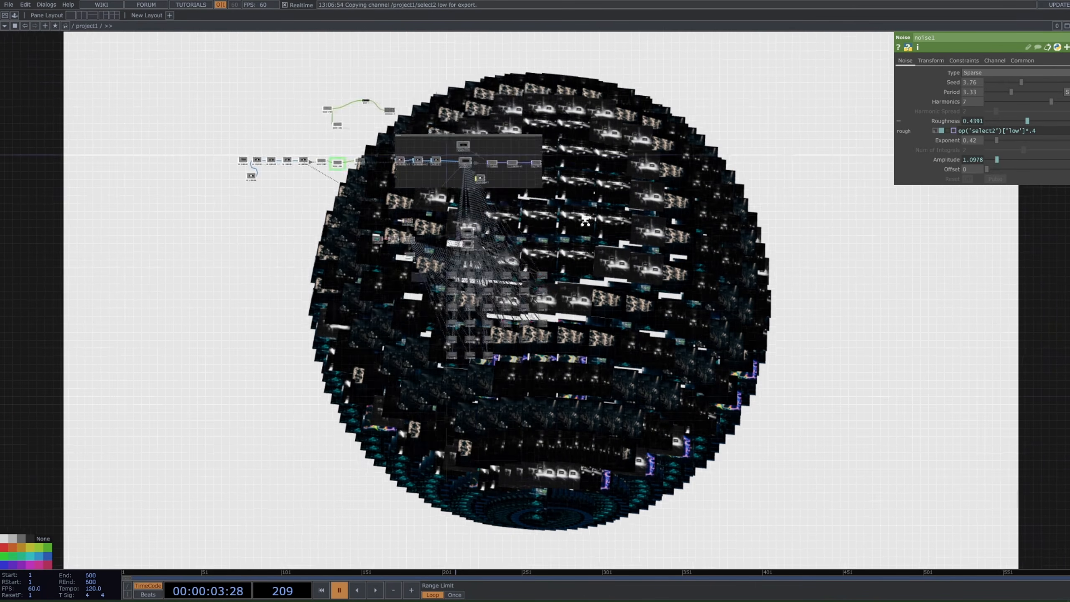
pyautogui.scroll(5, 586, 154)
pyautogui.click(455, 195)
# Step: Add a Sphere SOP in an empty area of the network, below the existing operators
pyautogui.moveTo(459, 215); pyautogui.dragTo(342, 325, button='middle')
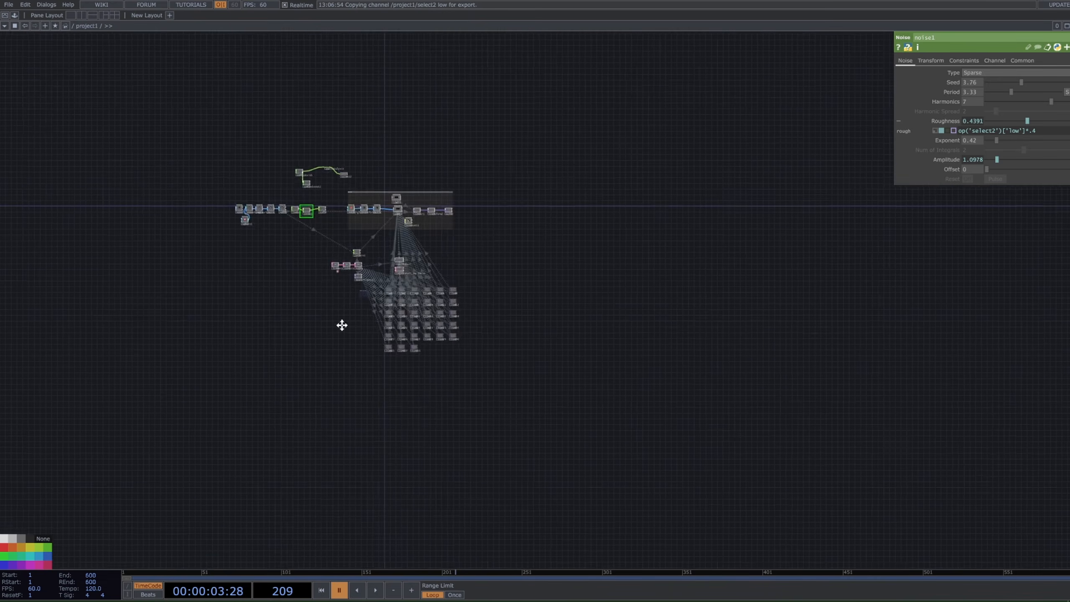
pyautogui.moveTo(342, 325); pyautogui.dragTo(418, 222)
pyautogui.moveTo(322, 326); pyautogui.dragTo(368, 317, button='middle')
pyautogui.press('Tab')
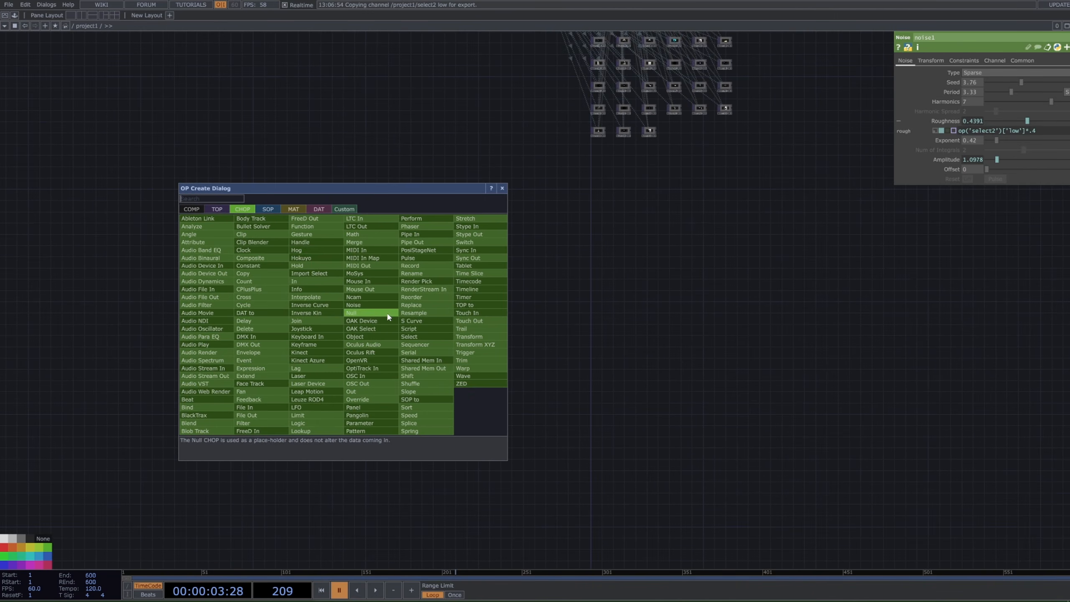
pyautogui.click(270, 209)
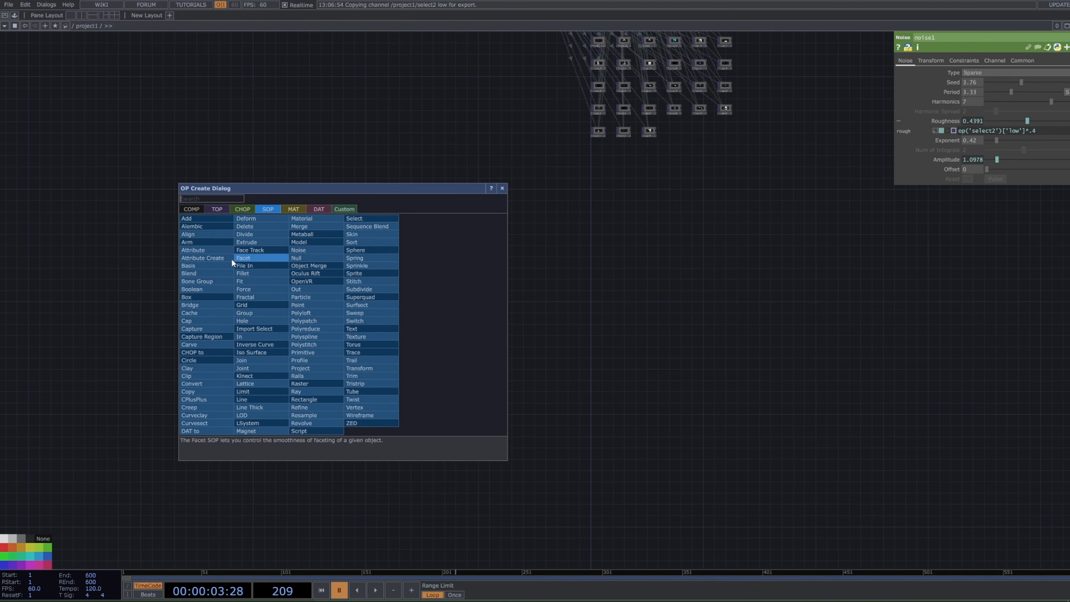
pyautogui.write('sph')
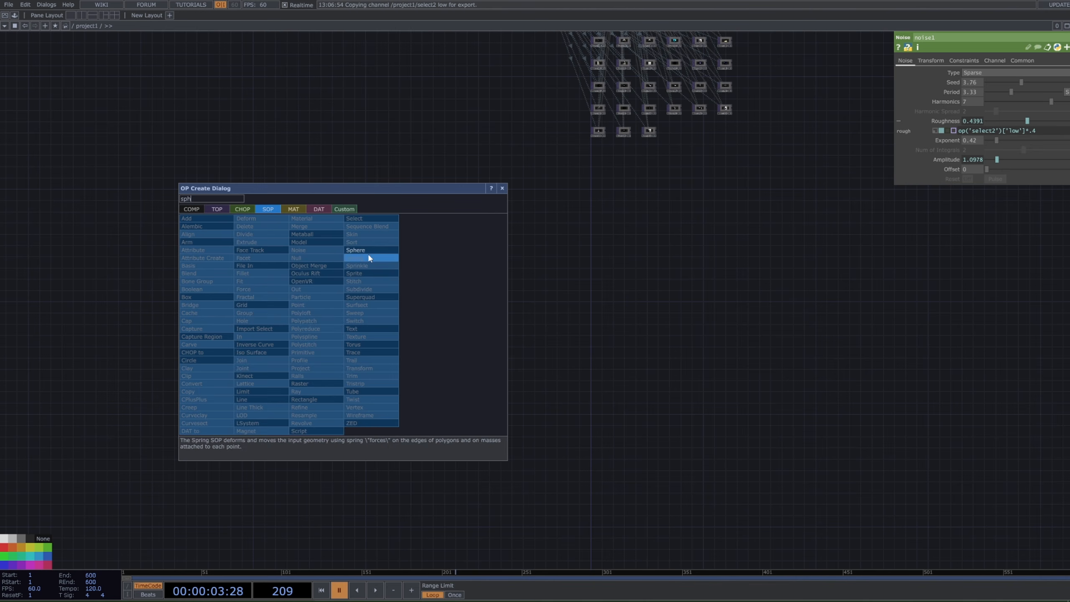
pyautogui.press('Return')
pyautogui.click(289, 338)
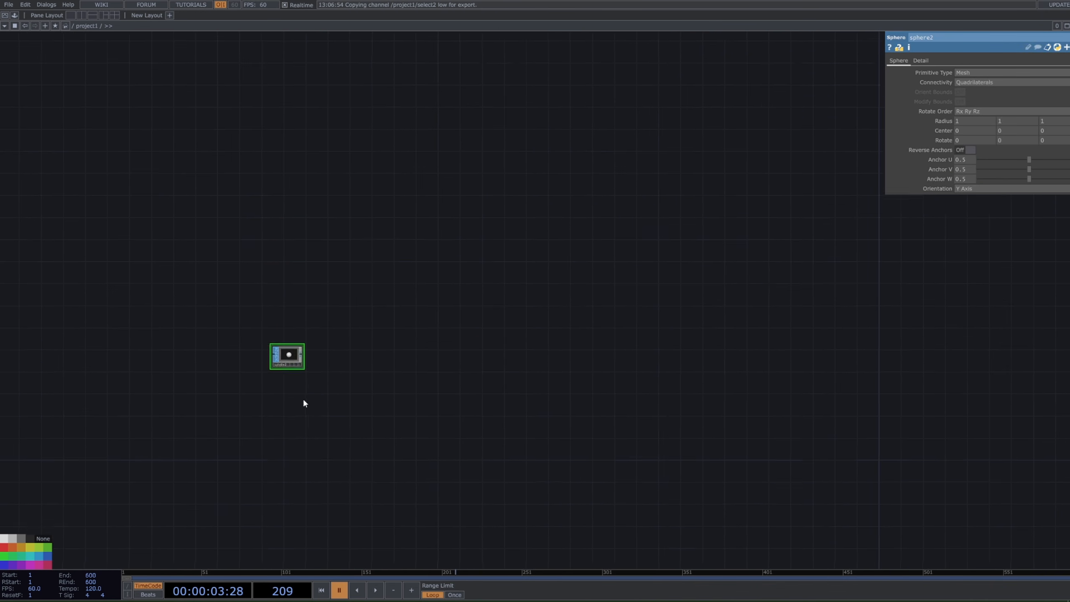
# Step: Examine the text1 SOP beside the original sphere chain and return to the new sphere2 operator
pyautogui.scroll(-5, 304, 402)
pyautogui.moveTo(315, 308); pyautogui.dragTo(357, 488)
pyautogui.scroll(9, 353, 206)
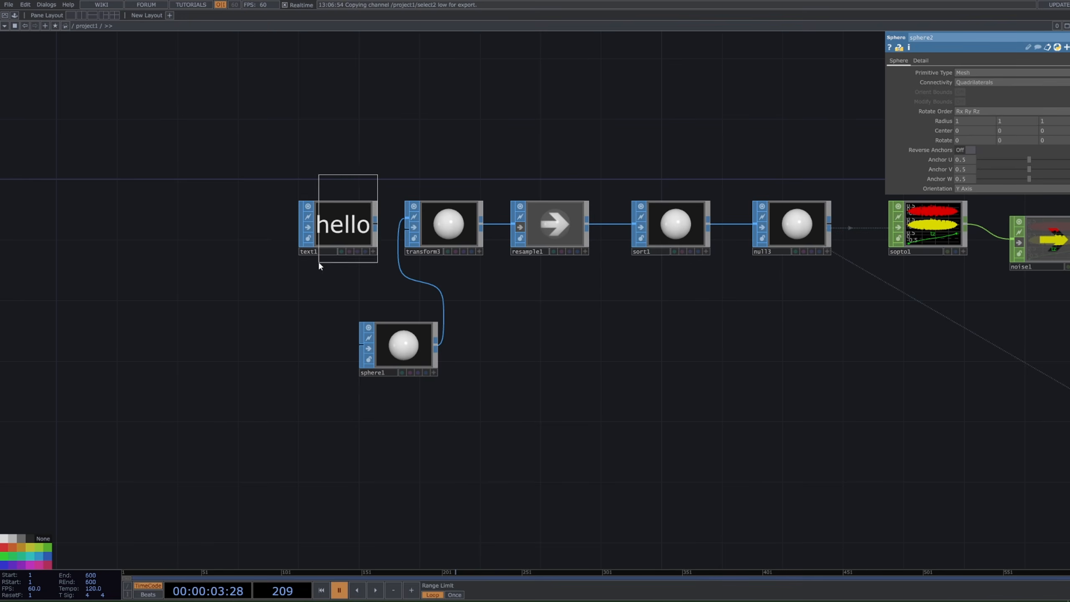
pyautogui.moveTo(319, 265); pyautogui.dragTo(319, 265)
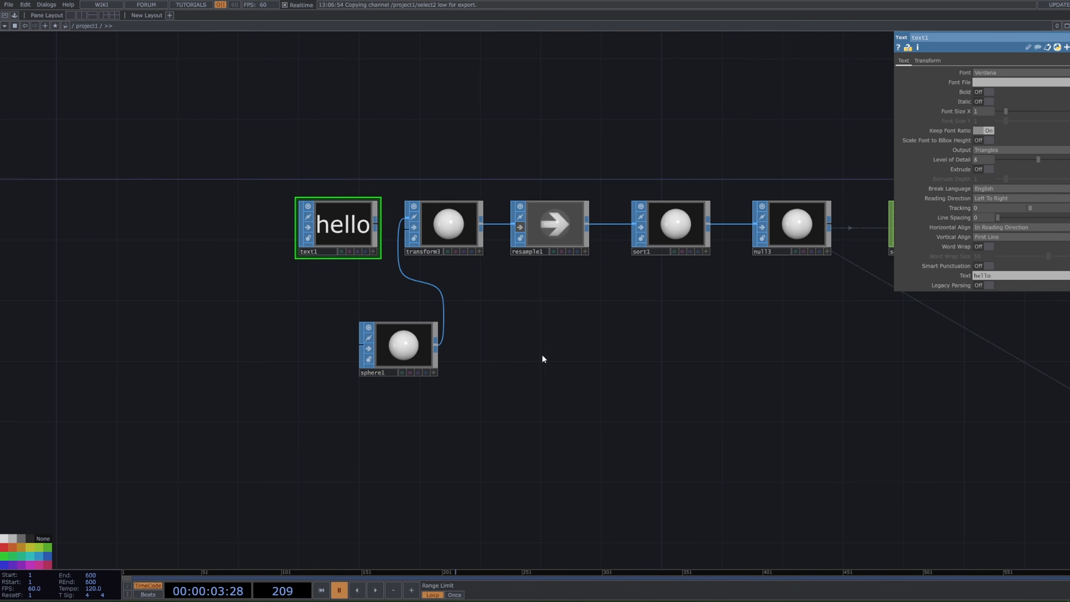
pyautogui.scroll(-4, 543, 359)
pyautogui.scroll(-6, 608, 461)
pyautogui.scroll(-3, 520, 222)
pyautogui.moveTo(574, 500); pyautogui.dragTo(521, 60)
pyautogui.scroll(-3, 522, 59)
pyautogui.scroll(9, 476, 498)
pyautogui.moveTo(476, 498); pyautogui.dragTo(453, 401)
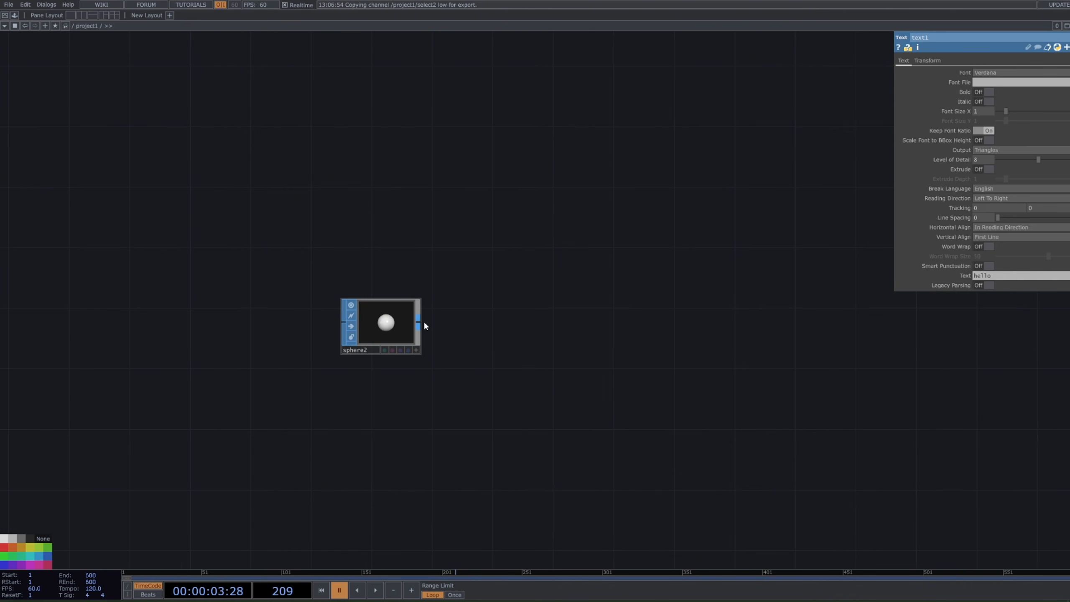
# Step: Append a Transform SOP to the output of sphere2
pyautogui.scroll(2, 424, 325)
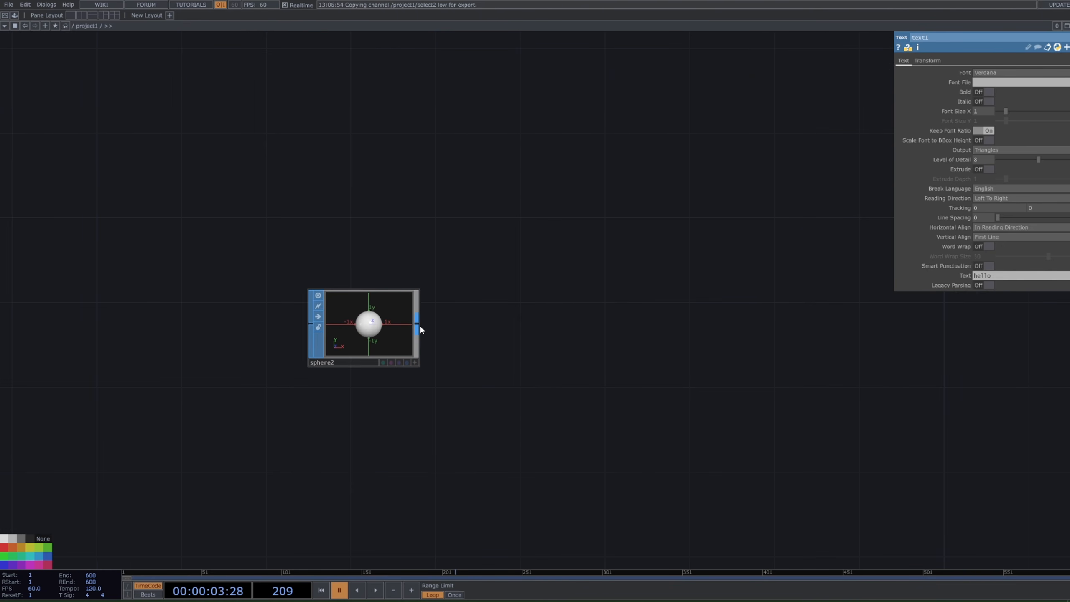
pyautogui.rightClick(420, 324)
pyautogui.click(451, 373)
pyautogui.click(522, 333)
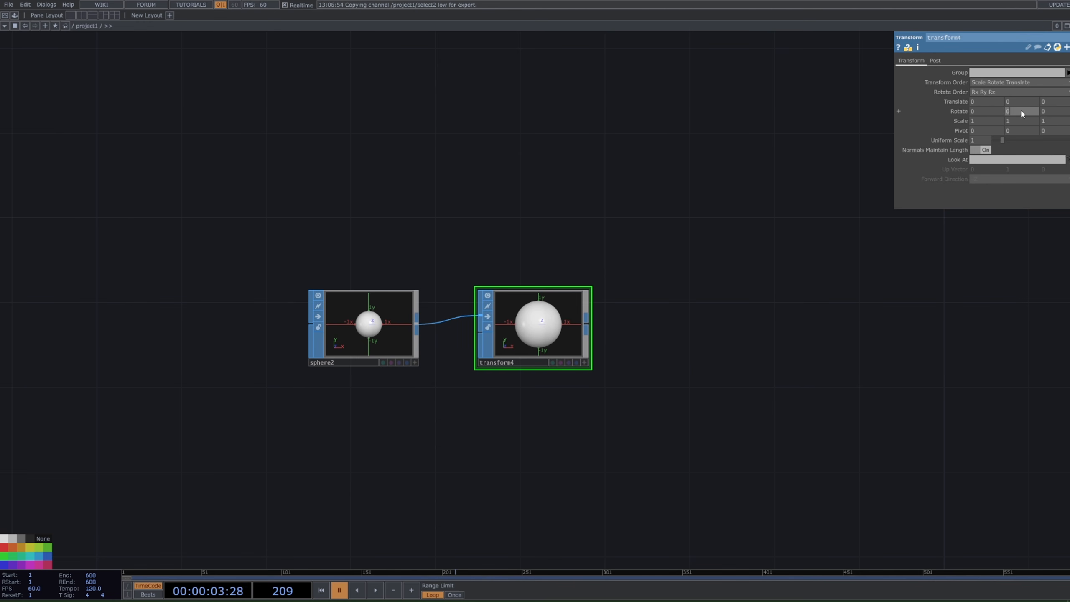
# Step: Append a Resample SOP to the output of the new Transform SOP
pyautogui.scroll(-3, 650, 276)
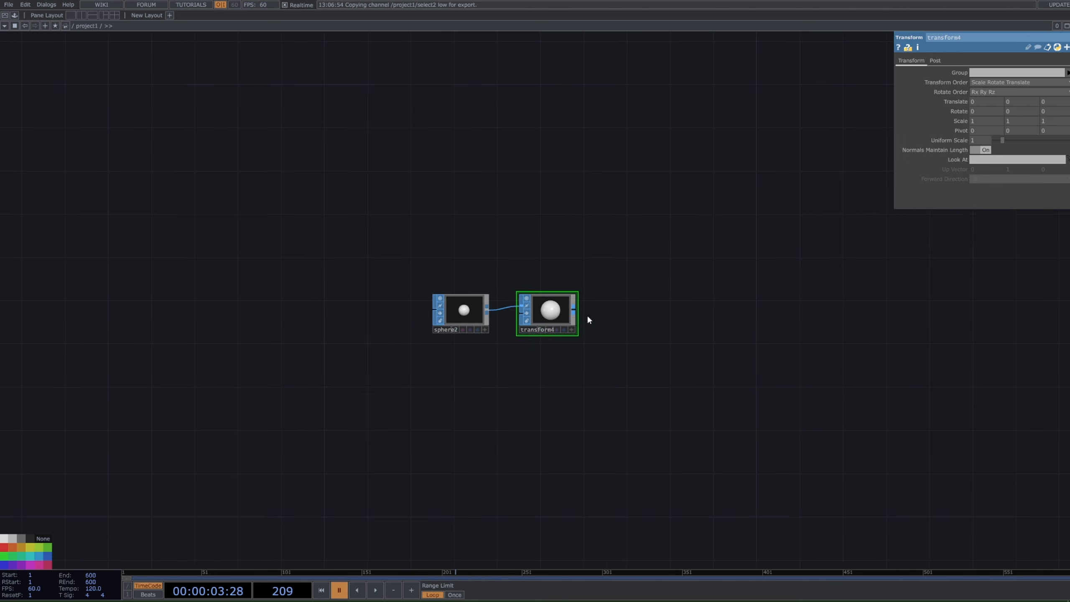
pyautogui.scroll(2, 539, 317)
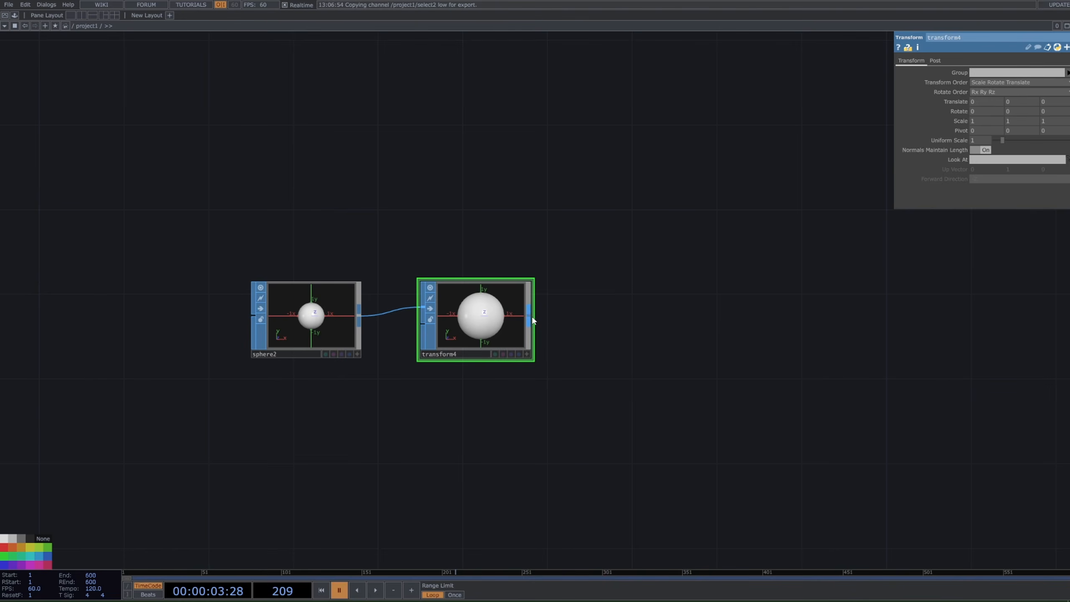
pyautogui.rightClick(532, 320)
pyautogui.click(531, 387)
pyautogui.click(627, 321)
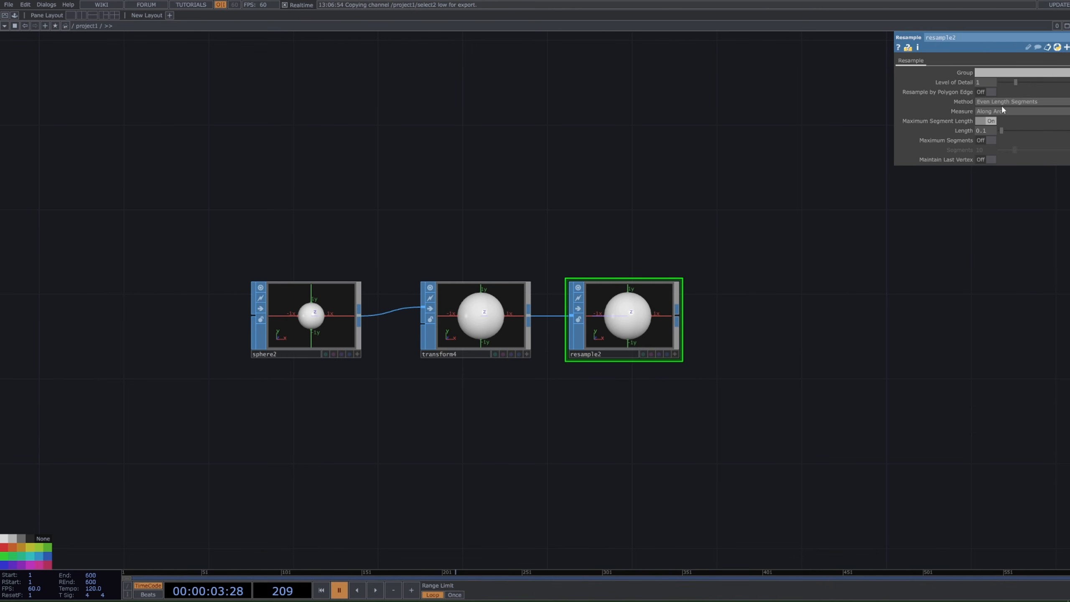
# Step: Append a Sort SOP to the output of the new Resample SOP
pyautogui.scroll(4, 647, 293)
pyautogui.scroll(-3, 700, 351)
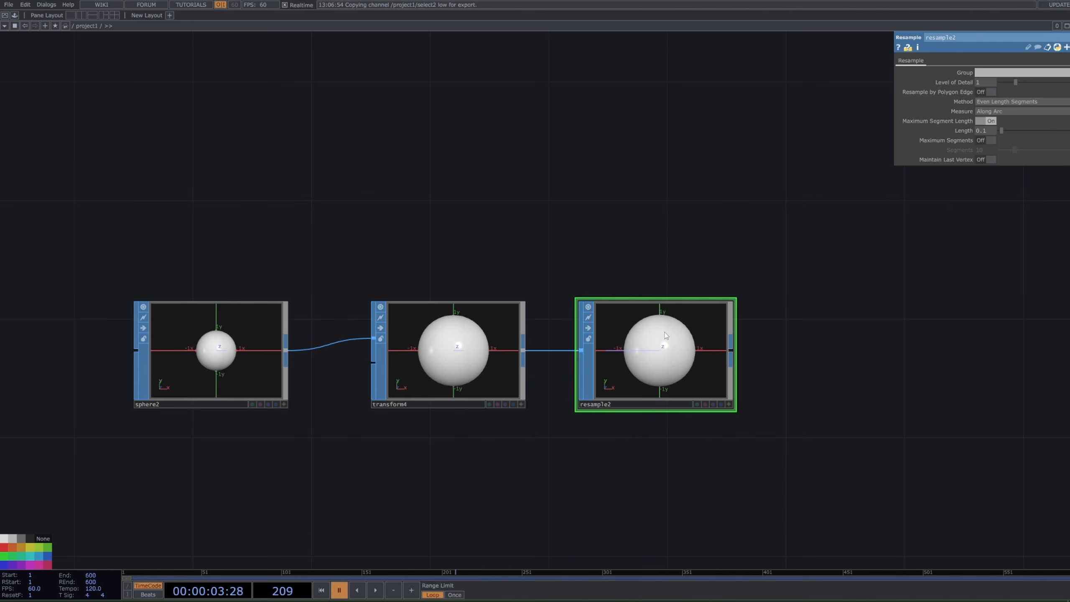
pyautogui.scroll(-6, 806, 350)
pyautogui.moveTo(807, 350); pyautogui.dragTo(625, 348)
pyautogui.scroll(3, 583, 346)
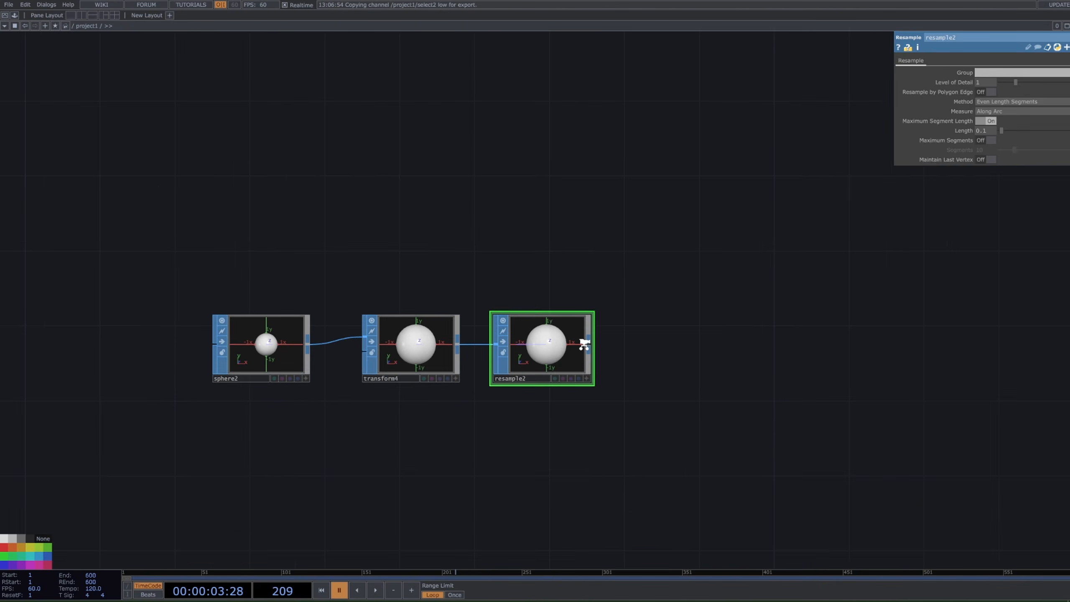
pyautogui.rightClick(597, 346)
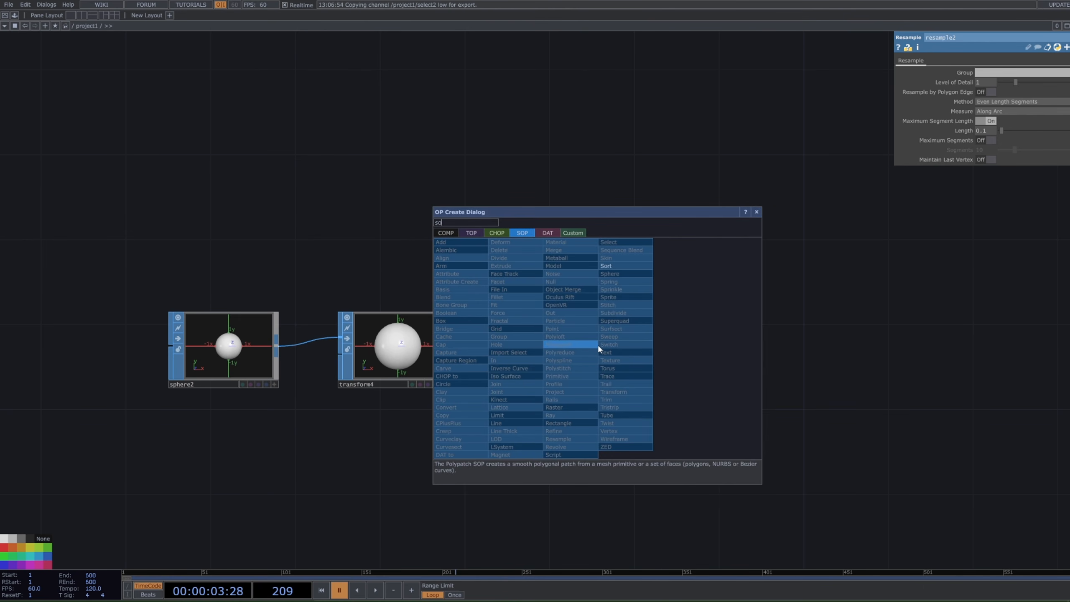
pyautogui.click(608, 265)
pyautogui.click(704, 345)
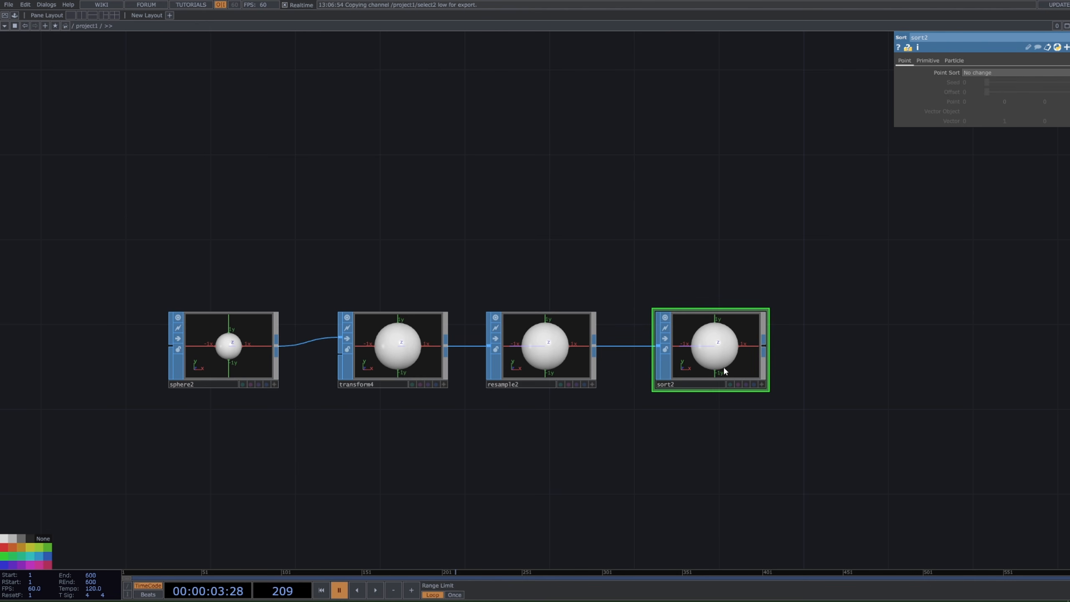
pyautogui.scroll(3, 733, 353)
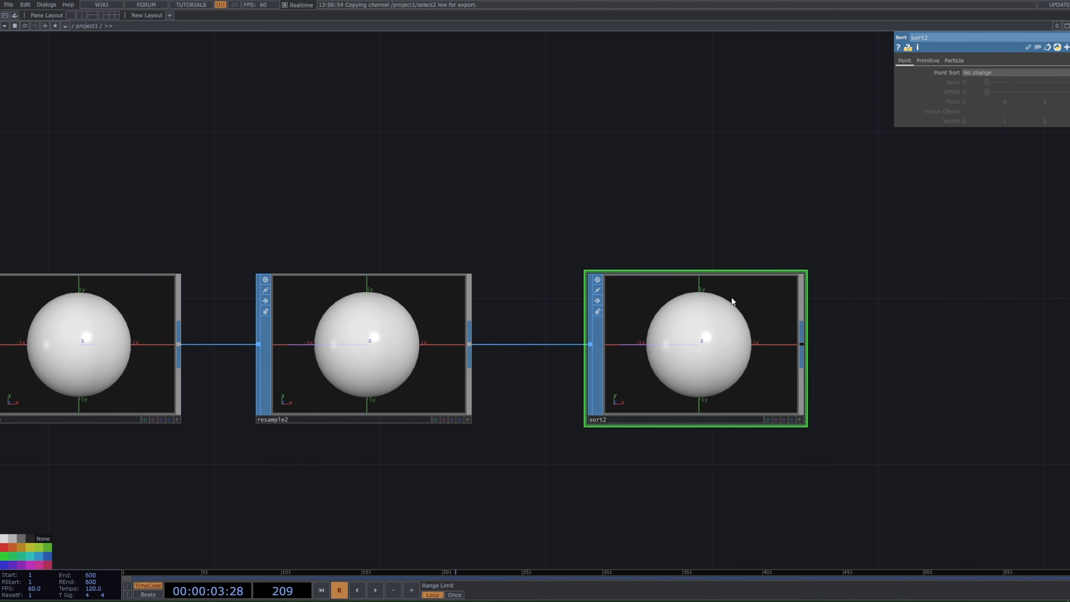
# Step: Examine the sopto1 CHOP following the original sphere chain and return to the new sort2 operator
pyautogui.scroll(-10, 732, 301)
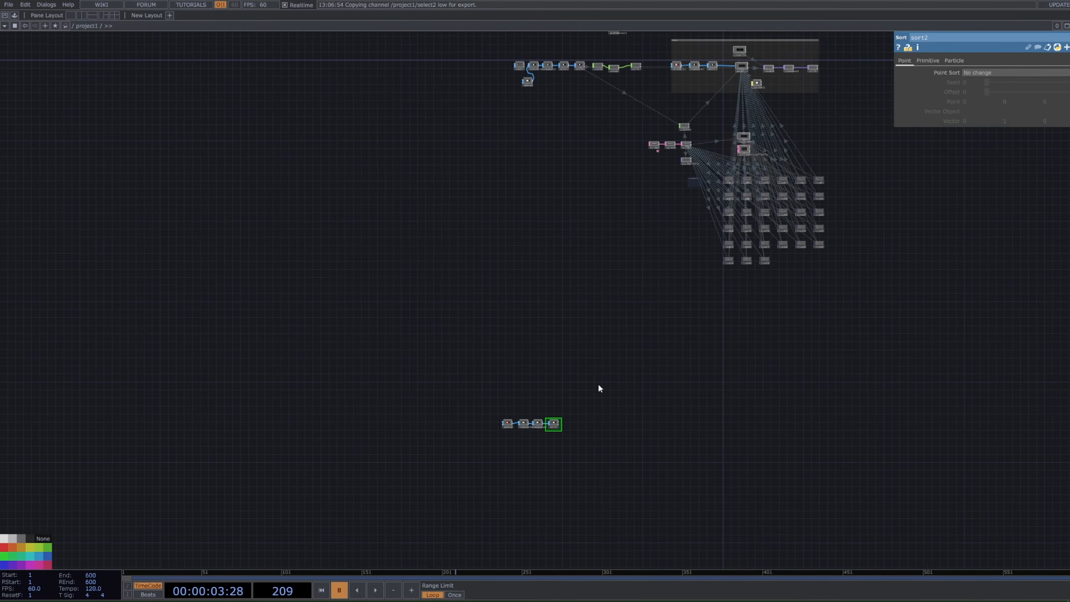
pyautogui.moveTo(623, 182); pyautogui.dragTo(621, 293)
pyautogui.scroll(10, 543, 147)
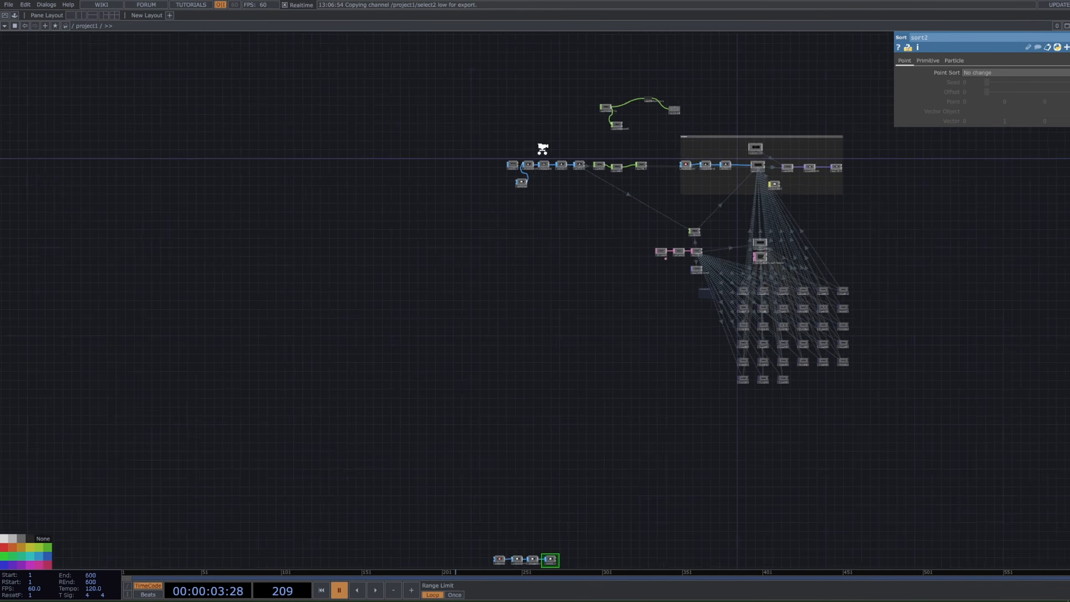
pyautogui.moveTo(698, 256); pyautogui.dragTo(694, 257, button='right')
pyautogui.scroll(-4, 807, 389)
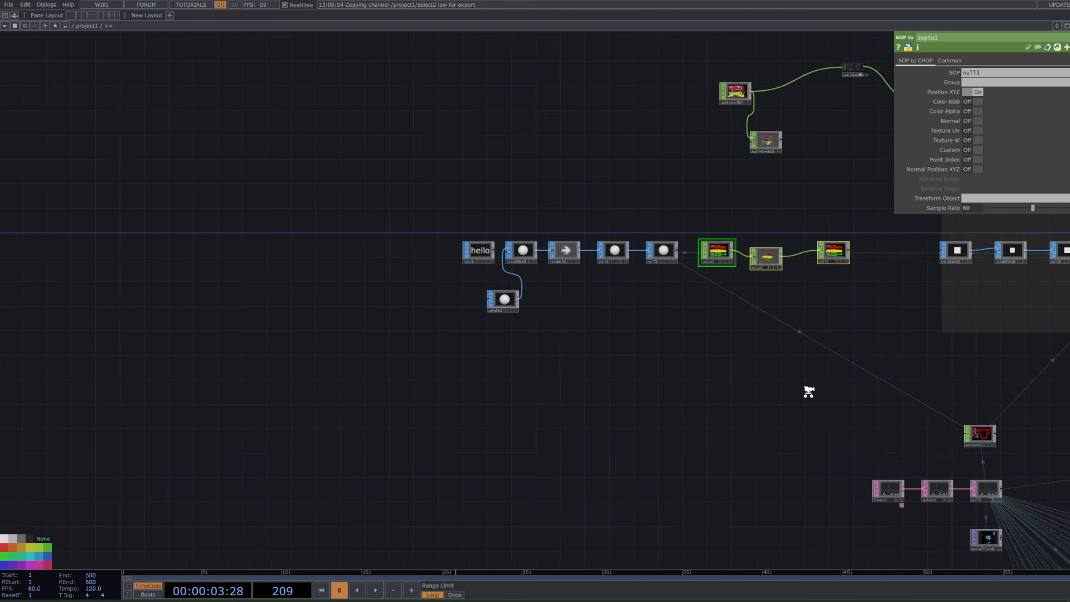
pyautogui.moveTo(800, 397); pyautogui.dragTo(657, 175)
pyautogui.scroll(-4, 640, 184)
pyautogui.moveTo(636, 301); pyautogui.dragTo(666, 158)
pyautogui.scroll(5, 606, 441)
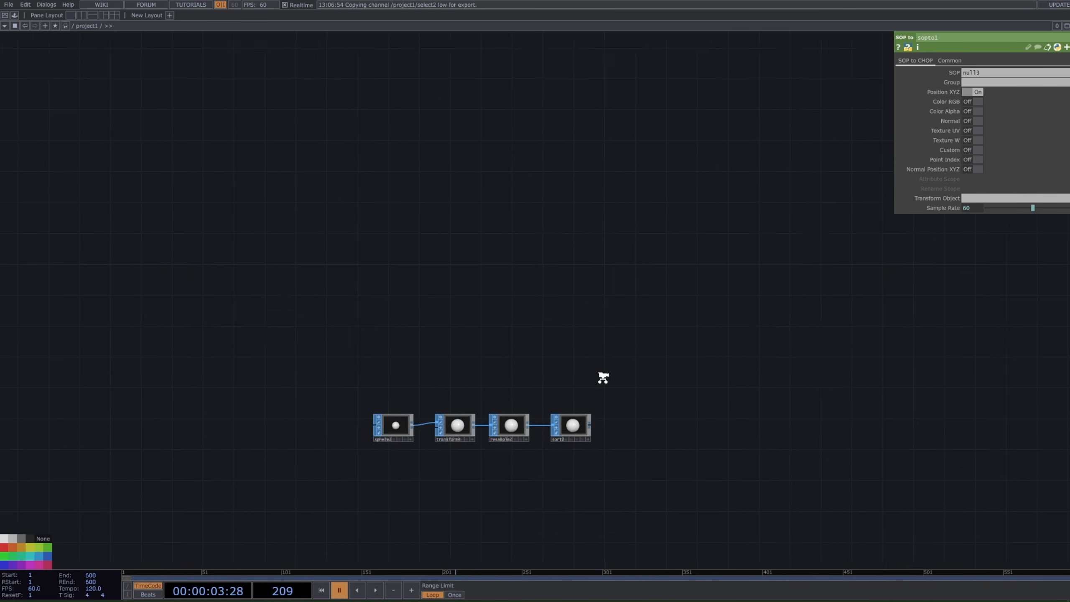
# Step: Append a SOP to CHOP to the output of sort2
pyautogui.scroll(5, 603, 378)
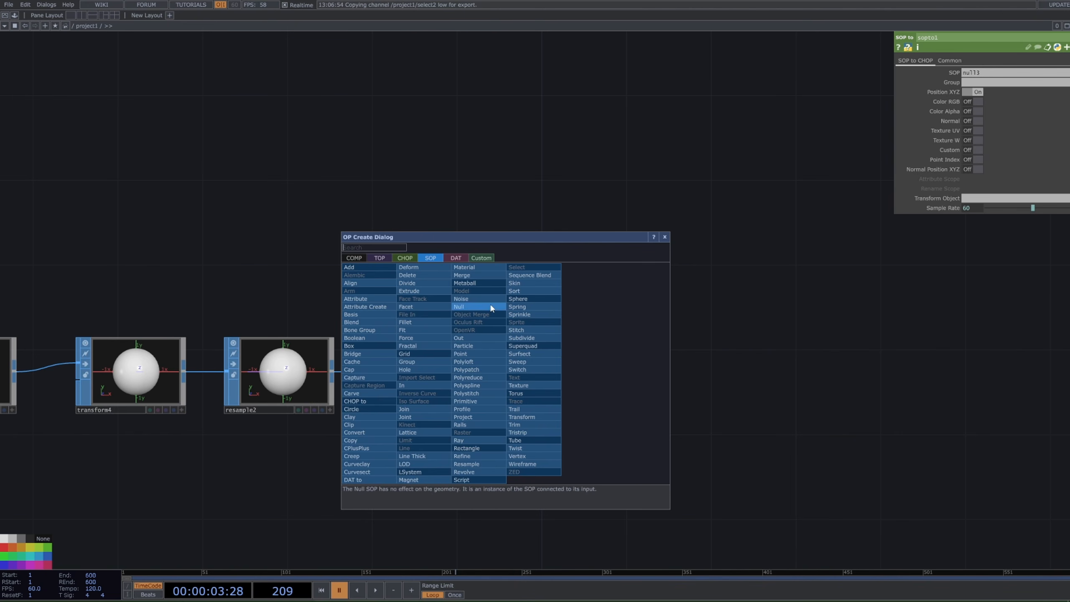
pyautogui.click(405, 257)
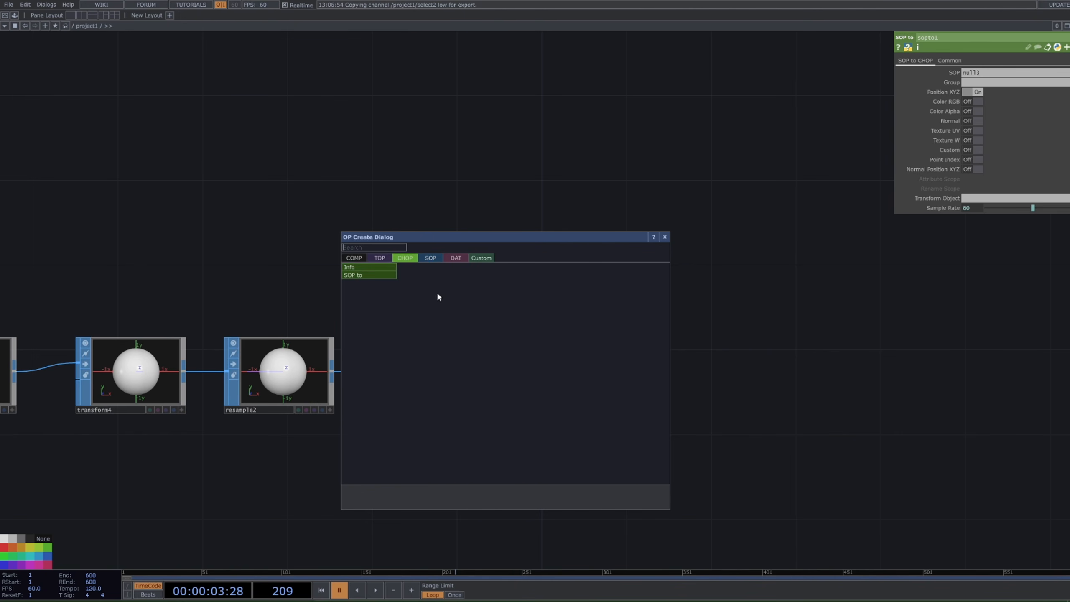
pyautogui.click(381, 275)
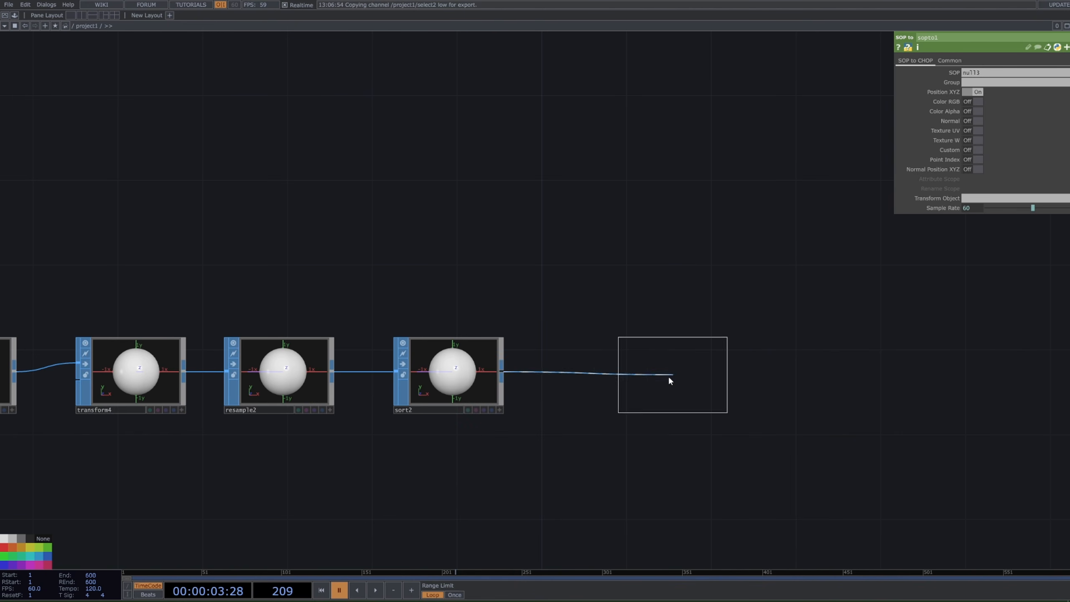
pyautogui.click(654, 369)
# Step: Append a Null CHOP to the output of sopto2, leaving a wide gap between the two operators
pyautogui.scroll(-2, 824, 383)
pyautogui.moveTo(824, 383); pyautogui.dragTo(468, 357)
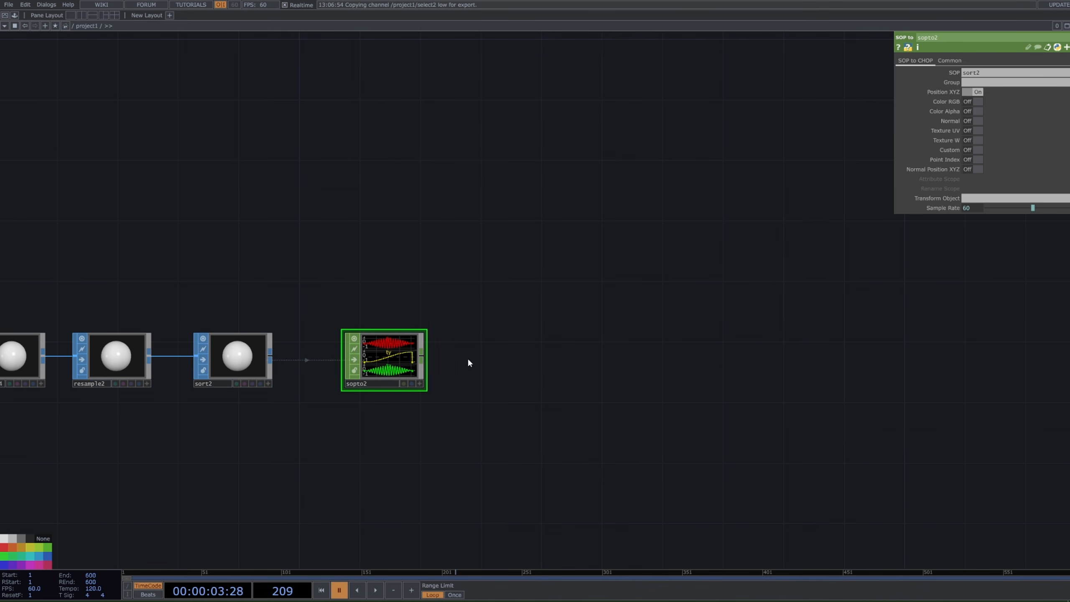
pyautogui.rightClick(427, 358)
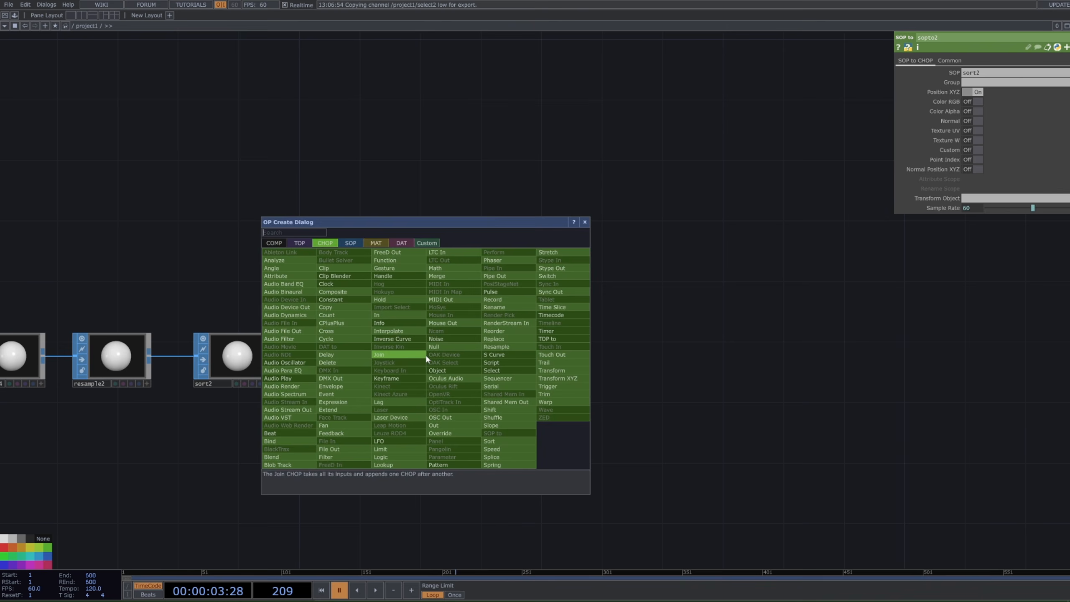
pyautogui.click(462, 351)
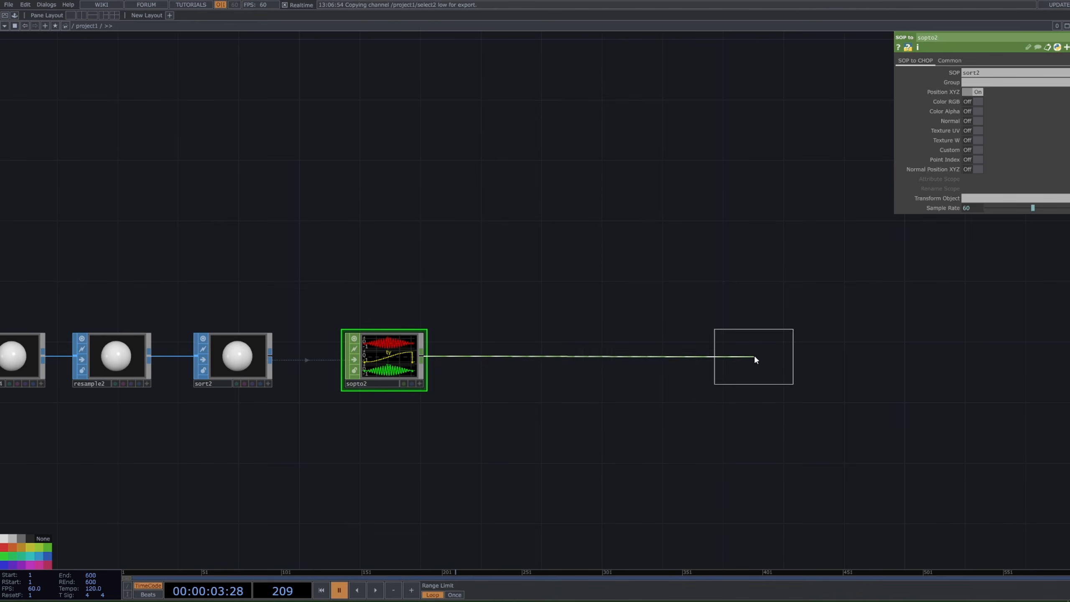
pyautogui.click(756, 356)
pyautogui.moveTo(758, 356); pyautogui.dragTo(785, 356)
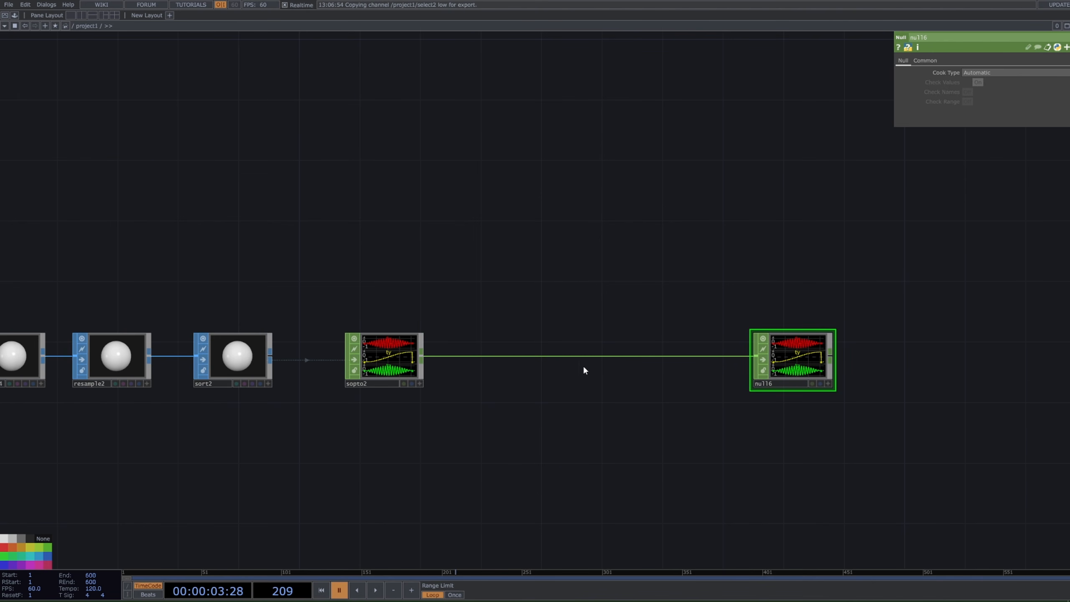
# Step: Examine the original noise1 and null4 CHOPs and the neighbouring rectangle chain, and return to the new null6 operator
pyautogui.scroll(-5, 595, 372)
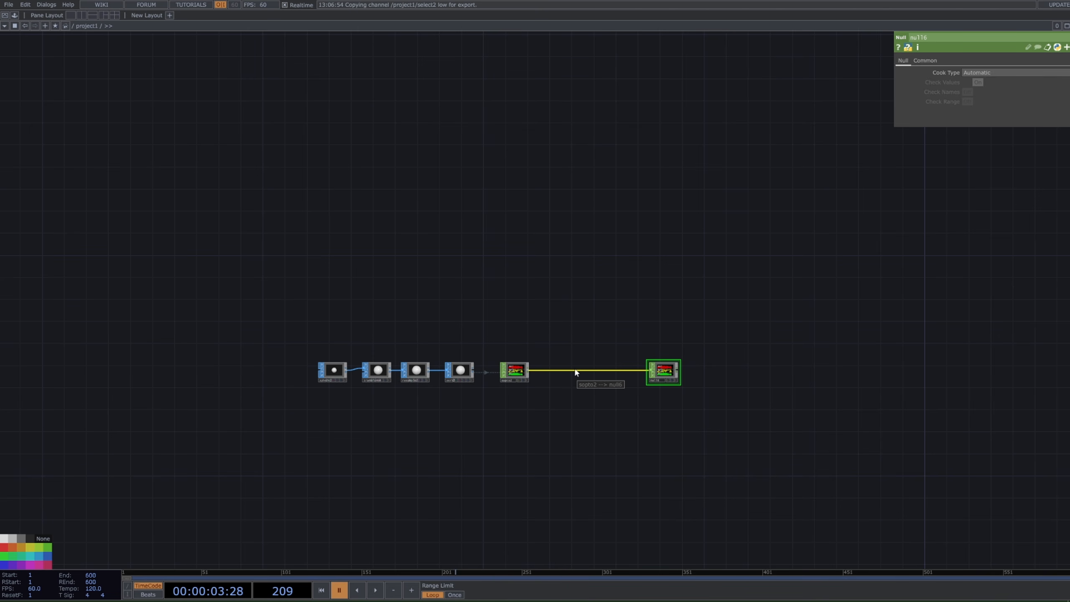
pyautogui.scroll(-3, 592, 395)
pyautogui.scroll(10, 578, 268)
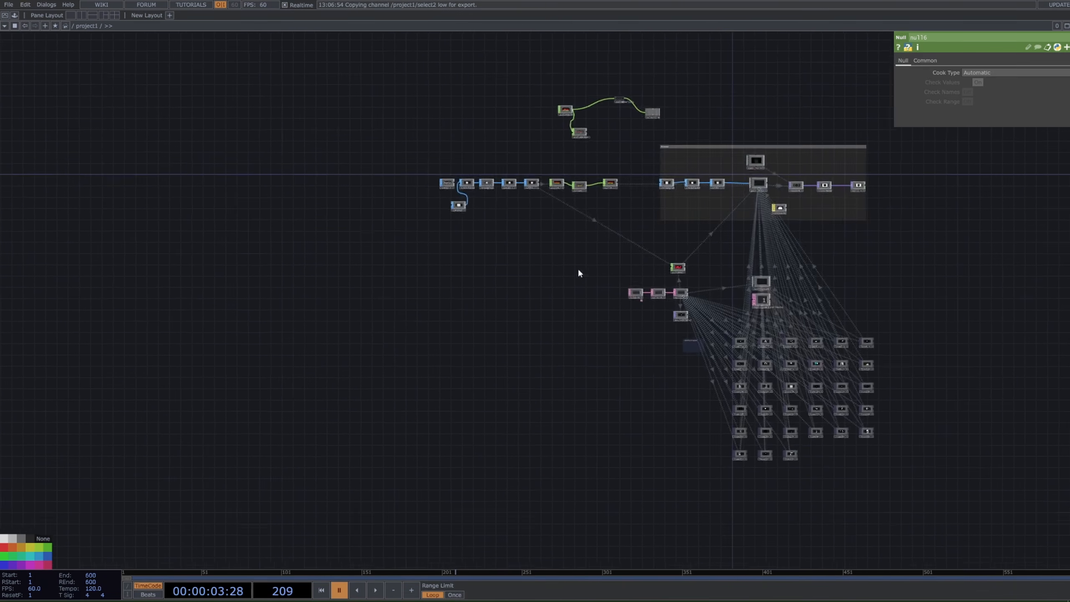
pyautogui.scroll(-2, 613, 228)
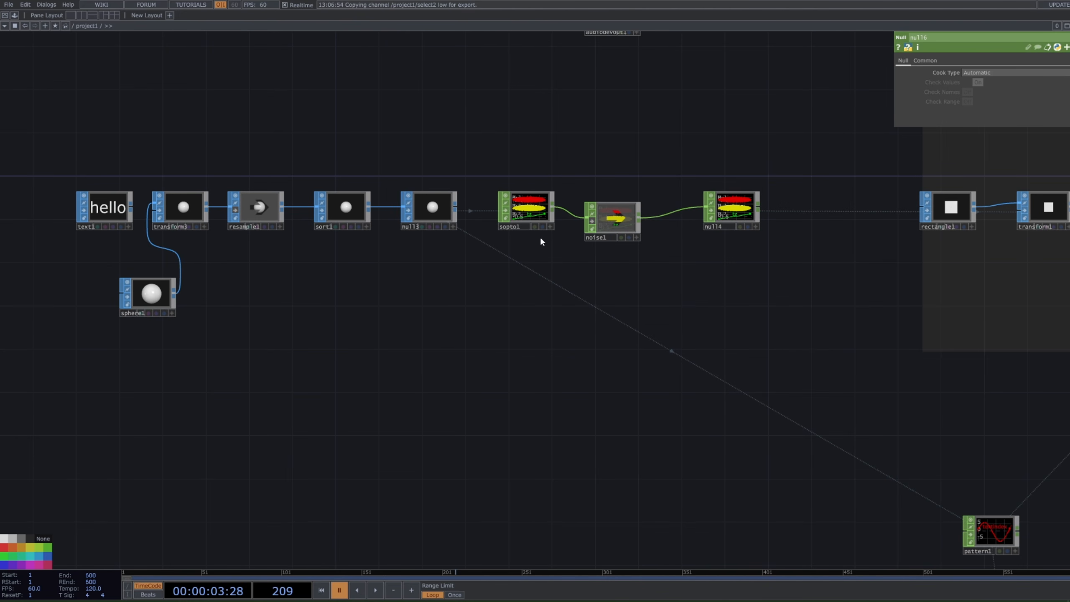
pyautogui.scroll(-3, 633, 236)
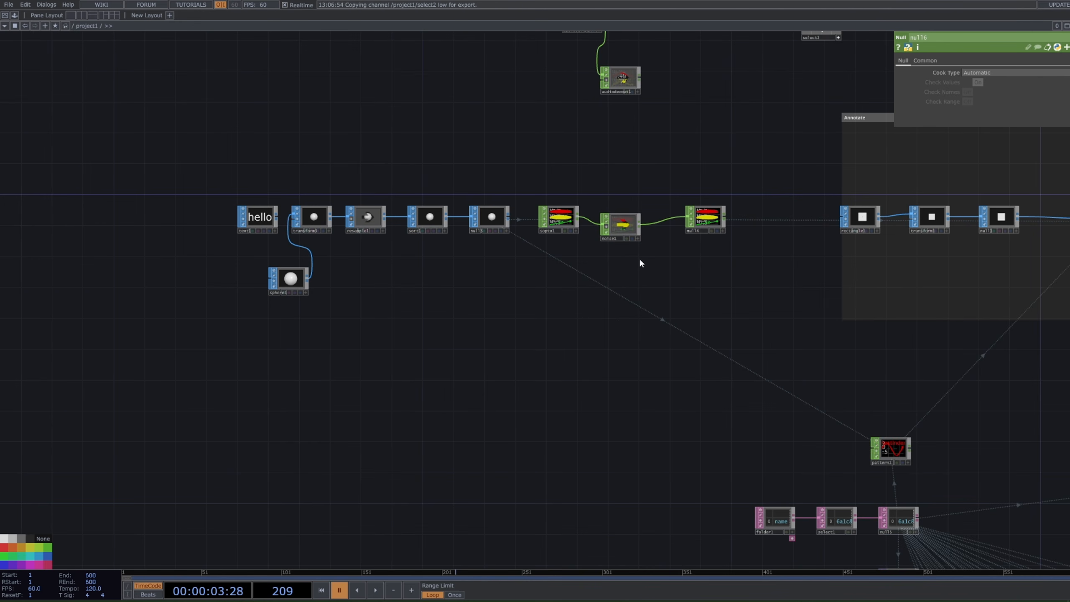
pyautogui.moveTo(734, 396); pyautogui.dragTo(576, 333)
pyautogui.scroll(-3, 560, 344)
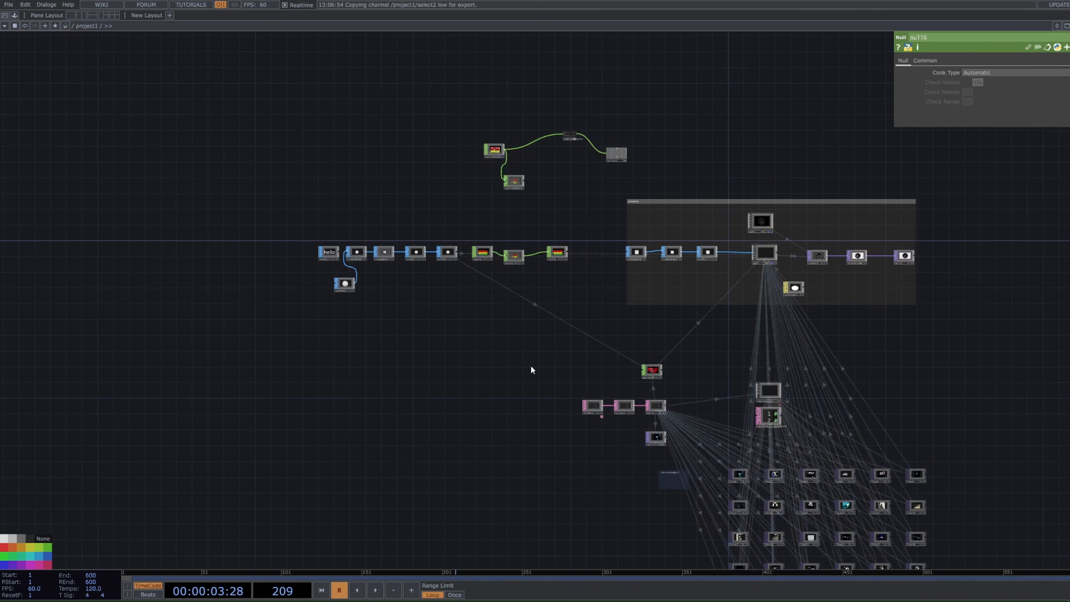
pyautogui.moveTo(484, 400); pyautogui.dragTo(477, 139)
pyautogui.scroll(-1, 481, 376)
pyautogui.scroll(-3, 477, 262)
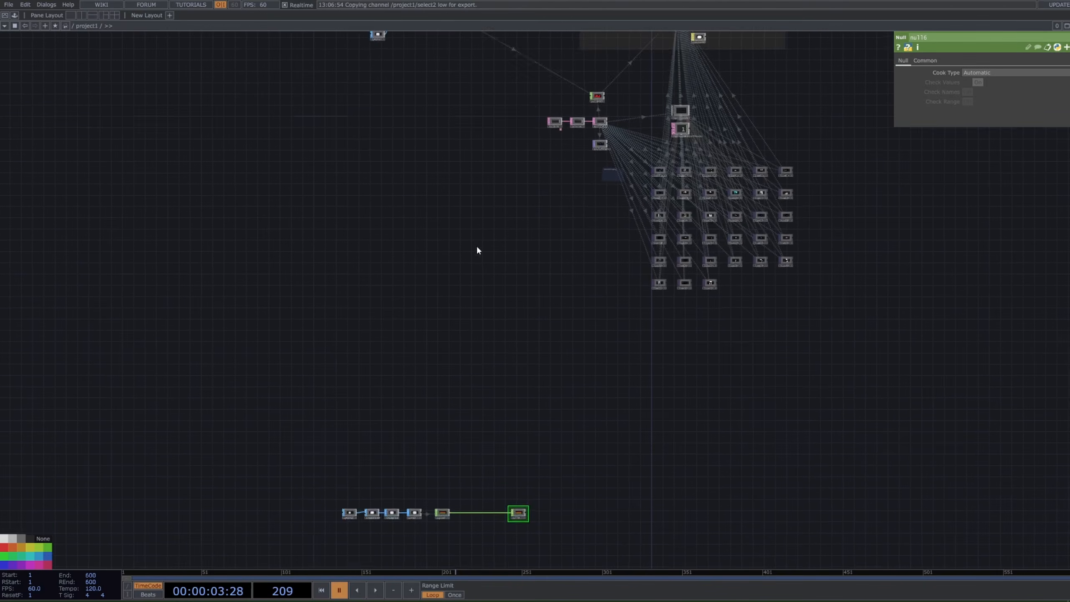
pyautogui.scroll(2, 542, 521)
pyautogui.moveTo(542, 520); pyautogui.dragTo(542, 483)
pyautogui.scroll(3, 556, 485)
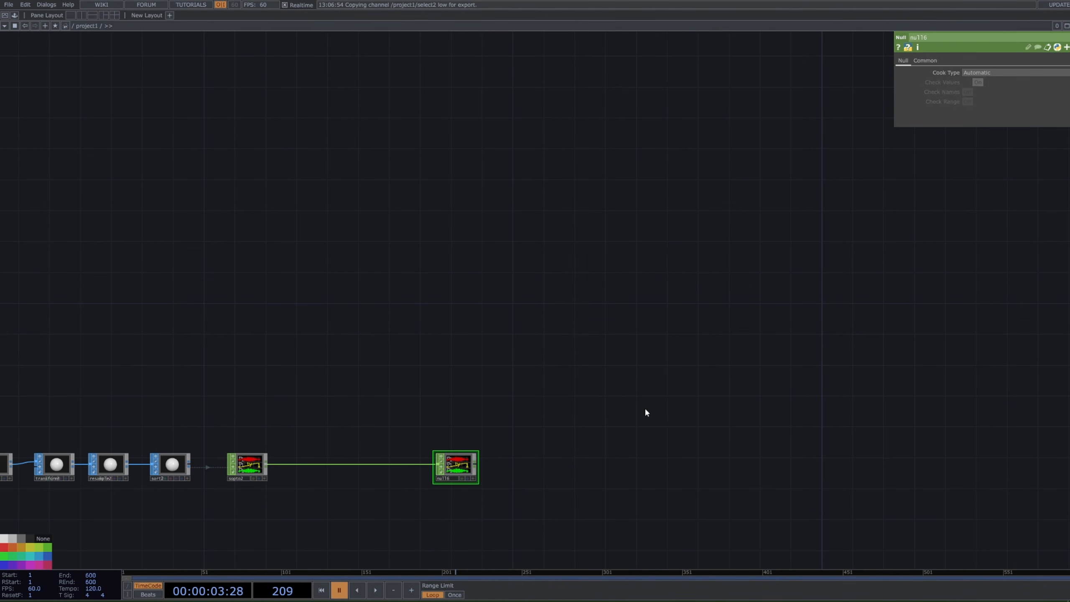
# Step: Add a Rectangle SOP in the empty network area beyond null6
pyautogui.moveTo(480, 433); pyautogui.dragTo(350, 413)
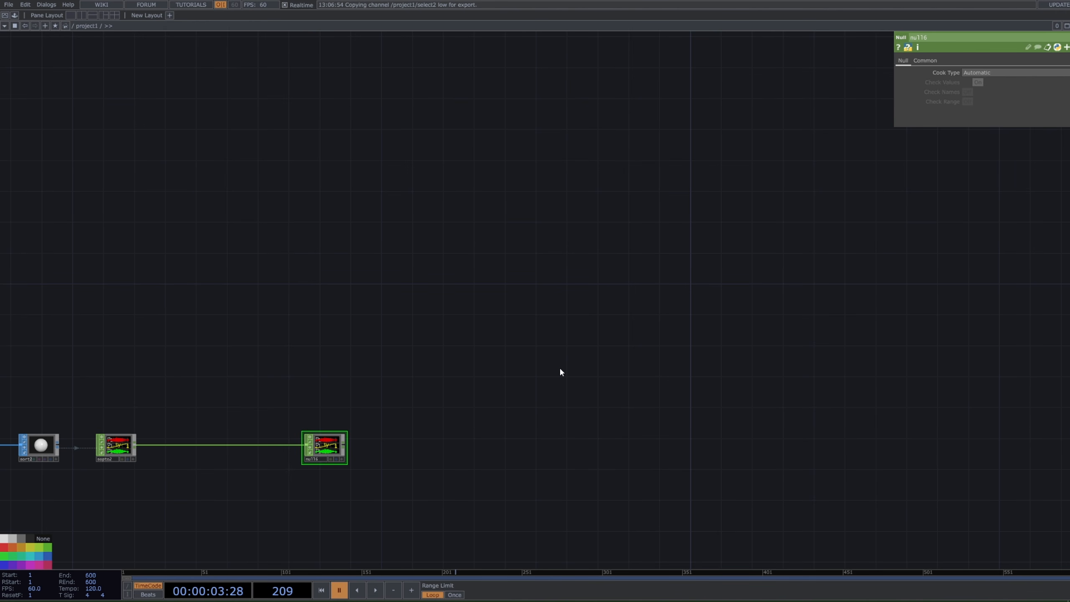
pyautogui.press('Tab')
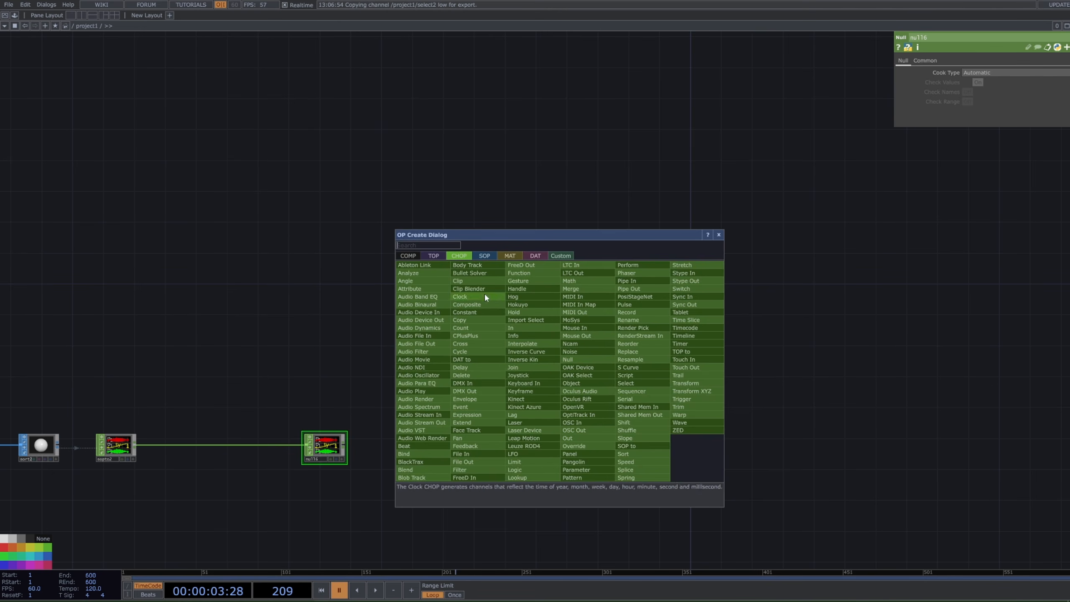
pyautogui.click(486, 256)
pyautogui.click(527, 454)
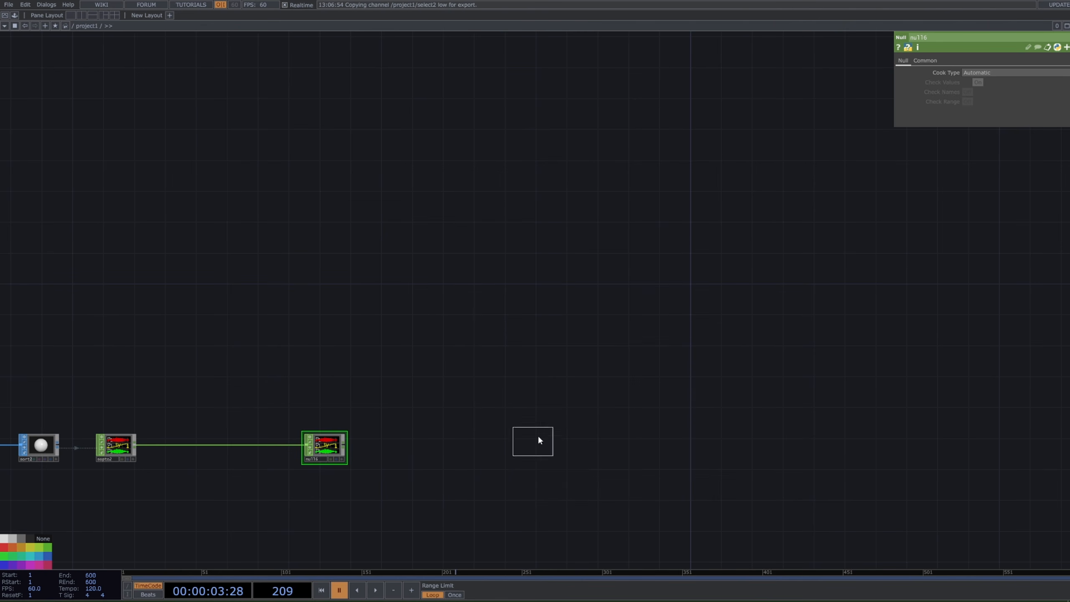
pyautogui.click(572, 379)
pyautogui.scroll(5, 577, 371)
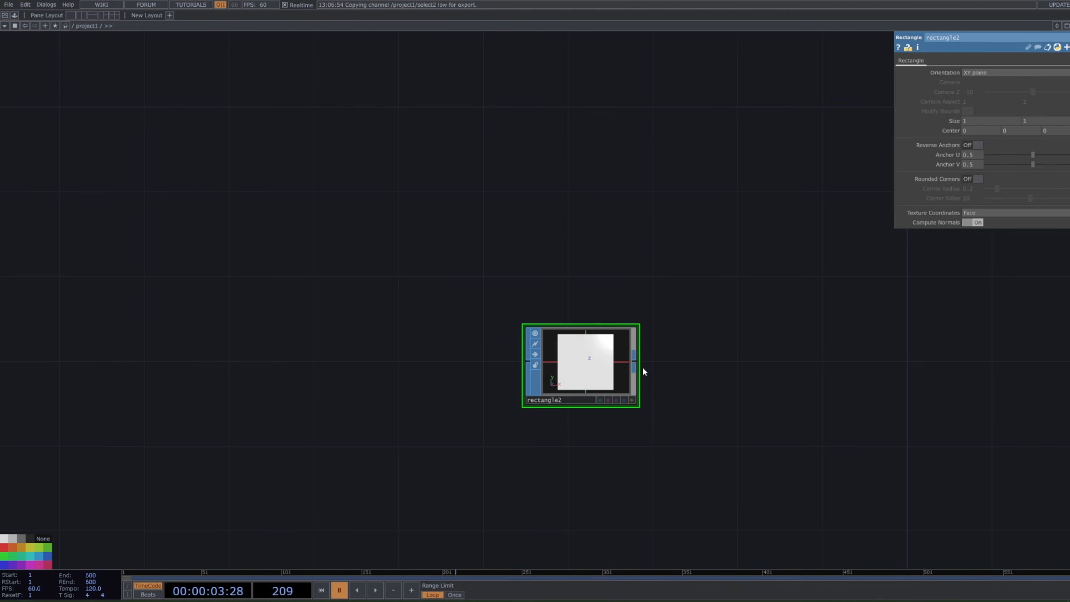
# Step: Review the new chain from sphere2 through null6 and select the rectangle2 operator
pyautogui.scroll(-5, 642, 366)
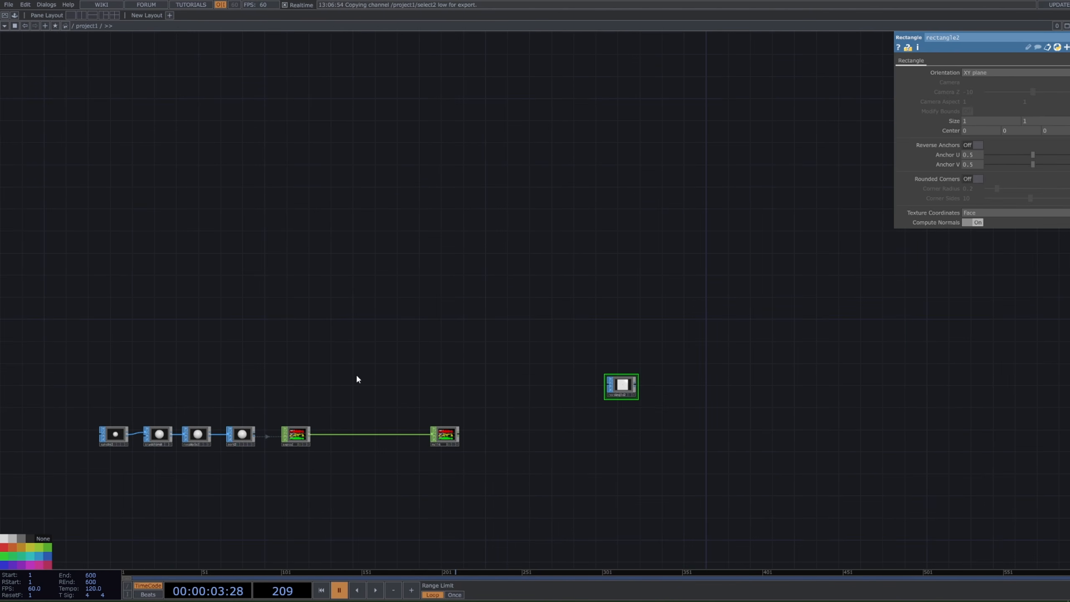
pyautogui.moveTo(483, 403); pyautogui.dragTo(72, 459)
pyautogui.scroll(3, 87, 443)
pyautogui.scroll(2, 89, 443)
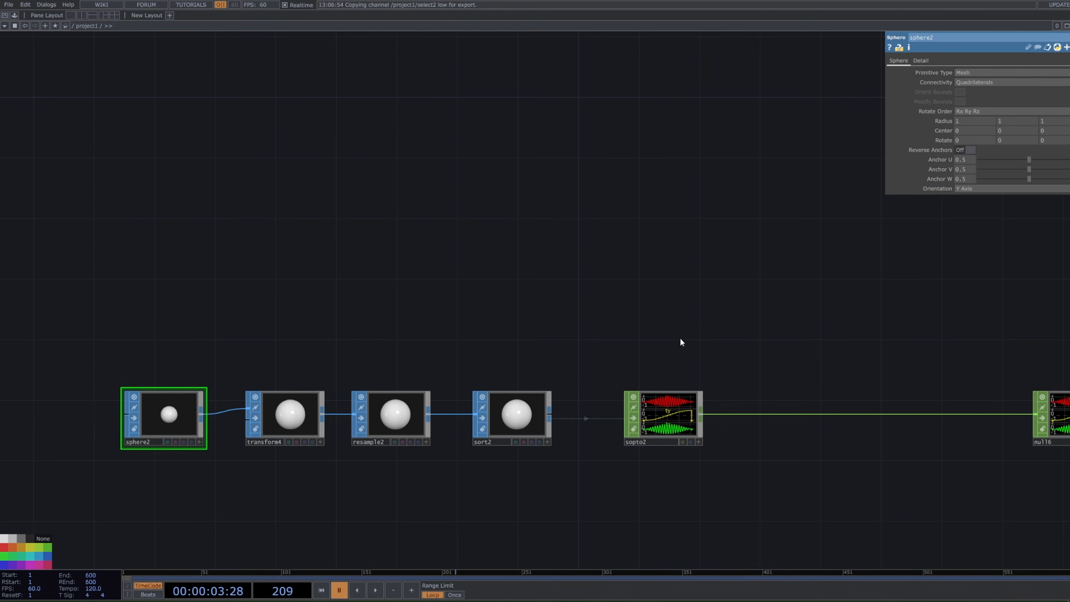
pyautogui.scroll(-5, 853, 302)
pyautogui.scroll(6, 855, 337)
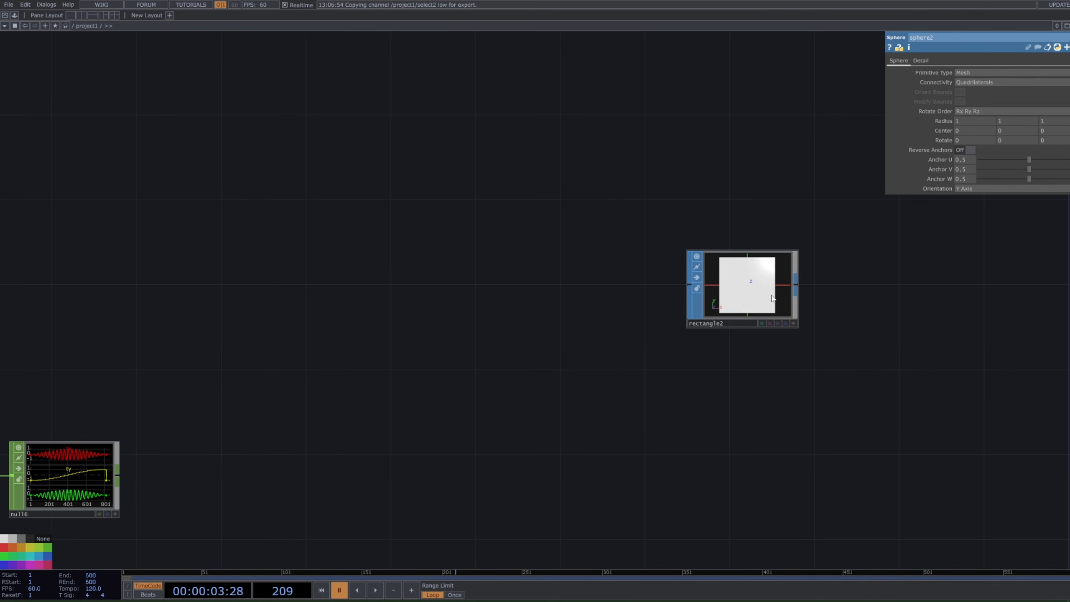
pyautogui.click(772, 299)
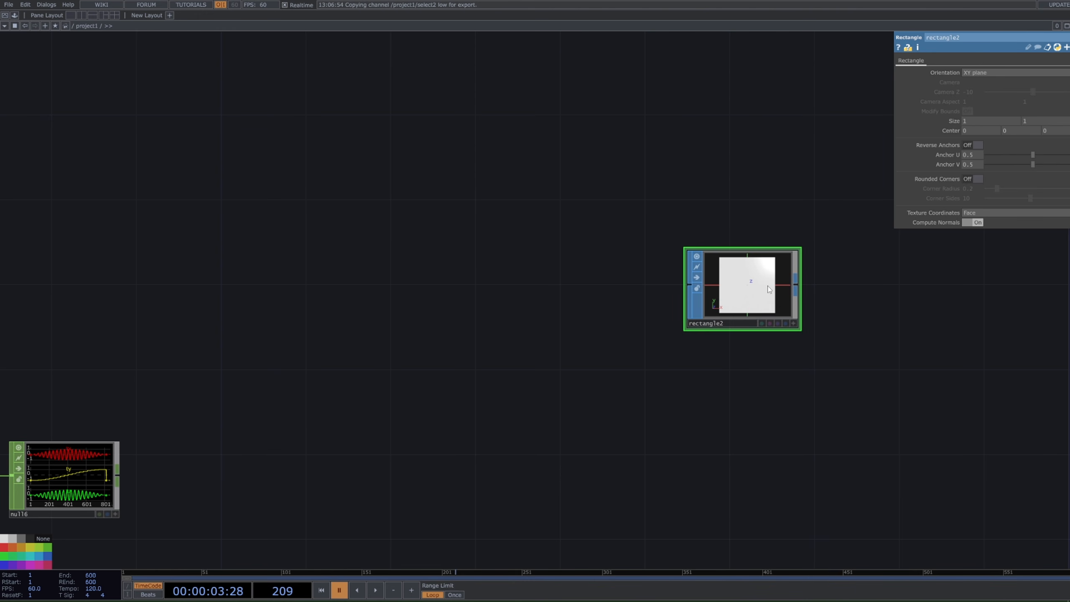
# Step: Examine the original rectangle, transform and null chain inside the annotation box and return to rectangle2
pyautogui.scroll(-3, 759, 285)
pyautogui.moveTo(758, 284); pyautogui.dragTo(462, 417)
pyautogui.scroll(-3, 392, 377)
pyautogui.scroll(-3, 462, 417)
pyautogui.moveTo(475, 57); pyautogui.dragTo(470, 344)
pyautogui.scroll(-3, 471, 343)
pyautogui.scroll(3, 449, 59)
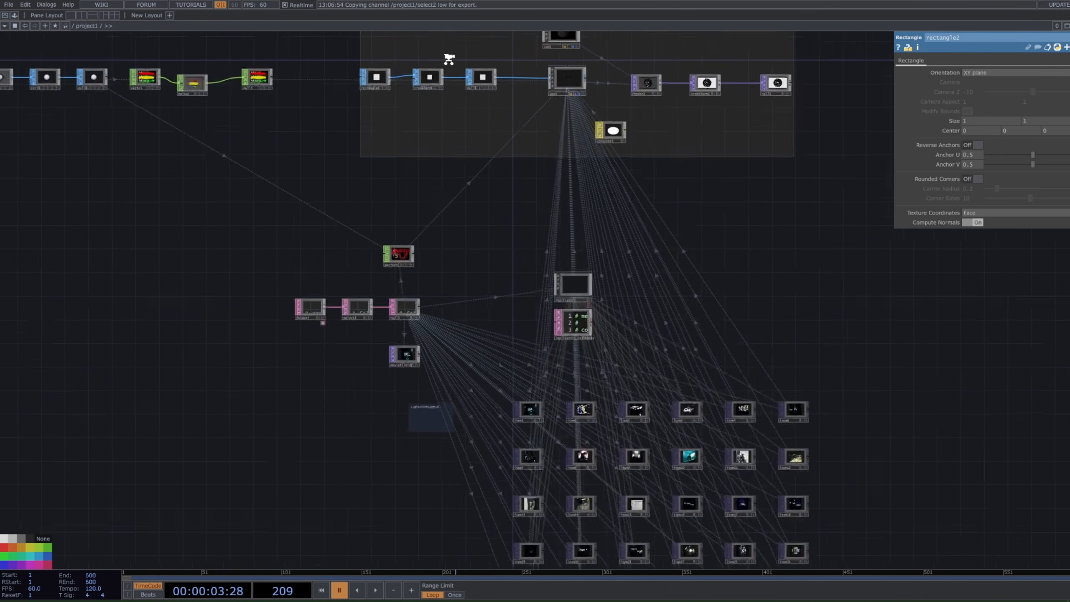
pyautogui.scroll(2, 449, 59)
pyautogui.scroll(-5, 494, 302)
pyautogui.moveTo(408, 413); pyautogui.dragTo(449, 198)
pyautogui.scroll(6, 492, 501)
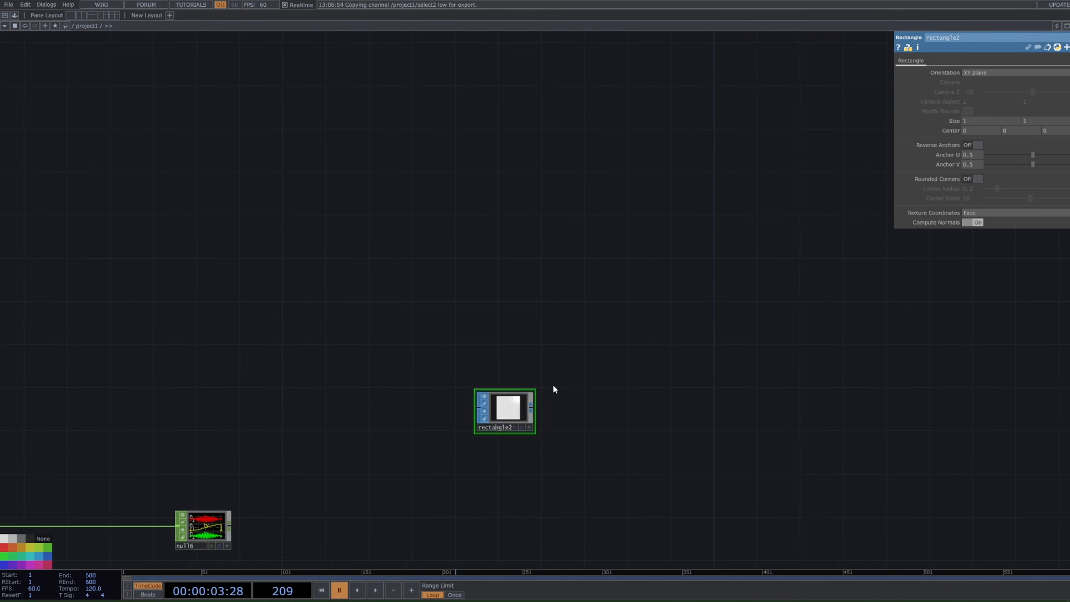
# Step: Append a Transform SOP to the output of rectangle2
pyautogui.rightClick(529, 392)
pyautogui.click(546, 413)
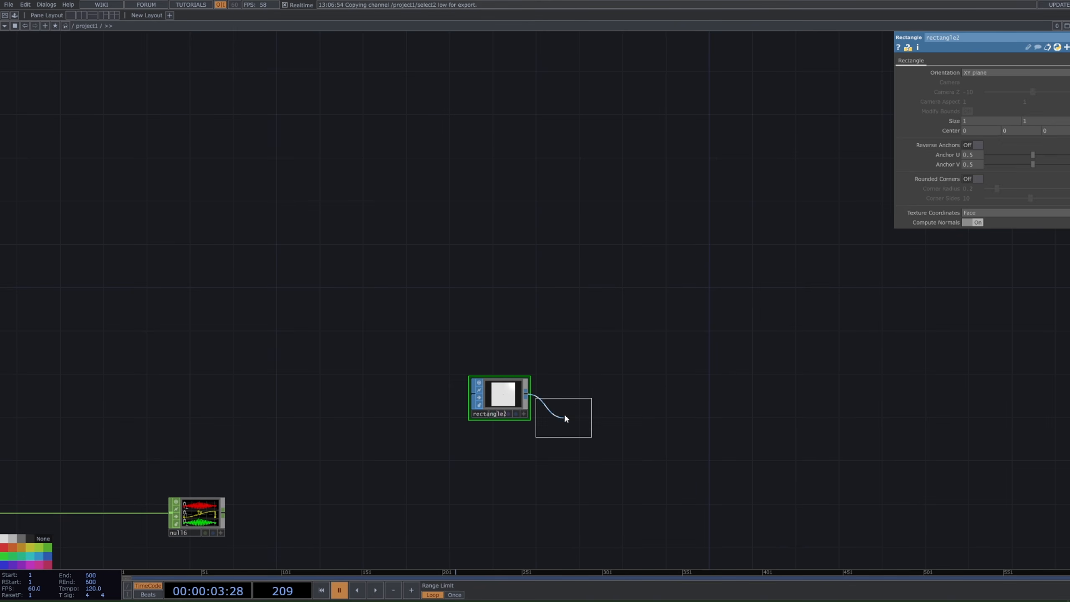
pyautogui.click(574, 400)
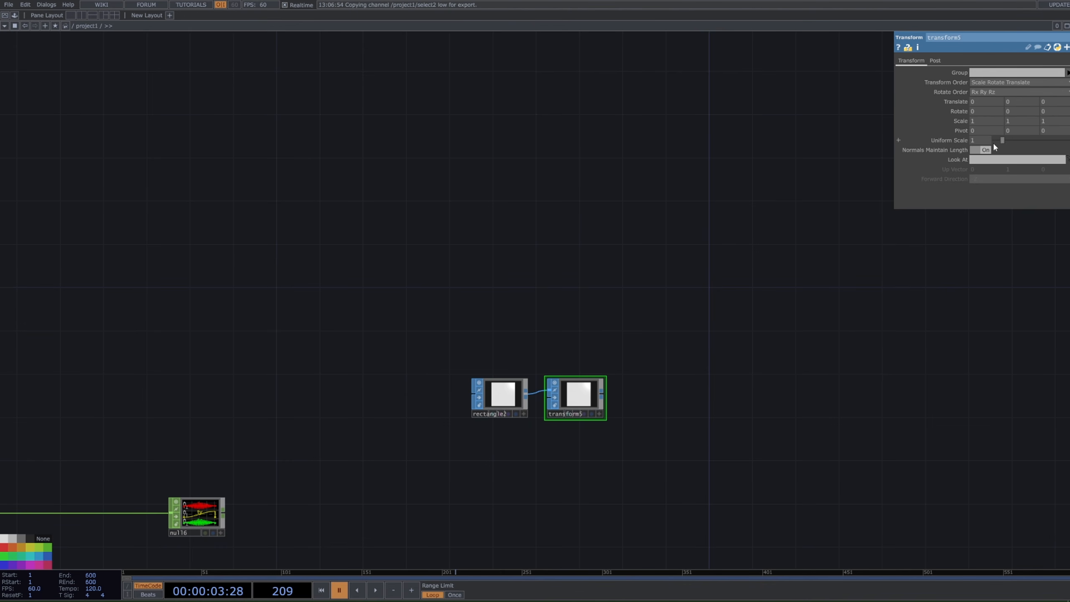
# Step: Set the uniform scale of the rectangle's Transform SOP to 0.01, inspect the result, and raise it to 0.05
pyautogui.moveTo(1001, 141); pyautogui.dragTo(981, 141)
pyautogui.write('1')
pyautogui.press('Return')
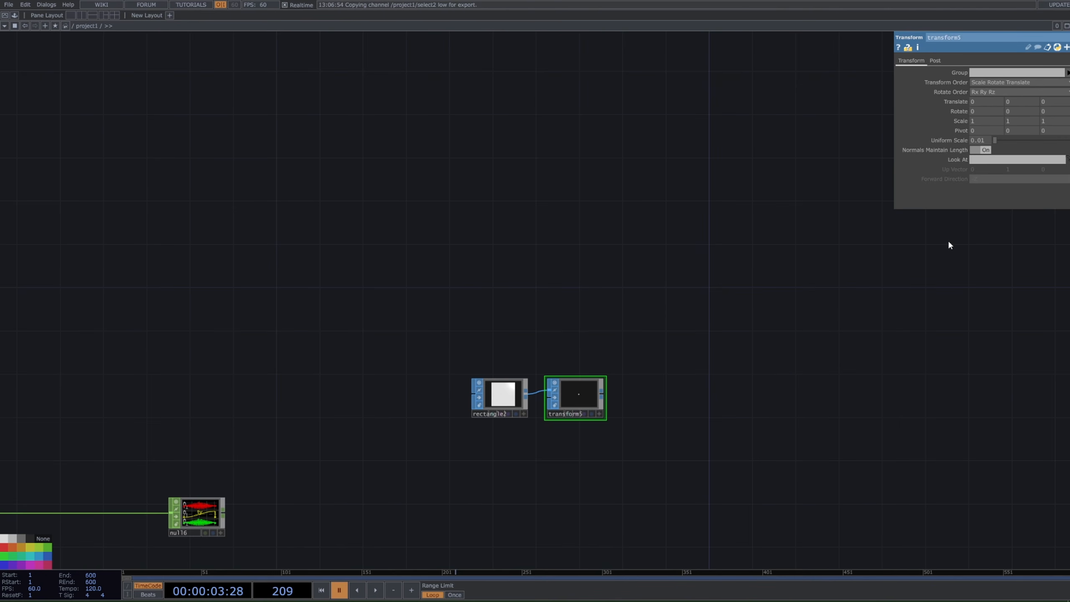
pyautogui.scroll(5, 659, 400)
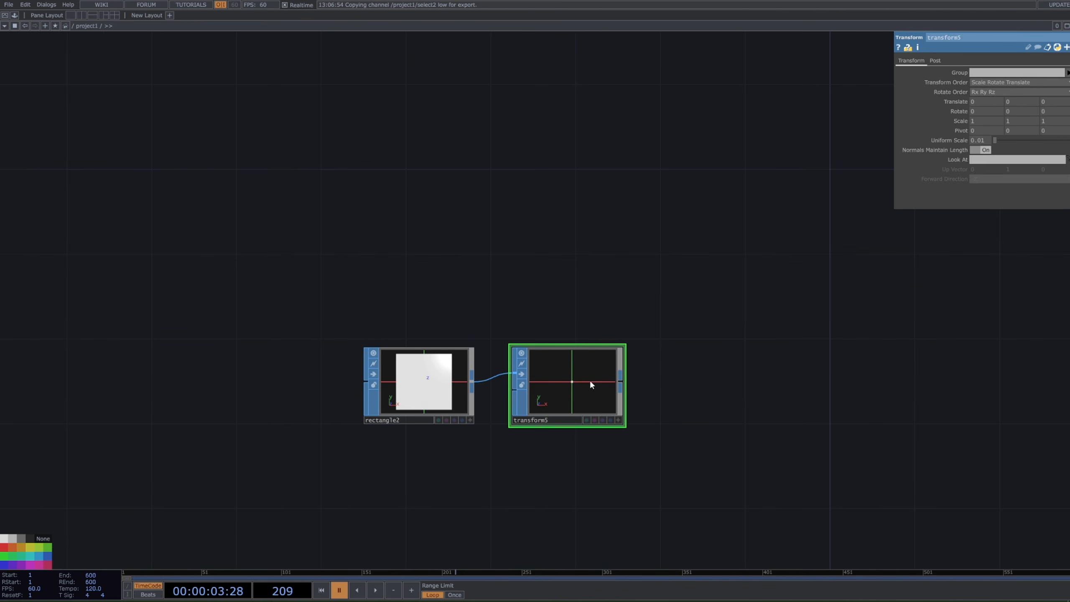
pyautogui.scroll(-5, 652, 382)
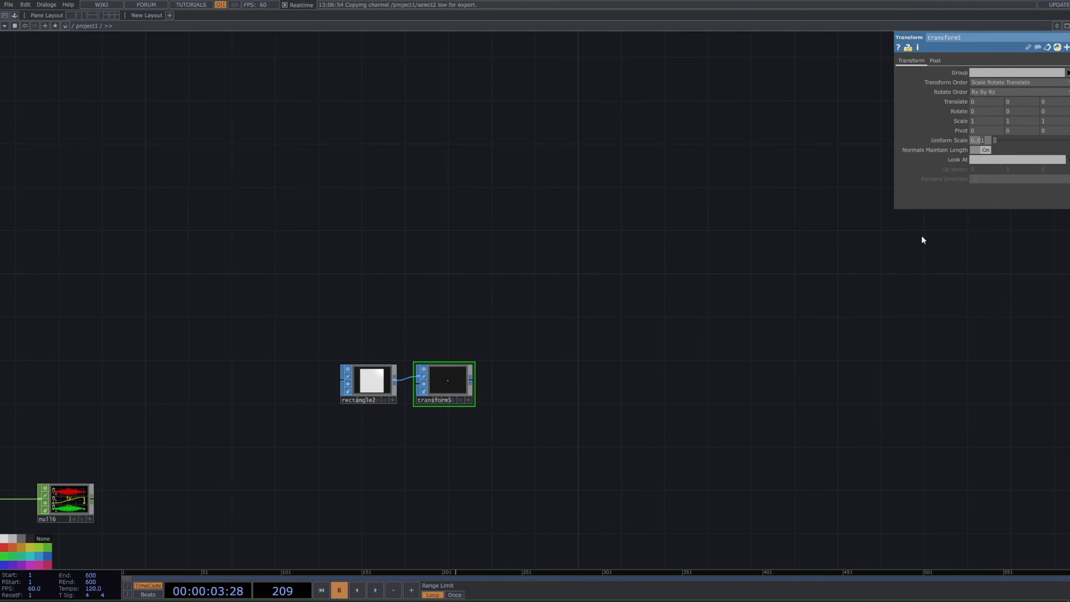
pyautogui.press('BackSpace')
pyautogui.write('5')
pyautogui.press('Return')
# Step: Append a Null SOP to the output of the rectangle's Transform SOP, placing it farther along the chain
pyautogui.click(472, 381)
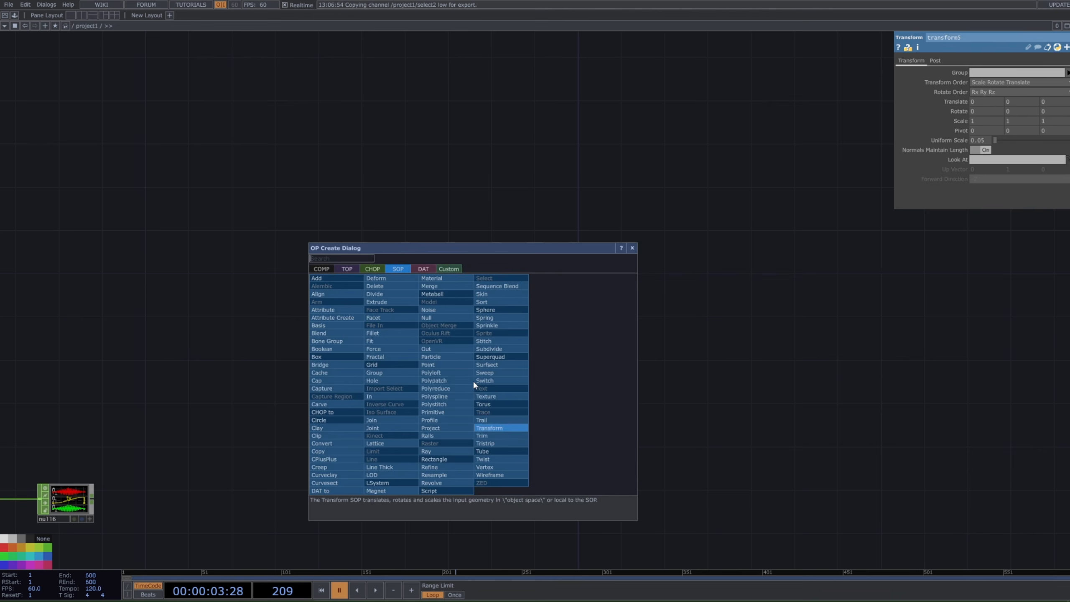
pyautogui.write('nu')
pyautogui.click(457, 318)
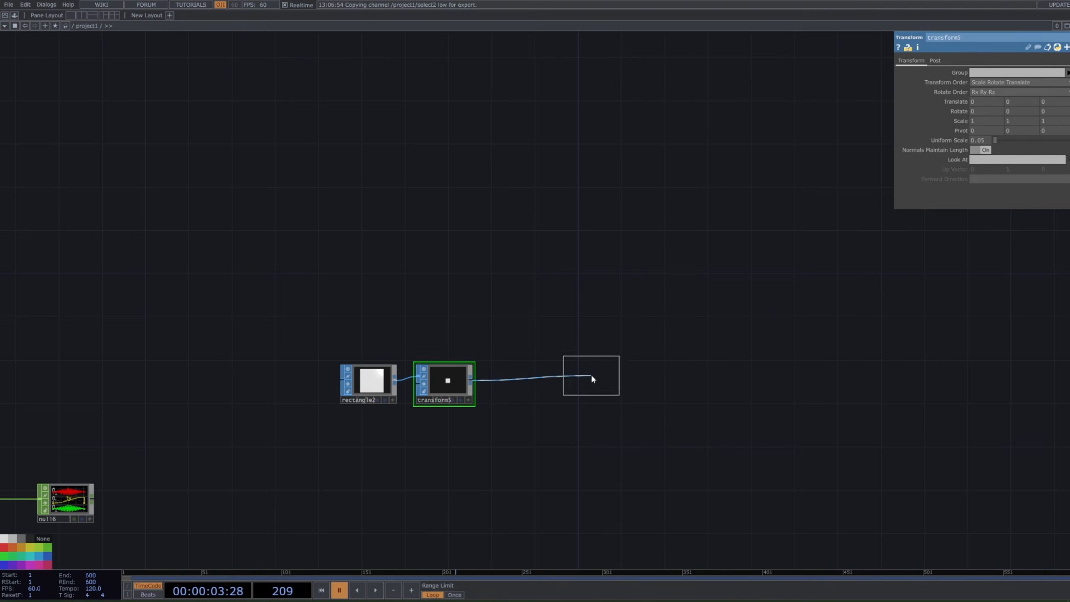
pyautogui.click(591, 380)
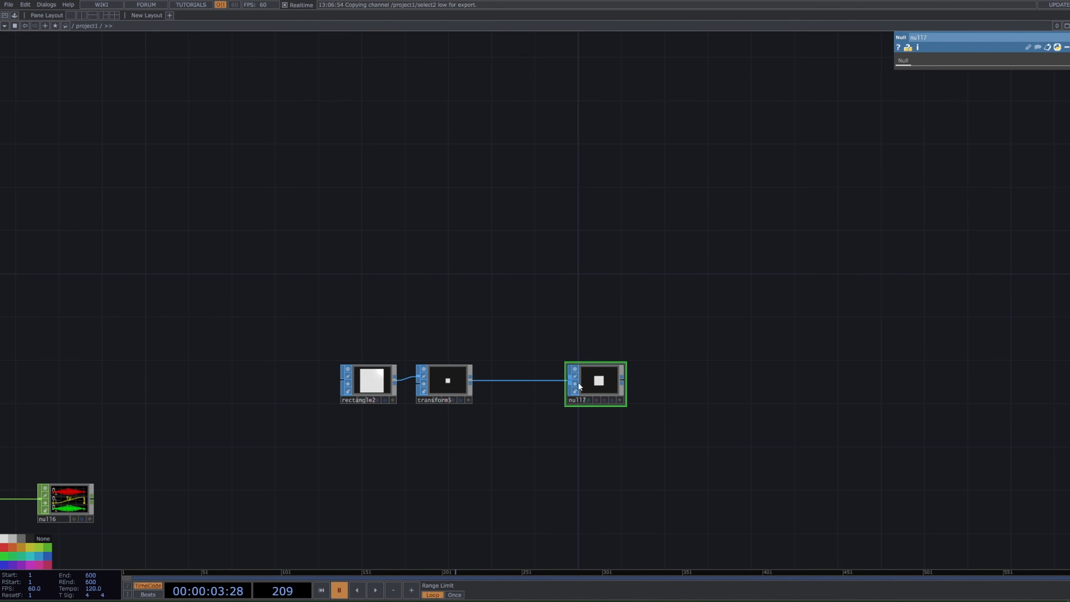
# Step: Review the sphere chain through sort2, sopto2 and null6 and return to the end of the rectangle chain
pyautogui.scroll(-4, 251, 466)
pyautogui.scroll(-2, 243, 460)
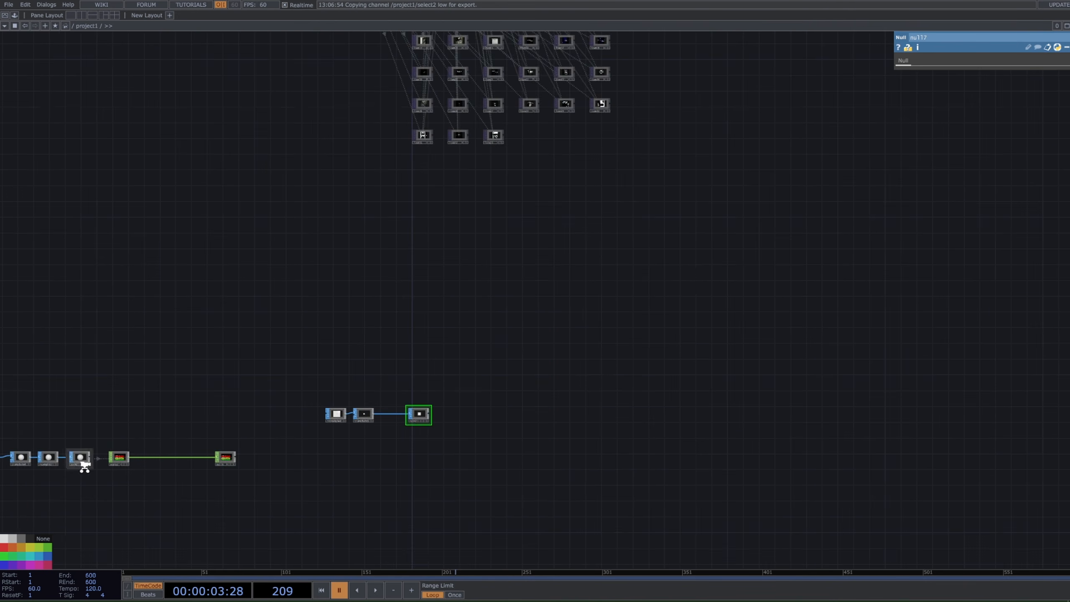
pyautogui.scroll(5, 78, 461)
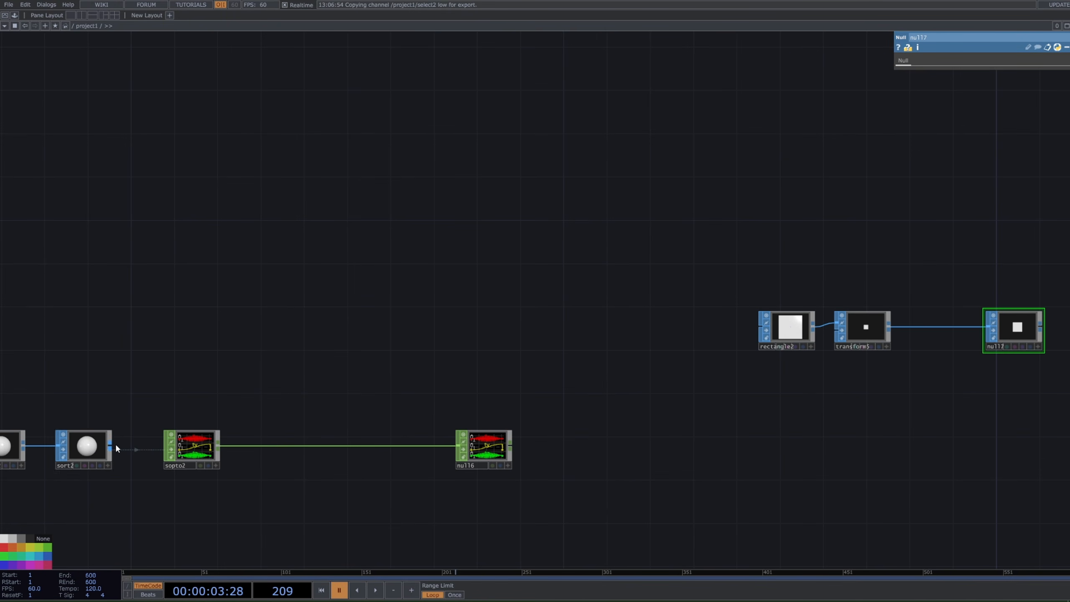
pyautogui.scroll(-4, 645, 407)
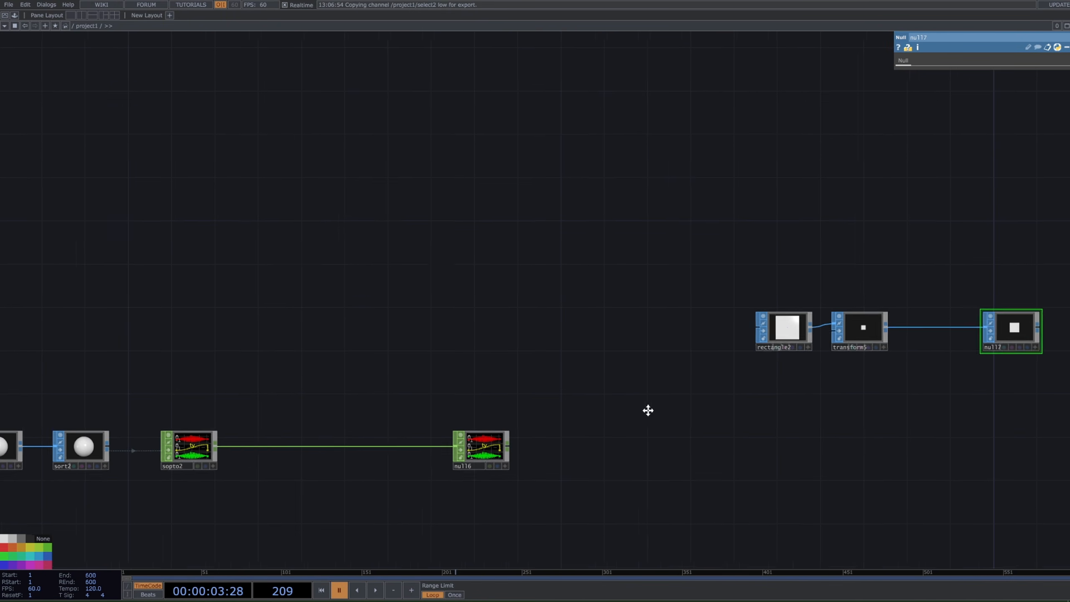
pyautogui.scroll(2, 784, 356)
pyautogui.moveTo(759, 337); pyautogui.dragTo(644, 385, button='right')
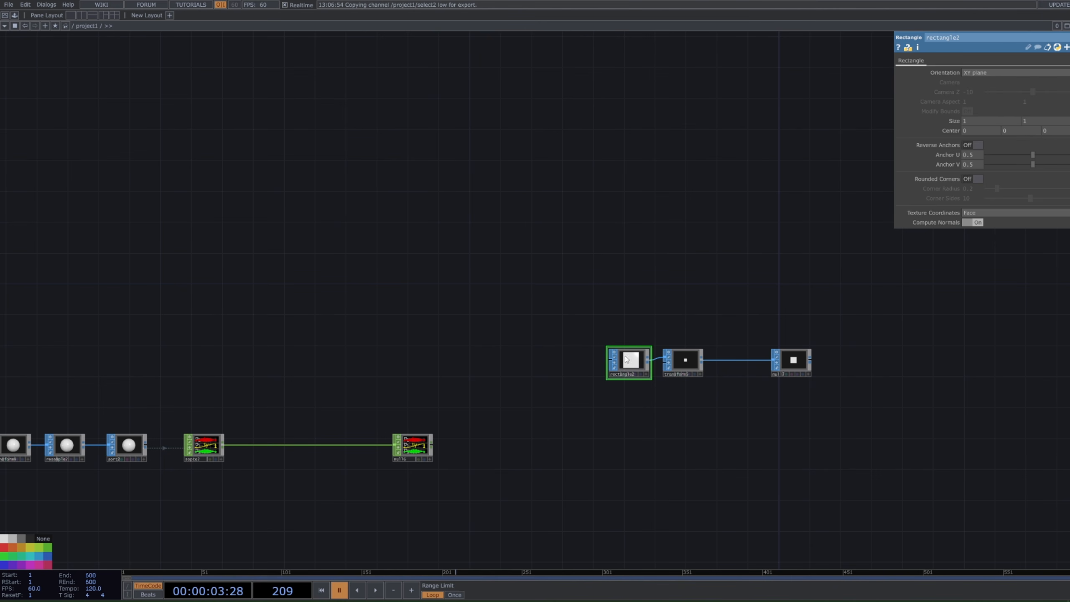
pyautogui.moveTo(703, 382); pyautogui.dragTo(498, 418)
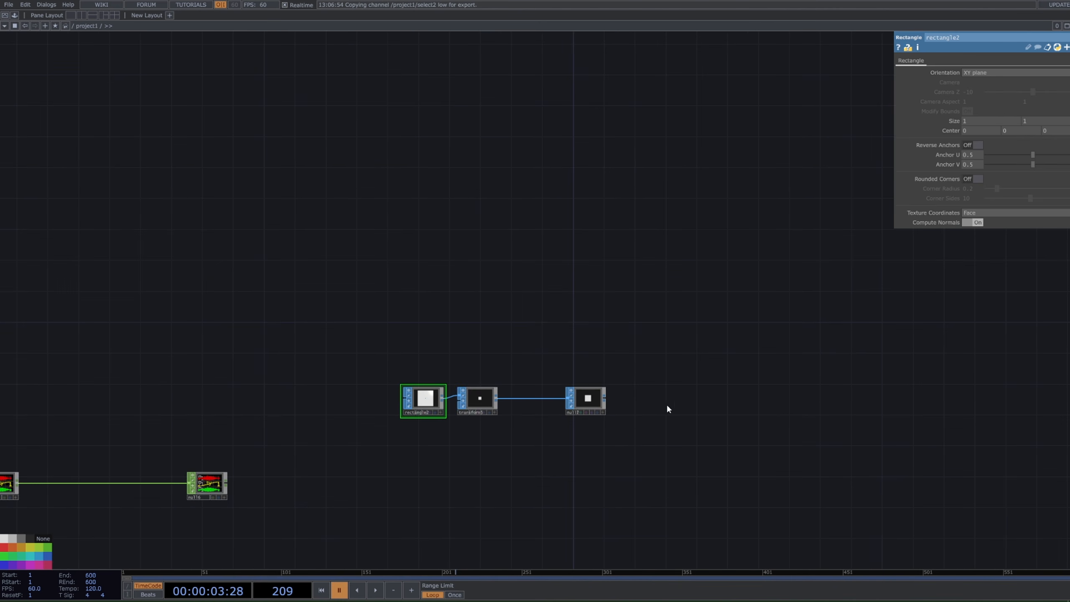
pyautogui.moveTo(667, 403); pyautogui.dragTo(546, 394)
pyautogui.moveTo(547, 394); pyautogui.dragTo(441, 390, button='middle')
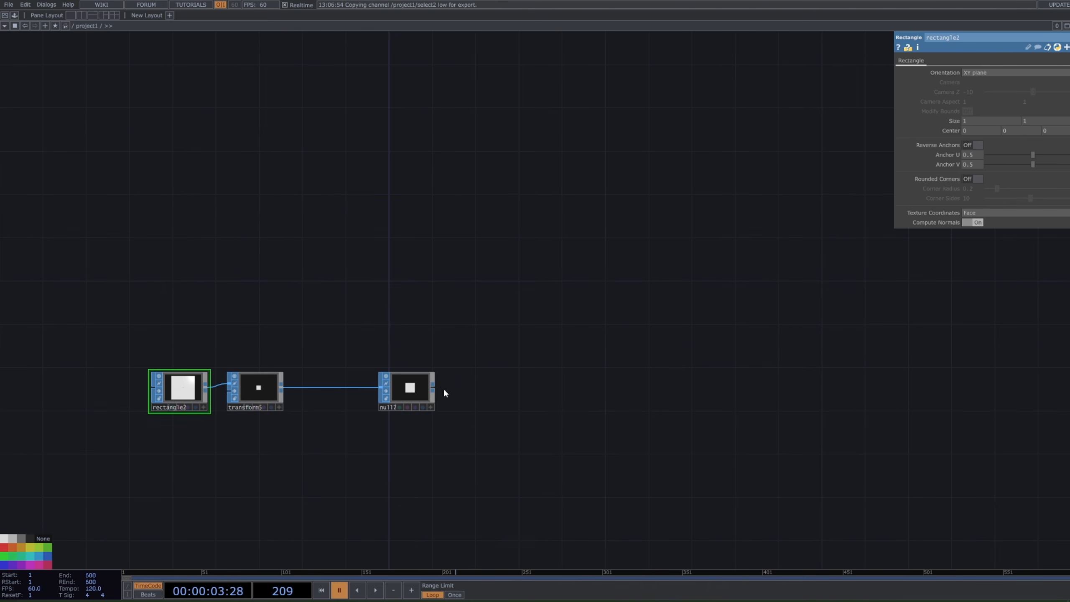
# Step: Append a Geometry COMP to the output of the null7 SOP
pyautogui.rightClick(435, 383)
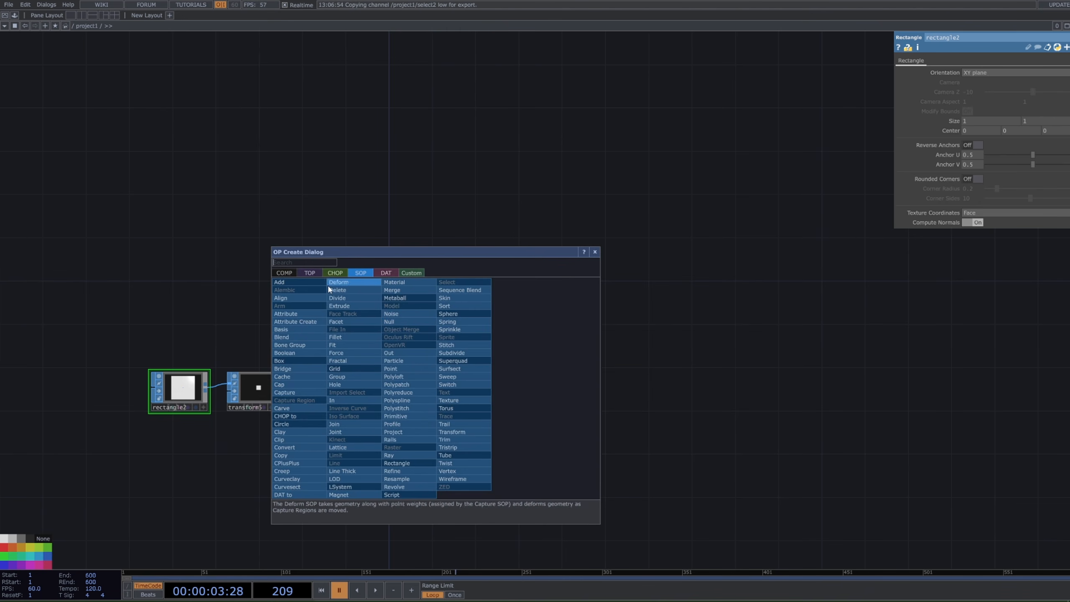
pyautogui.click(290, 272)
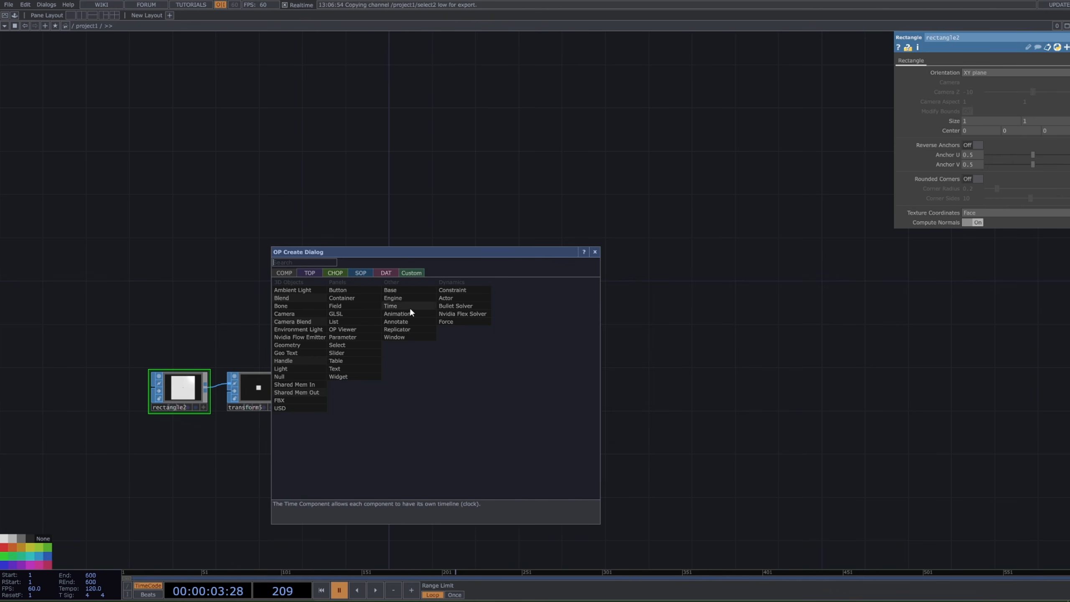
pyautogui.write('ge')
pyautogui.click(319, 345)
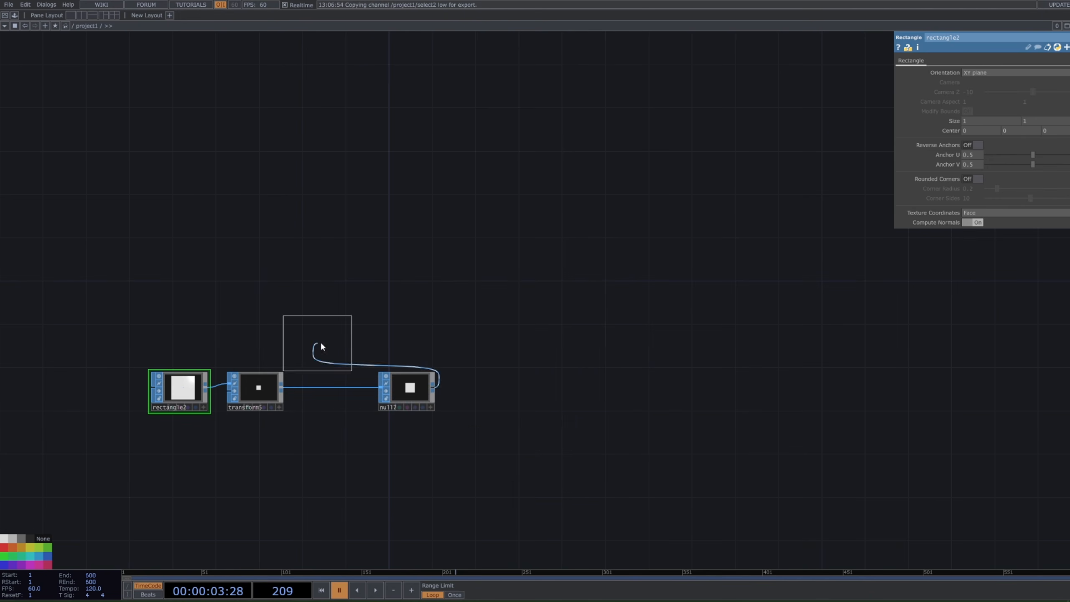
pyautogui.click(546, 385)
pyautogui.scroll(2, 523, 380)
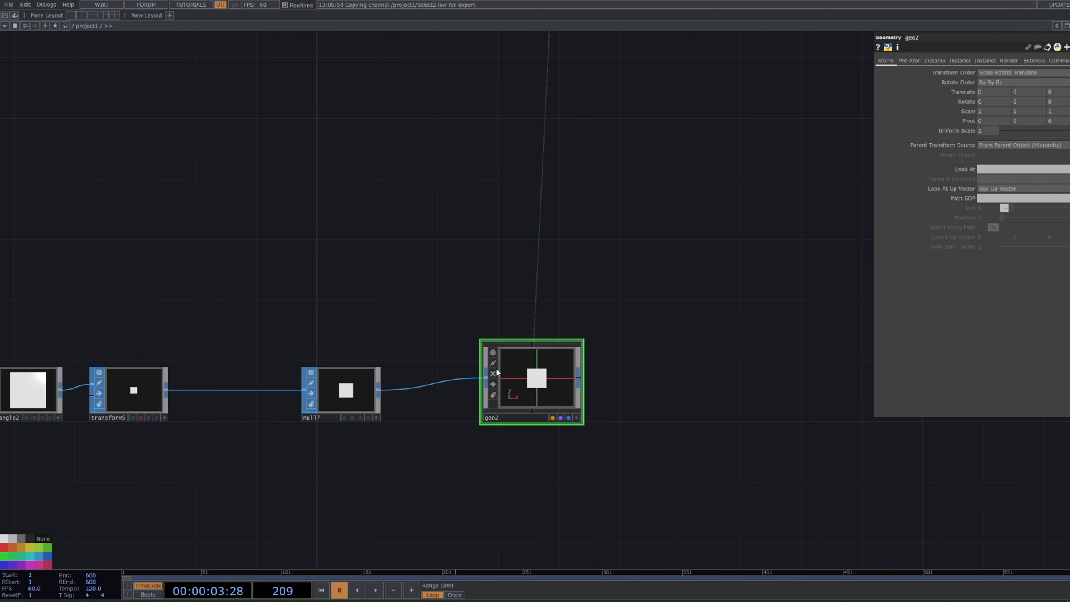
# Step: Examine the original cam1, geo1, constant1 and render1 setup in the annotation box and return to geo2
pyautogui.scroll(-3, 547, 371)
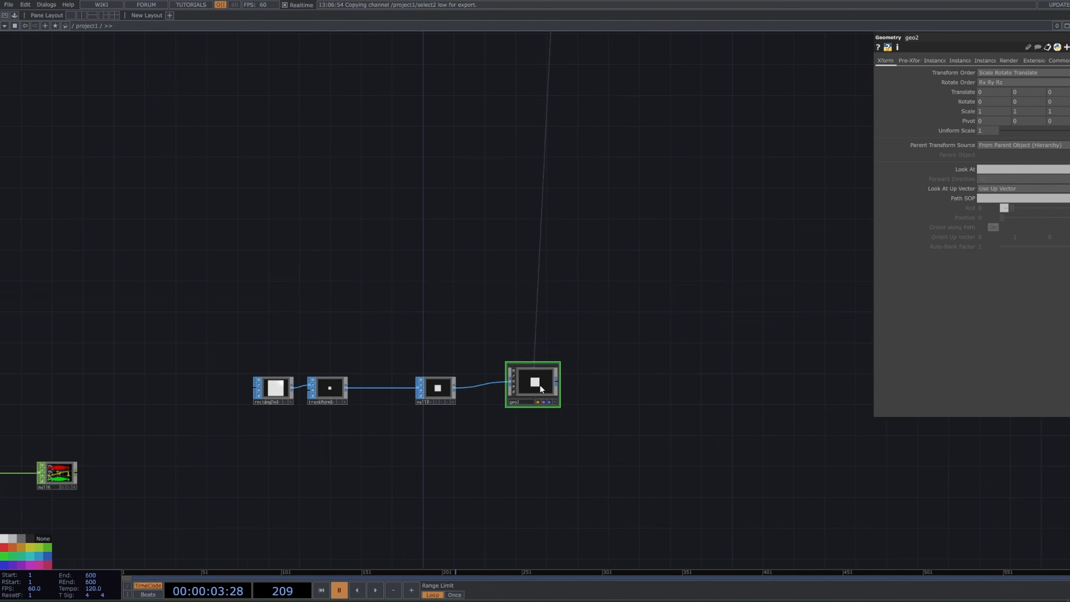
pyautogui.scroll(-2, 544, 296)
pyautogui.moveTo(574, 190); pyautogui.dragTo(541, 403)
pyautogui.moveTo(543, 156); pyautogui.dragTo(544, 270)
pyautogui.scroll(5, 519, 186)
pyautogui.scroll(2, 513, 168)
pyautogui.scroll(-5, 514, 168)
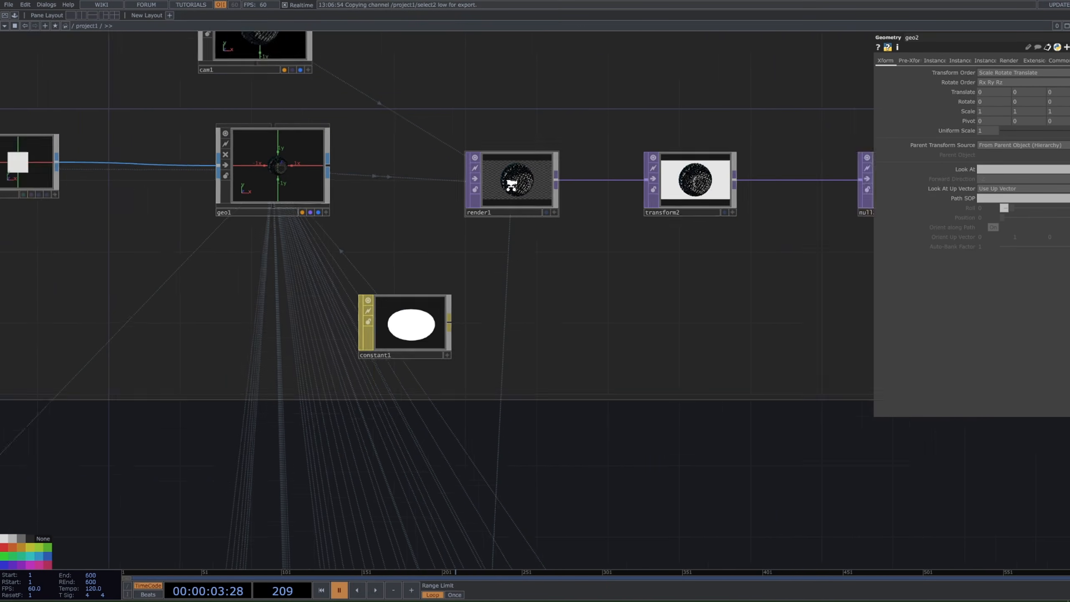
pyautogui.moveTo(566, 385); pyautogui.dragTo(584, 145)
pyautogui.scroll(-2, 583, 145)
pyautogui.moveTo(558, 474); pyautogui.dragTo(577, 252)
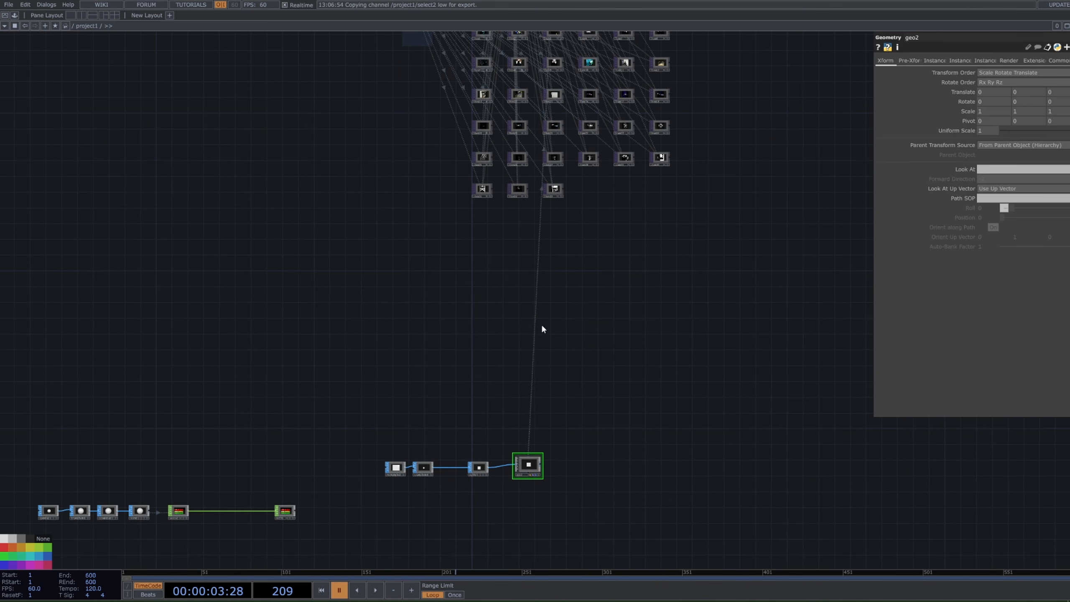
pyautogui.scroll(5, 533, 437)
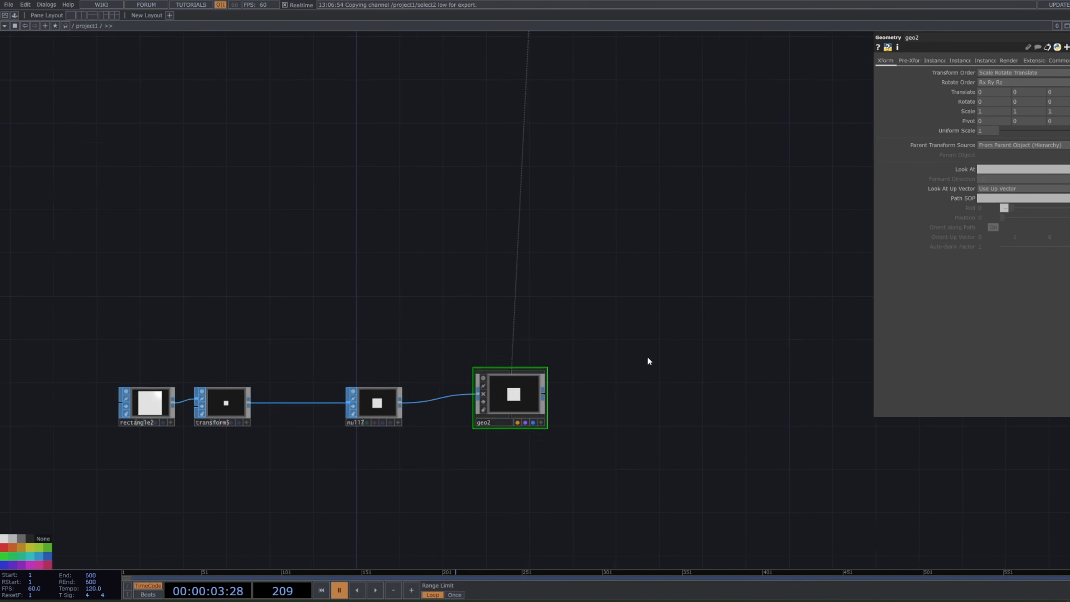
# Step: Inspect the camera and geometry parameters of the original render1 TOP, and return to the new geo2 component
pyautogui.moveTo(677, 317); pyautogui.dragTo(626, 403)
pyautogui.scroll(-1, 626, 404)
pyautogui.scroll(-4, 626, 404)
pyautogui.moveTo(647, 272); pyautogui.dragTo(627, 490)
pyautogui.scroll(-1, 626, 489)
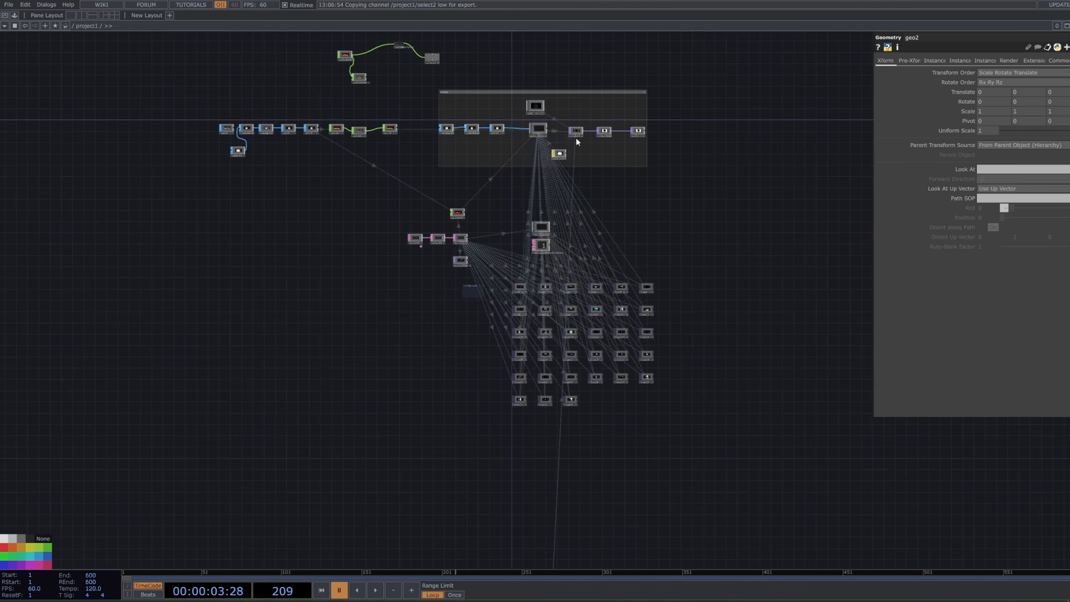
pyautogui.moveTo(575, 139); pyautogui.dragTo(604, 183)
pyautogui.scroll(5, 605, 182)
pyautogui.click(604, 182)
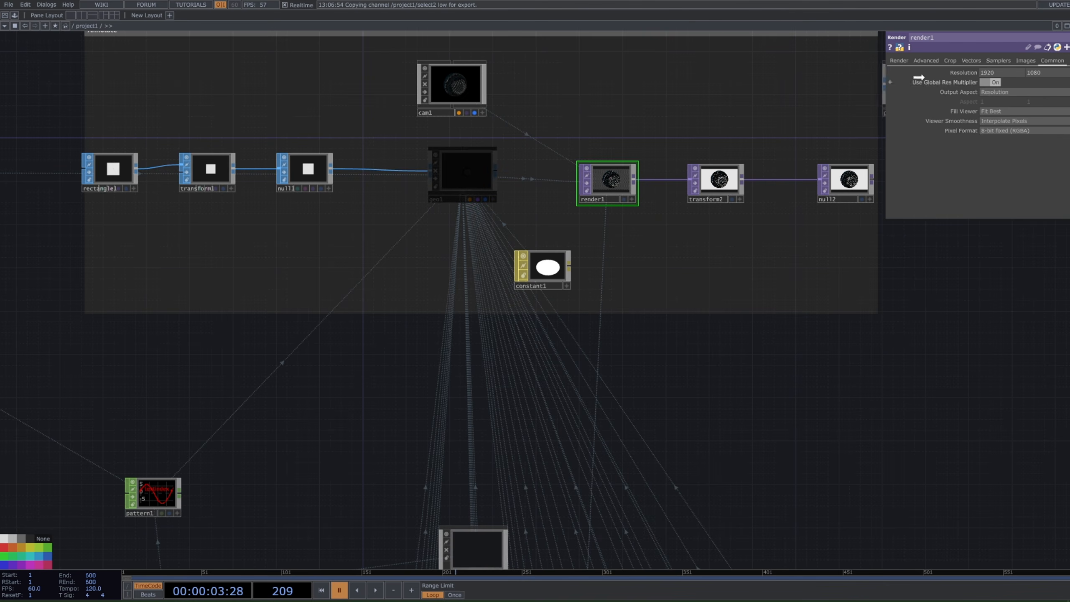
pyautogui.moveTo(1015, 90); pyautogui.dragTo(1000, 92)
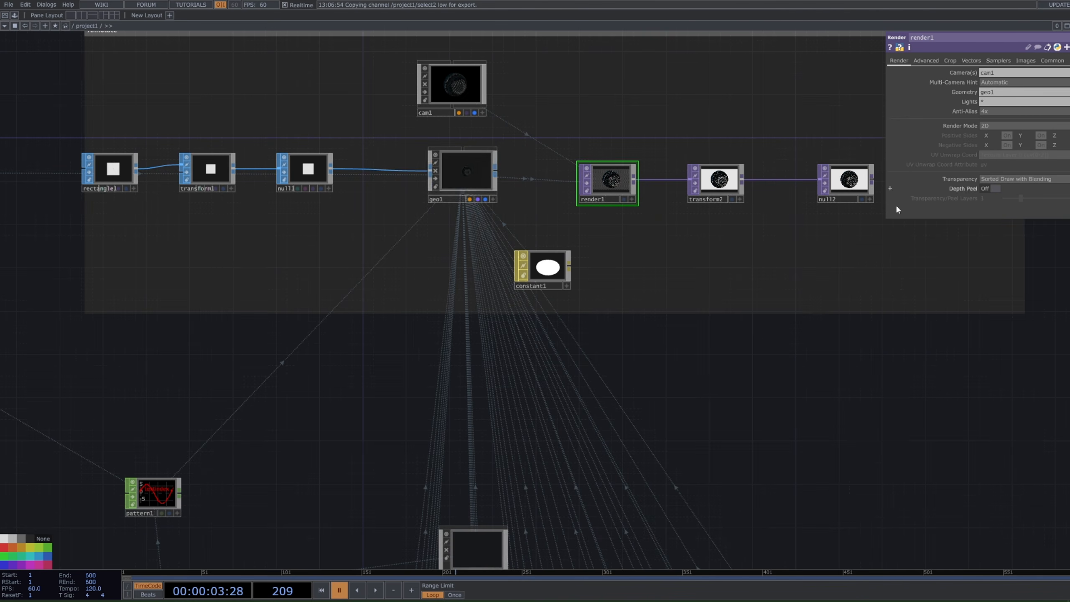
pyautogui.scroll(-3, 733, 445)
pyautogui.moveTo(781, 449); pyautogui.dragTo(699, 119)
pyautogui.scroll(-1, 699, 119)
pyautogui.scroll(4, 594, 403)
pyautogui.moveTo(668, 535); pyautogui.dragTo(618, 307)
pyautogui.scroll(3, 607, 413)
pyautogui.moveTo(592, 397); pyautogui.dragTo(583, 357)
pyautogui.scroll(1, 583, 356)
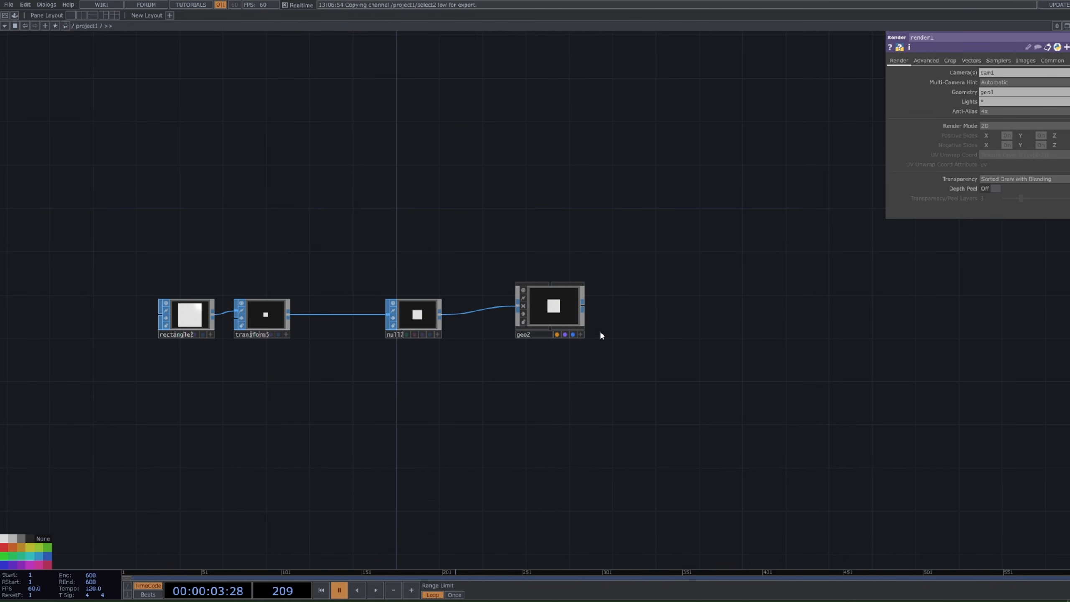
pyautogui.press('Tab')
pyautogui.write('ca')
pyautogui.click(474, 217)
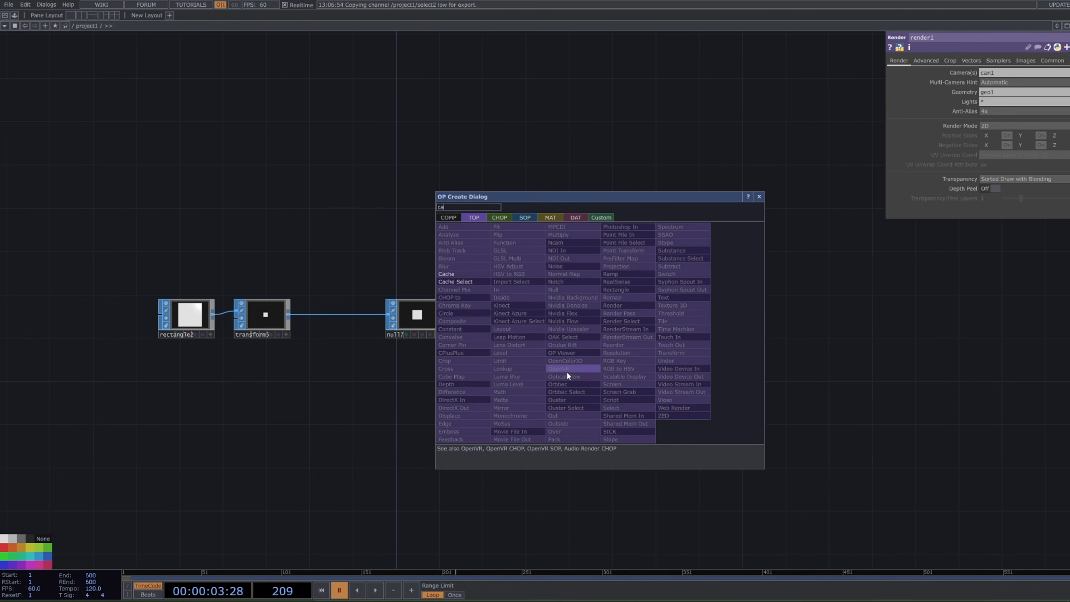
pyautogui.click(450, 217)
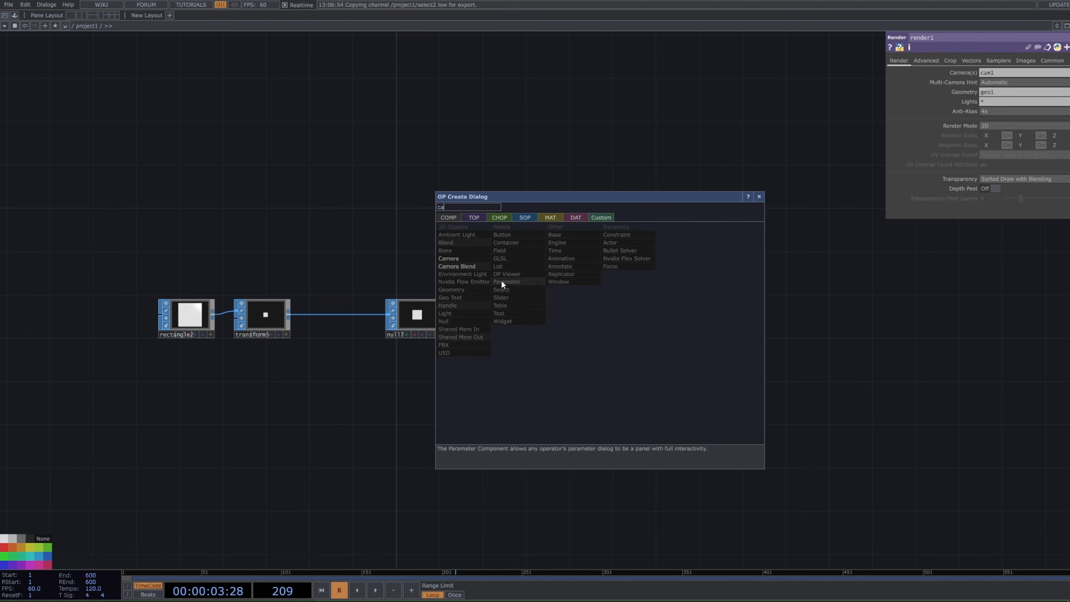
pyautogui.click(473, 264)
pyautogui.click(566, 248)
pyautogui.hotkey('ctrl', 'z')
# Step: Add a Camera COMP and place it just above geo2
pyautogui.press('Tab')
pyautogui.write('ca')
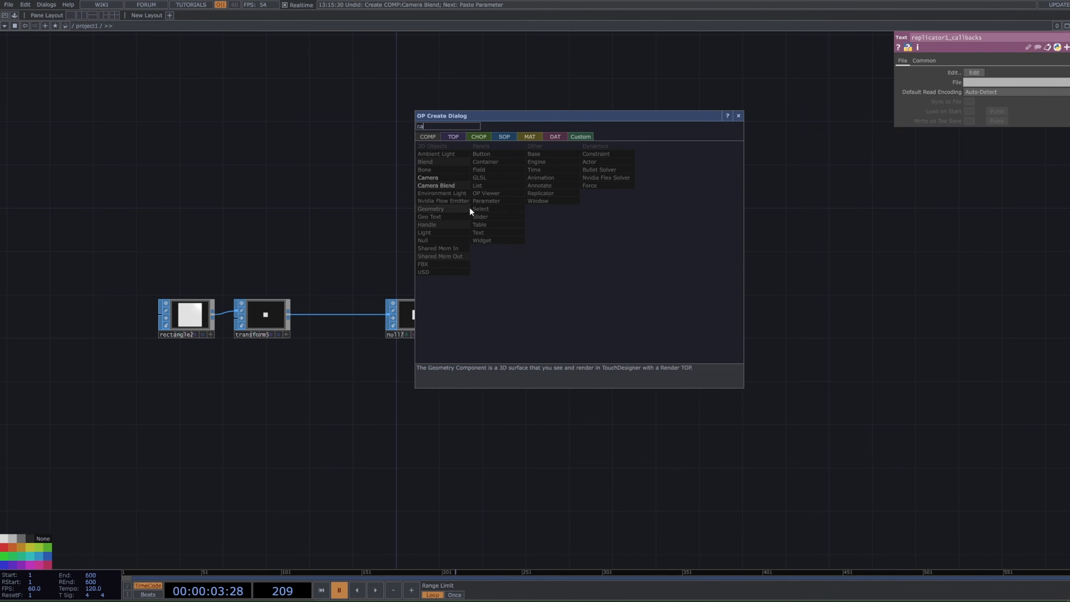
pyautogui.click(441, 177)
pyautogui.click(543, 195)
# Step: Add a Render TOP and place it beside geo2, in line with the rectangle chain
pyautogui.press('Tab')
pyautogui.write('re')
pyautogui.click(585, 166)
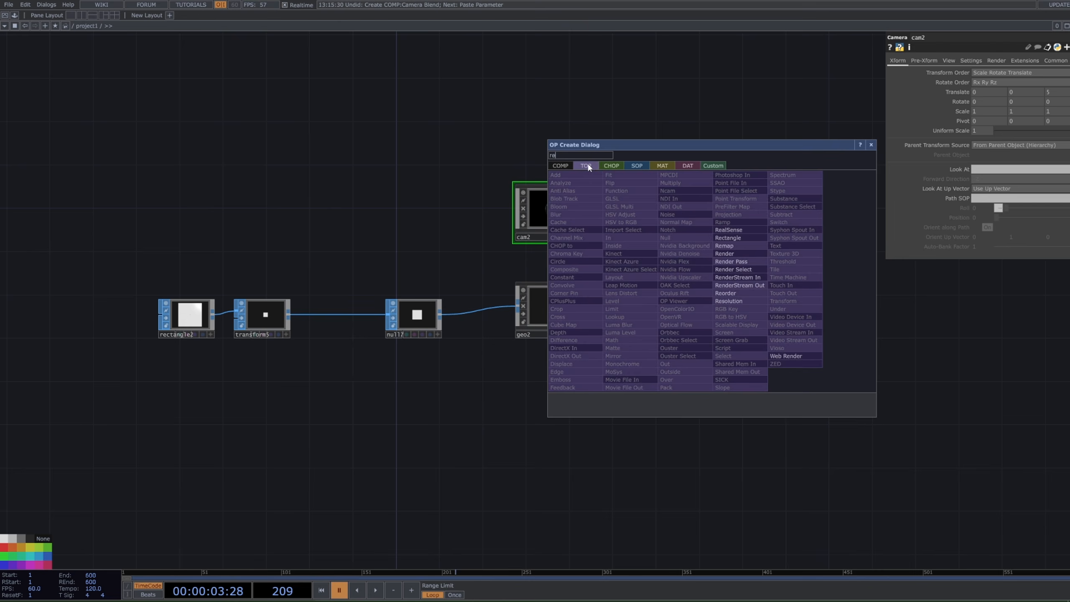
pyautogui.click(736, 248)
pyautogui.click(749, 294)
pyautogui.moveTo(750, 297); pyautogui.dragTo(732, 316)
# Step: Assign geo2 as the geometry and cam2 as the camera of the new Render TOP
pyautogui.moveTo(554, 308); pyautogui.dragTo(734, 313)
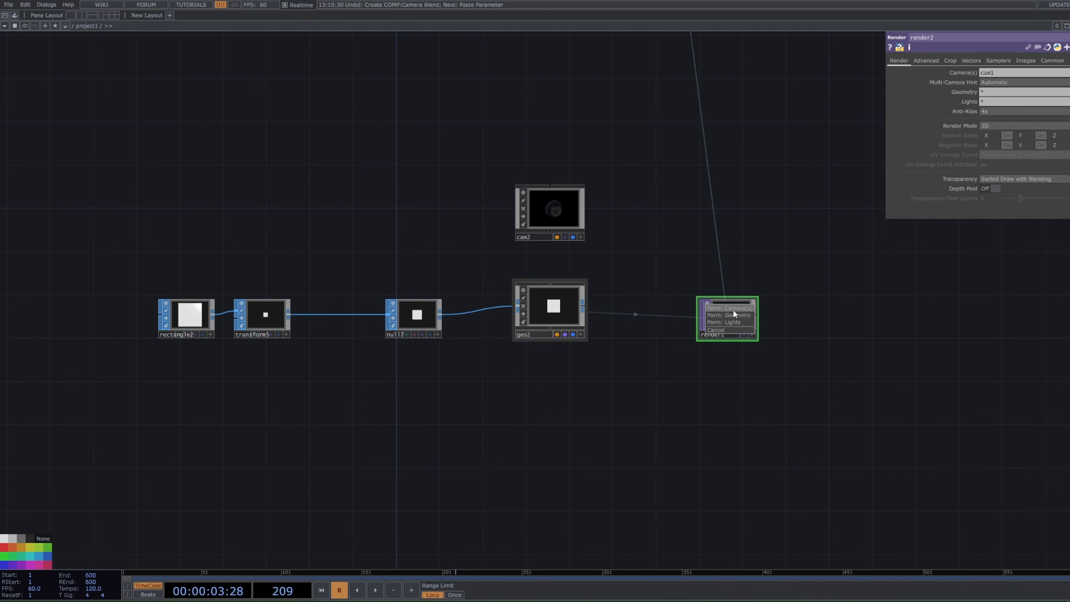
pyautogui.click(738, 316)
pyautogui.moveTo(554, 208); pyautogui.dragTo(735, 304)
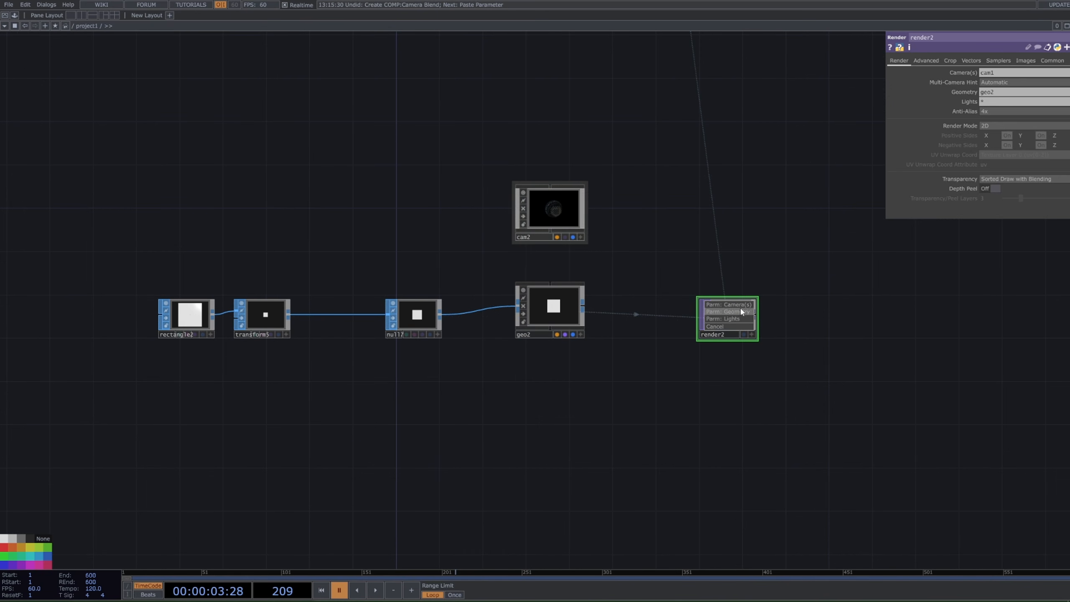
pyautogui.click(741, 305)
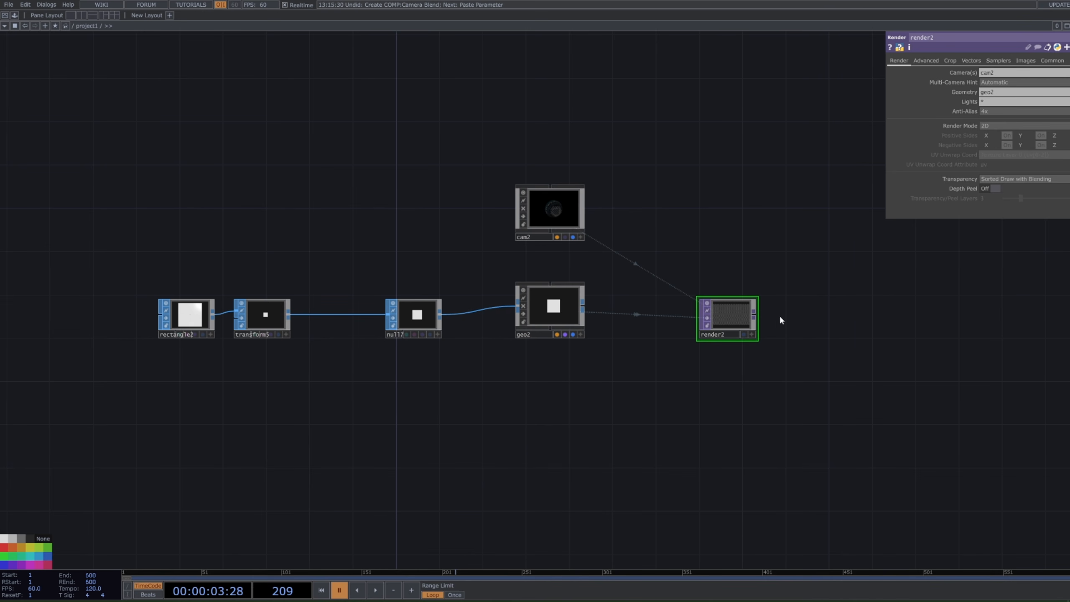
# Step: Append a Null TOP to render2, place it well past the render, and display its output as the network background
pyautogui.moveTo(817, 350); pyautogui.dragTo(719, 365)
pyautogui.scroll(-3, 716, 366)
pyautogui.rightClick(664, 341)
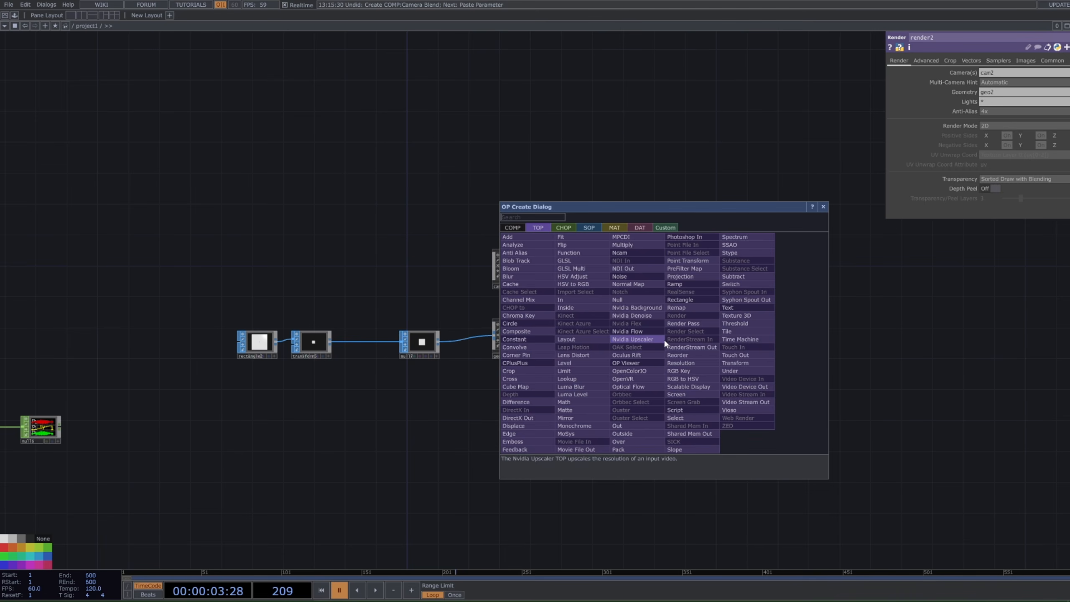
pyautogui.write('null')
pyautogui.press('Return')
pyautogui.click(908, 341)
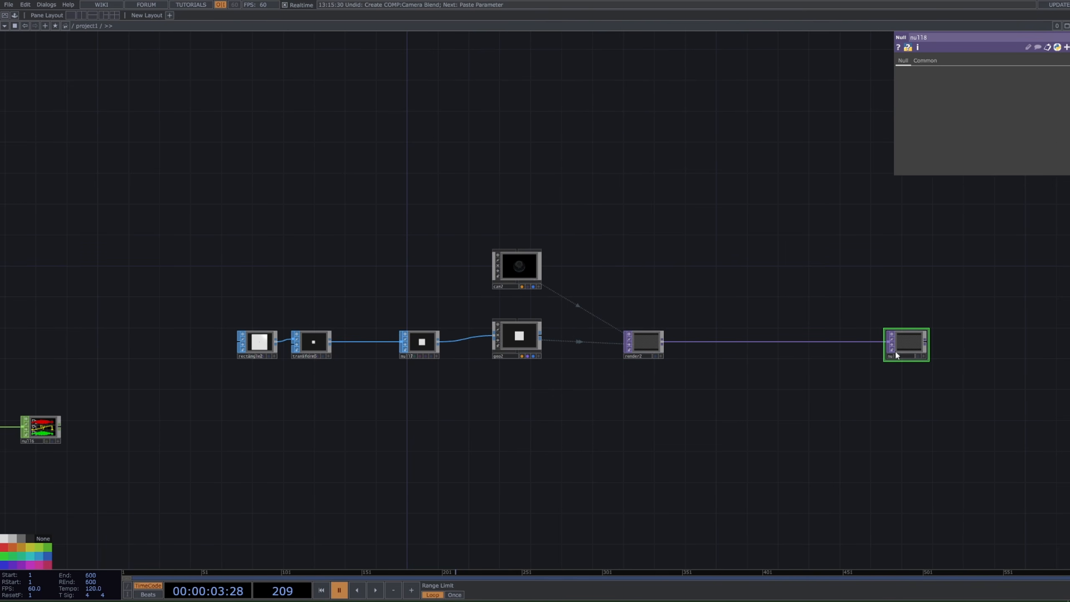
pyautogui.click(918, 356)
# Step: Select the whole sphere chain from sphere2 to null6 and move it above the rectangle chain
pyautogui.moveTo(824, 283); pyautogui.dragTo(794, 282)
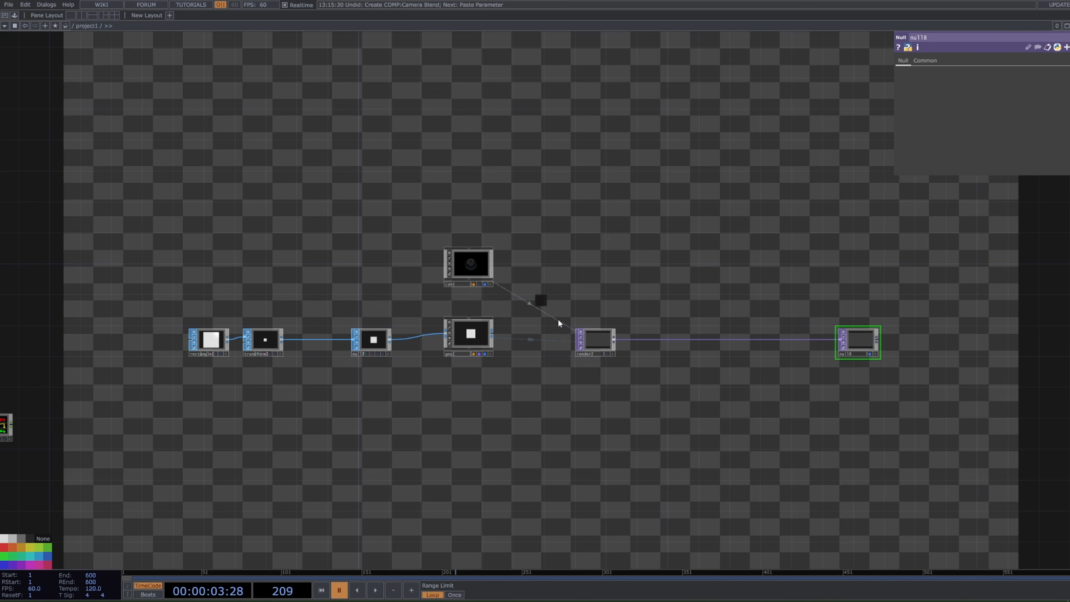
pyautogui.press('h')
pyautogui.moveTo(487, 306); pyautogui.dragTo(60, 429, button='right')
pyautogui.moveTo(416, 393); pyautogui.dragTo(649, 248)
pyautogui.scroll(3, 765, 385)
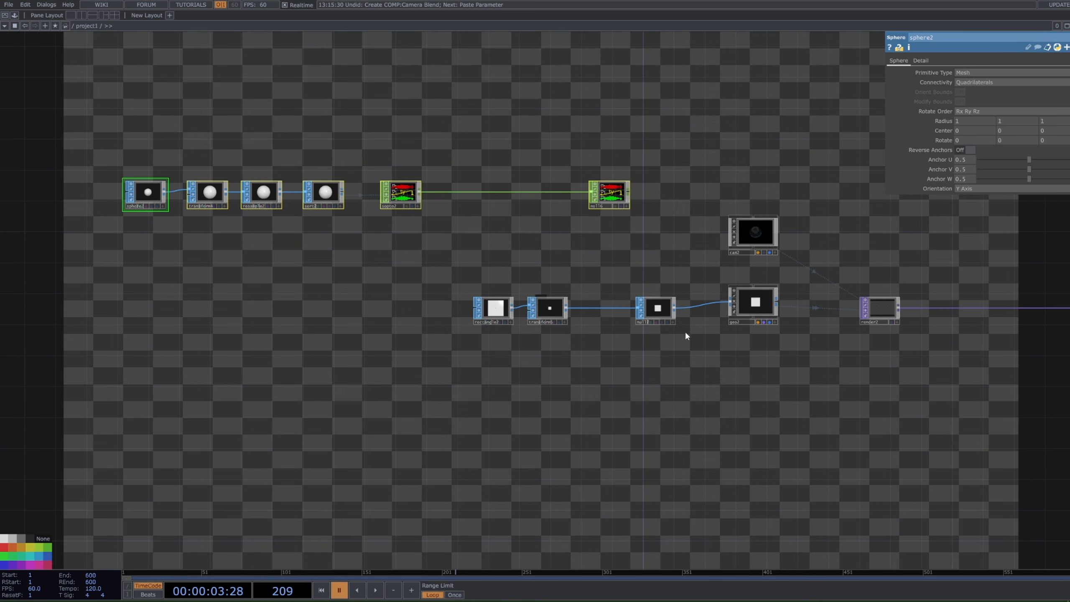
# Step: Check the parameters of the rectangle's Transform SOP and select the geo2 component
pyautogui.scroll(3, 609, 318)
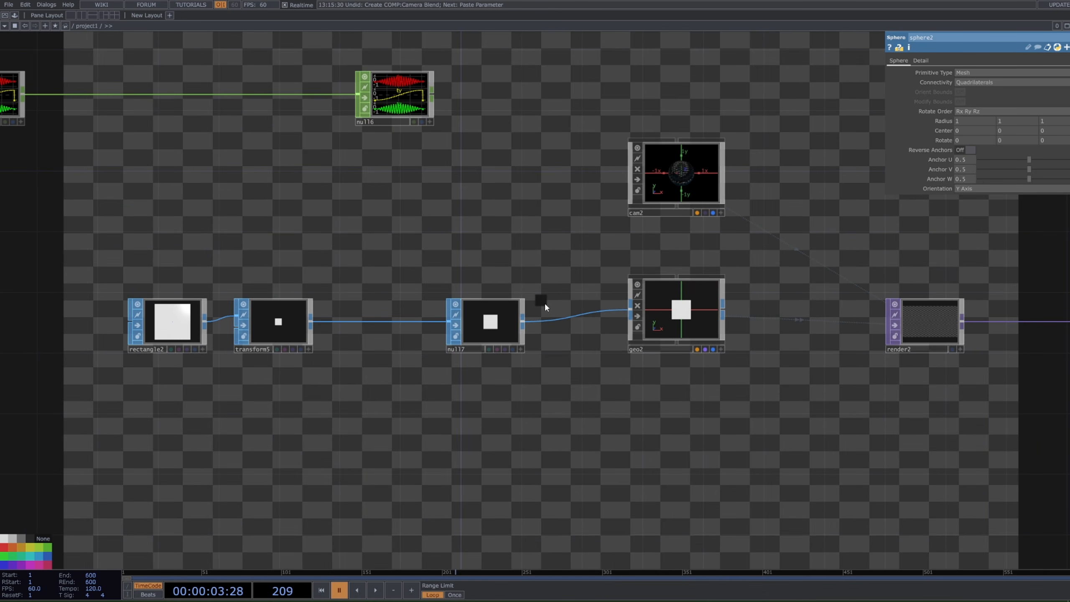
pyautogui.click(294, 308)
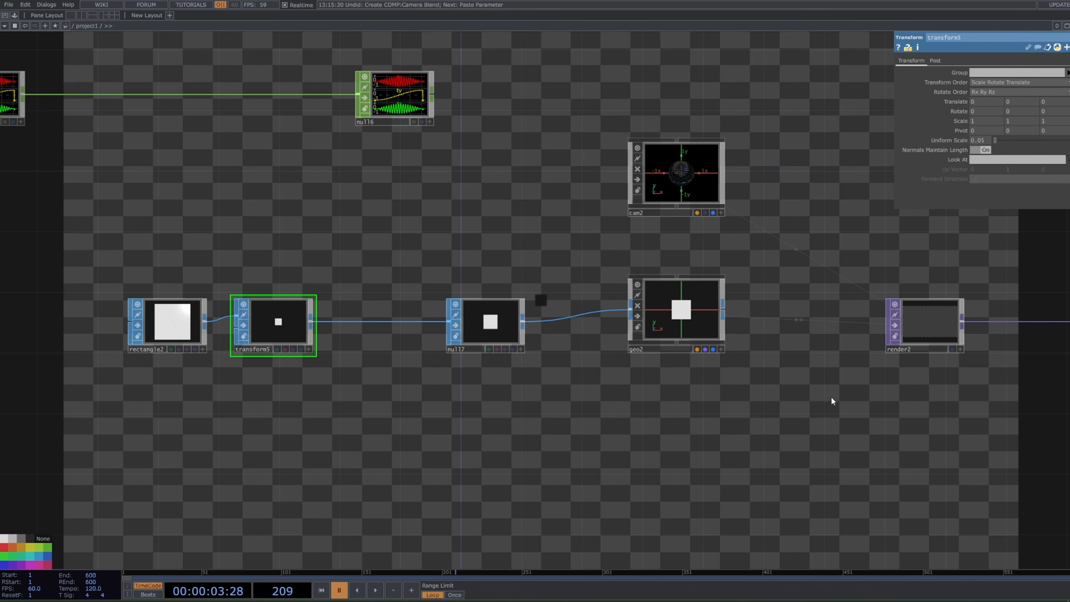
pyautogui.click(696, 304)
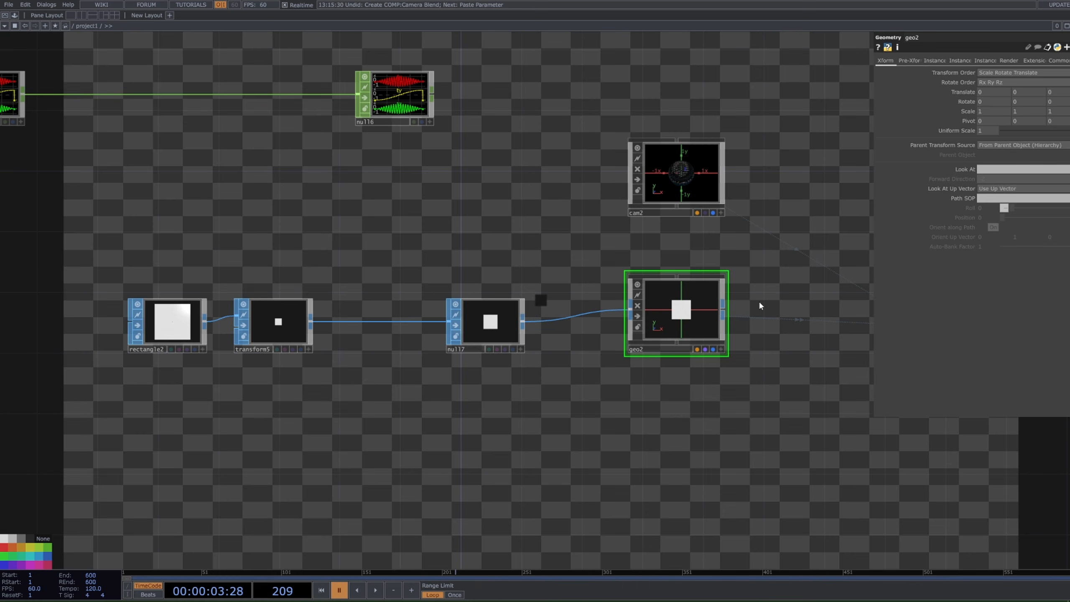
# Step: Turn on instancing for geo2 and assign the sphere chain's null6 as its Translate OP
pyautogui.click(935, 61)
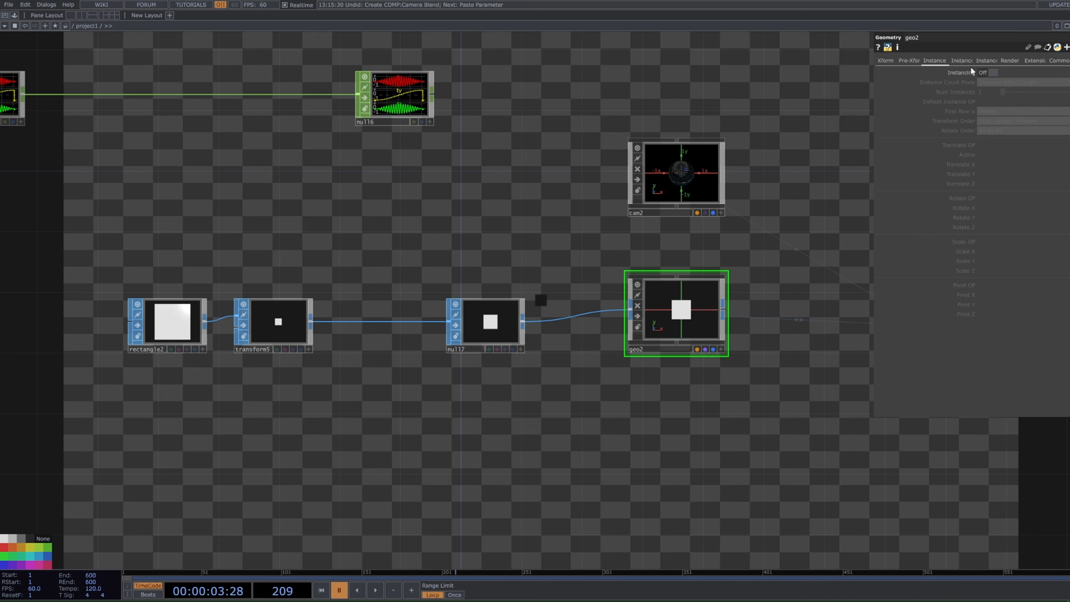
pyautogui.click(990, 72)
pyautogui.scroll(-3, 548, 220)
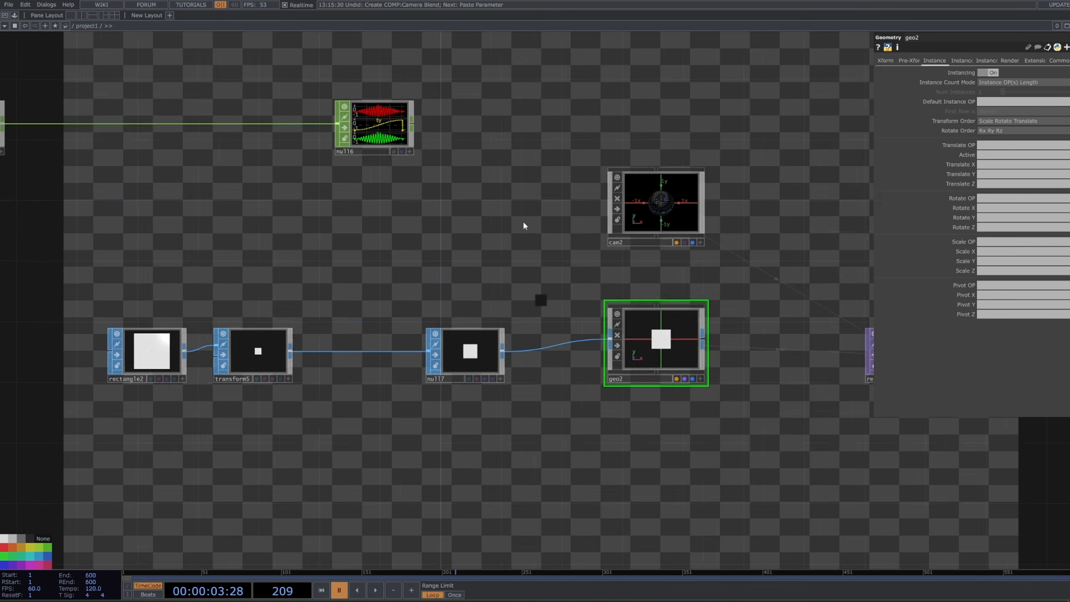
pyautogui.moveTo(405, 179); pyautogui.dragTo(1008, 148)
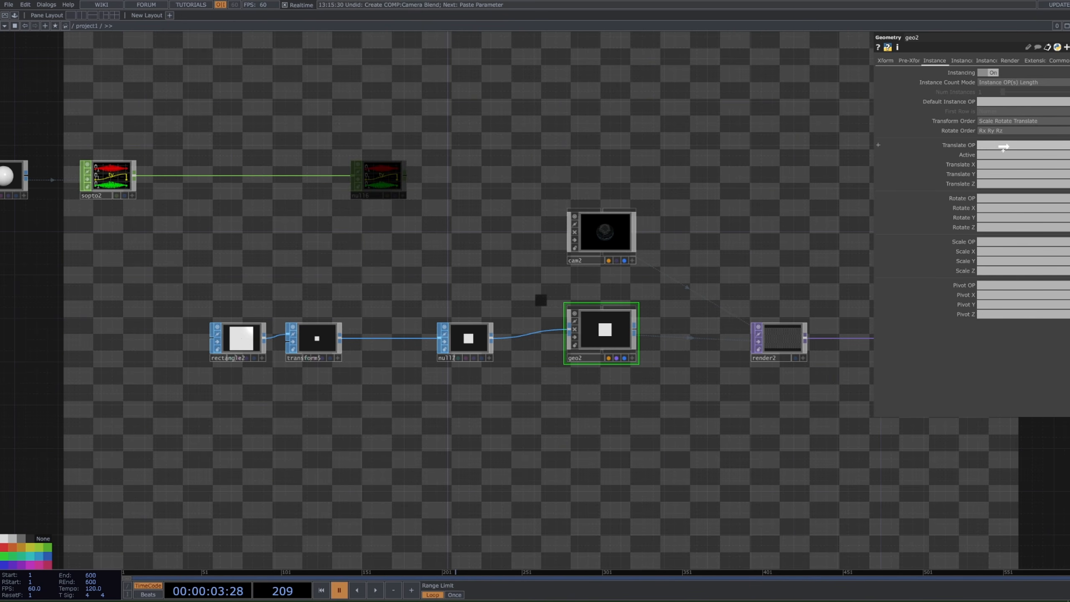
# Step: Map geo2's instance Translate X, Y and Z to the tx, ty and tz channels
pyautogui.click(1009, 166)
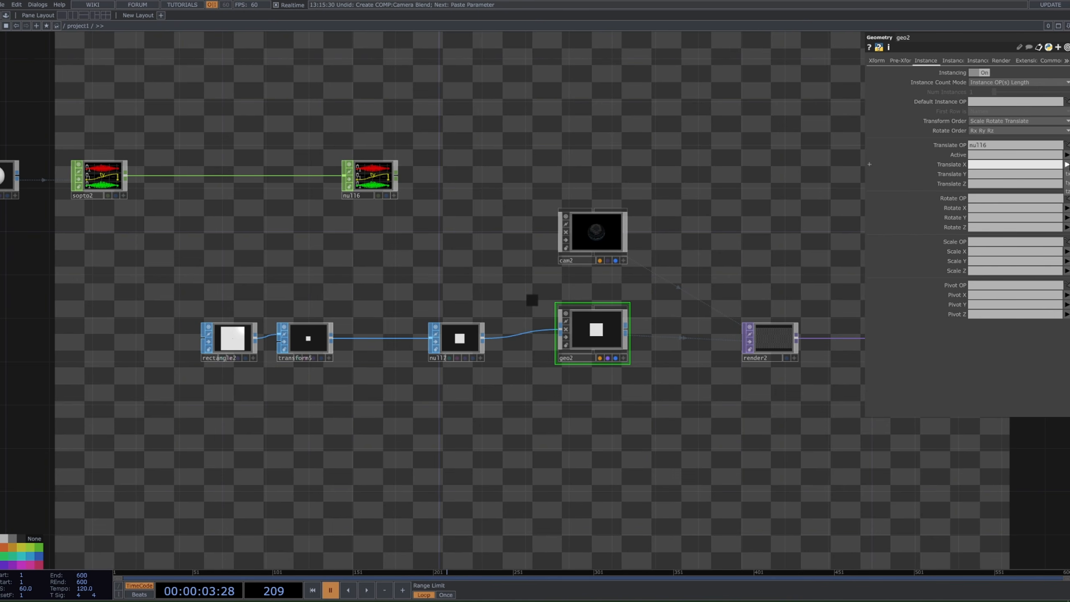
pyautogui.click(1068, 175)
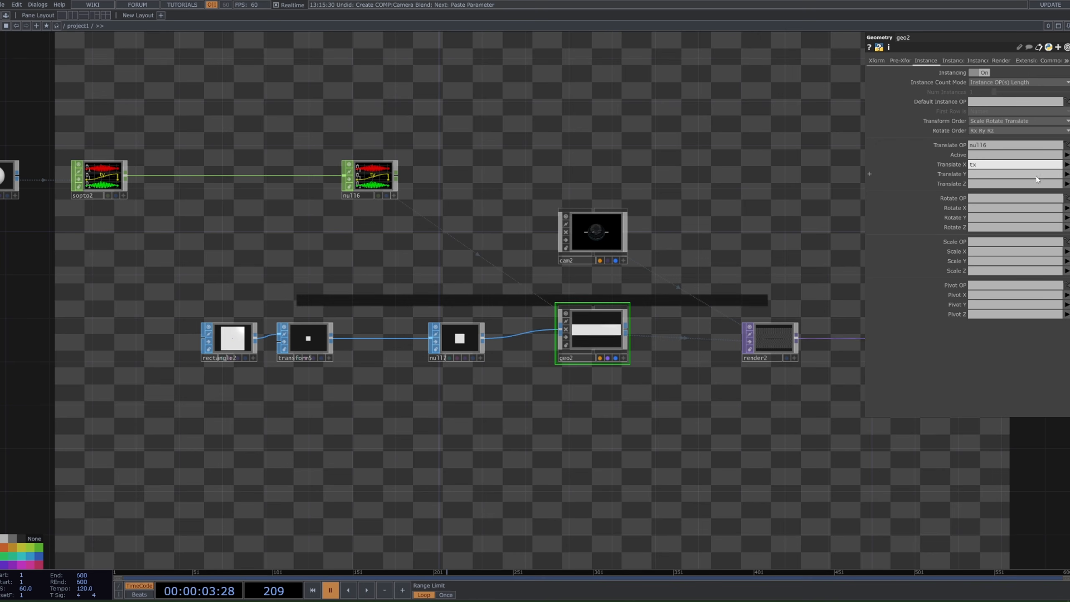
pyautogui.click(1067, 174)
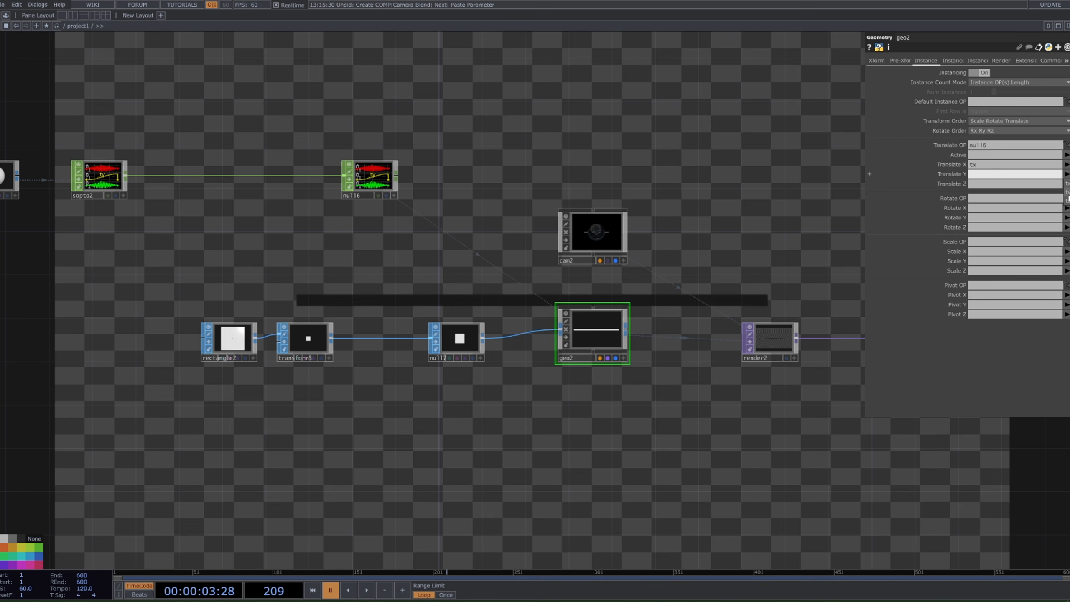
pyautogui.click(1067, 193)
pyautogui.click(1067, 184)
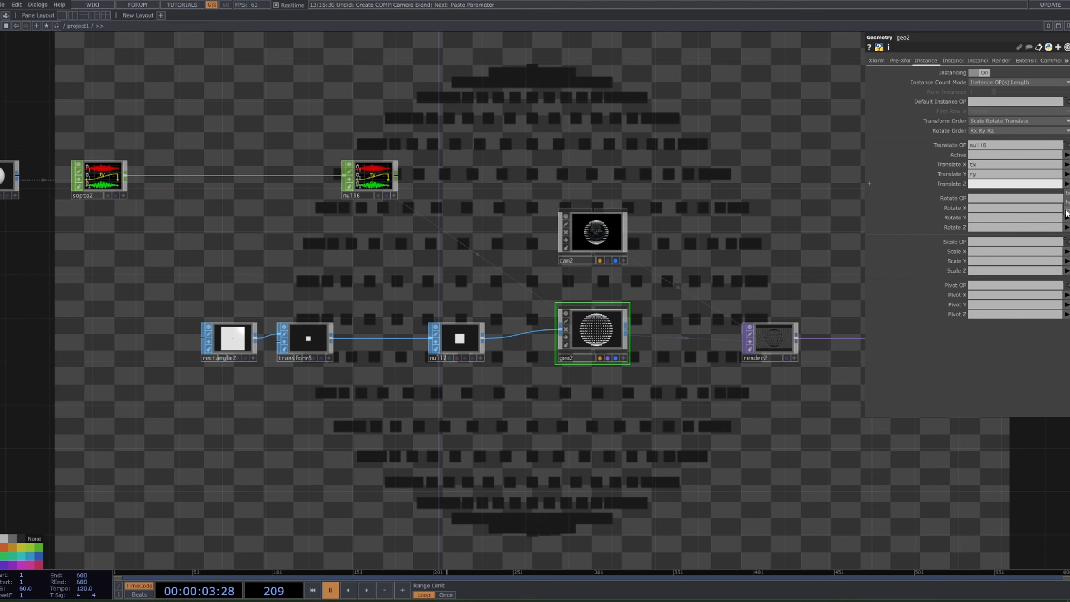
pyautogui.click(1067, 212)
# Step: Display the original network's final Null TOP in the background beside the new render for comparison
pyautogui.hscroll(5, 621, 444)
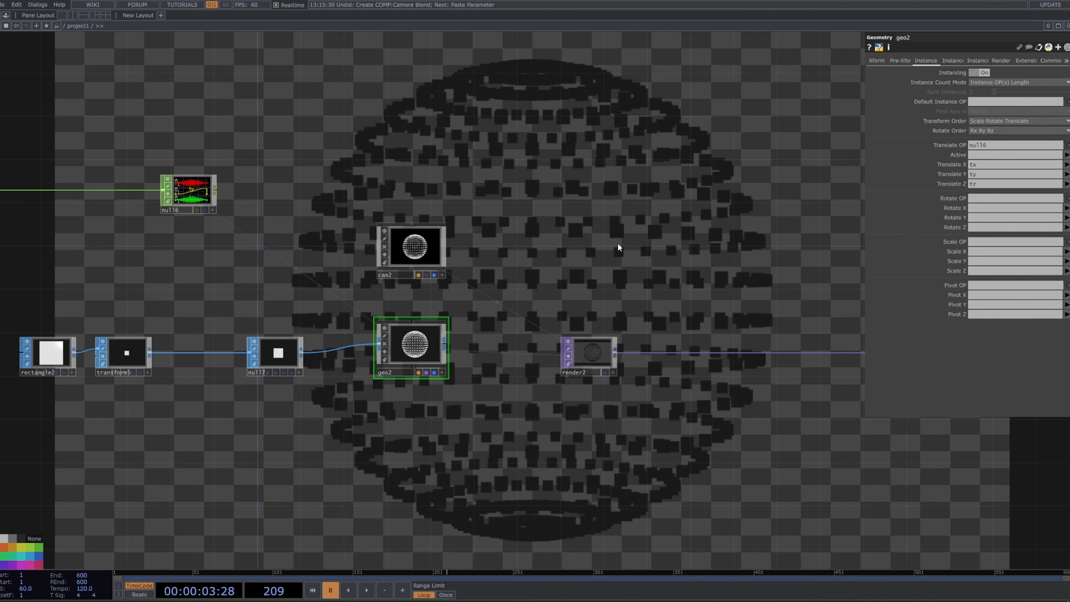
pyautogui.scroll(-10, 567, 166)
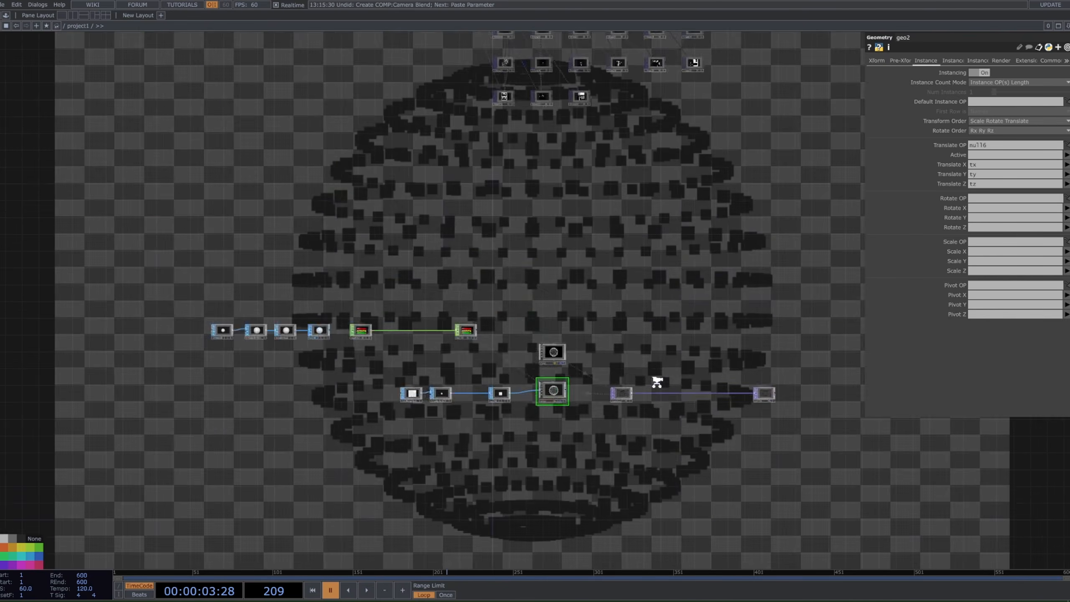
pyautogui.scroll(5, 606, 182)
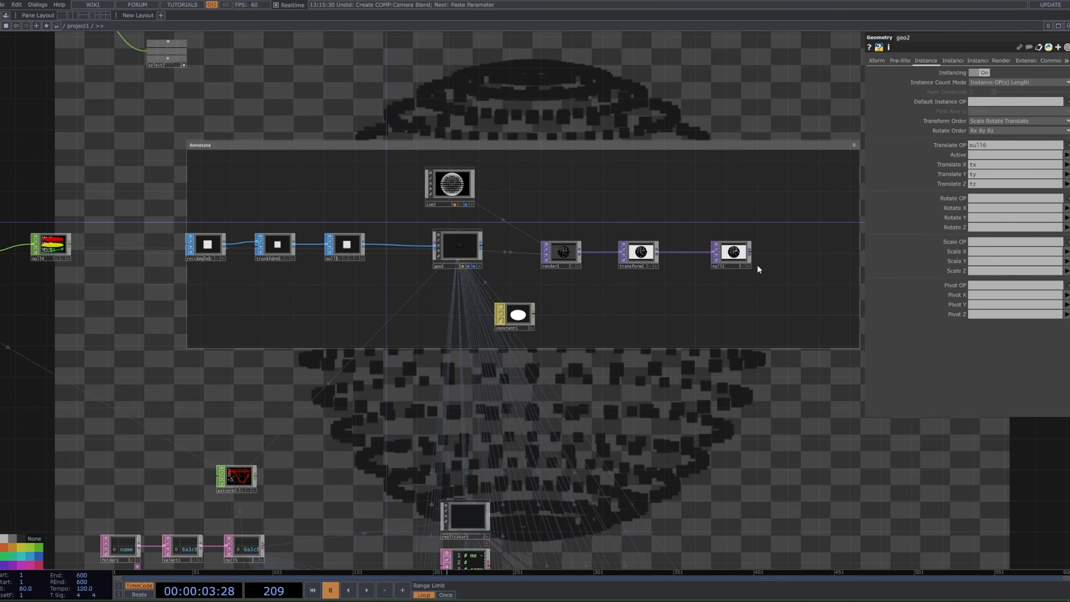
pyautogui.click(743, 264)
pyautogui.moveTo(635, 387); pyautogui.dragTo(506, 371)
pyautogui.scroll(-3, 506, 370)
pyautogui.moveTo(663, 227)
pyautogui.mouseDown()
pyautogui.moveTo(640, 411)
pyautogui.moveTo(518, 423)
pyautogui.mouseUp()
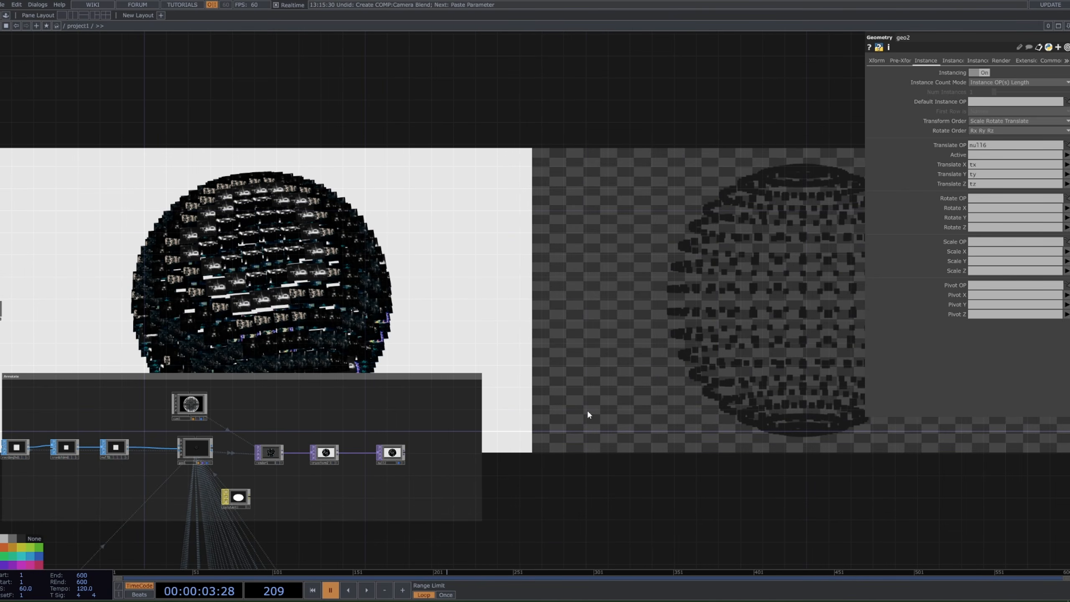
pyautogui.press('p')
pyautogui.moveTo(587, 409)
pyautogui.mouseDown()
pyautogui.moveTo(552, 423)
pyautogui.moveTo(569, 494)
pyautogui.mouseUp()
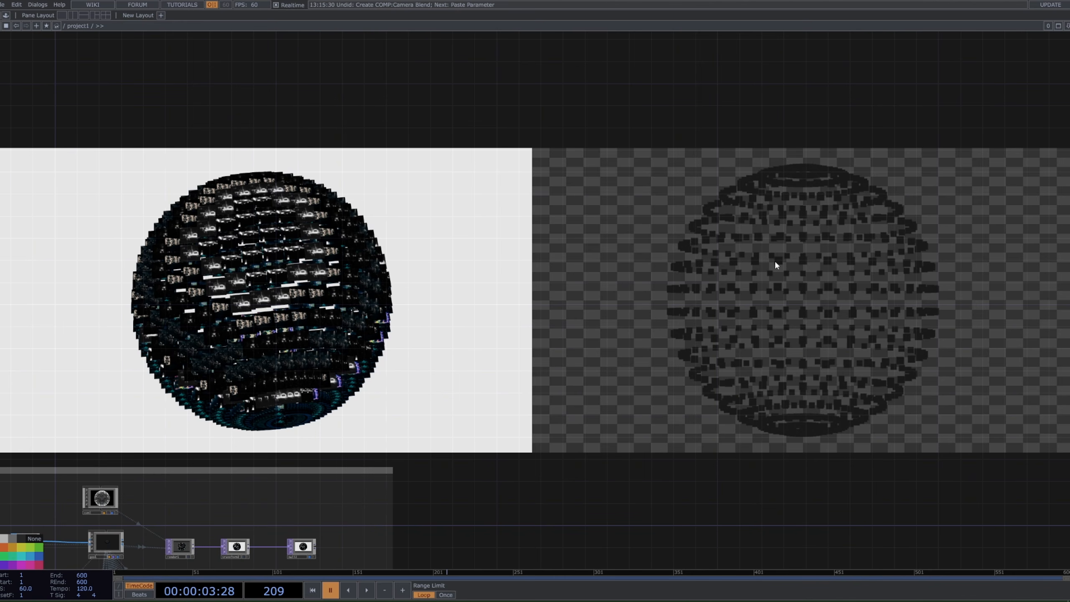
# Step: Set the uniform scale of the new rectangle's Transform SOP to 0.09 so the instances become larger
pyautogui.scroll(-3, 621, 356)
pyautogui.moveTo(626, 418); pyautogui.dragTo(705, 303)
pyautogui.scroll(1, 480, 544)
pyautogui.moveTo(480, 544); pyautogui.dragTo(545, 457)
pyautogui.scroll(1, 679, 462)
pyautogui.moveTo(678, 461); pyautogui.dragTo(755, 272)
pyautogui.scroll(-2, 755, 272)
pyautogui.scroll(2, 618, 487)
pyautogui.click(545, 523)
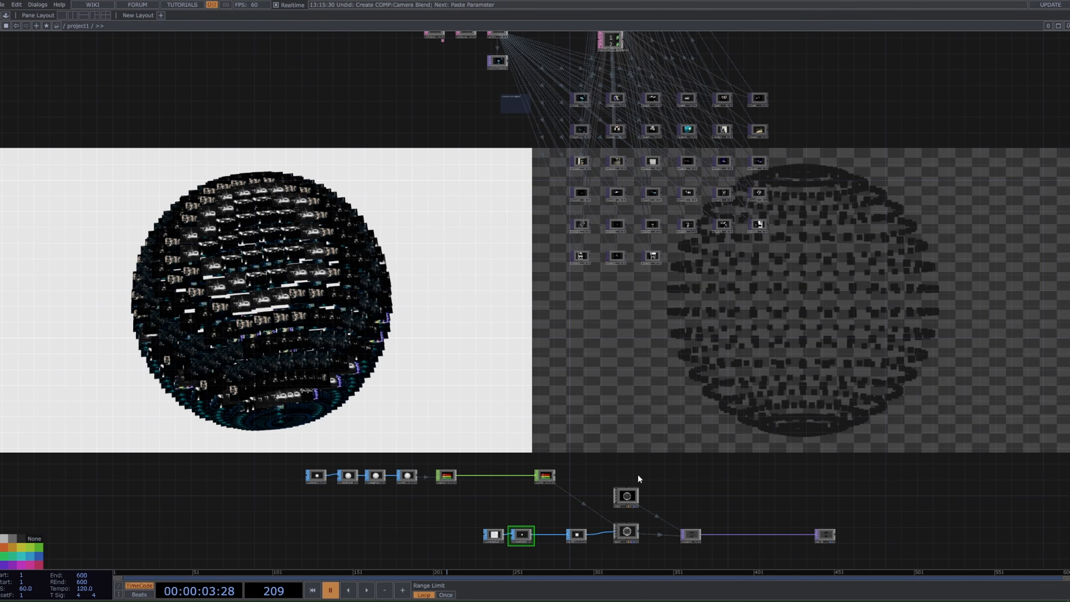
pyautogui.press('p')
pyautogui.middleClick(954, 141)
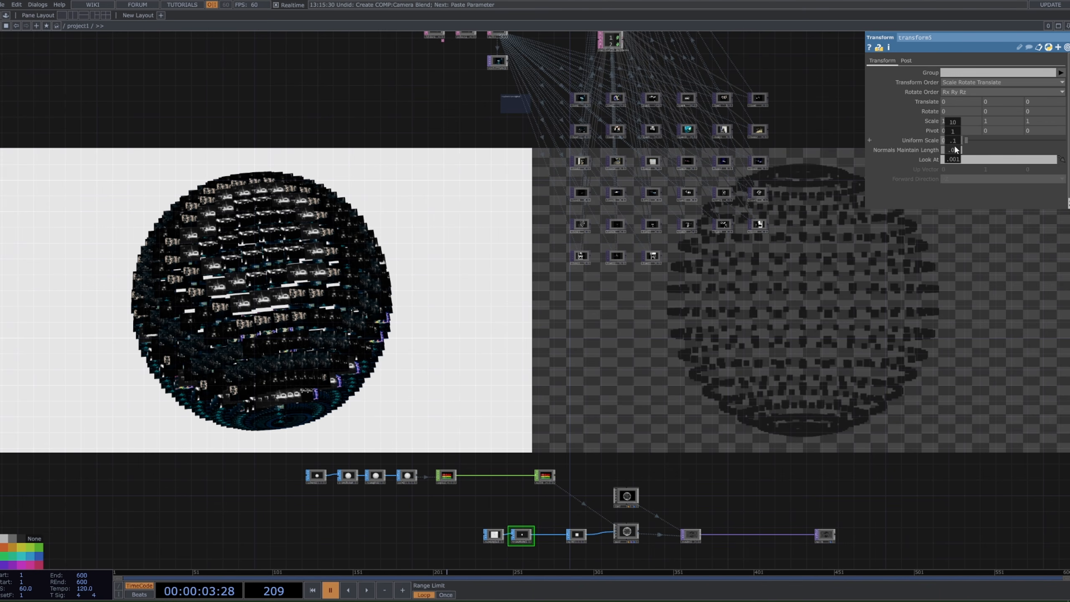
pyautogui.moveTo(955, 147)
pyautogui.mouseDown(button='middle')
pyautogui.moveTo(982, 147)
pyautogui.moveTo(966, 147)
pyautogui.mouseUp(button='middle')
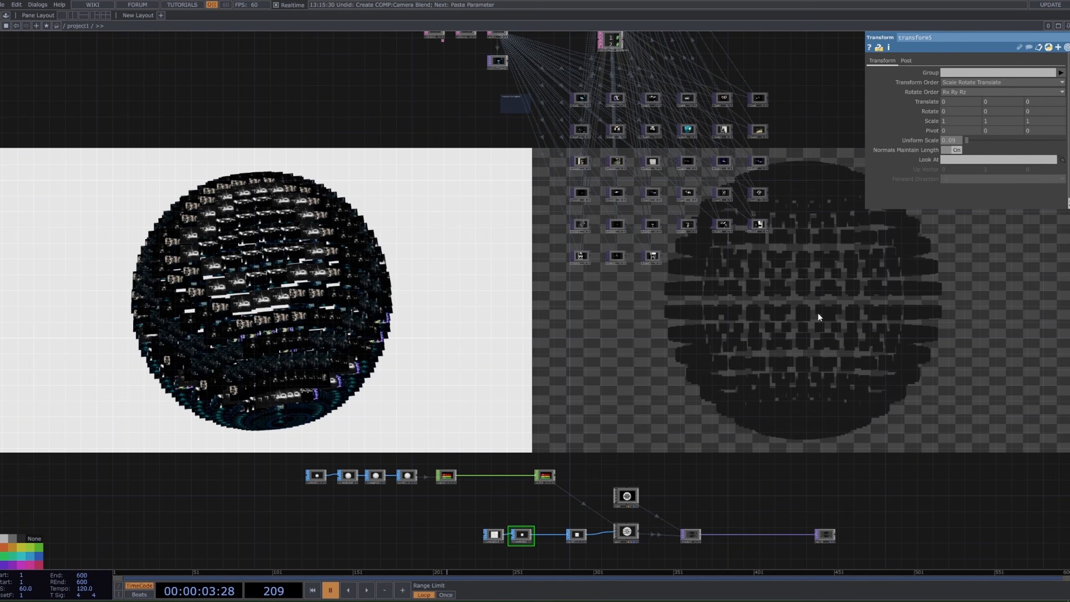
pyautogui.press('p')
# Step: Turn off the background display of the original network's final Null TOP and fit the whole network in view
pyautogui.moveTo(904, 373); pyautogui.dragTo(868, 424)
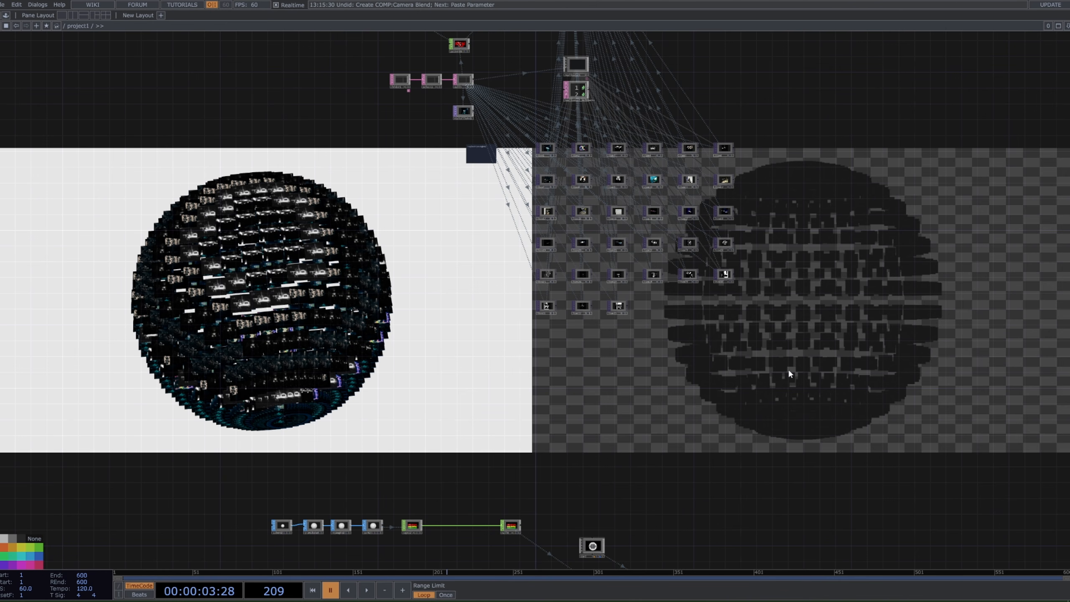
pyautogui.moveTo(773, 390); pyautogui.dragTo(769, 306)
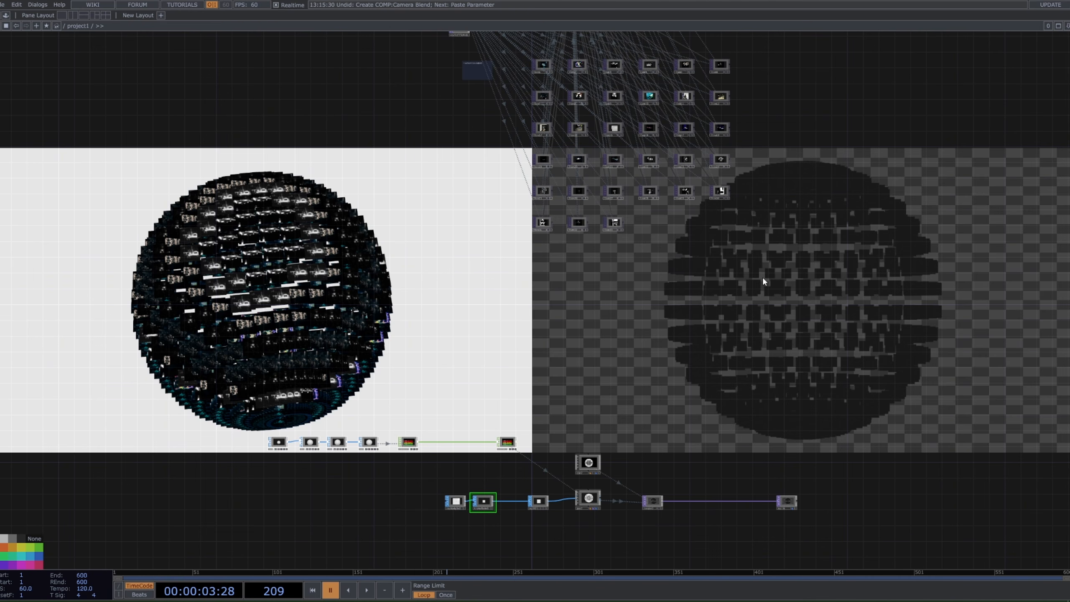
pyautogui.moveTo(855, 84); pyautogui.dragTo(900, 217)
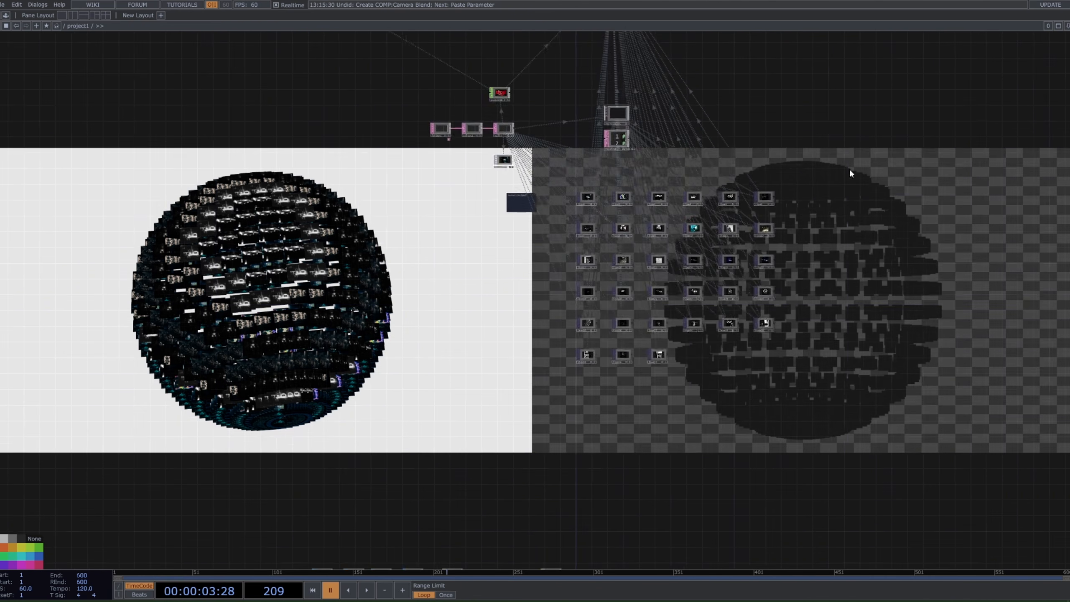
pyautogui.scroll(-3, 708, 208)
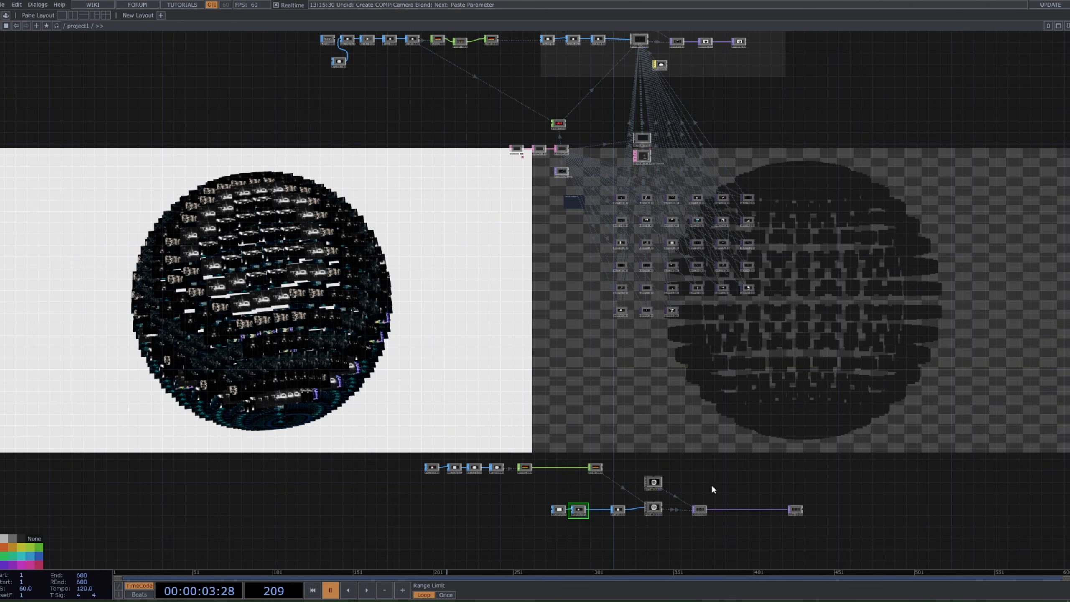
pyautogui.moveTo(706, 94); pyautogui.dragTo(636, 319)
pyautogui.scroll(4, 671, 277)
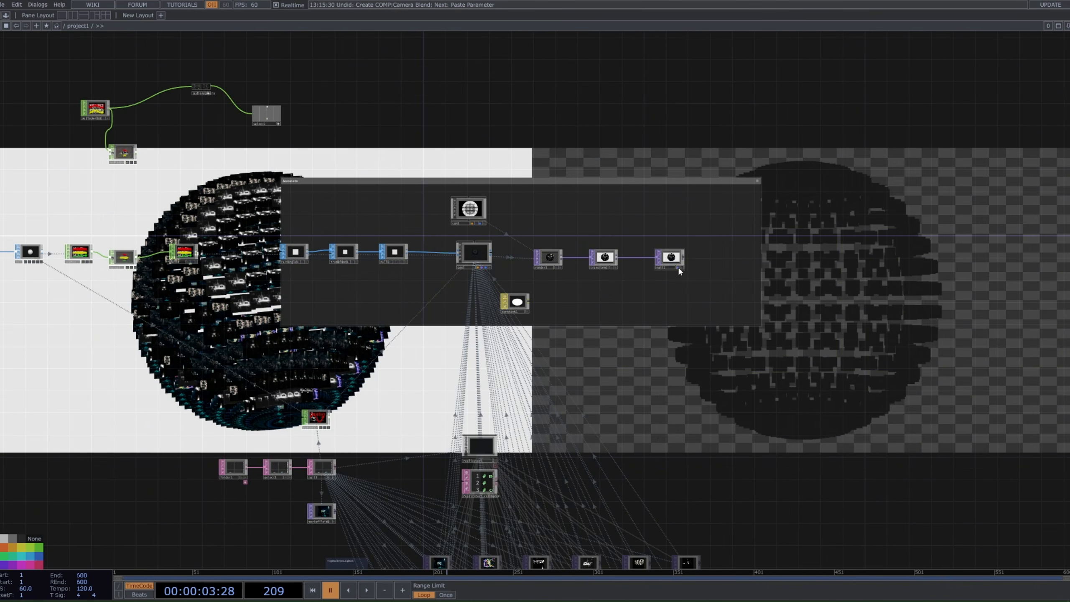
pyautogui.click(679, 267)
pyautogui.press('h')
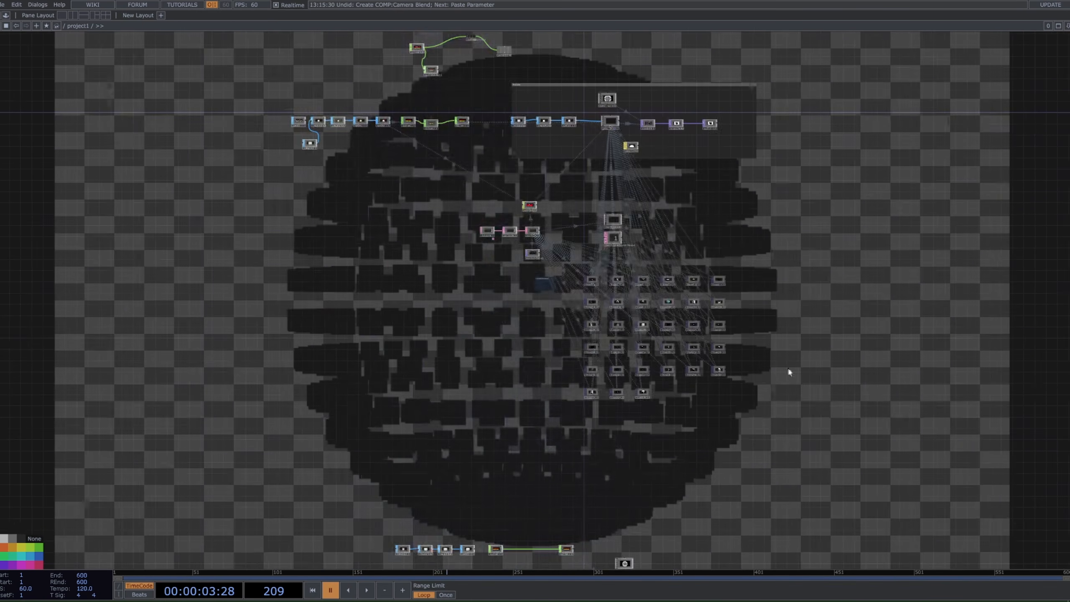
# Step: Add a Constant MAT beside cam2 and assign it as the material of geo2
pyautogui.moveTo(782, 340); pyautogui.dragTo(750, 135)
pyautogui.scroll(6, 610, 371)
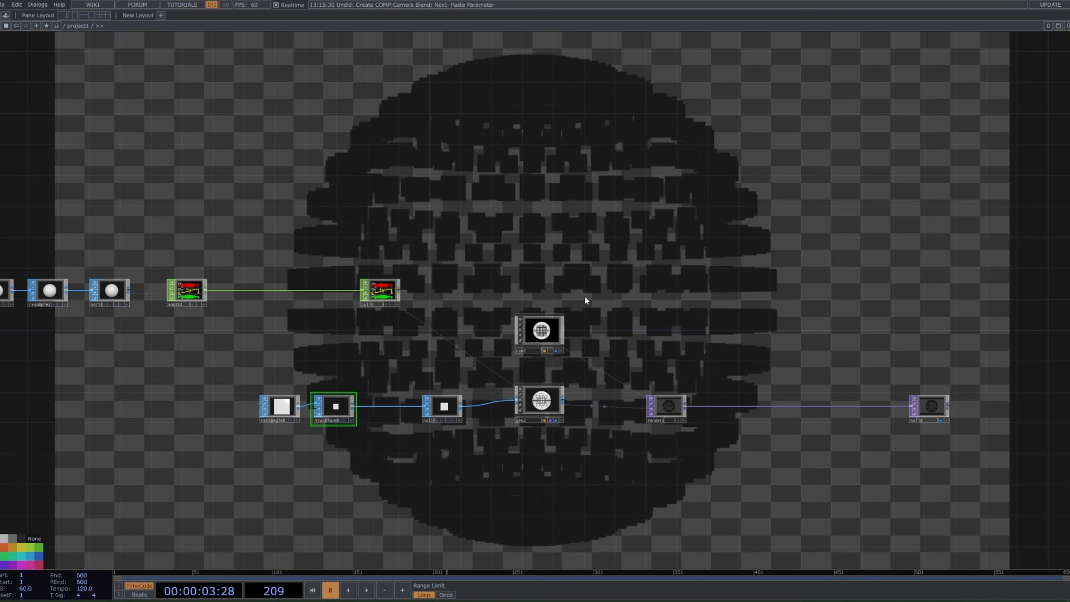
pyautogui.press('Tab')
pyautogui.click(535, 184)
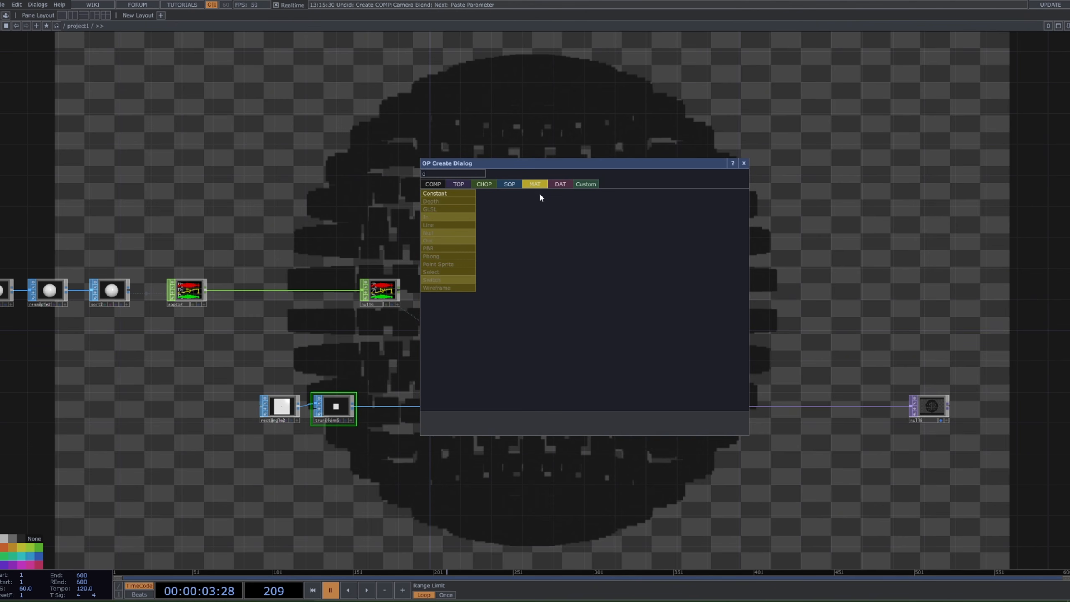
pyautogui.click(463, 193)
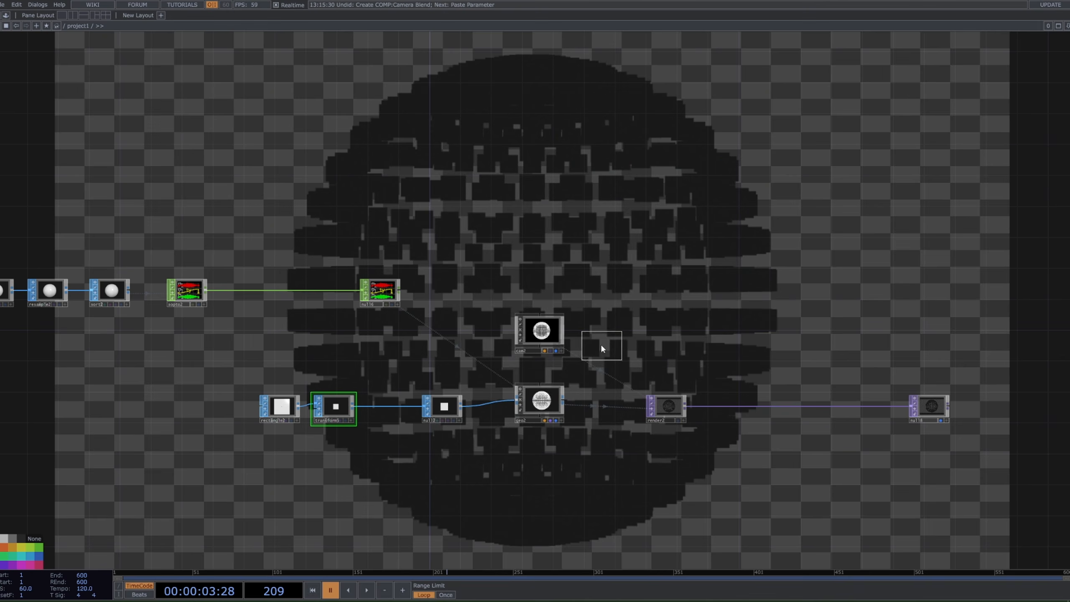
pyautogui.click(600, 341)
pyautogui.moveTo(604, 339); pyautogui.dragTo(649, 308)
pyautogui.moveTo(646, 312); pyautogui.dragTo(548, 408)
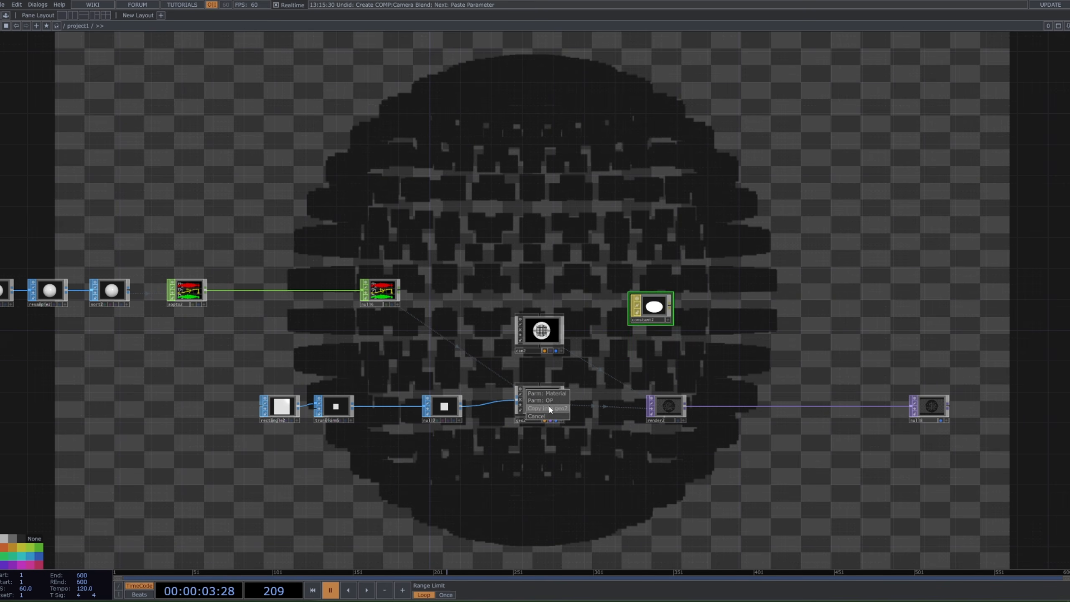
pyautogui.click(548, 393)
# Step: Insert a Transform TOP between render2 and its output Null
pyautogui.moveTo(630, 258); pyautogui.dragTo(583, 246)
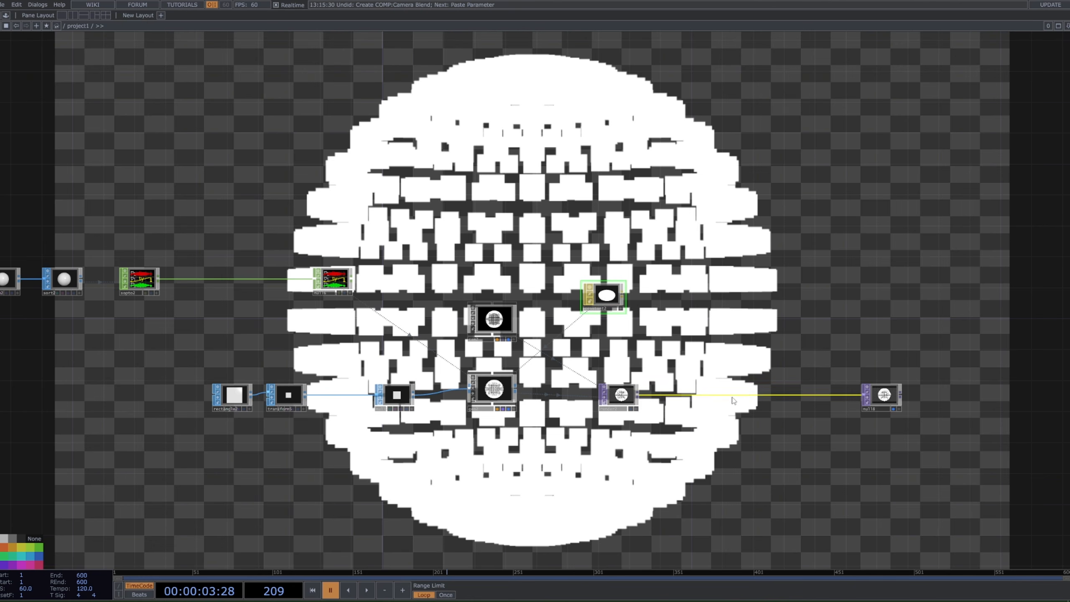
pyautogui.rightClick(757, 395)
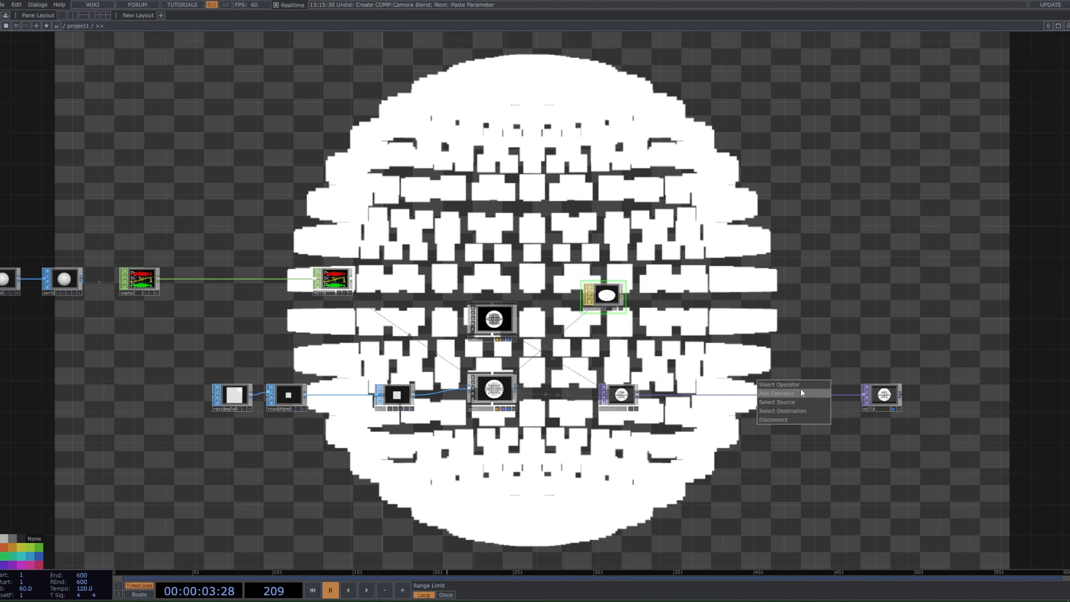
pyautogui.click(801, 386)
pyautogui.click(872, 408)
pyautogui.click(785, 402)
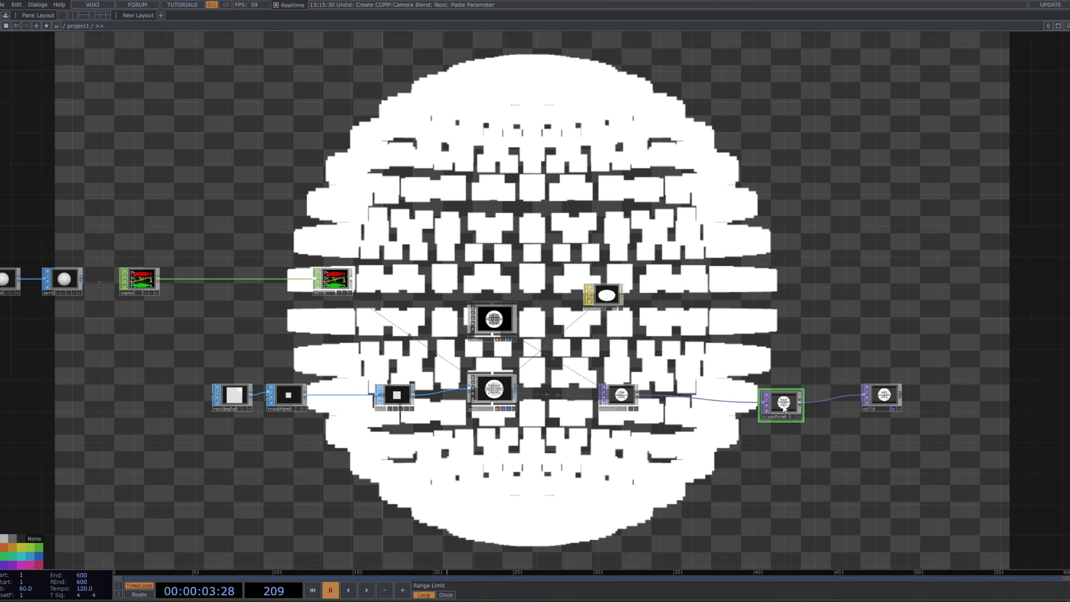
# Step: Give the new Transform TOP an opaque white background colour, with alpha at 1
pyautogui.press('p')
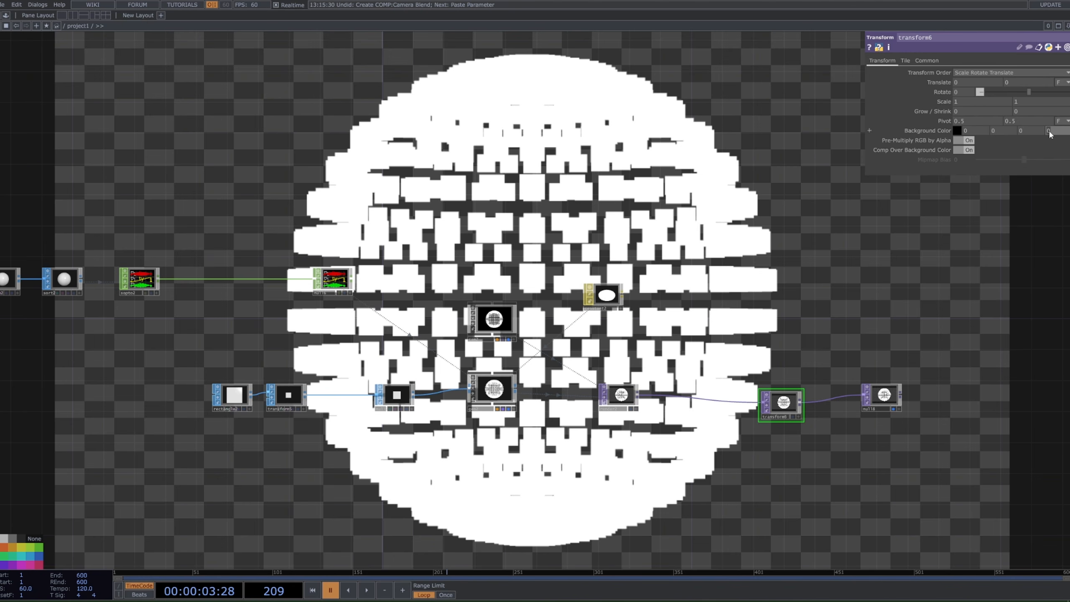
pyautogui.click(987, 244)
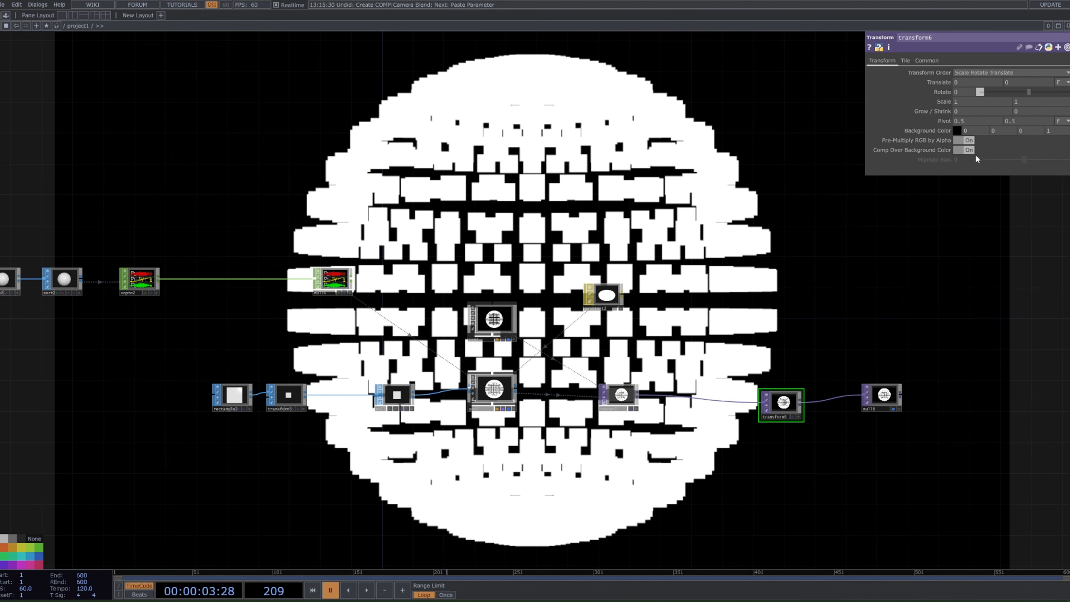
pyautogui.click(957, 131)
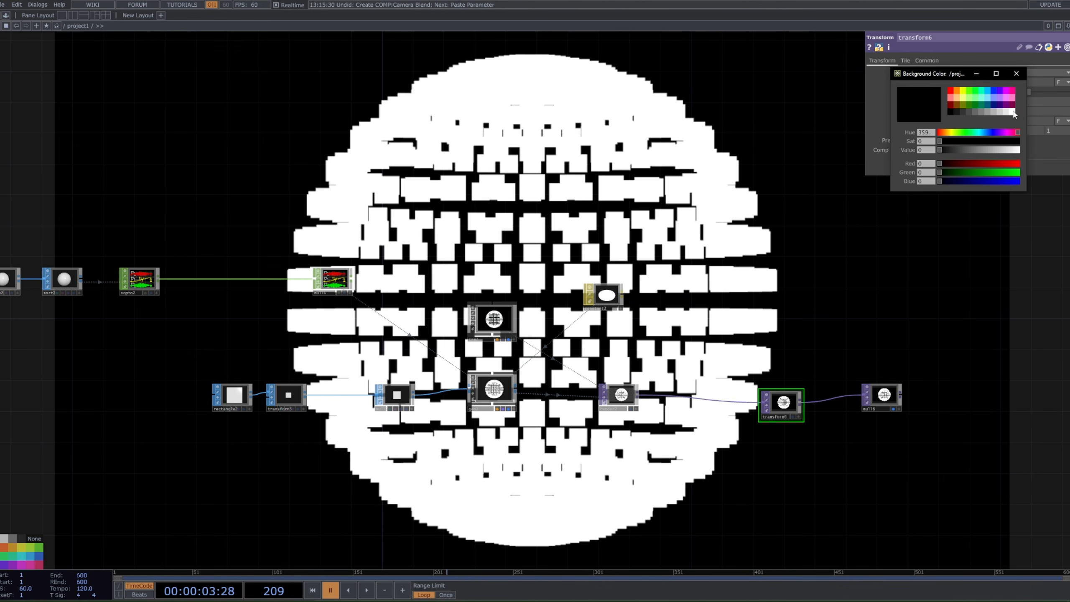
pyautogui.click(1013, 112)
pyautogui.click(1017, 73)
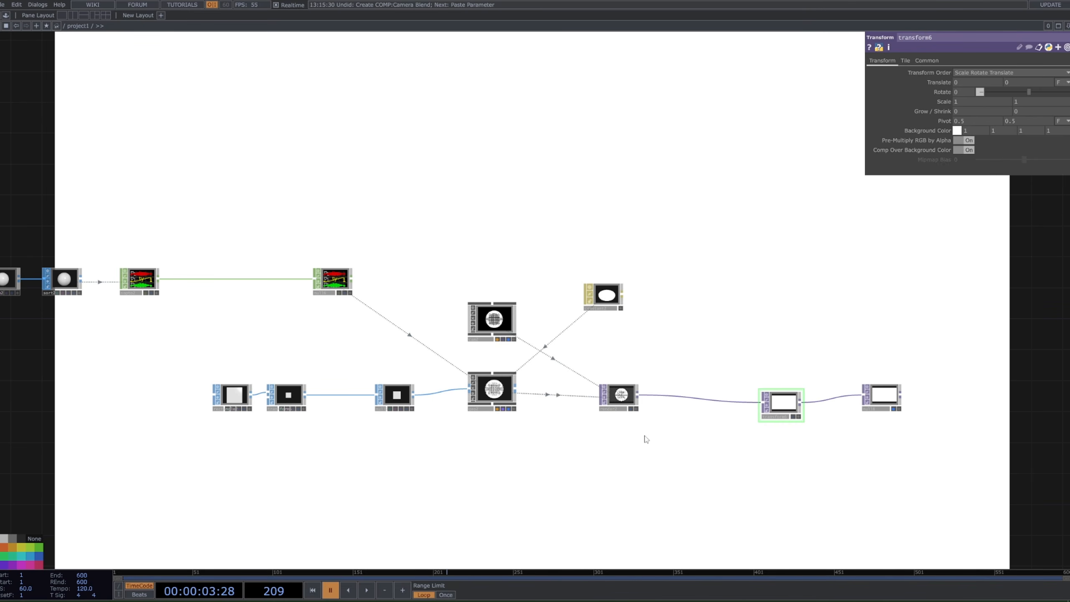
# Step: Play the timeline briefly, pause it, and select moviefilein1 below the original folder table chain to view its parameters
pyautogui.scroll(-2, 590, 258)
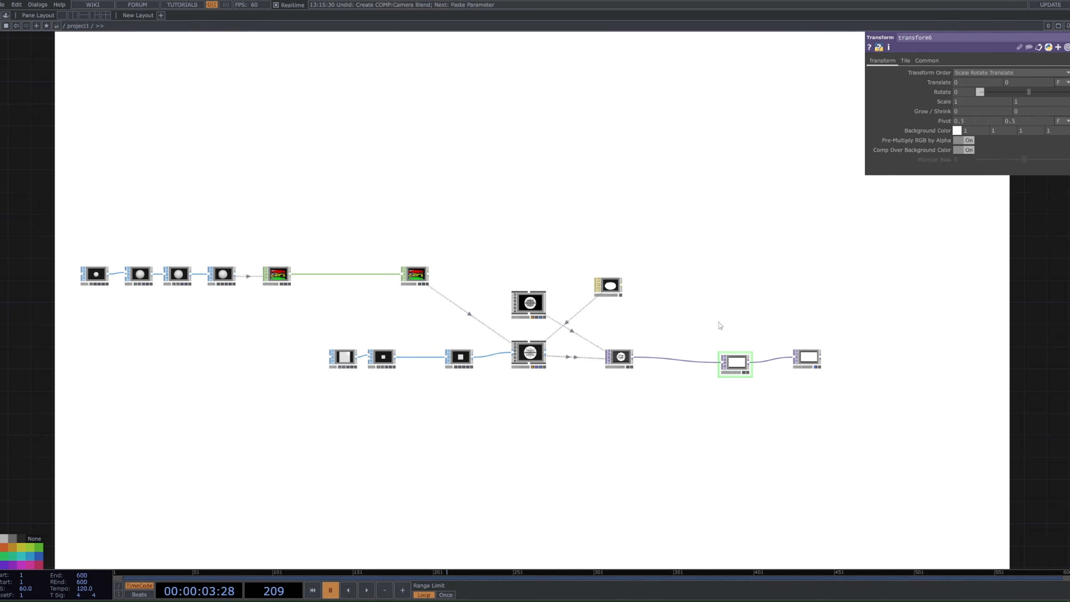
pyautogui.press('space')
pyautogui.press('space')
pyautogui.scroll(-4, 489, 393)
pyautogui.moveTo(491, 265); pyautogui.dragTo(513, 313)
pyautogui.scroll(-2, 527, 354)
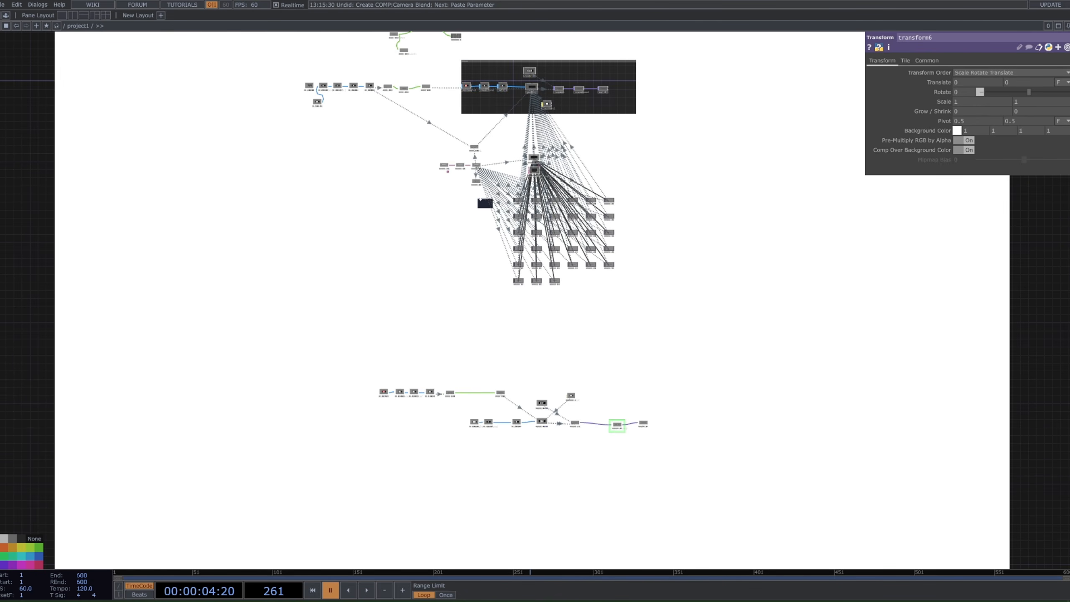
pyautogui.scroll(6, 480, 178)
pyautogui.moveTo(514, 75); pyautogui.dragTo(352, 207, button='right')
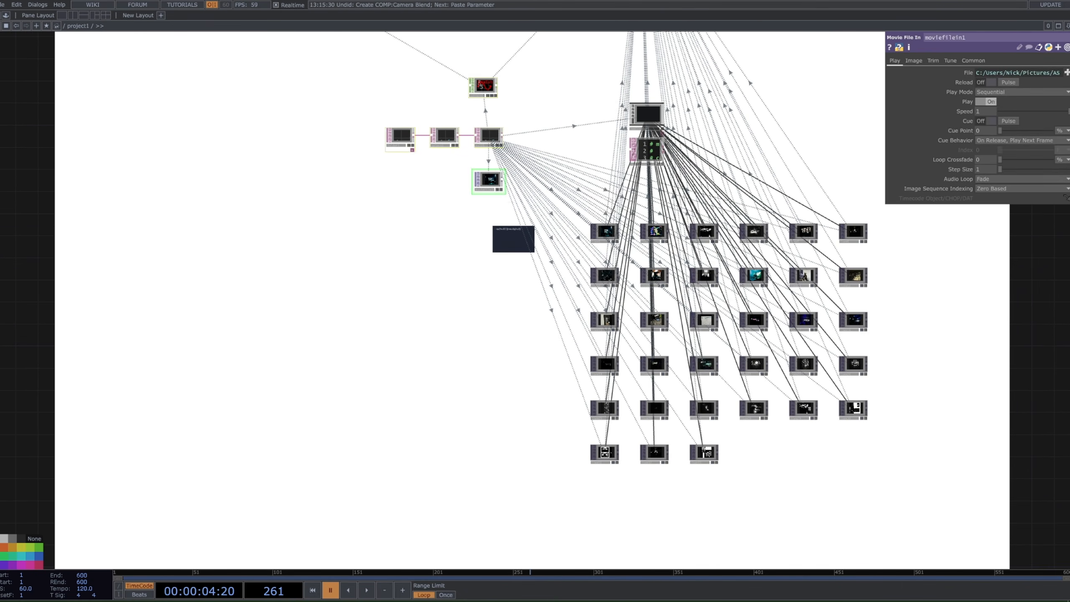
# Step: Duplicate the folder table chain with its pattern CHOP, movie file TOP and expression note into the empty area beside the new sphere network
pyautogui.hotkey('ctrl', 'c')
pyautogui.scroll(-2, 393, 291)
pyautogui.moveTo(384, 310); pyautogui.dragTo(462, 132)
pyautogui.moveTo(525, 166)
pyautogui.mouseDown()
pyautogui.moveTo(564, 98)
pyautogui.moveTo(575, 228)
pyautogui.mouseUp()
pyautogui.moveTo(575, 228); pyautogui.dragTo(515, 102, button='right')
pyautogui.hotkey('ctrl', 'v')
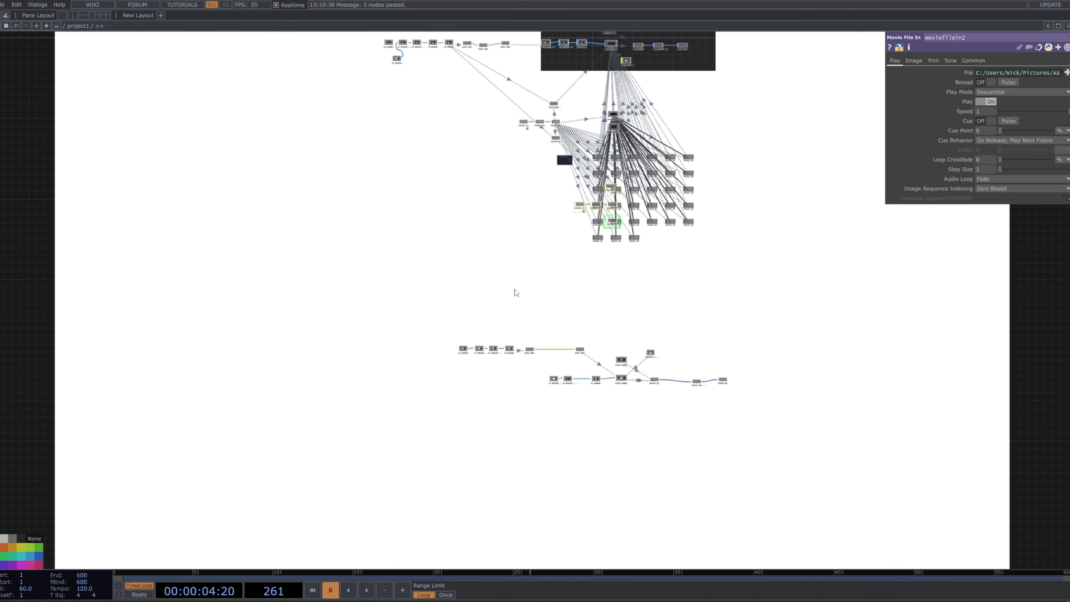
pyautogui.hotkey('ctrl', 'z')
pyautogui.moveTo(535, 207); pyautogui.dragTo(574, 131)
pyautogui.hotkey('ctrl', 'v')
pyautogui.scroll(6, 463, 358)
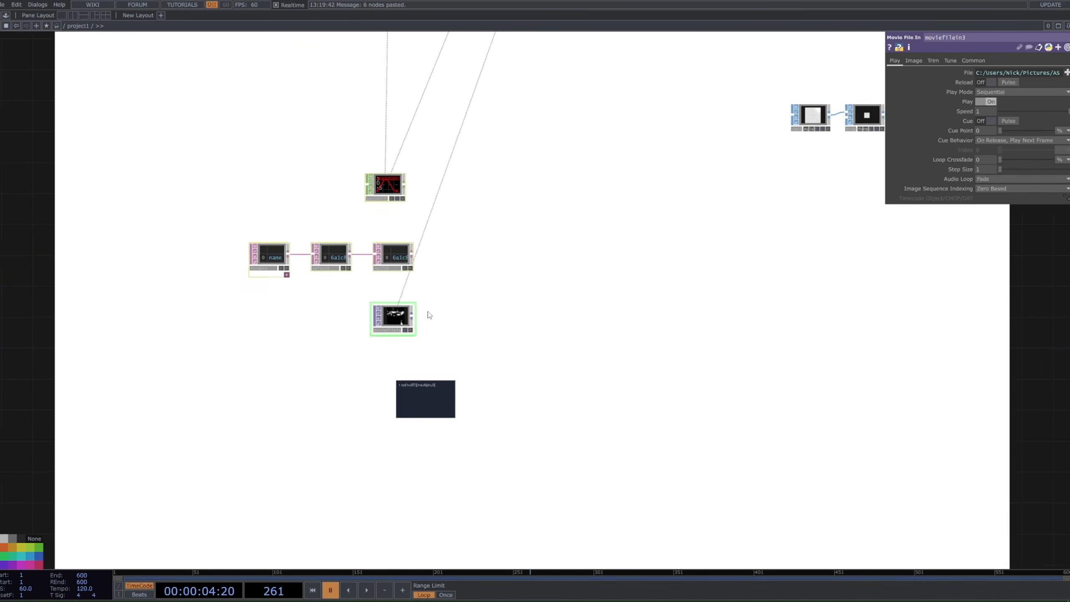
pyautogui.scroll(3, 429, 315)
# Step: Add a new Folder DAT beside the duplicated table chain and examine its file listing
pyautogui.press('Tab')
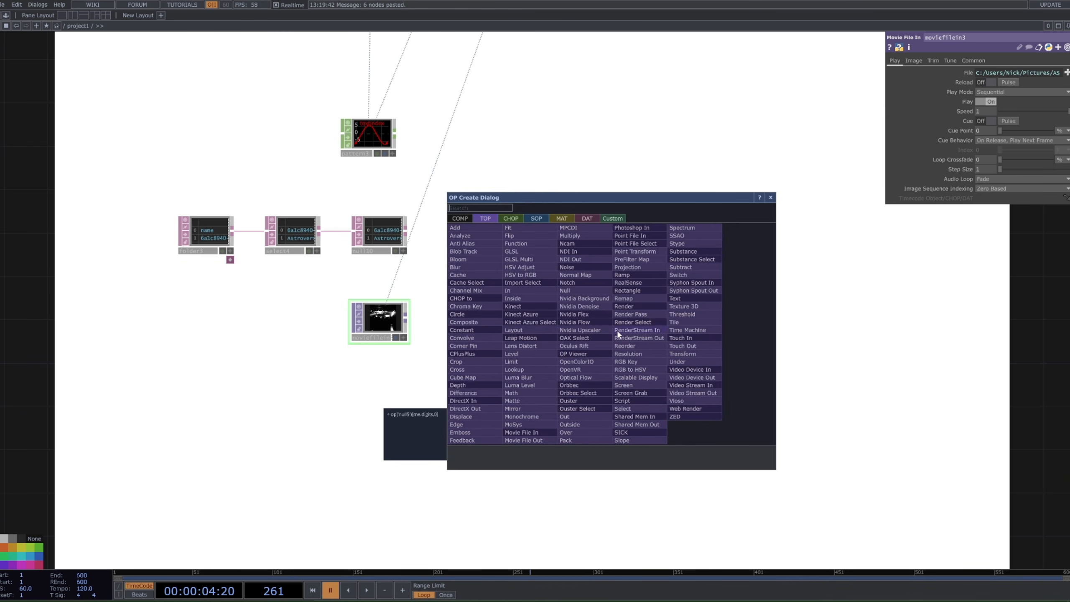
pyautogui.click(587, 218)
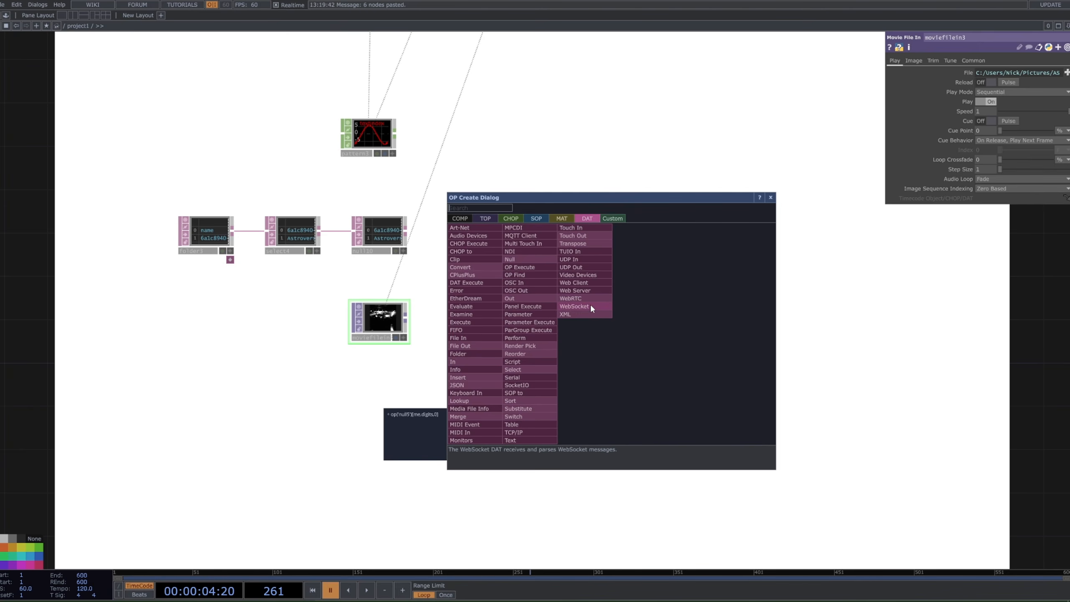
pyautogui.write('f')
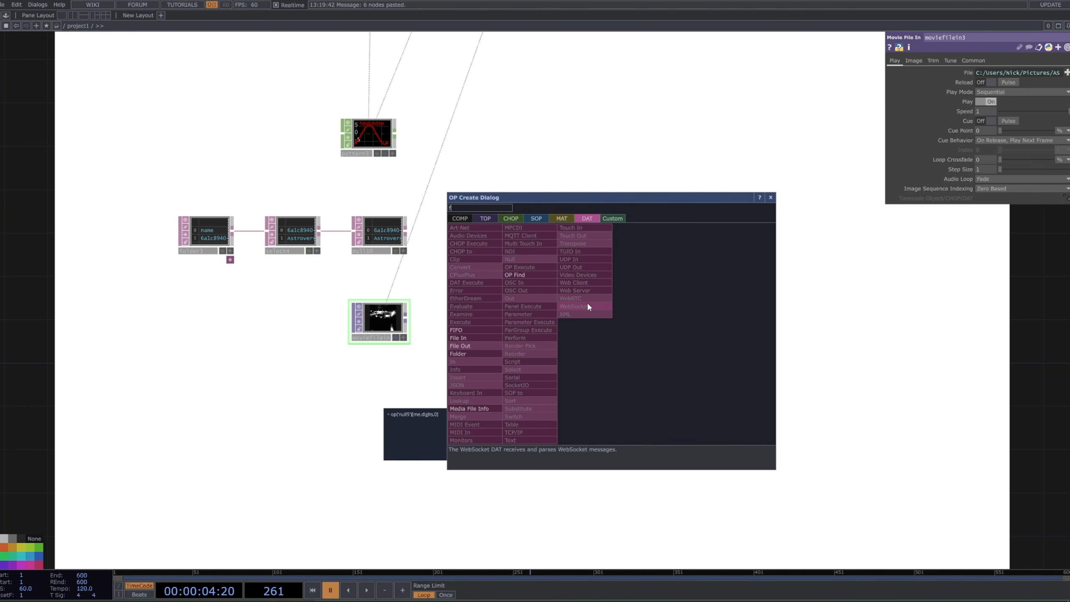
pyautogui.click(490, 353)
pyautogui.click(622, 349)
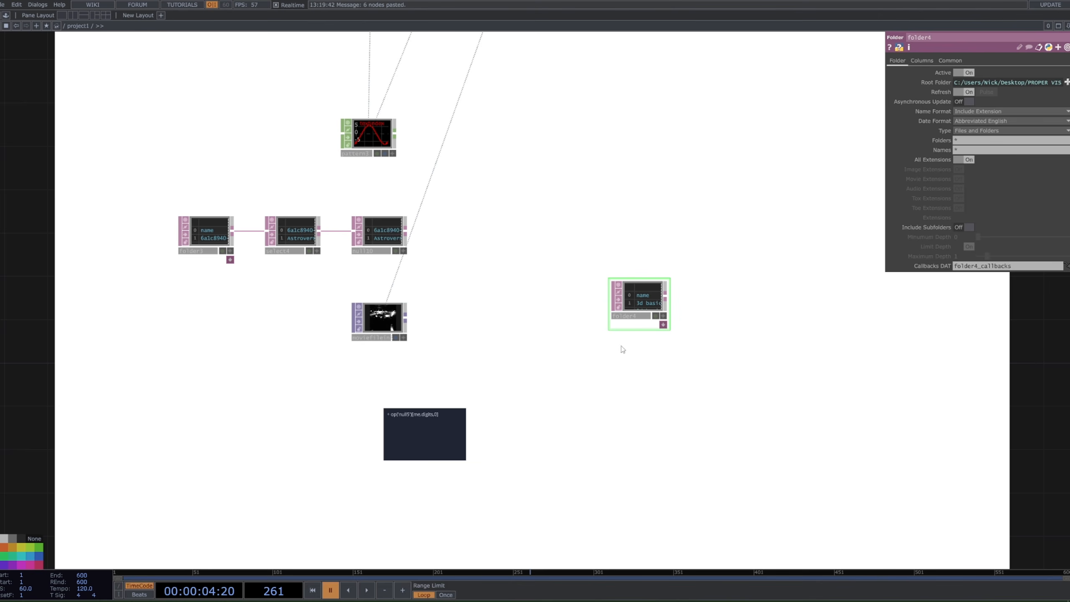
pyautogui.scroll(10, 588, 302)
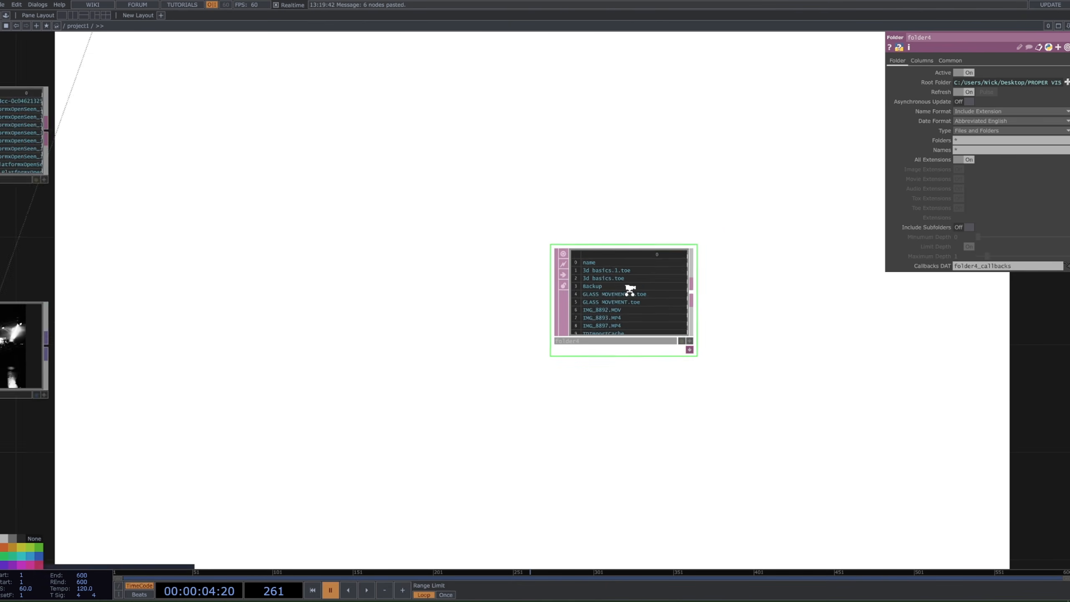
pyautogui.scroll(-3, 618, 290)
pyautogui.scroll(6, 661, 295)
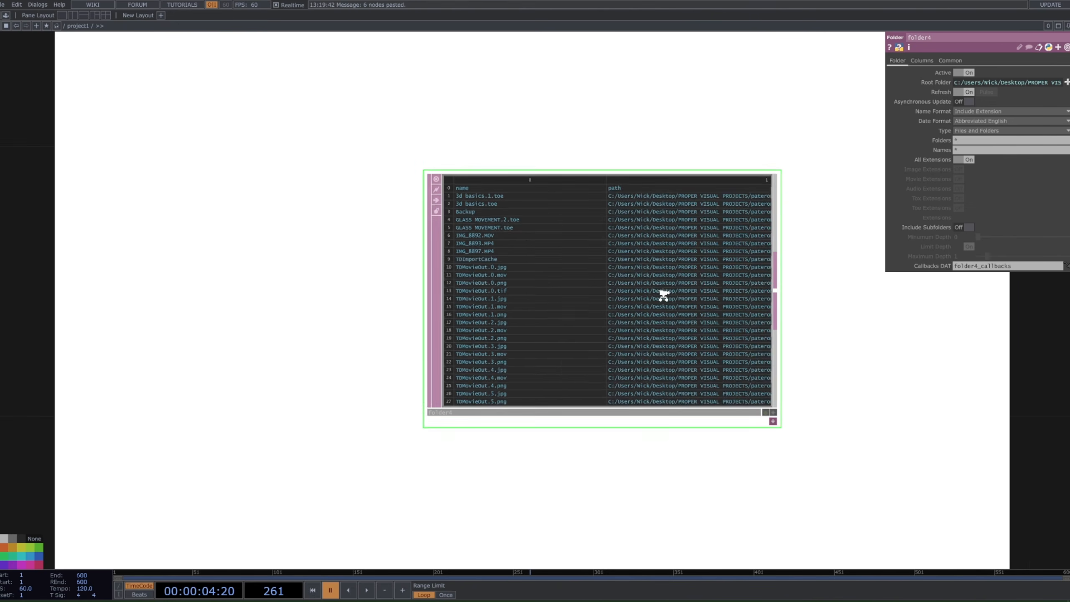
pyautogui.scroll(-4, 663, 294)
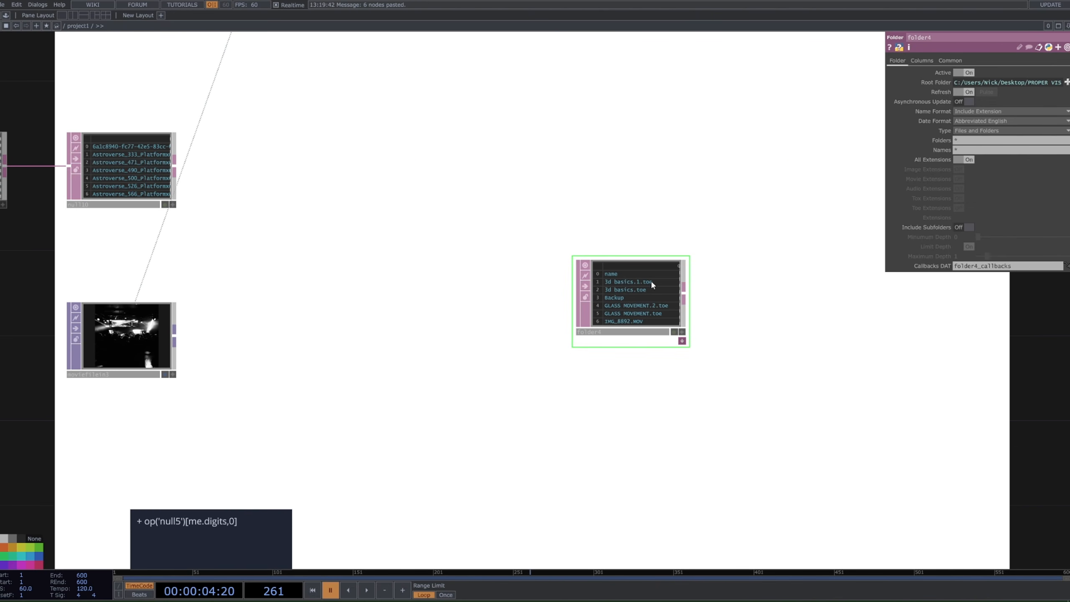
pyautogui.scroll(-3, 650, 279)
pyautogui.moveTo(651, 279); pyautogui.dragTo(727, 278)
pyautogui.moveTo(79, 209); pyautogui.dragTo(161, 213)
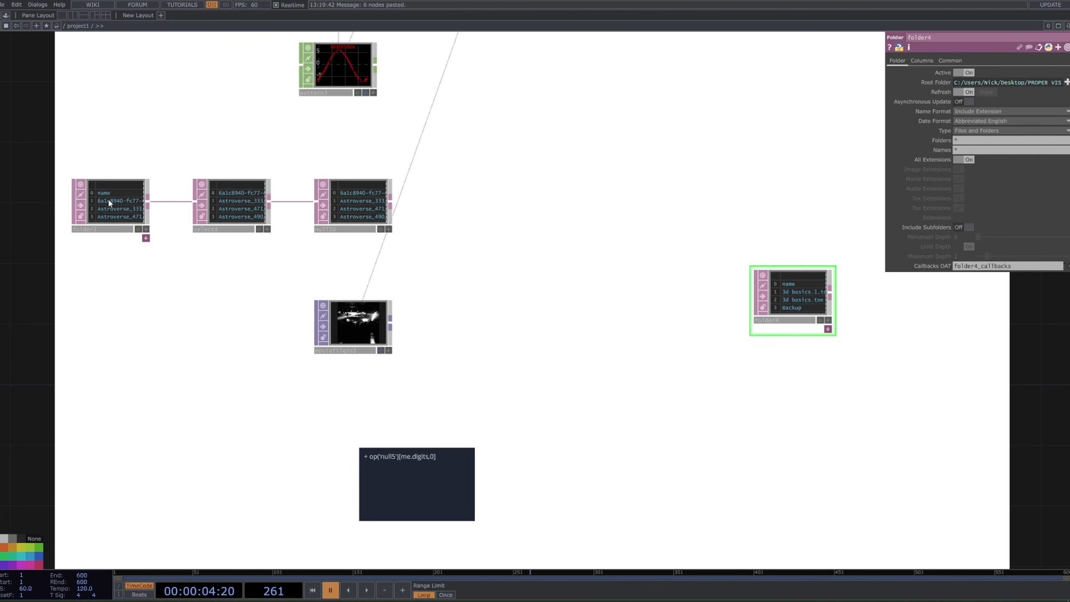
# Step: Duplicate folder3, which points to the ASTROVERSE folder, and place the copy directly above the new default Folder DAT
pyautogui.click(107, 194)
pyautogui.click(807, 293)
pyautogui.click(141, 214)
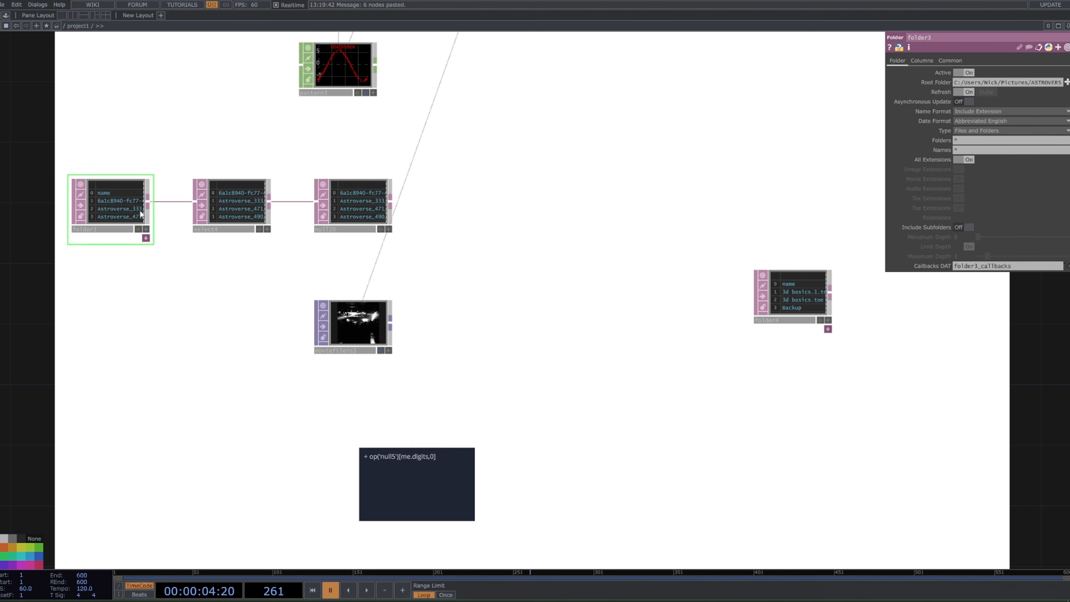
pyautogui.press('Delete')
pyautogui.hotkey('ctrl', 'z')
pyautogui.hotkey('ctrl', 'c')
pyautogui.hotkey('ctrl', 'v')
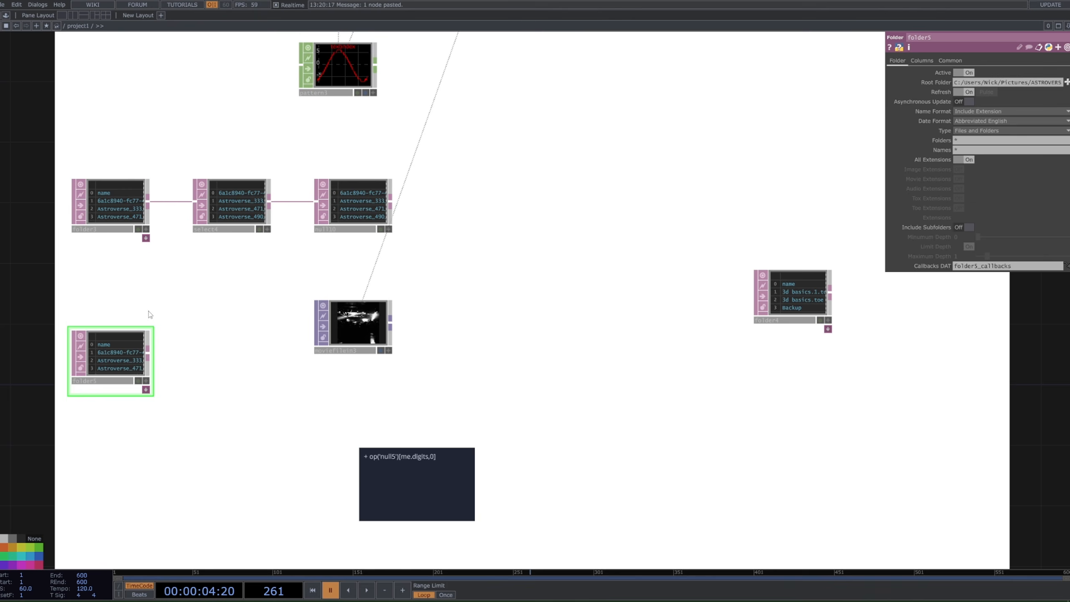
pyautogui.moveTo(96, 353); pyautogui.dragTo(773, 222)
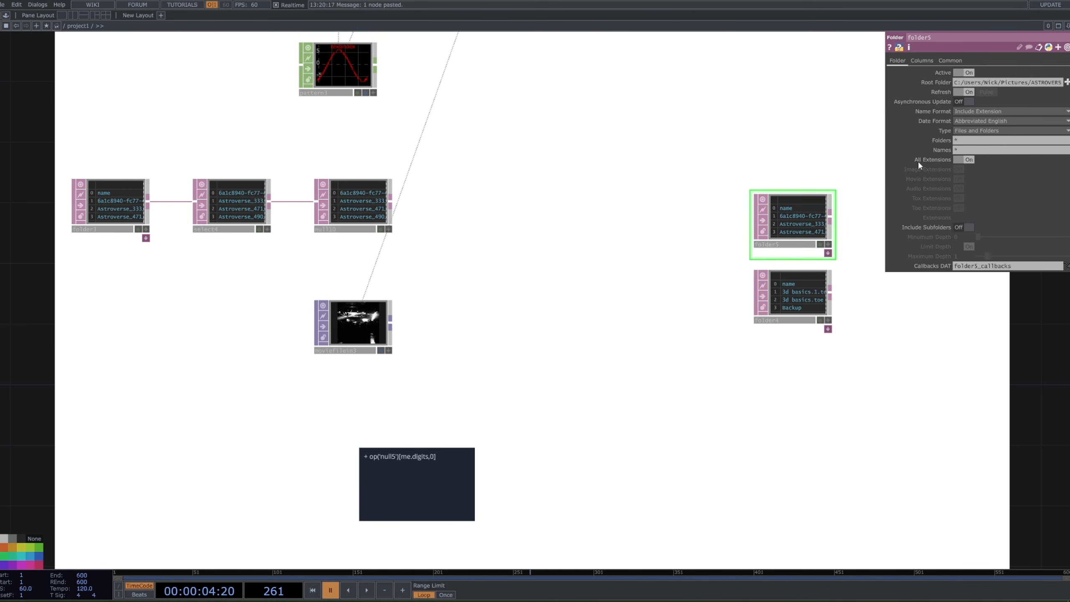
# Step: Check the root folder path of the duplicated Folder DAT and delete the default Folder DAT below it
pyautogui.click(822, 290)
pyautogui.click(788, 215)
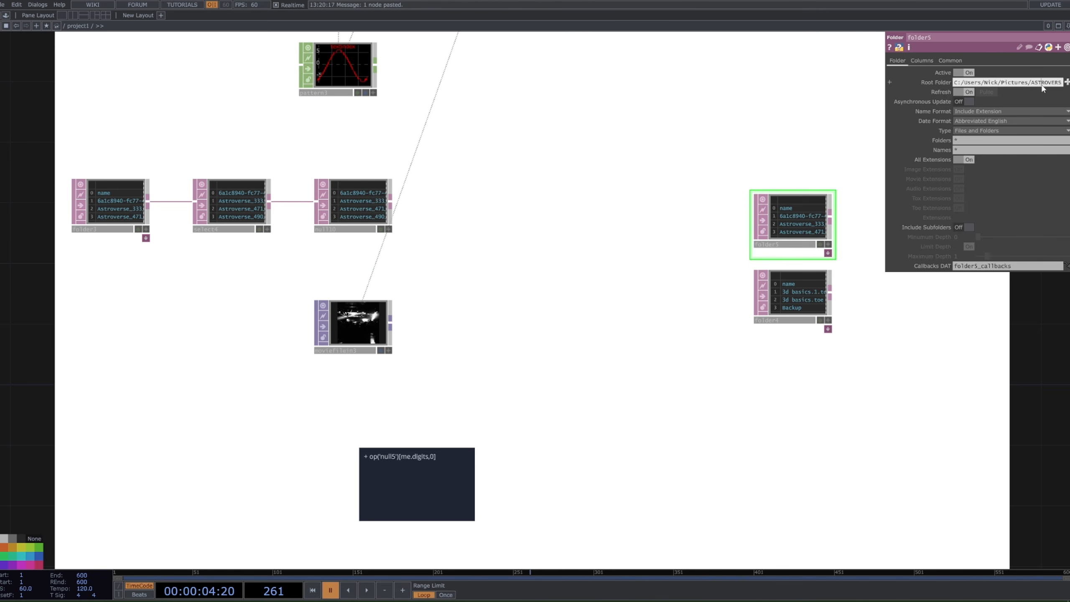
pyautogui.press('End')
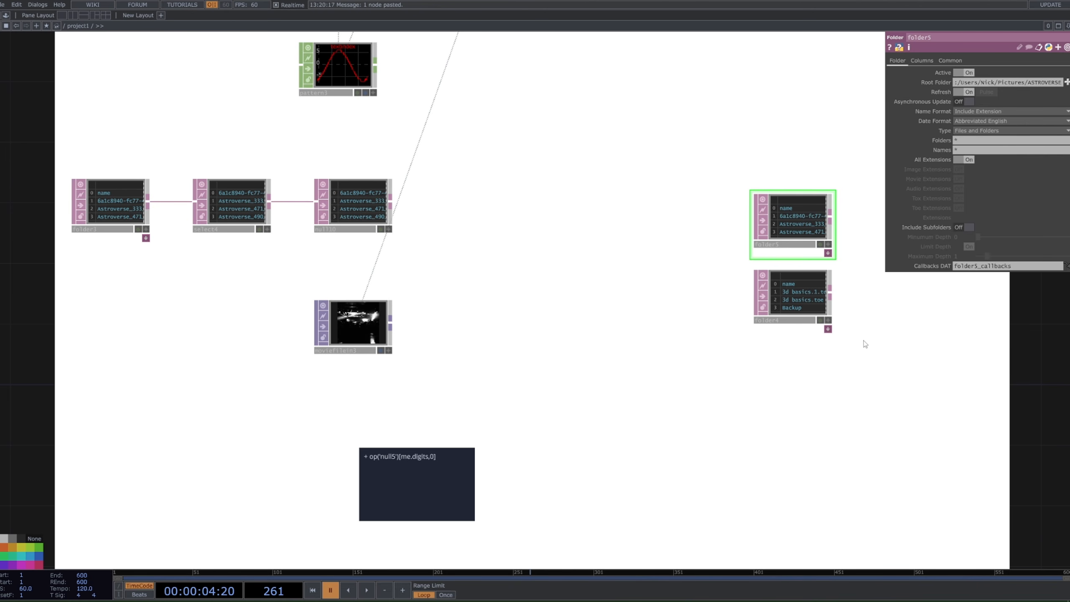
pyautogui.hscroll(5, 605, 322)
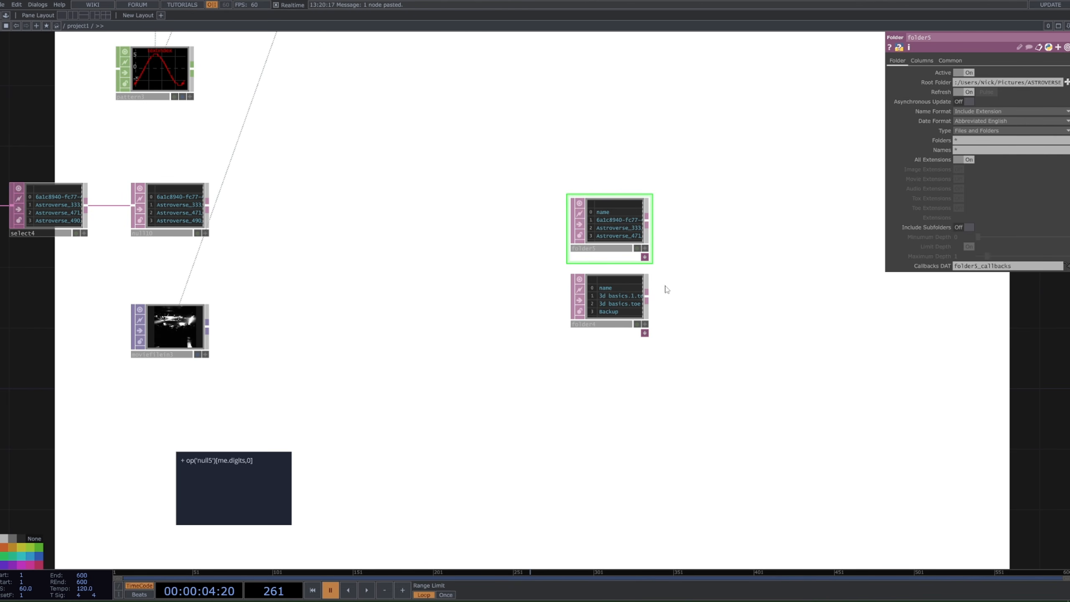
pyautogui.click(643, 301)
pyautogui.press('Delete')
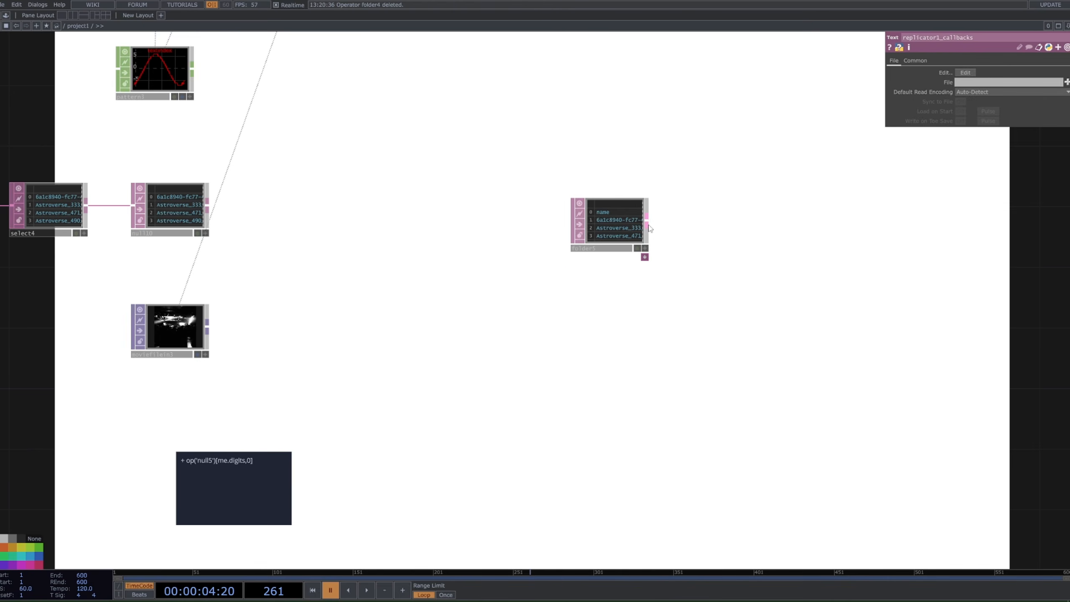
# Step: Add a Select DAT connected to the output of the duplicated Folder DAT
pyautogui.press('Tab')
pyautogui.click(551, 261)
pyautogui.click(729, 227)
pyautogui.moveTo(729, 225); pyautogui.dragTo(790, 227)
pyautogui.hscroll(-3, 547, 273)
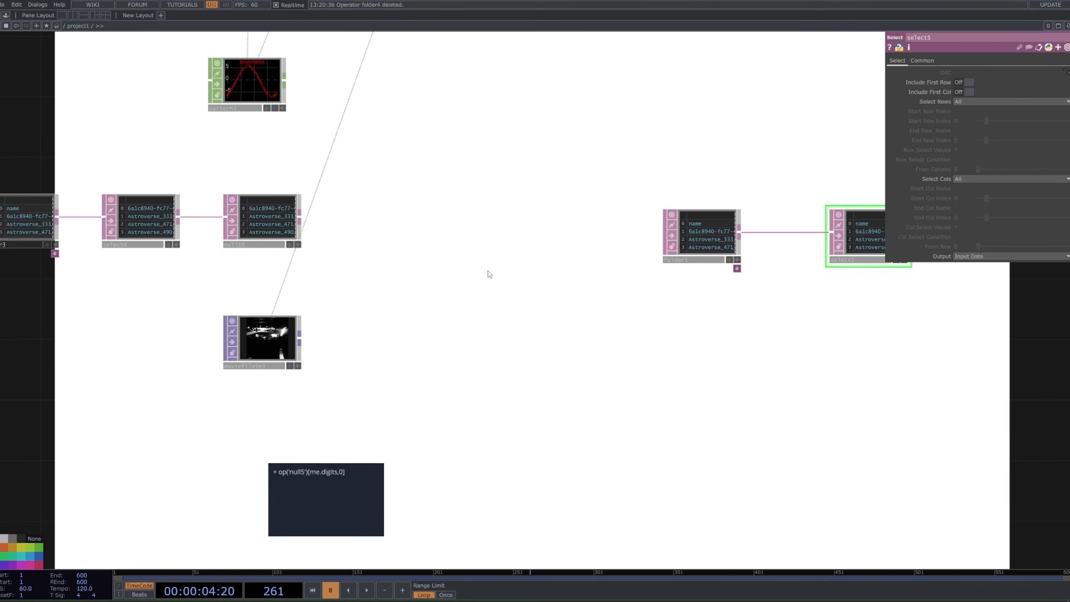
# Step: Compare the original select4 settings and set the new Select DAT to select rows by Index
pyautogui.hscroll(5, 740, 162)
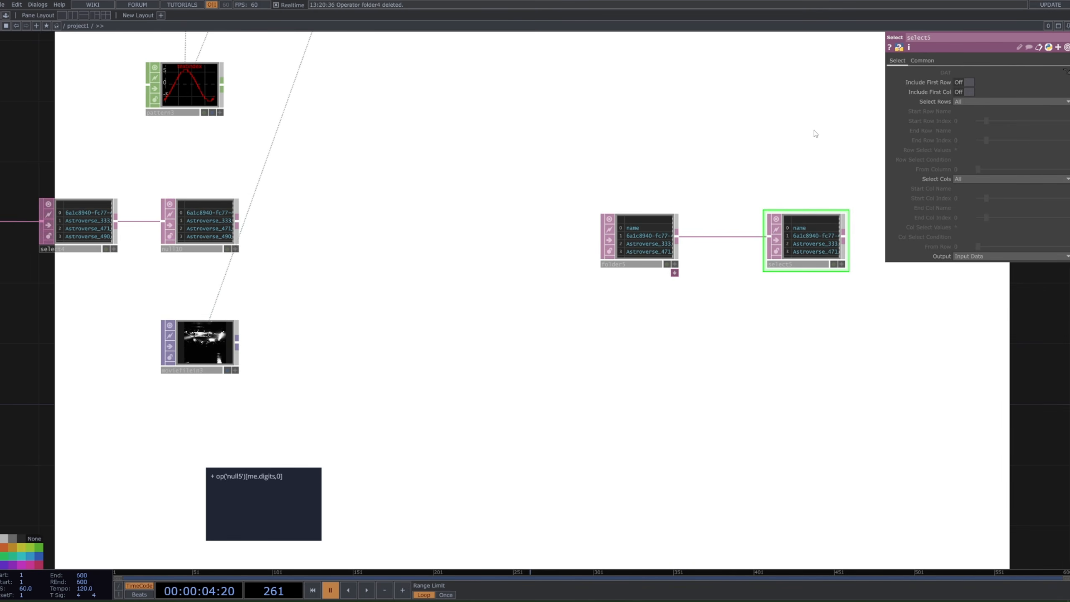
pyautogui.hscroll(-5, 468, 185)
pyautogui.click(139, 214)
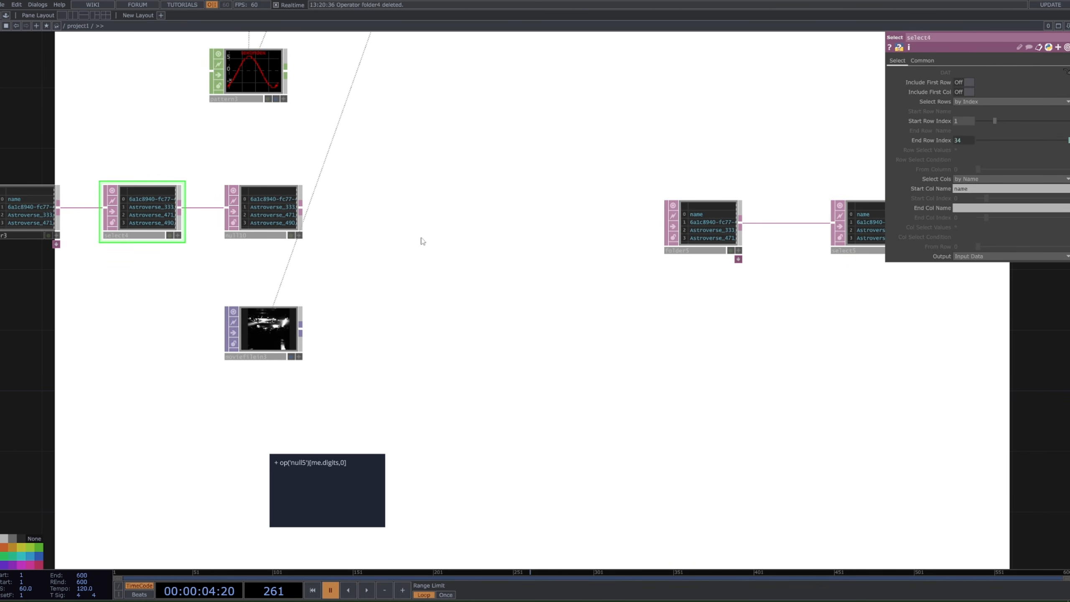
pyautogui.click(855, 217)
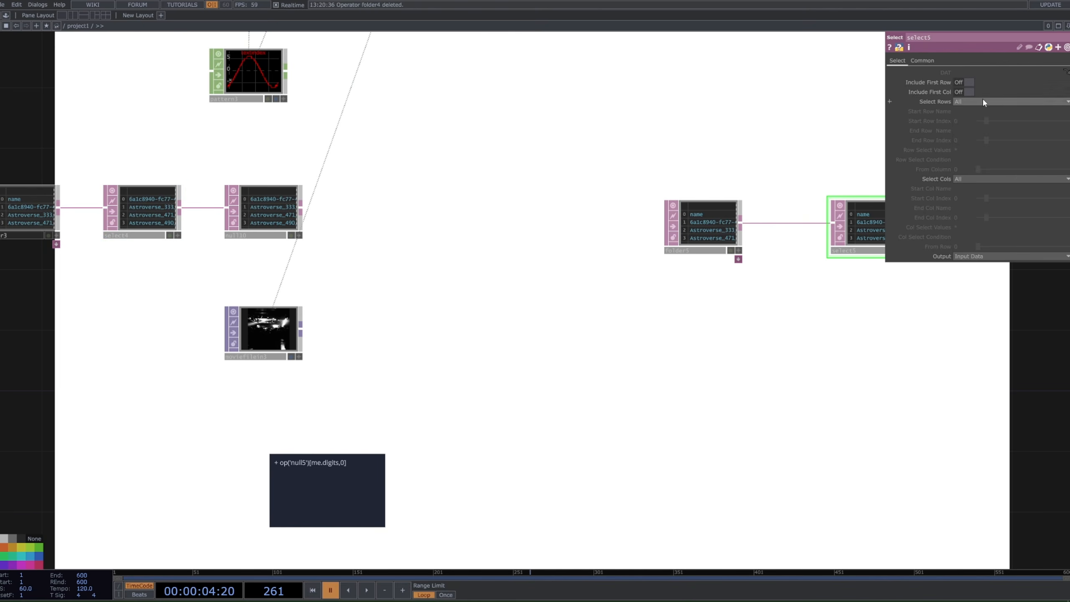
pyautogui.click(982, 101)
pyautogui.click(983, 127)
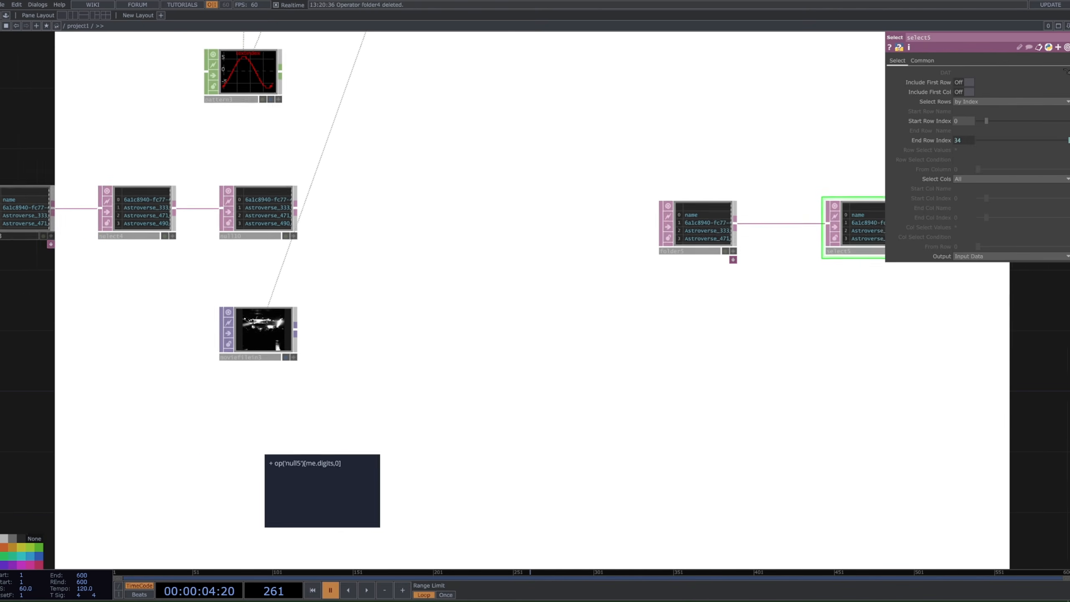
# Step: Set the new Select DAT's start row index to 1 to exclude the header row, comparing the table at 0 and 1
pyautogui.scroll(2, 589, 243)
pyautogui.scroll(4, 589, 243)
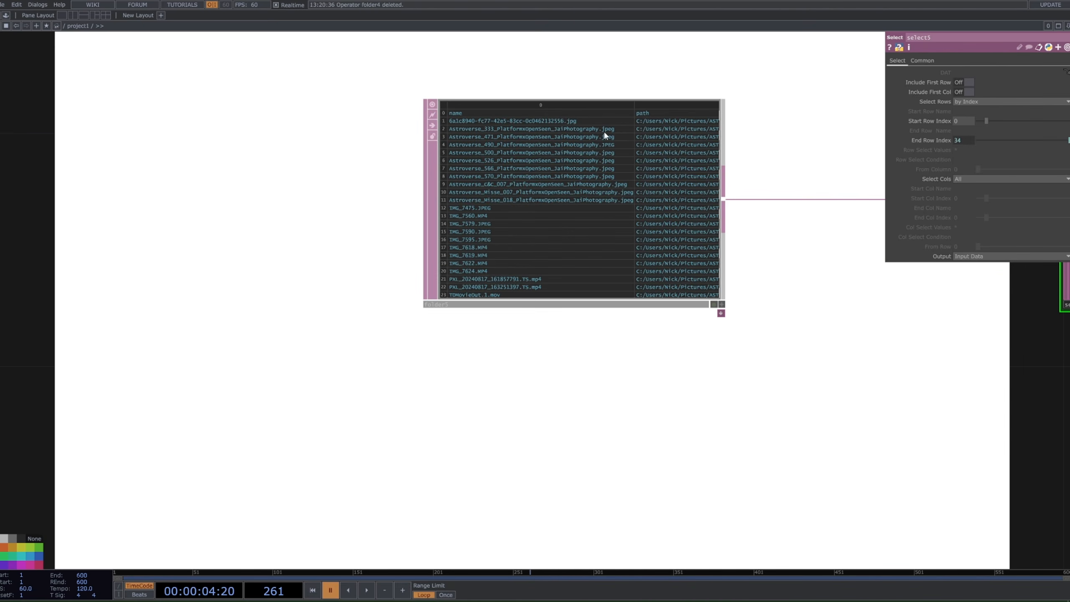
pyautogui.scroll(-4, 476, 145)
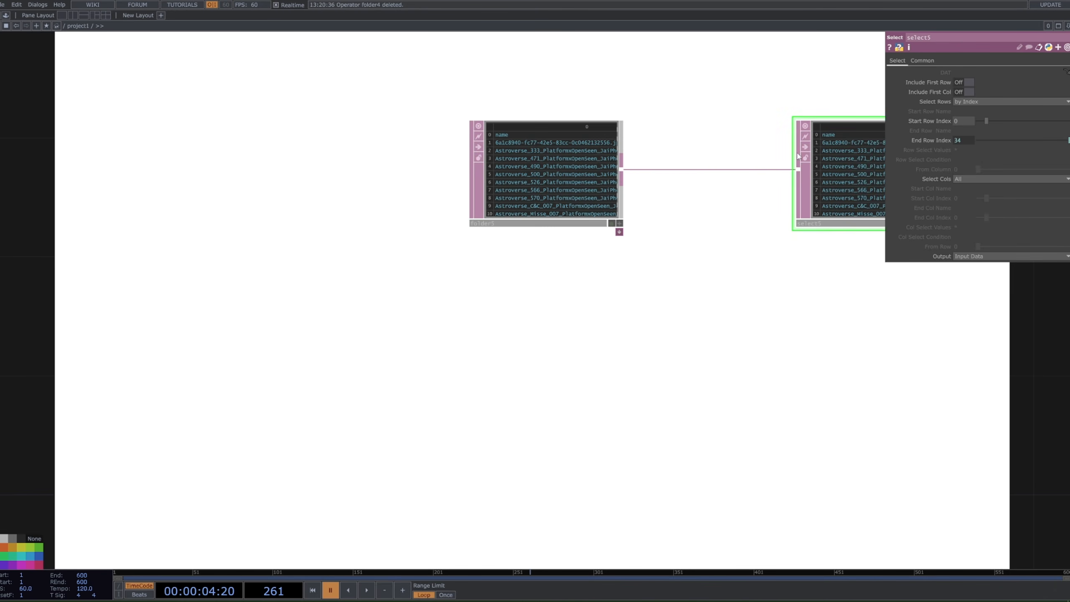
pyautogui.scroll(2, 649, 145)
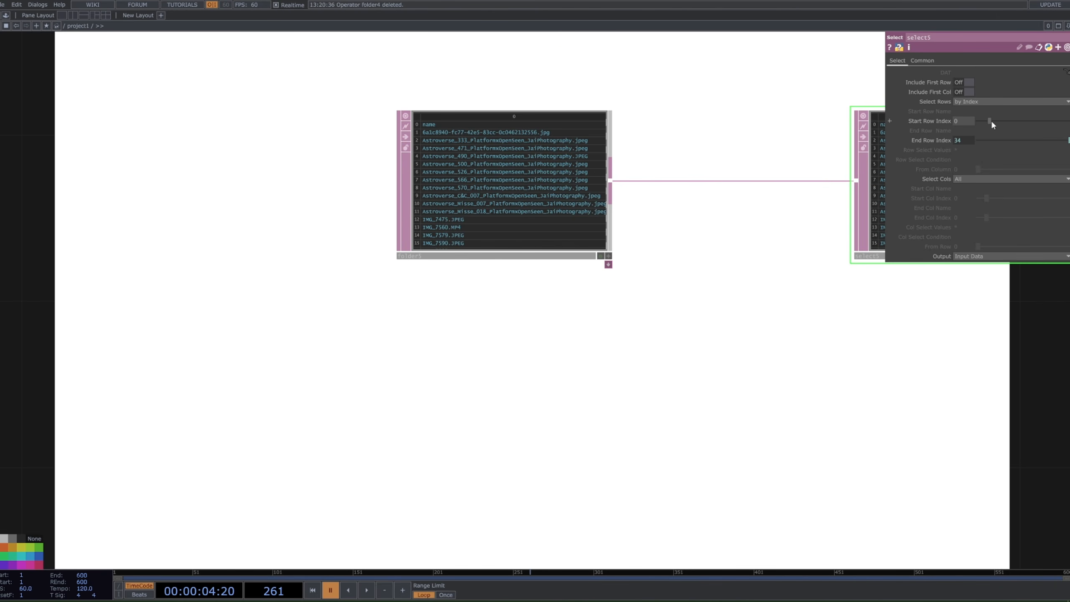
pyautogui.moveTo(882, 128); pyautogui.dragTo(780, 141)
pyautogui.moveTo(705, 98); pyautogui.dragTo(551, 99)
pyautogui.scroll(3, 783, 176)
pyautogui.scroll(2, 784, 177)
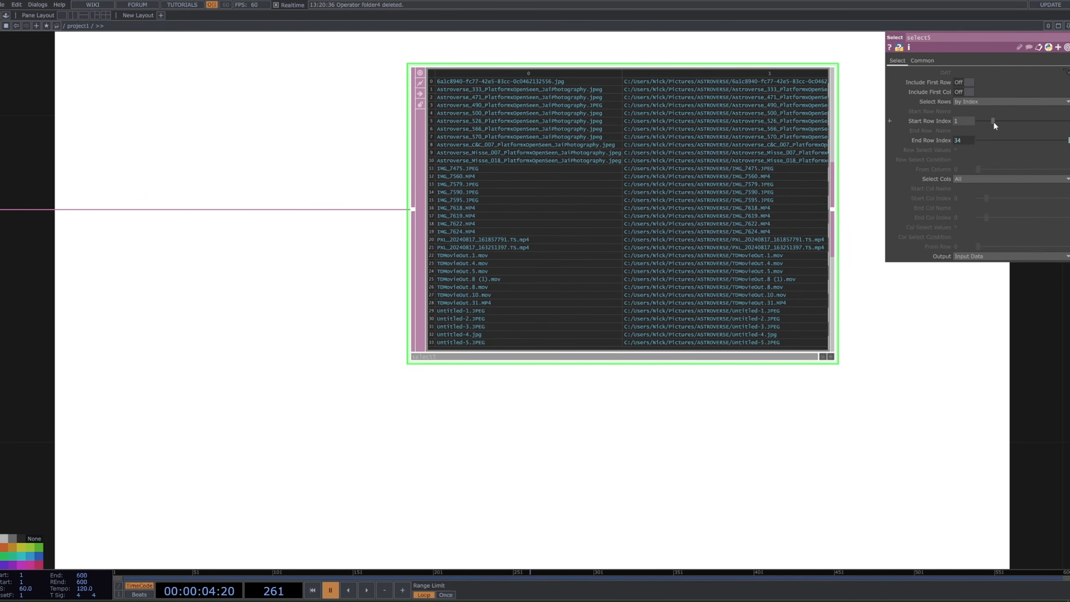
pyautogui.moveTo(992, 121); pyautogui.dragTo(990, 122)
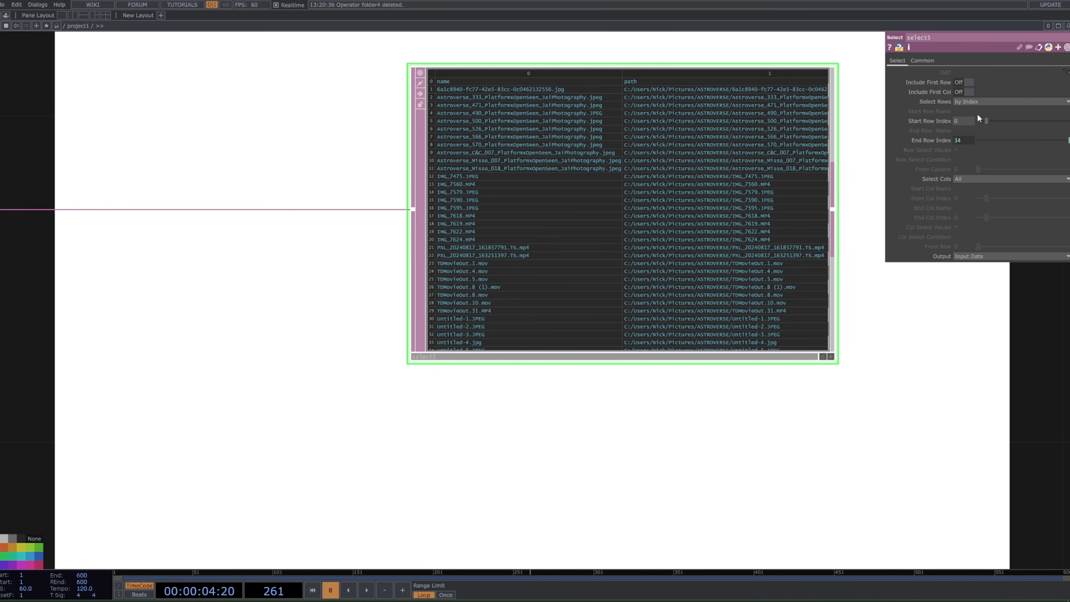
pyautogui.moveTo(991, 123); pyautogui.dragTo(993, 123)
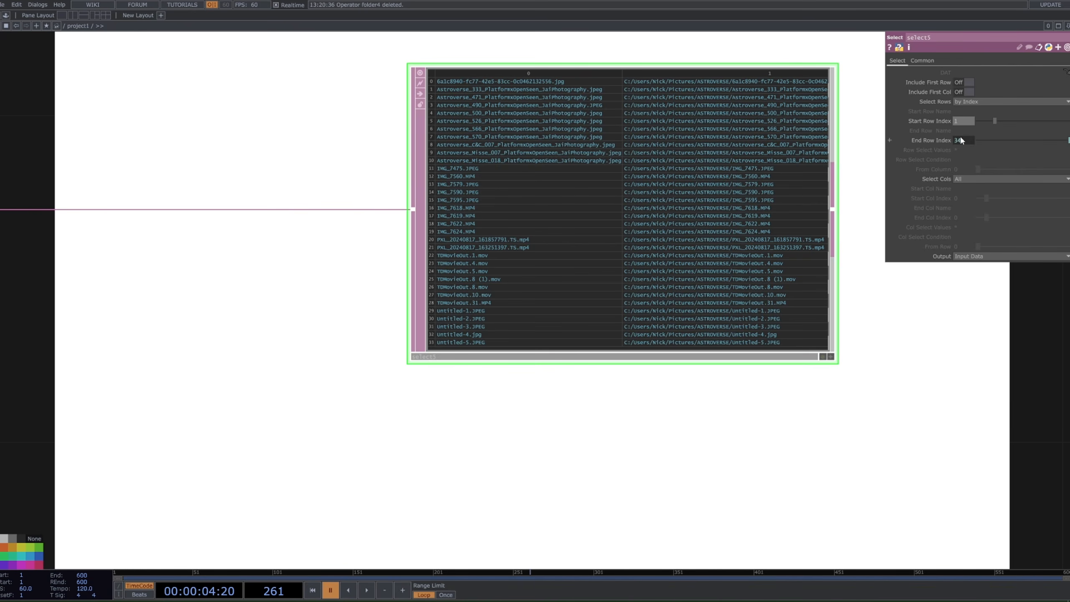
# Step: Compare the Folder DAT and select4 with the new Select DAT, and set its column selection to by Name
pyautogui.scroll(-3, 868, 301)
pyautogui.scroll(-1, 851, 310)
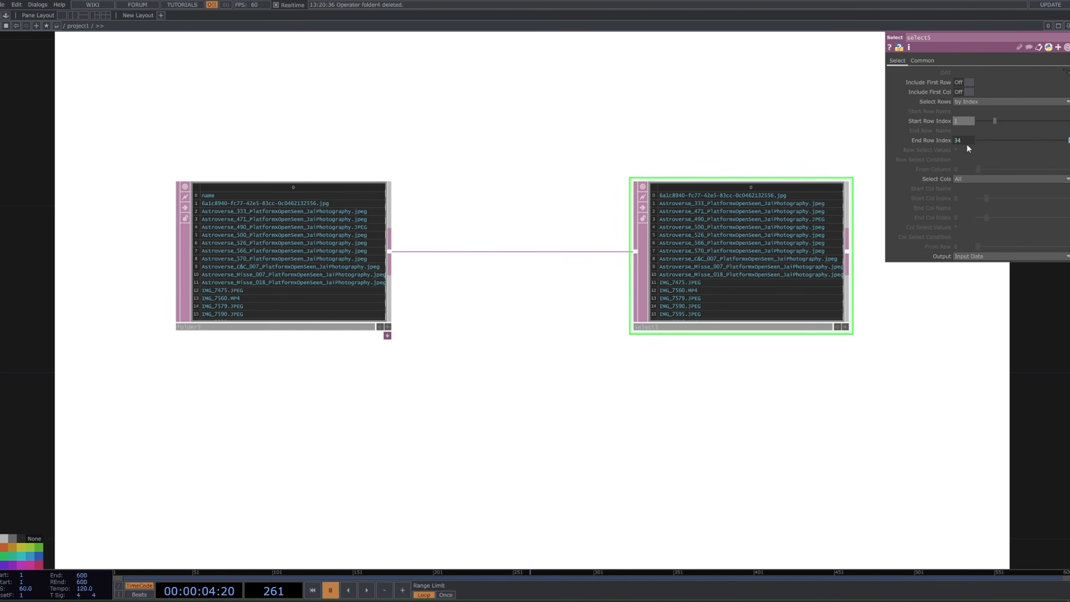
pyautogui.click(260, 267)
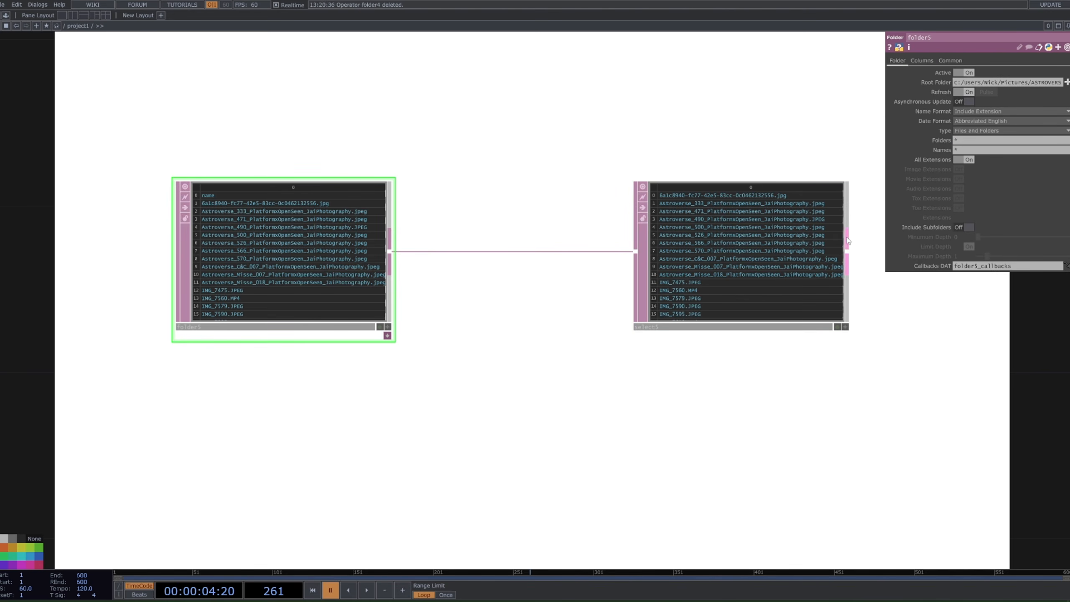
pyautogui.scroll(-5, 838, 220)
pyautogui.moveTo(72, 210); pyautogui.dragTo(132, 209)
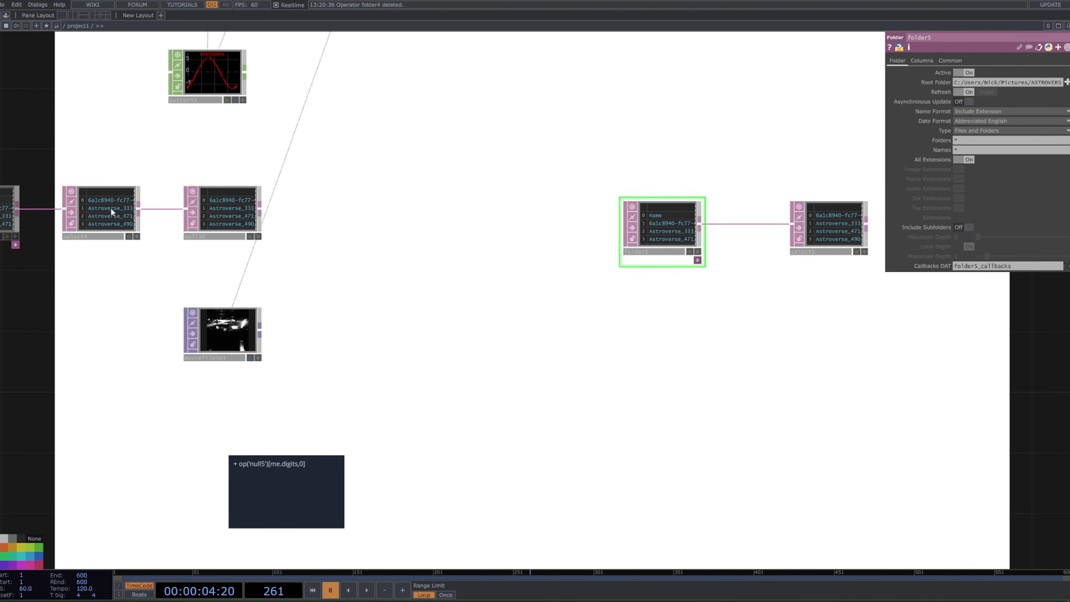
pyautogui.click(111, 210)
pyautogui.click(829, 227)
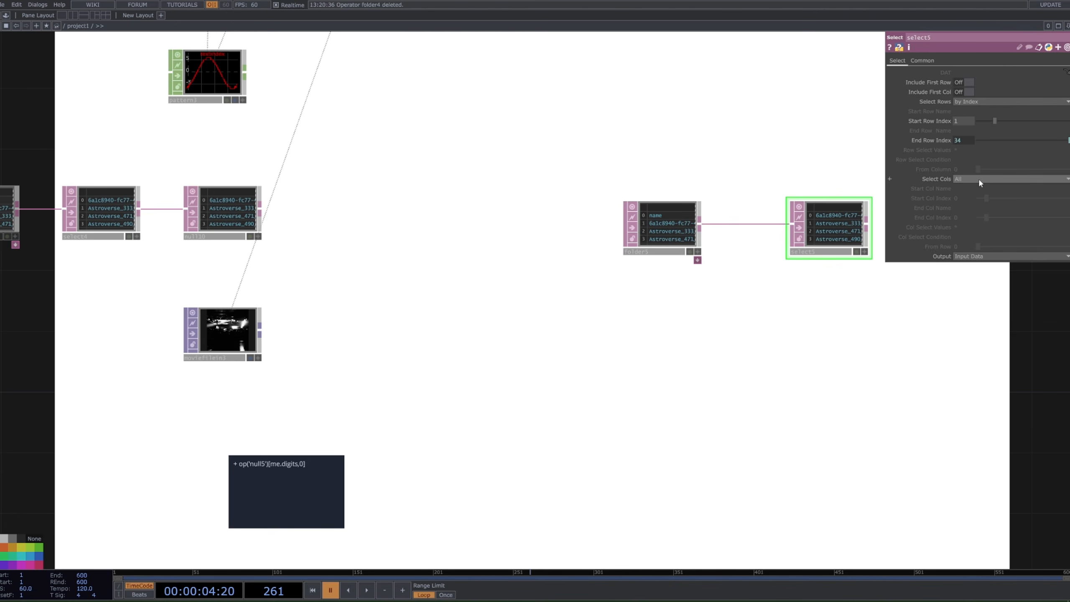
pyautogui.click(978, 177)
pyautogui.click(979, 197)
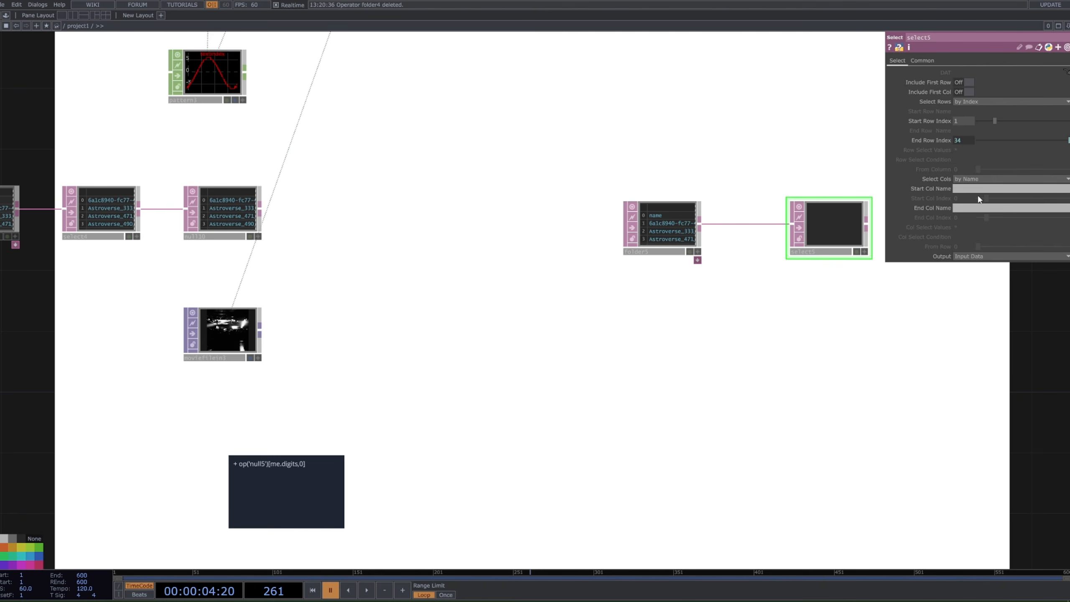
# Step: Check the Folder DAT's column header and set the new Select DAT's start column name to name
pyautogui.scroll(6, 664, 219)
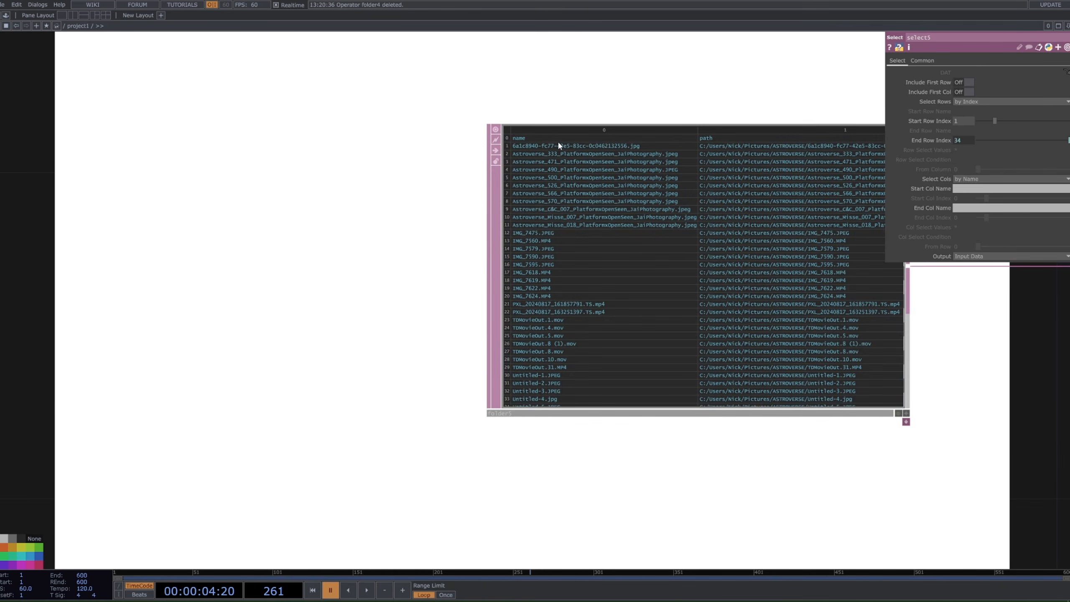
pyautogui.click(575, 153)
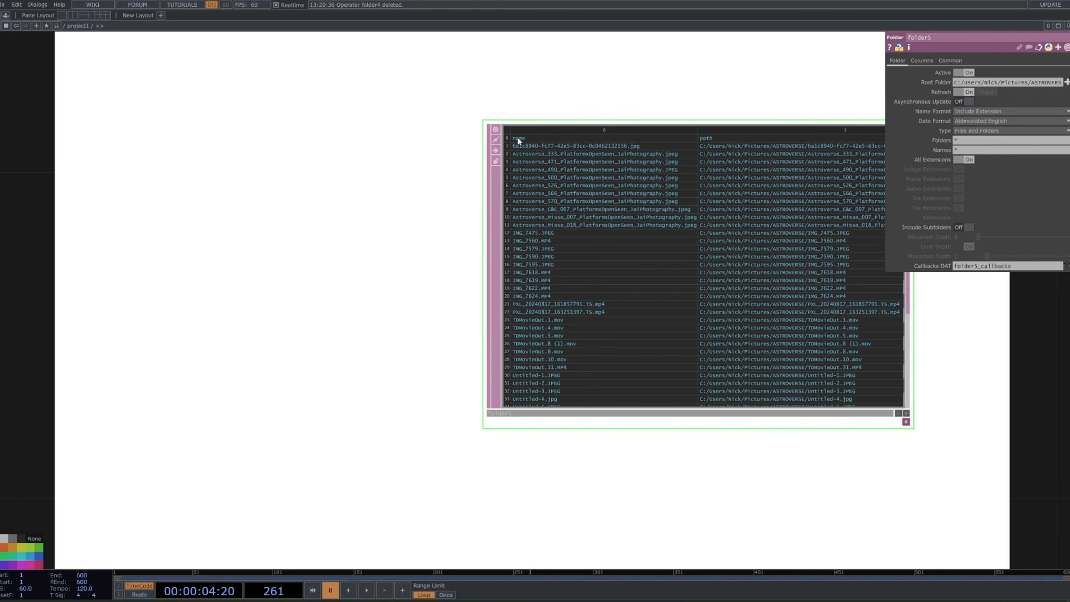
pyautogui.scroll(-3, 519, 141)
pyautogui.moveTo(717, 380); pyautogui.dragTo(437, 380)
pyautogui.click(815, 249)
pyautogui.click(976, 189)
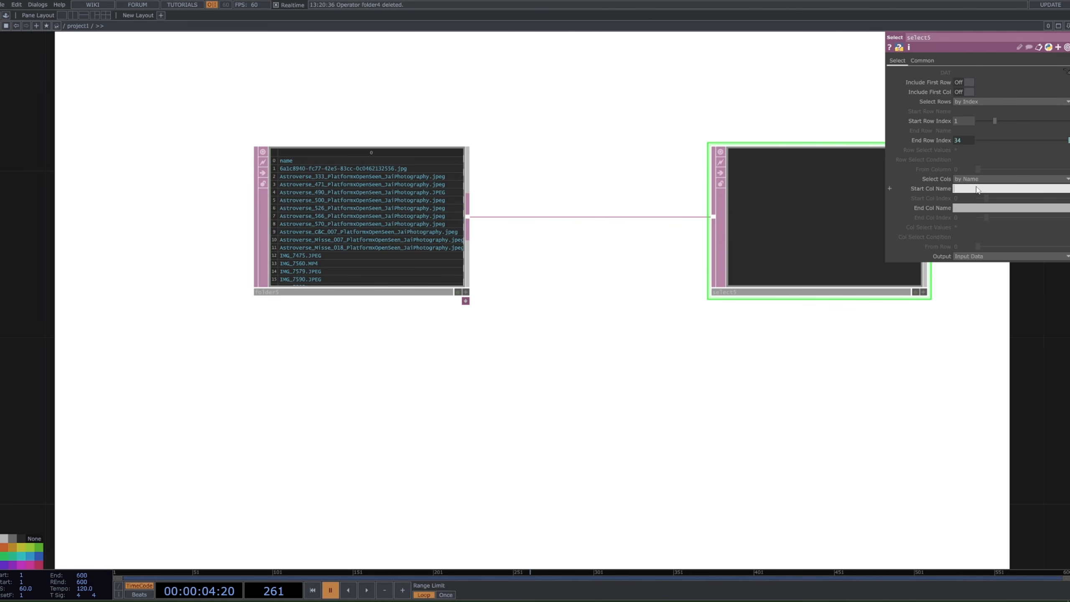
pyautogui.write('name')
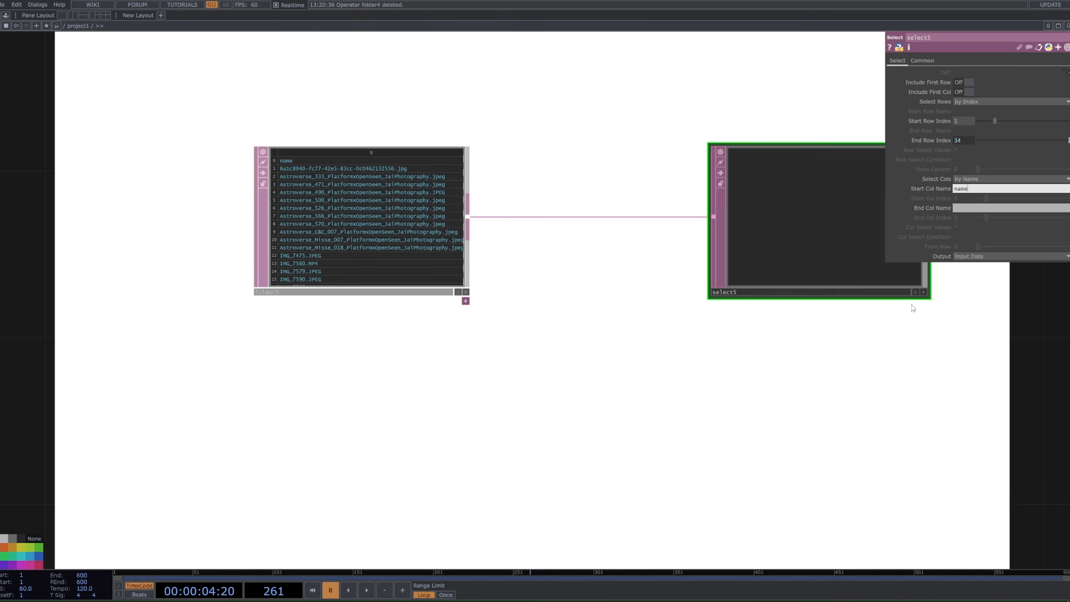
pyautogui.press('Return')
# Step: Compare the new Select DAT with the original chain and add a Null DAT to its output
pyautogui.scroll(3, 731, 218)
pyautogui.scroll(2, 731, 218)
pyautogui.moveTo(732, 218); pyautogui.dragTo(595, 217)
pyautogui.scroll(3, 595, 217)
pyautogui.scroll(-2, 718, 267)
pyautogui.scroll(-8, 717, 268)
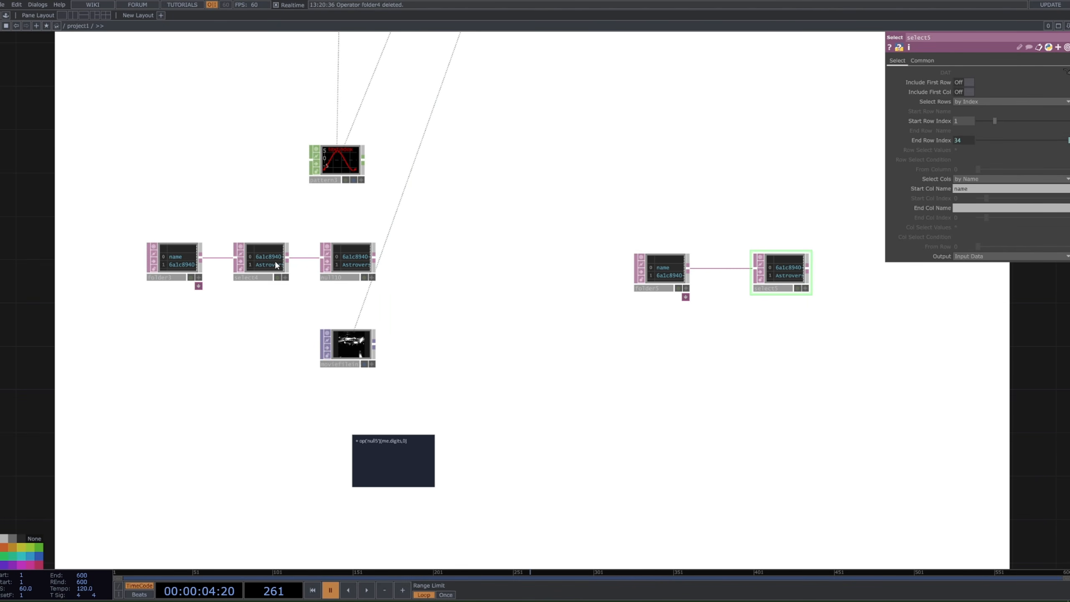
pyautogui.click(276, 263)
pyautogui.click(786, 274)
pyautogui.press('Tab')
pyautogui.write('nu')
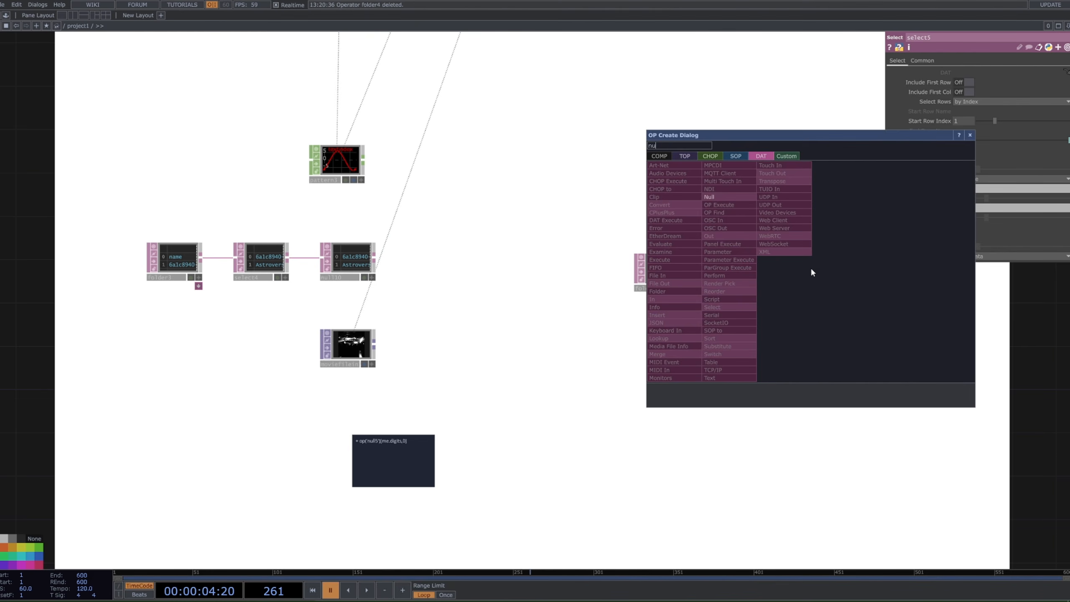
pyautogui.click(716, 197)
pyautogui.click(853, 257)
pyautogui.moveTo(819, 207); pyautogui.dragTo(705, 204)
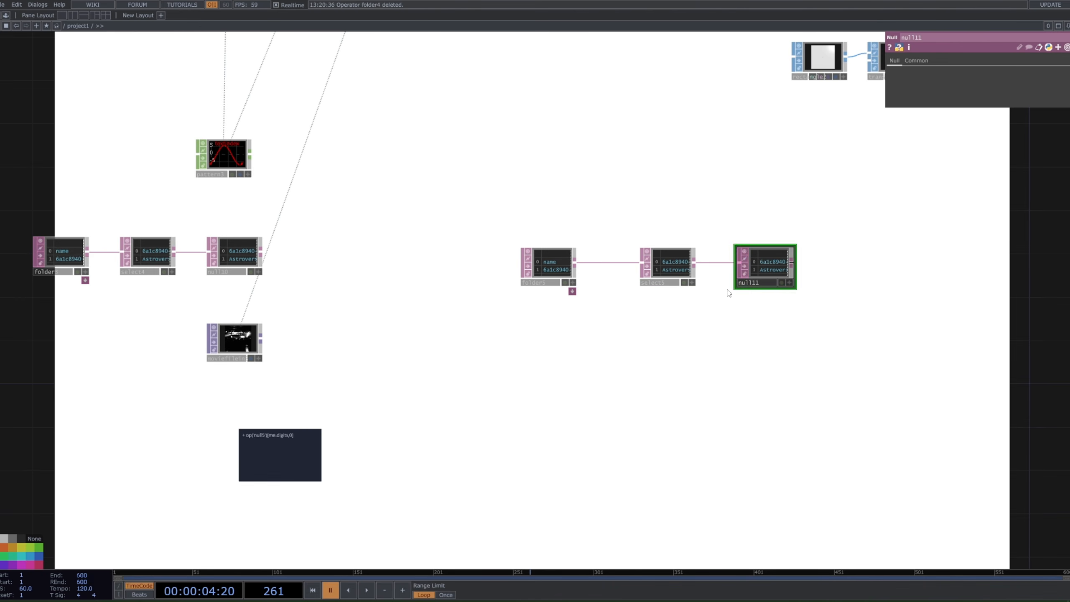
# Step: Add a Movie File In TOP below the new Null DAT
pyautogui.scroll(-3, 758, 310)
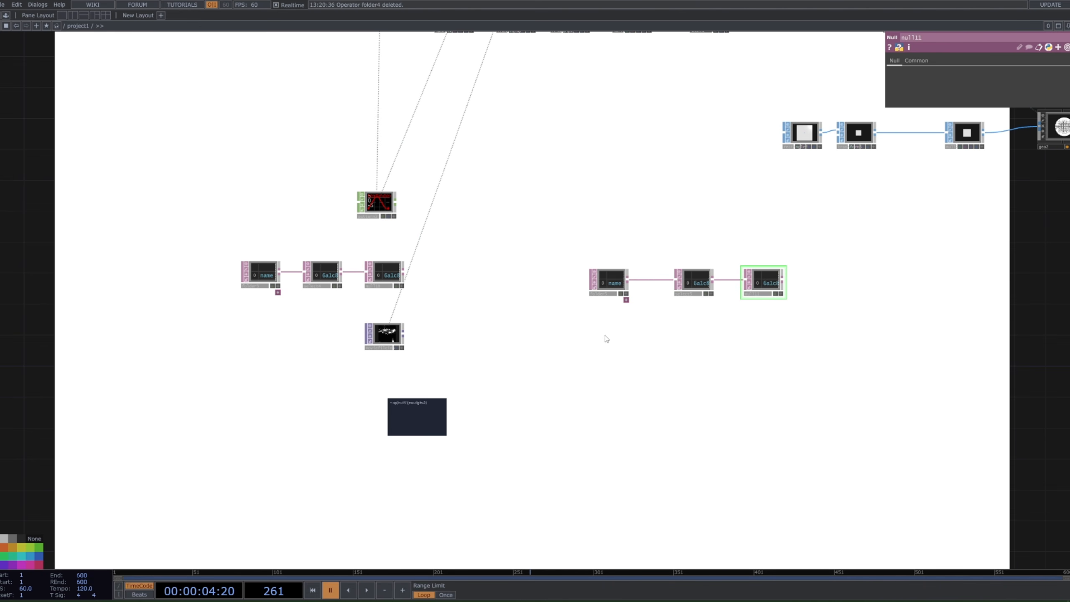
pyautogui.scroll(2, 510, 342)
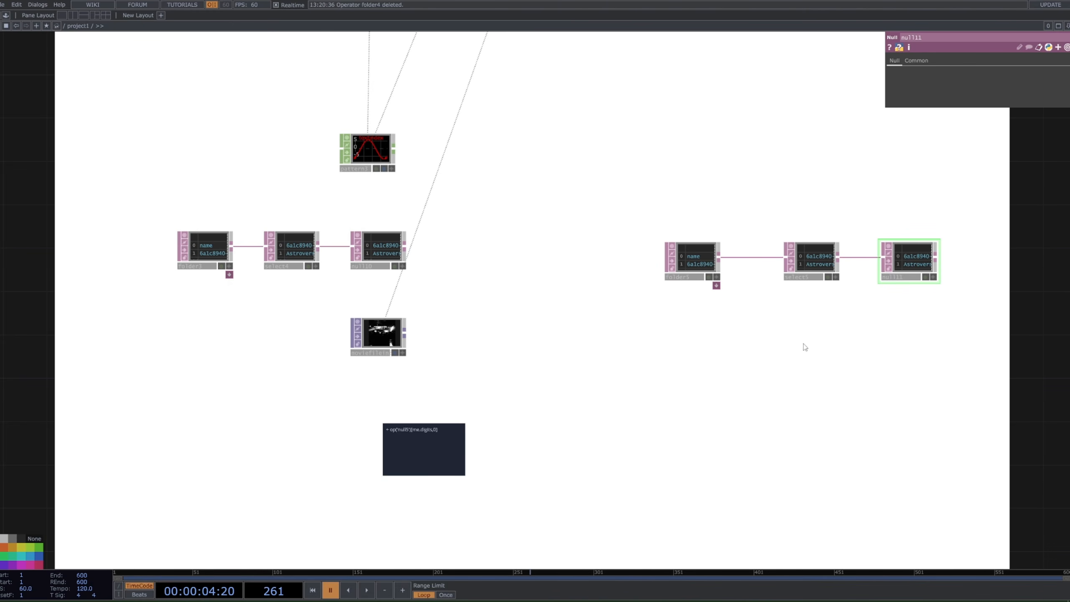
pyautogui.moveTo(842, 349); pyautogui.dragTo(720, 342)
pyautogui.moveTo(812, 337); pyautogui.dragTo(704, 336)
pyautogui.doubleClick(681, 329)
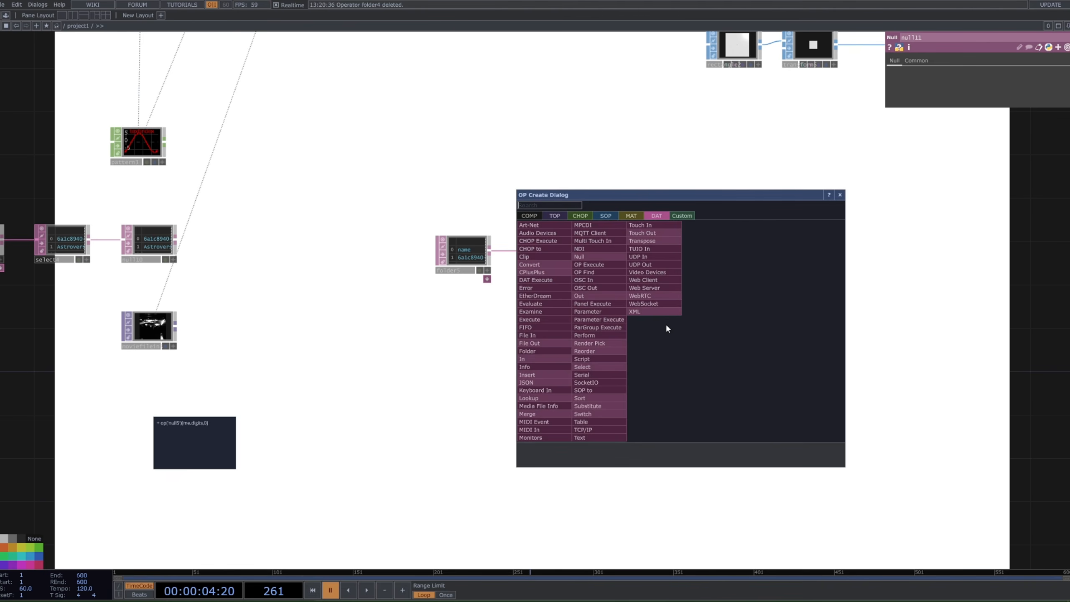
pyautogui.write('mi')
pyautogui.click(554, 215)
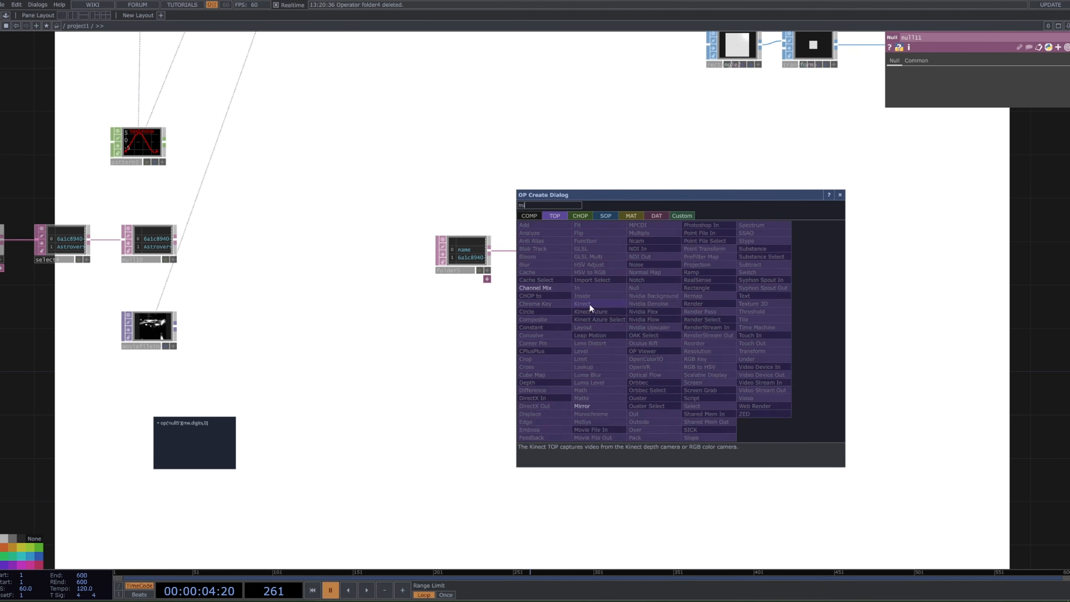
pyautogui.press('BackSpace')
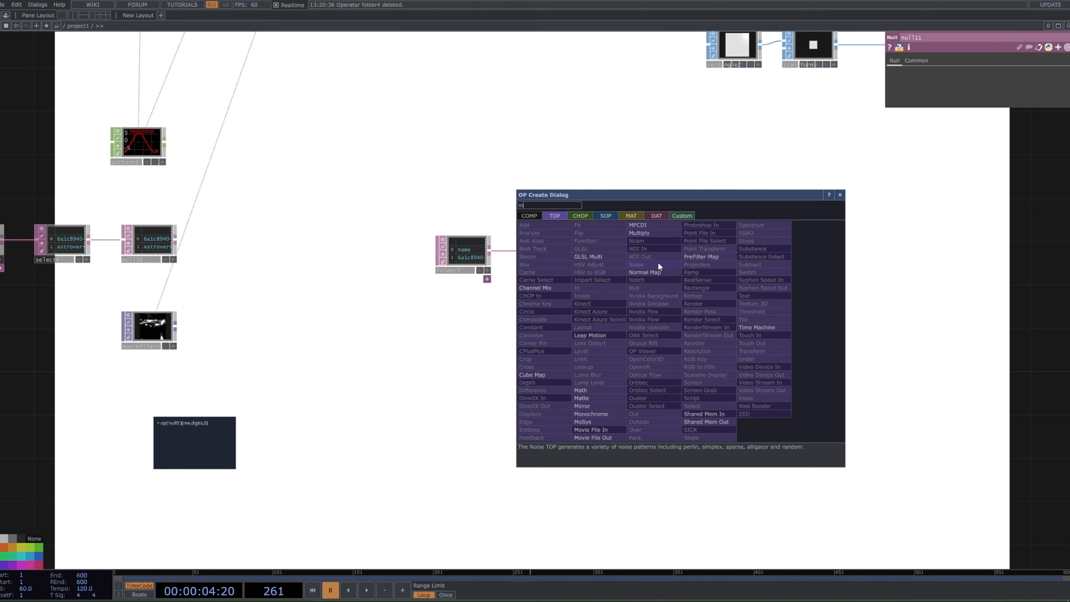
pyautogui.write('ovie')
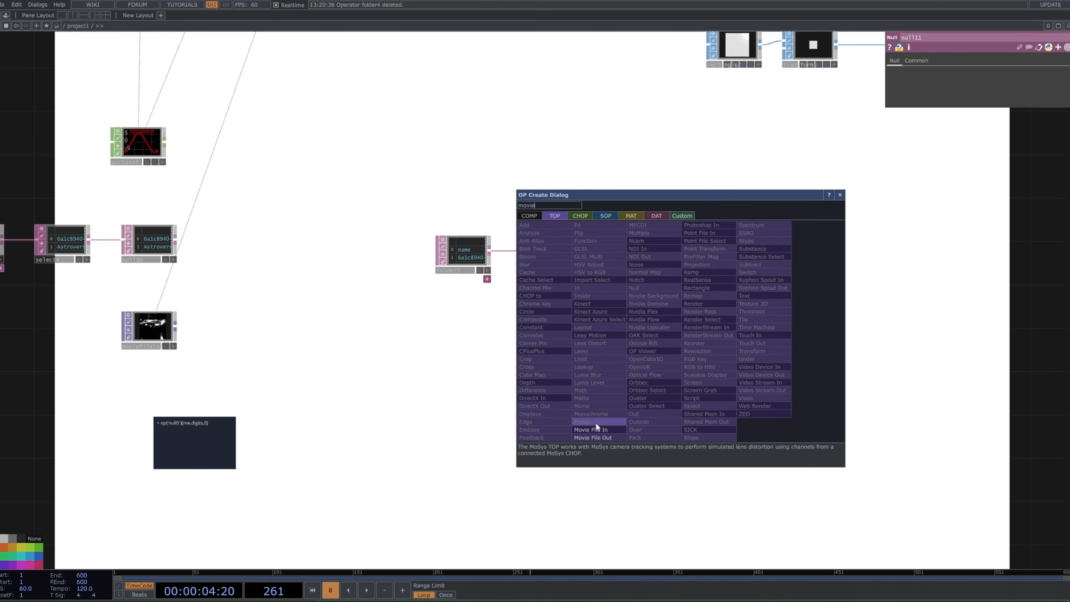
pyautogui.click(592, 430)
pyautogui.click(702, 332)
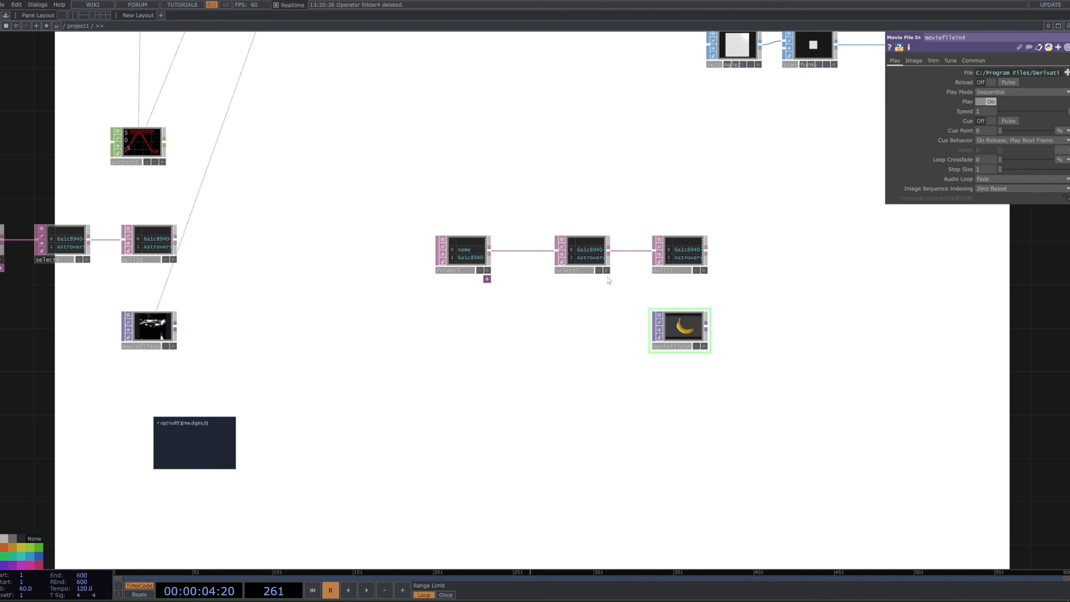
# Step: Replace the new Movie File In TOP with a copy of the original moviefilein3, and move the original slightly aside
pyautogui.scroll(5, 474, 243)
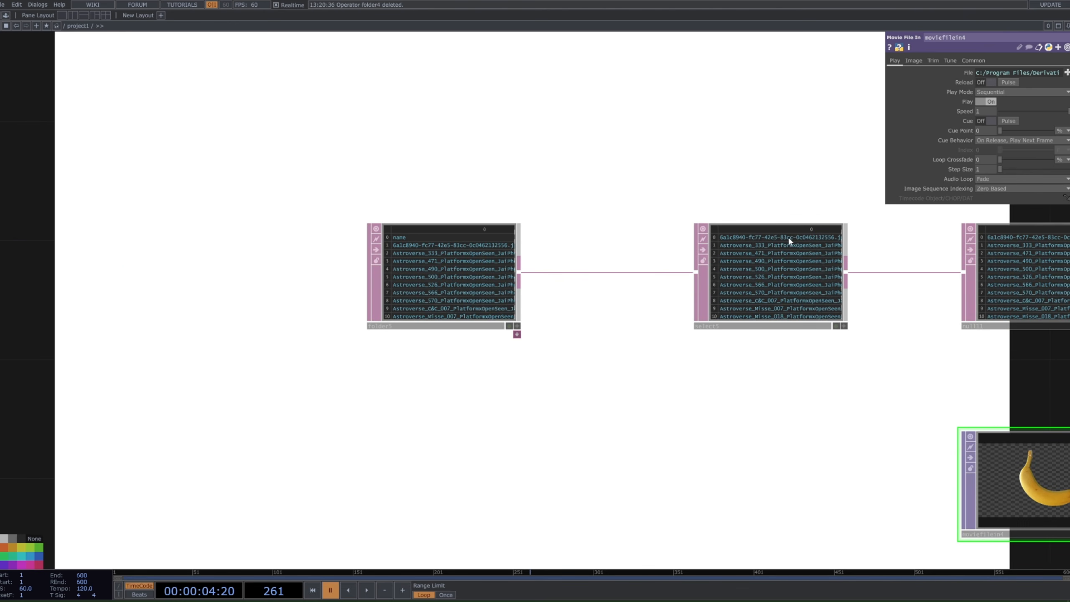
pyautogui.scroll(-5, 798, 237)
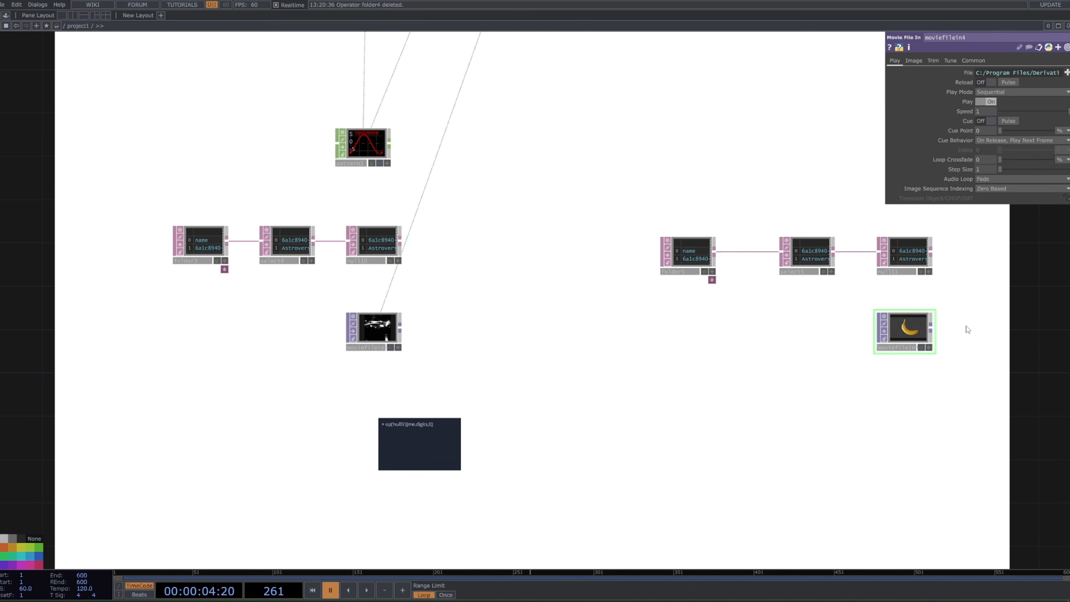
pyautogui.moveTo(966, 327); pyautogui.dragTo(869, 337)
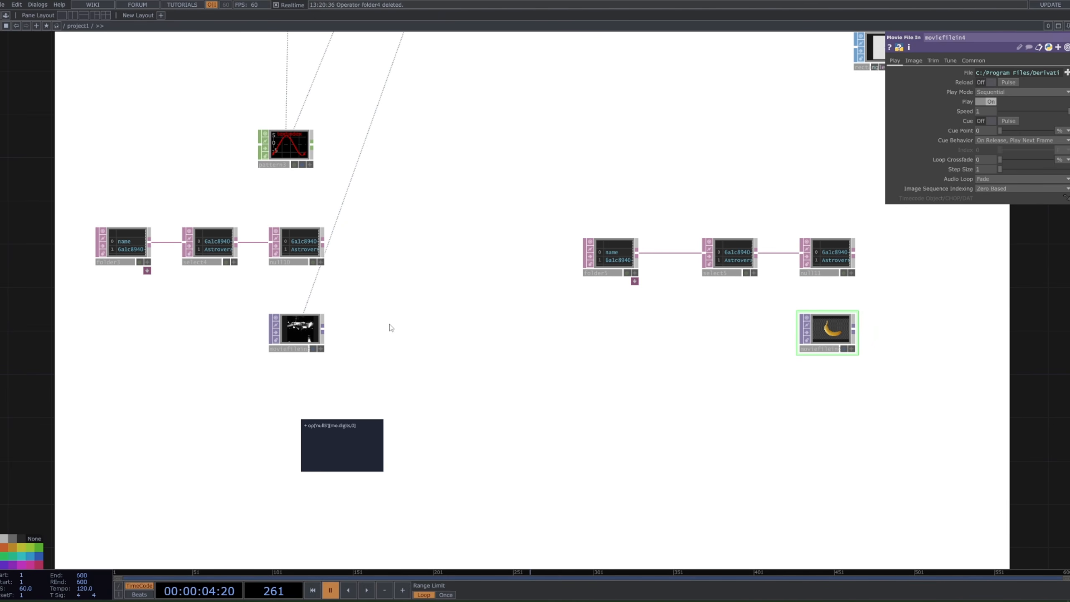
pyautogui.click(314, 333)
pyautogui.click(824, 331)
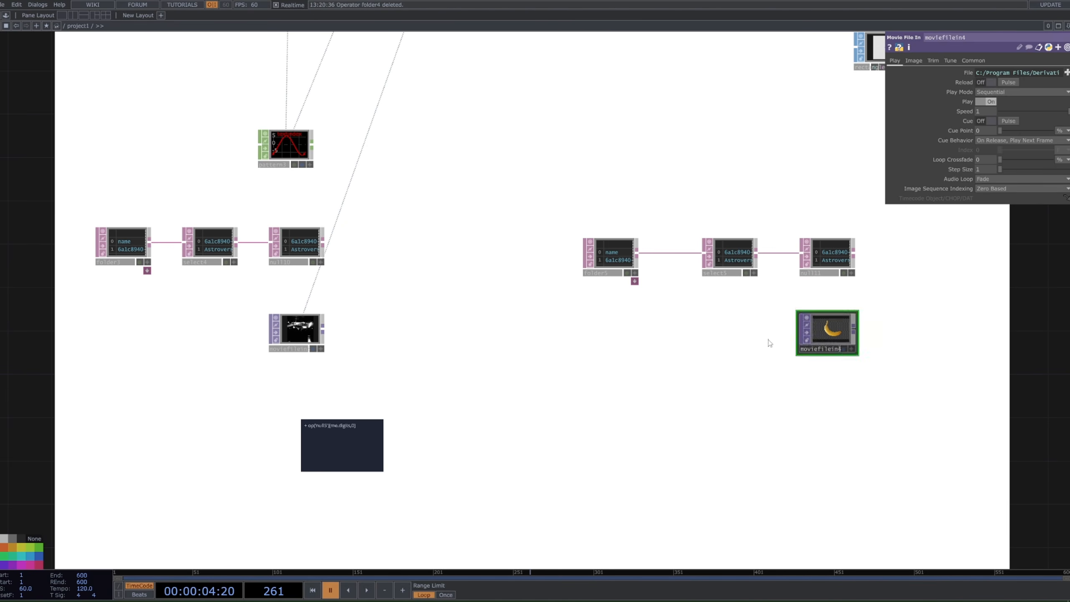
pyautogui.press('Delete')
pyautogui.hotkey('ctrl', 'v')
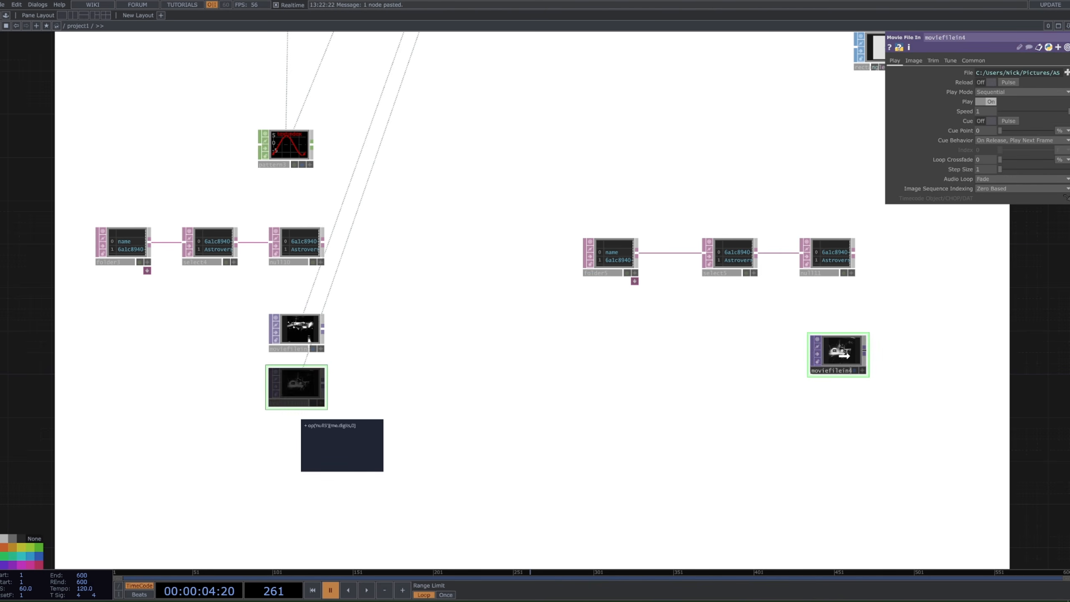
pyautogui.click(836, 354)
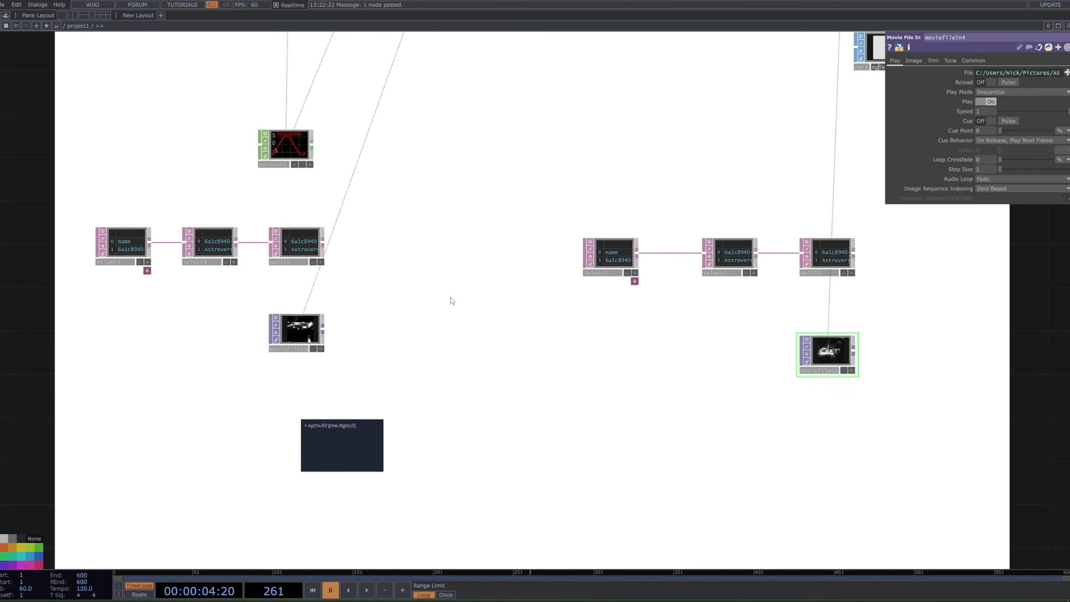
pyautogui.moveTo(297, 325); pyautogui.dragTo(360, 325)
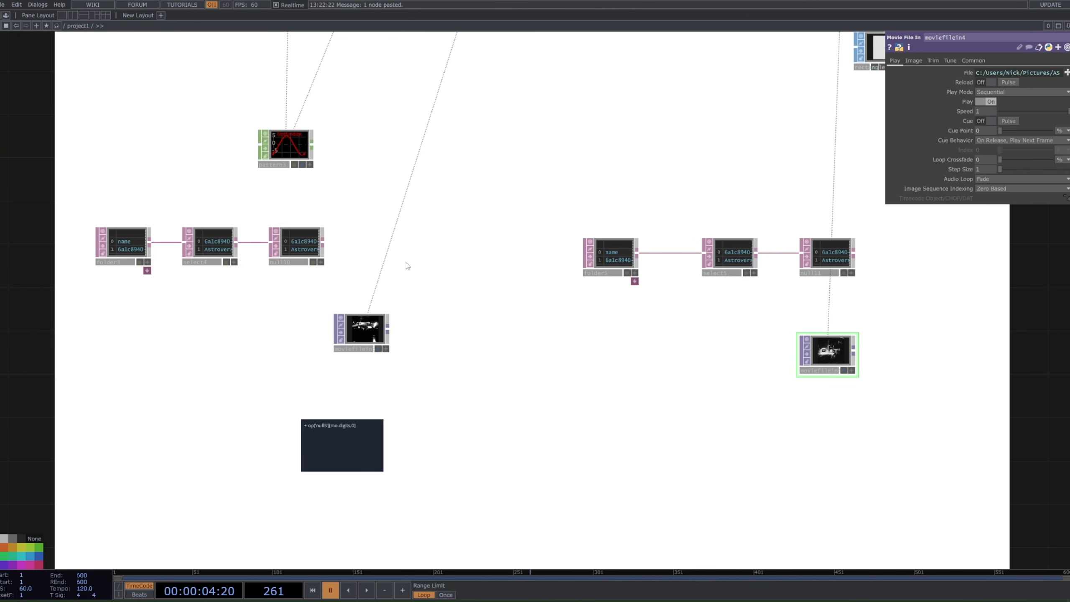
# Step: Examine the network's reference lines and the grid of image TOPs around the original and new file chains
pyautogui.scroll(-6, 407, 278)
pyautogui.moveTo(435, 328); pyautogui.dragTo(404, 471)
pyautogui.moveTo(524, 205); pyautogui.dragTo(462, 418)
pyautogui.scroll(-3, 463, 419)
pyautogui.moveTo(549, 89); pyautogui.dragTo(538, 163)
pyautogui.scroll(6, 538, 162)
pyautogui.scroll(-2, 381, 308)
pyautogui.scroll(-2, 312, 316)
pyautogui.moveTo(312, 316); pyautogui.dragTo(331, 232)
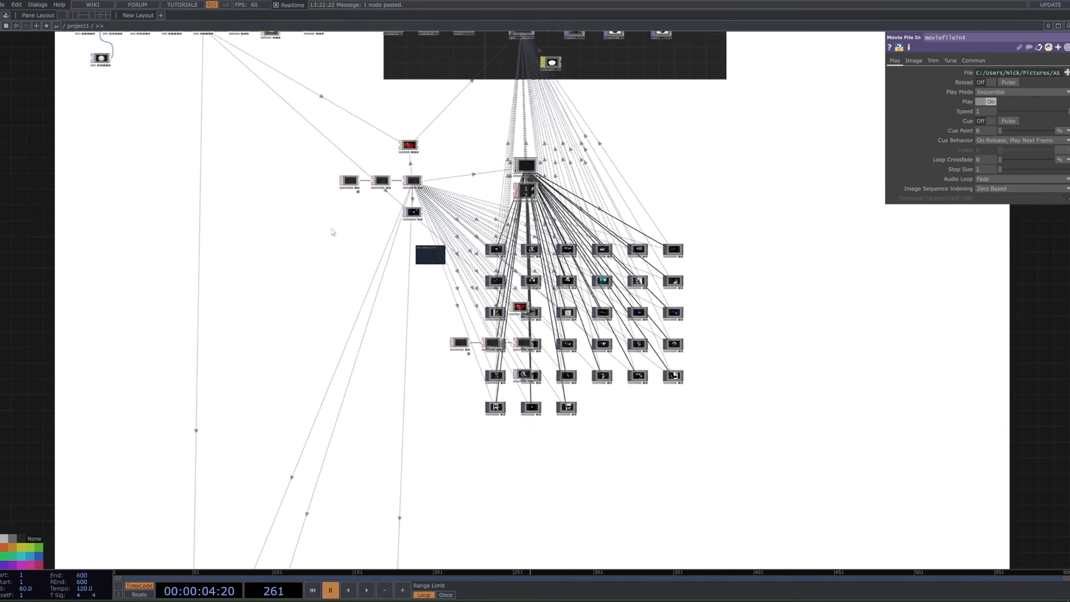
pyautogui.scroll(-5, 337, 236)
pyautogui.moveTo(340, 374); pyautogui.dragTo(363, 270)
pyautogui.scroll(7, 305, 410)
pyautogui.moveTo(305, 409); pyautogui.dragTo(303, 347)
pyautogui.scroll(5, 304, 352)
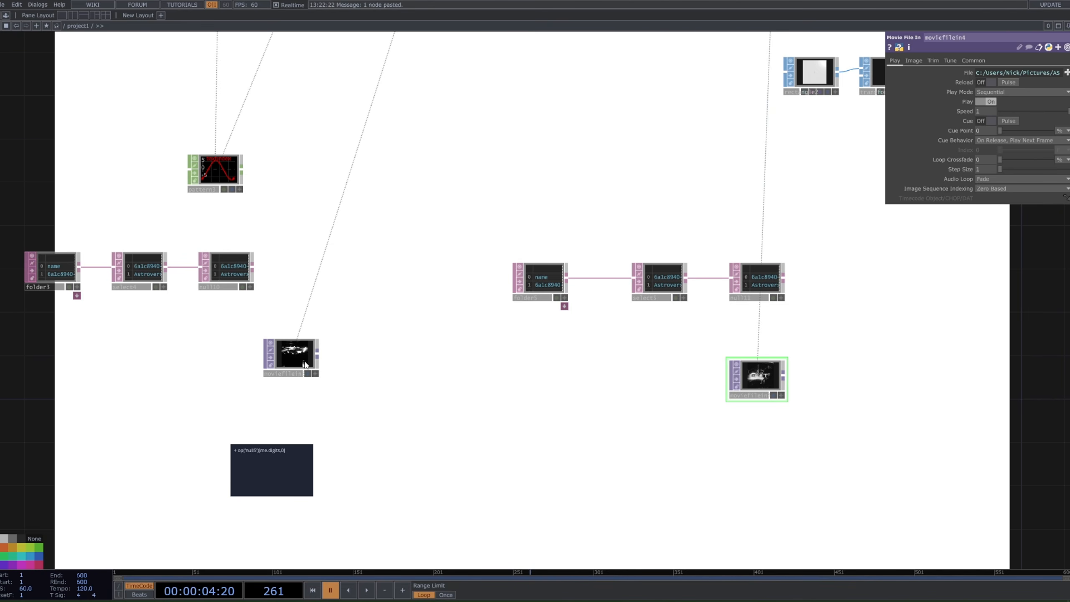
pyautogui.scroll(3, 306, 365)
# Step: Move the expression note below the new Folder DAT and examine the original Movie File In TOP's File expression
pyautogui.click(292, 348)
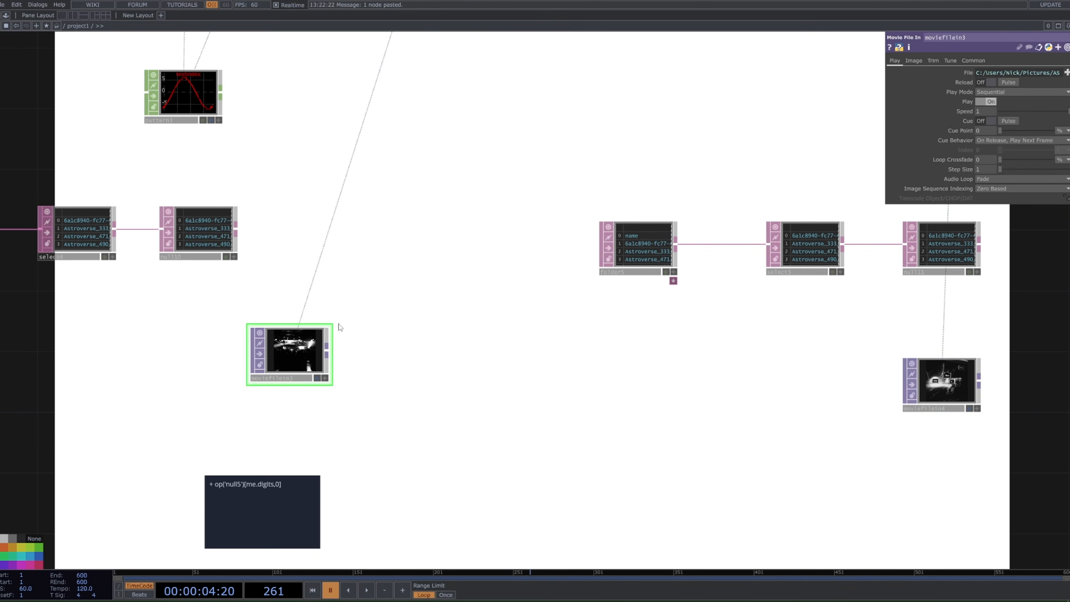
pyautogui.moveTo(263, 485); pyautogui.dragTo(671, 404)
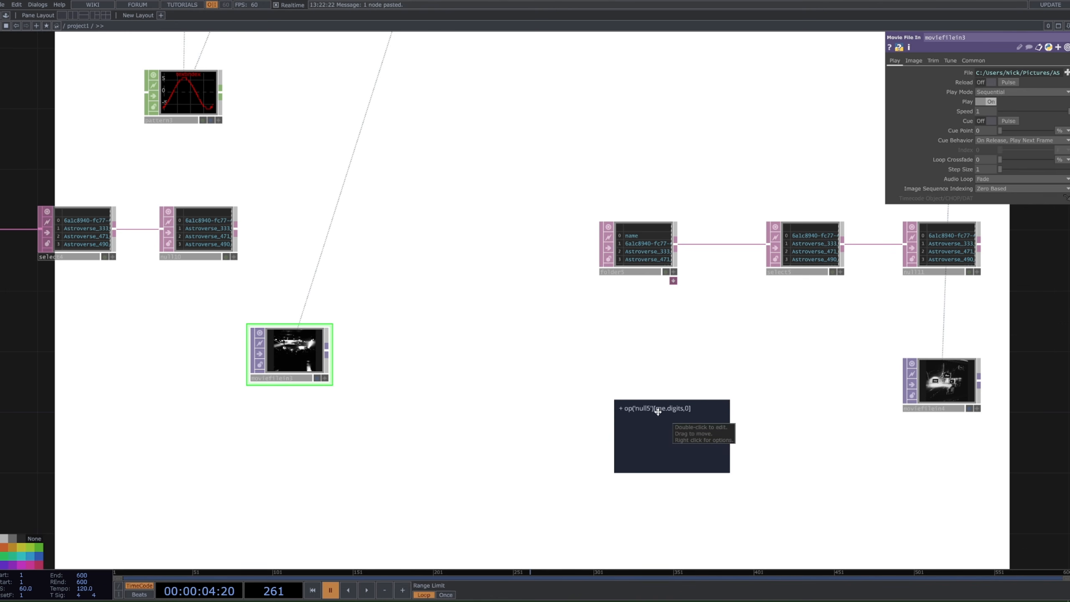
pyautogui.click(968, 73)
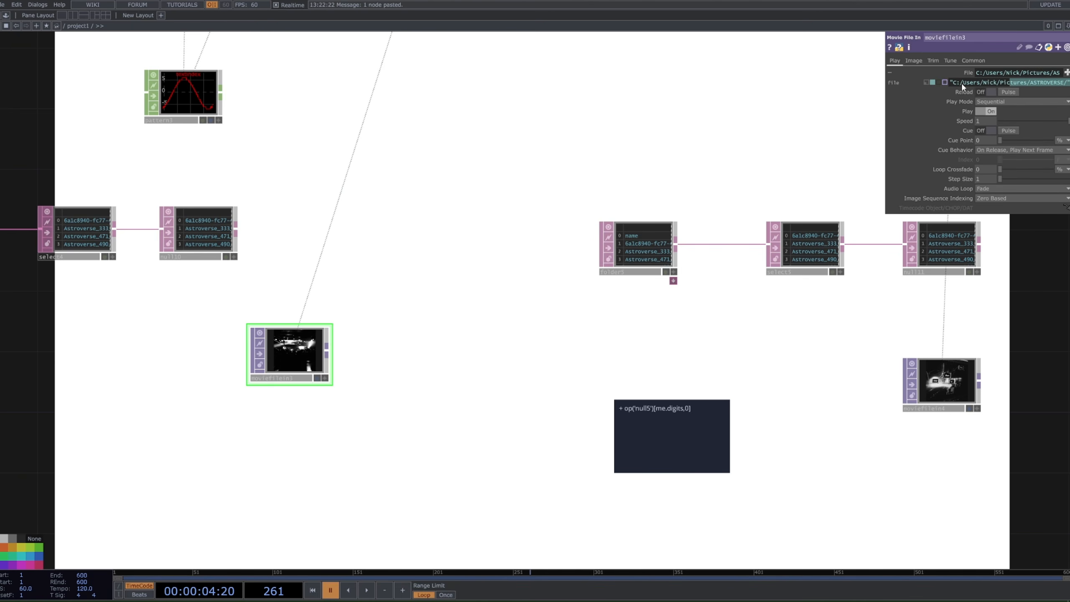
pyautogui.moveTo(962, 83); pyautogui.dragTo(1001, 84)
pyautogui.click(1009, 84)
pyautogui.moveTo(1038, 83); pyautogui.dragTo(1069, 87)
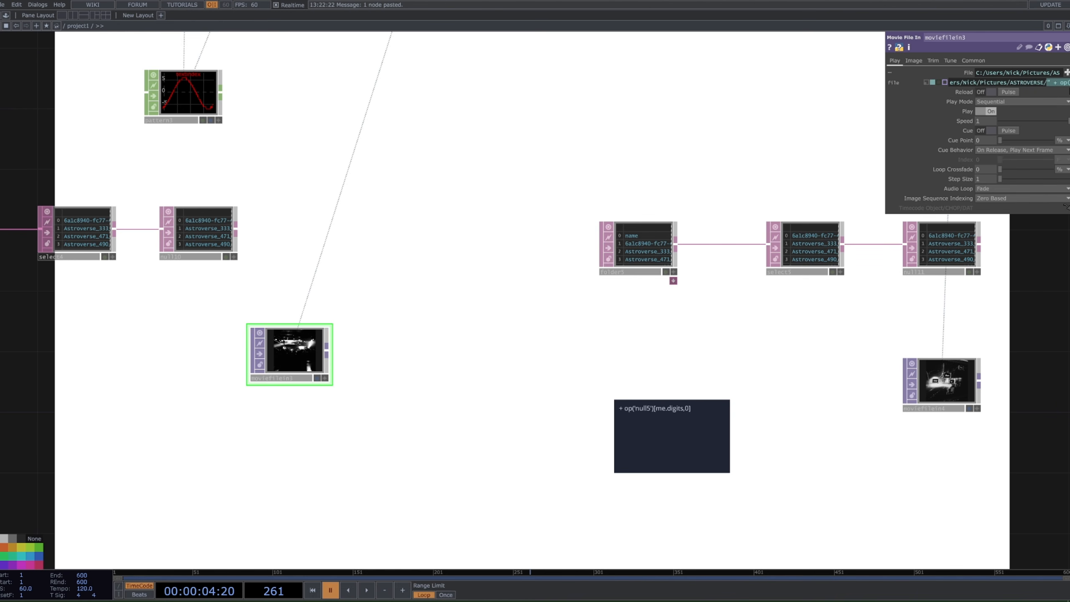
pyautogui.moveTo(992, 83); pyautogui.dragTo(1043, 83)
pyautogui.click(1031, 83)
pyautogui.press('Right')
# Step: Insert "folder path" in quotes before the plus sign in the note's expression
pyautogui.click(659, 416)
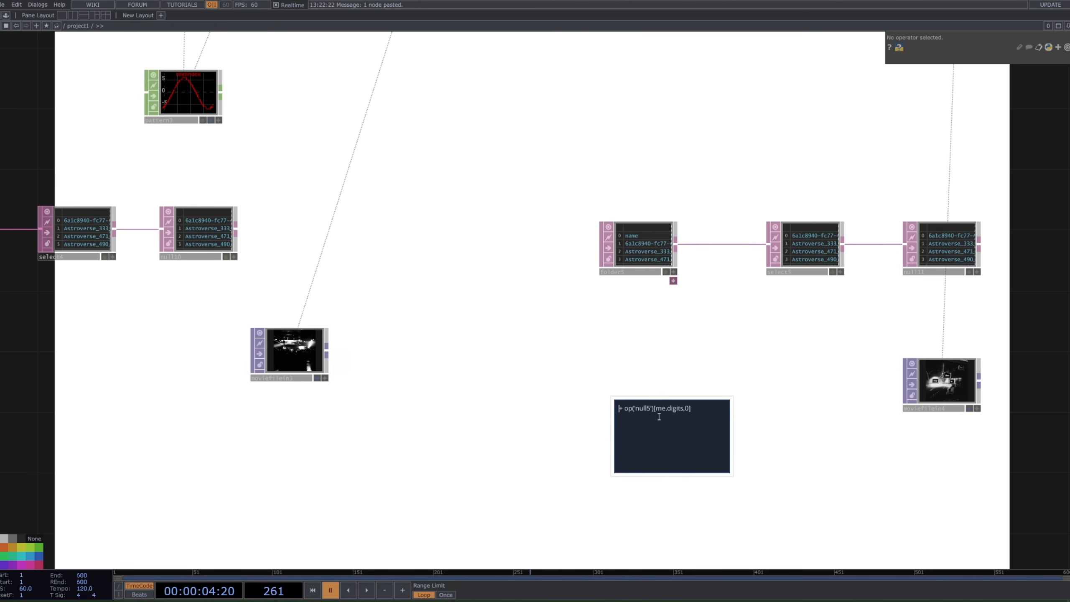
pyautogui.write('"folder path"')
pyautogui.click(762, 467)
# Step: Check the new Null DAT's name and change the operator reference in the note's expression to null11
pyautogui.moveTo(947, 291); pyautogui.dragTo(887, 281)
pyautogui.scroll(1, 887, 255)
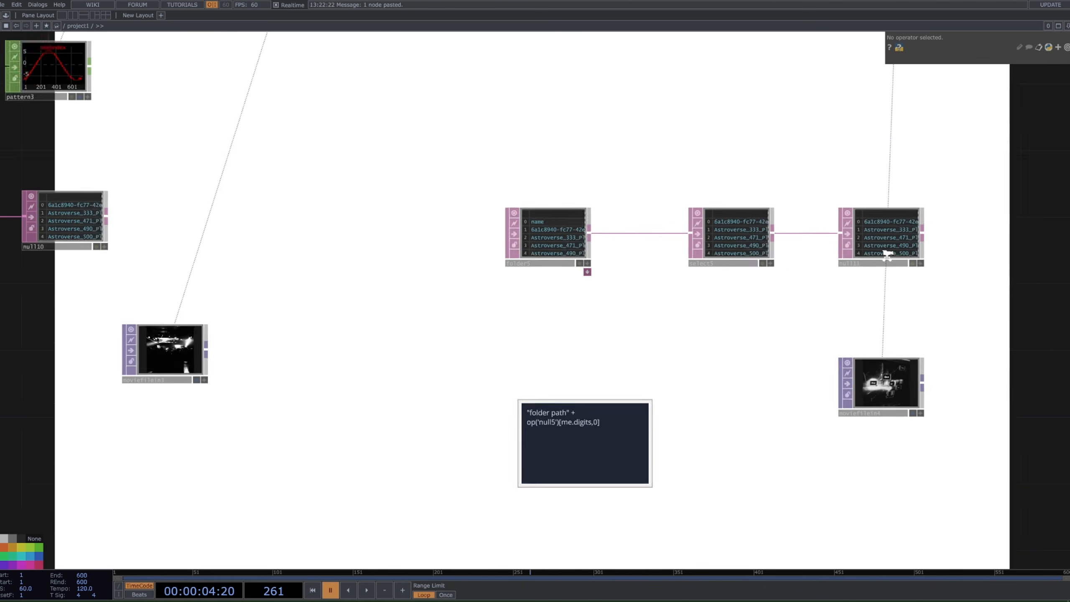
pyautogui.scroll(3, 887, 255)
pyautogui.scroll(-2, 851, 275)
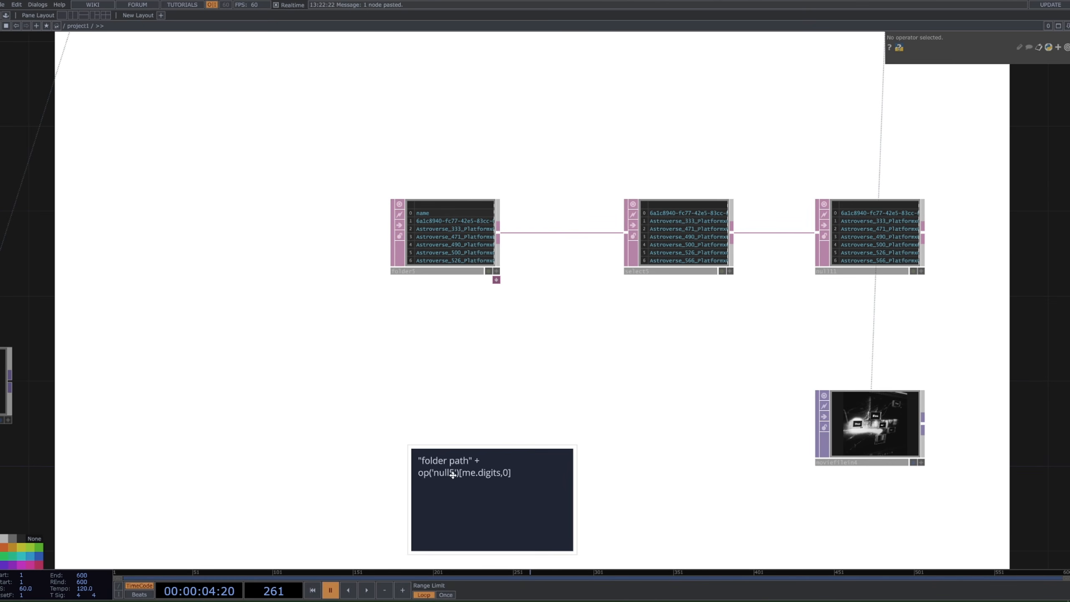
pyautogui.hscroll(4, 733, 380)
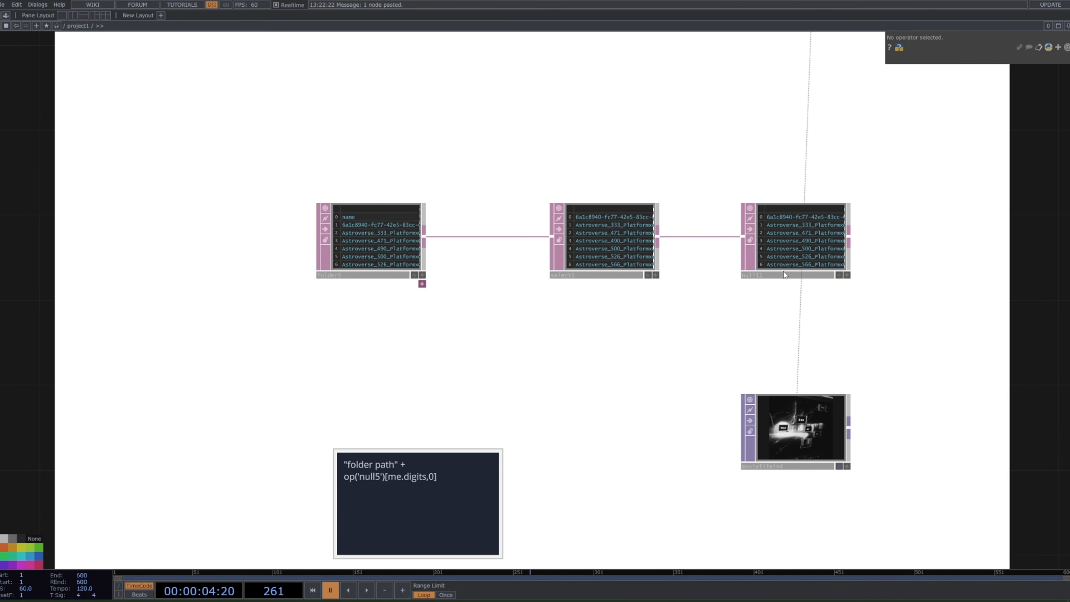
pyautogui.click(780, 219)
pyautogui.scroll(-2, 780, 219)
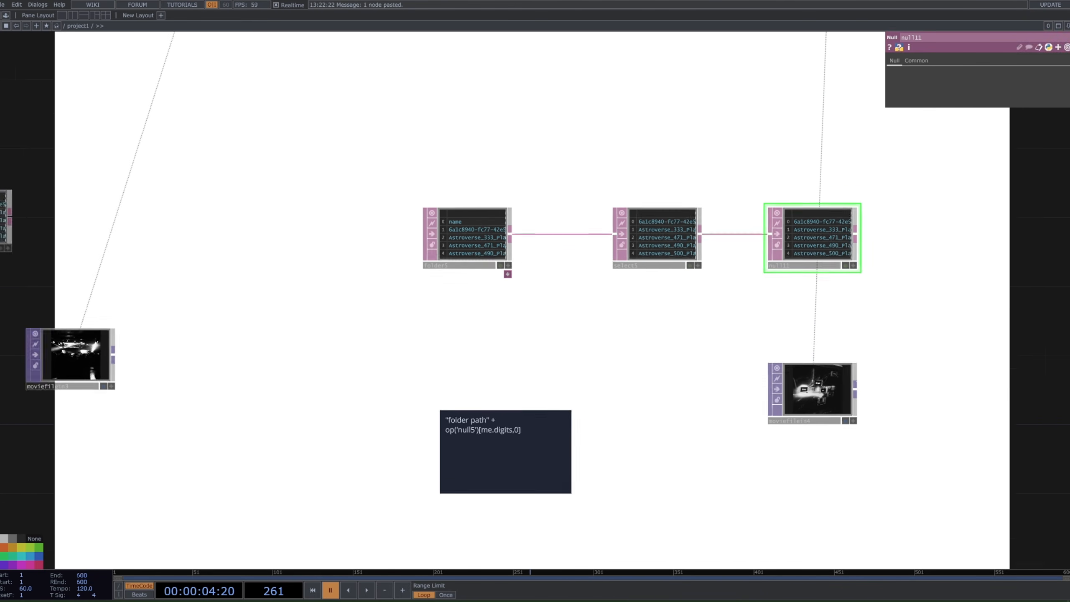
pyautogui.scroll(2, 809, 251)
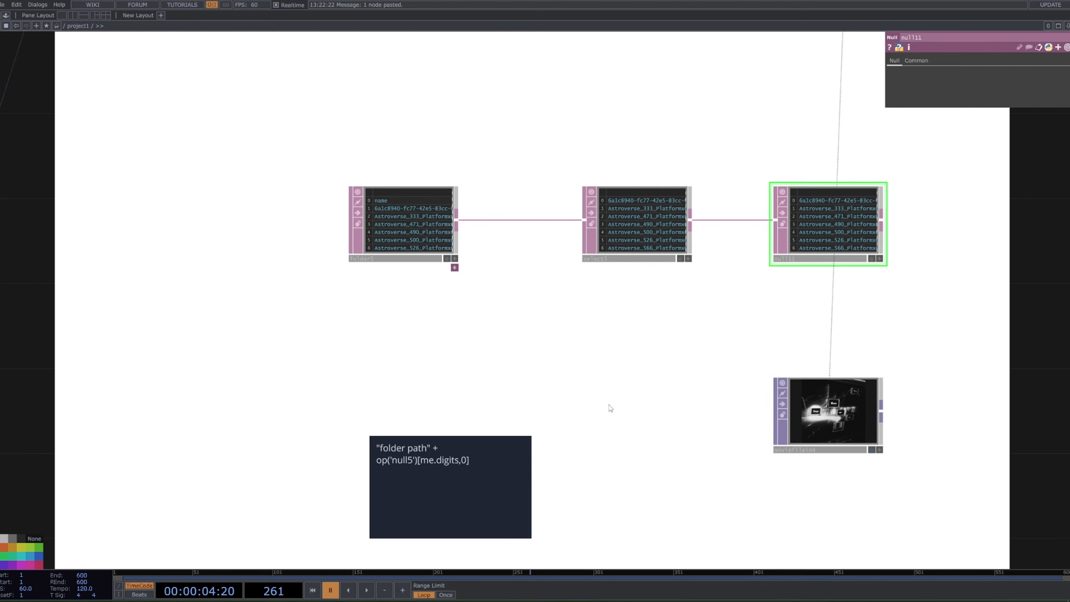
pyautogui.click(413, 460)
pyautogui.moveTo(413, 460); pyautogui.dragTo(407, 463)
pyautogui.write('1')
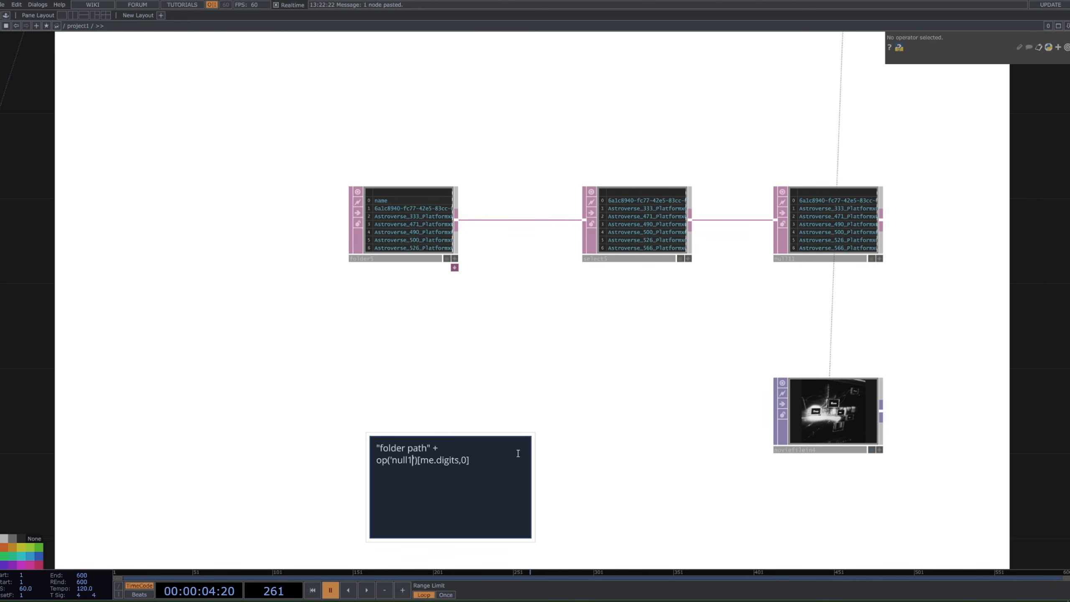
pyautogui.write('1')
pyautogui.click(644, 392)
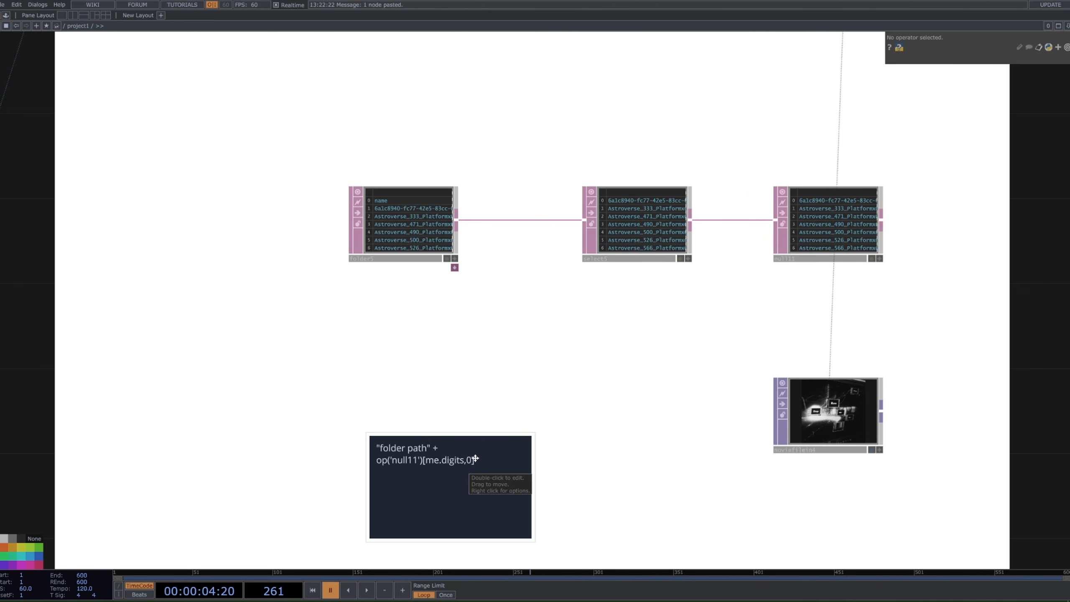
# Step: Compare the note's expression with the File expression of the new Movie File In TOP below the new Null DAT
pyautogui.scroll(-2, 548, 427)
pyautogui.scroll(-2, 546, 423)
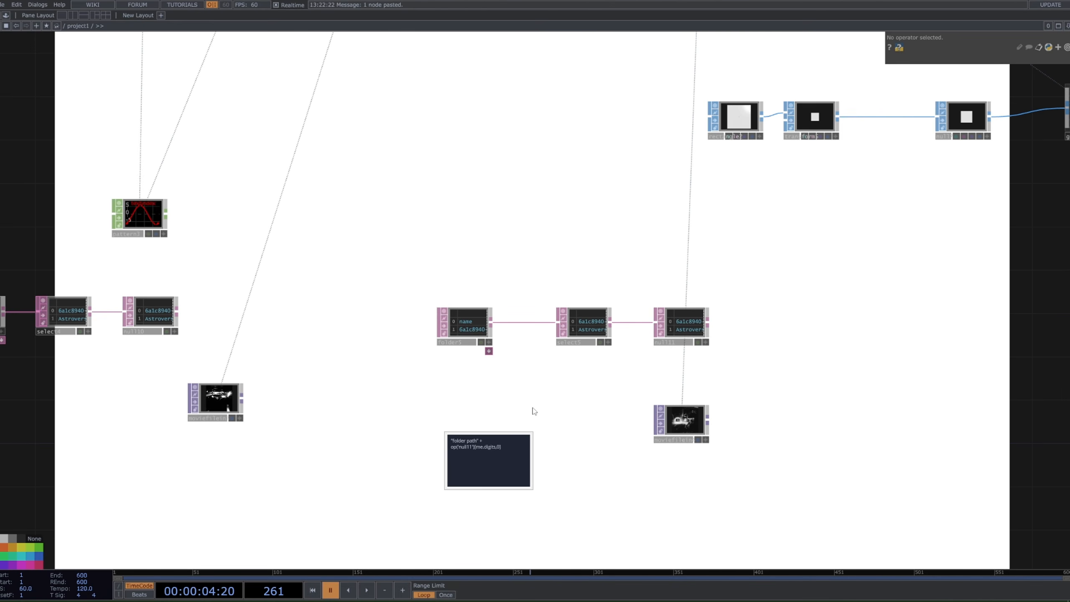
pyautogui.scroll(2, 495, 458)
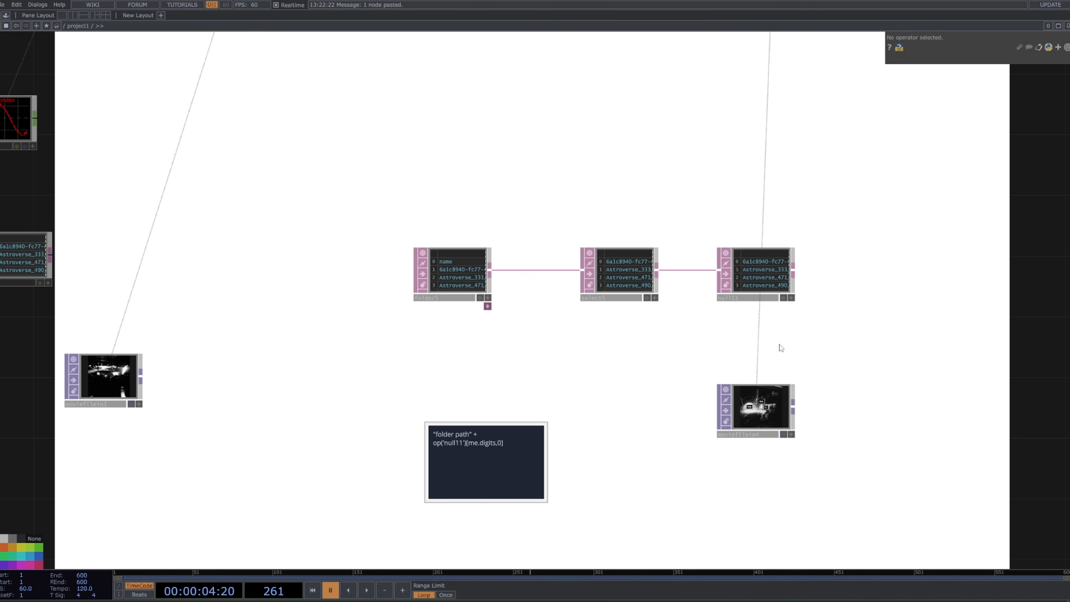
pyautogui.click(757, 404)
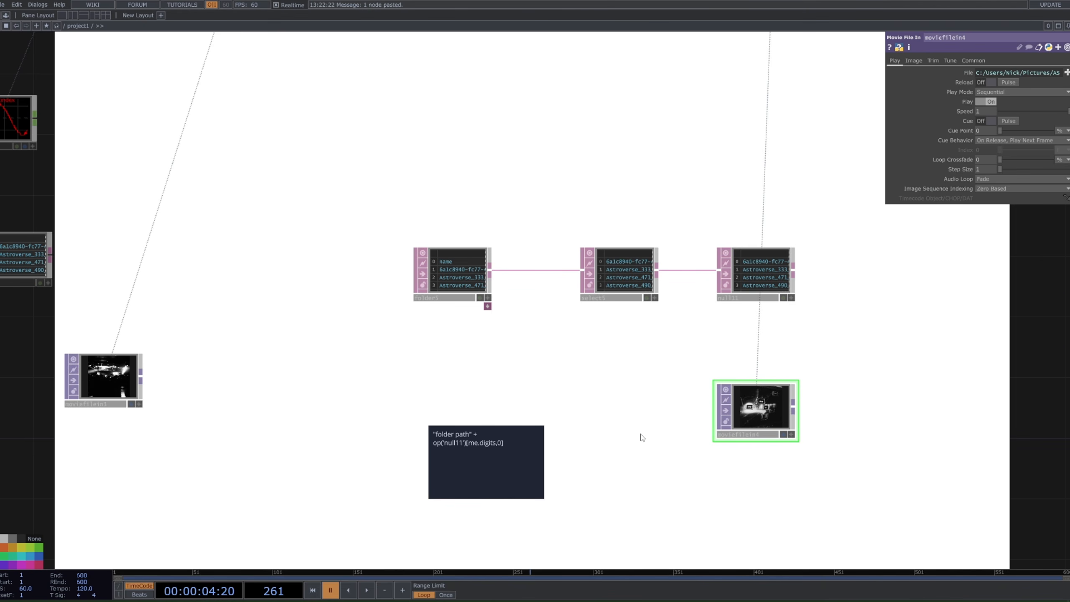
pyautogui.click(499, 448)
pyautogui.moveTo(504, 445); pyautogui.dragTo(442, 428)
pyautogui.click(730, 412)
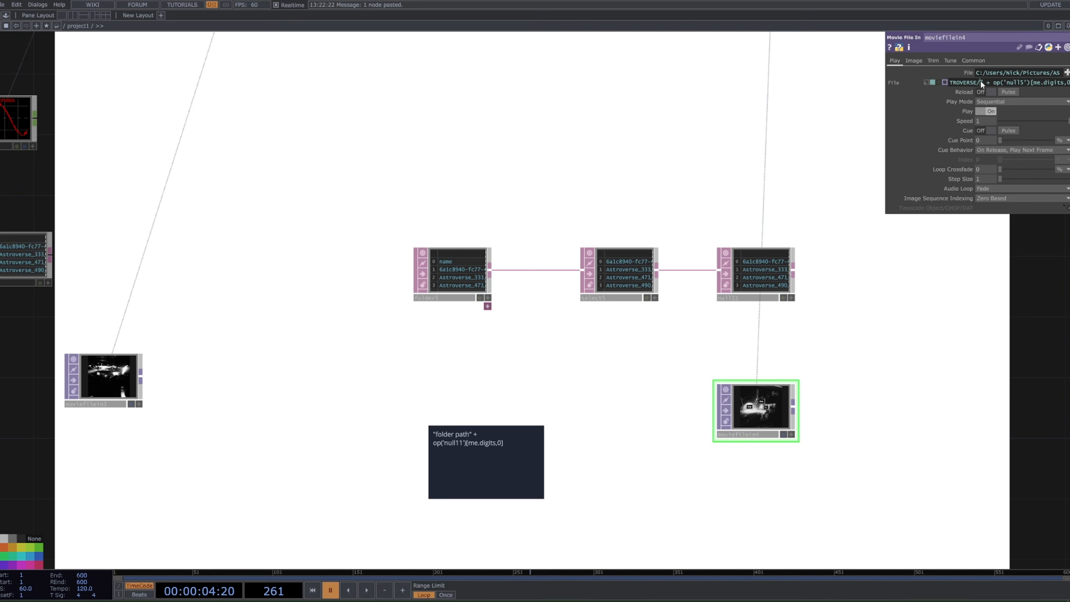
# Step: Set the new Movie File In TOP's File expression to the Folder DAT's quoted ASTROVERSE root path + op('null11')[me.digits,0], also recording it in the note
pyautogui.click(484, 274)
pyautogui.click(1001, 82)
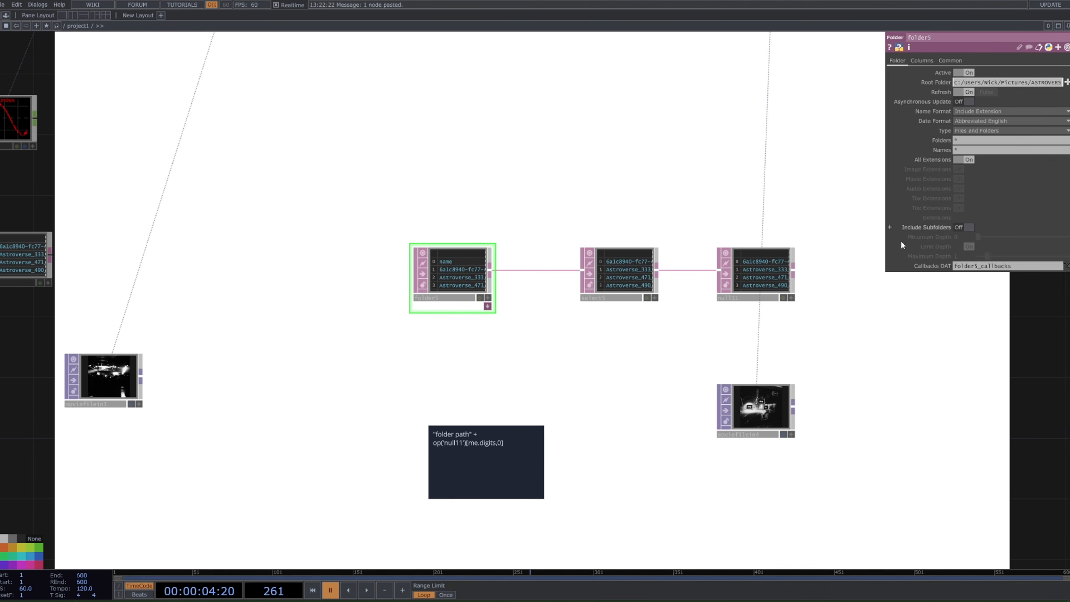
pyautogui.click(778, 399)
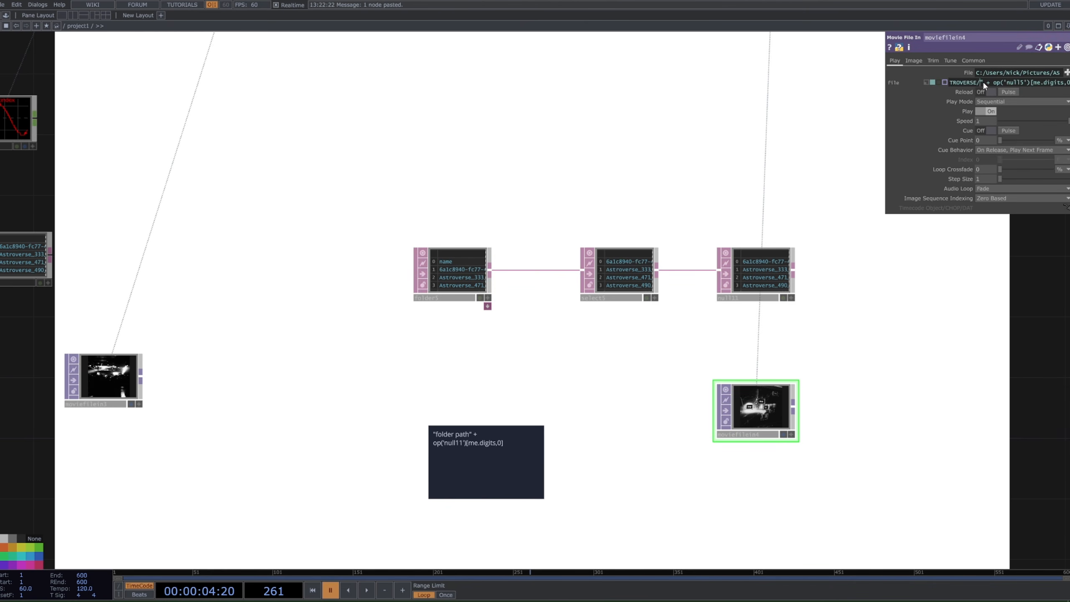
pyautogui.hotkey('ctrl', 'a')
pyautogui.write('"')
pyautogui.write('C:/Users/Nick/Pictures/ASTROVERSE')
pyautogui.write('" + op(\'null11\')[me.digits,0')
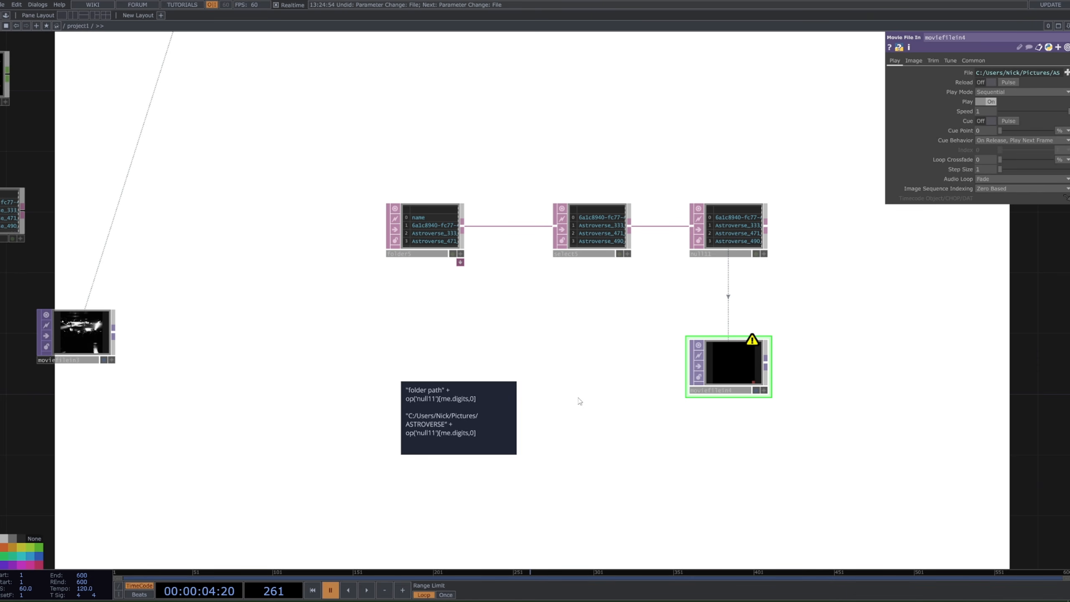
# Step: Add a forward slash after ASTROVERSE inside the quoted folder path of the new Movie File In TOP's File expression
pyautogui.click(1028, 71)
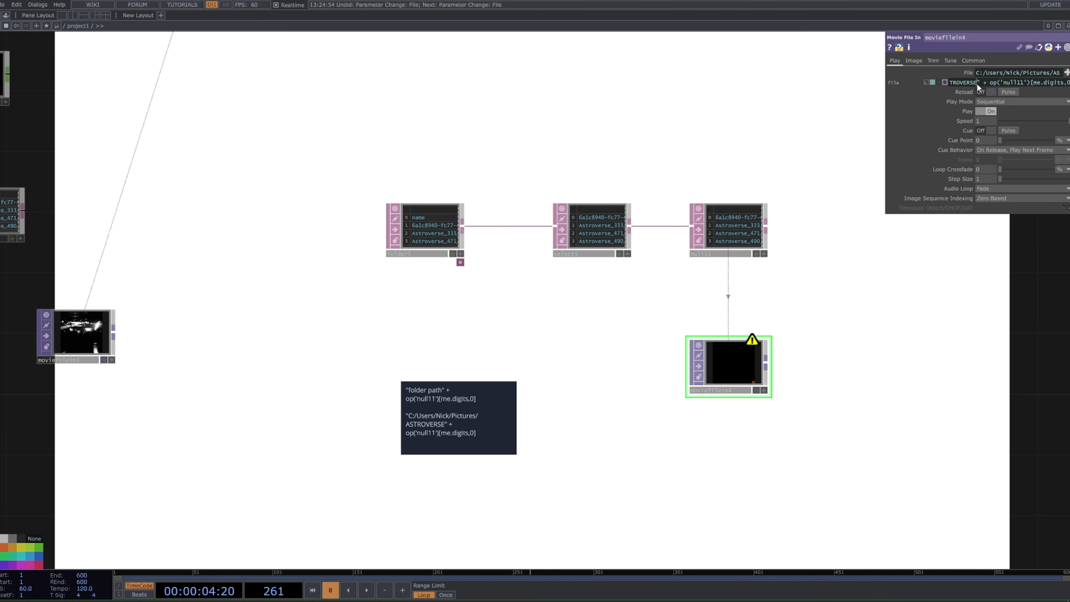
pyautogui.moveTo(989, 82)
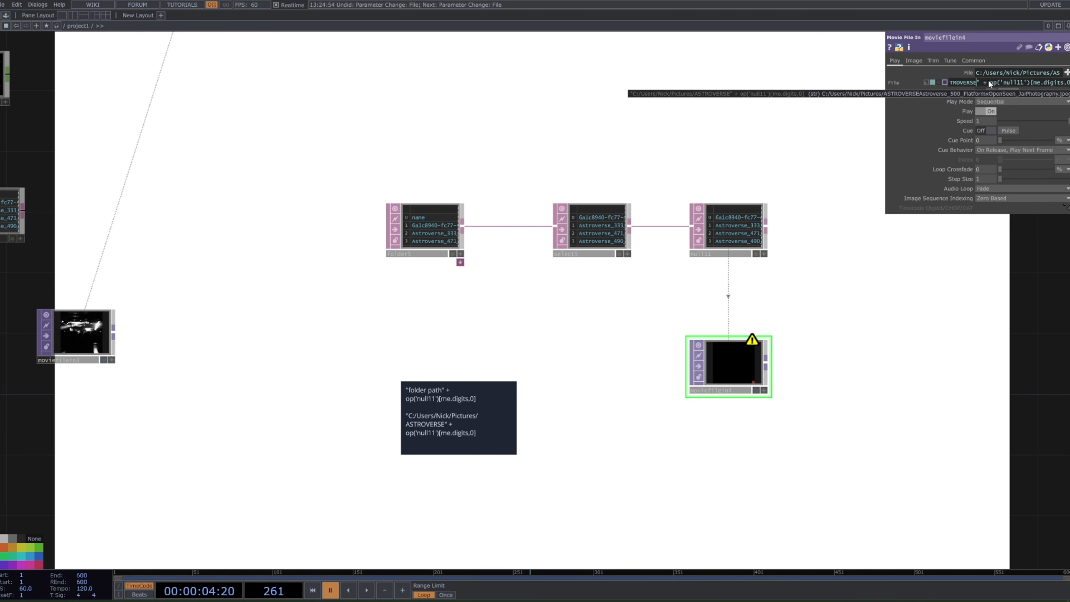
pyautogui.moveTo(1031, 79); pyautogui.dragTo(1069, 72)
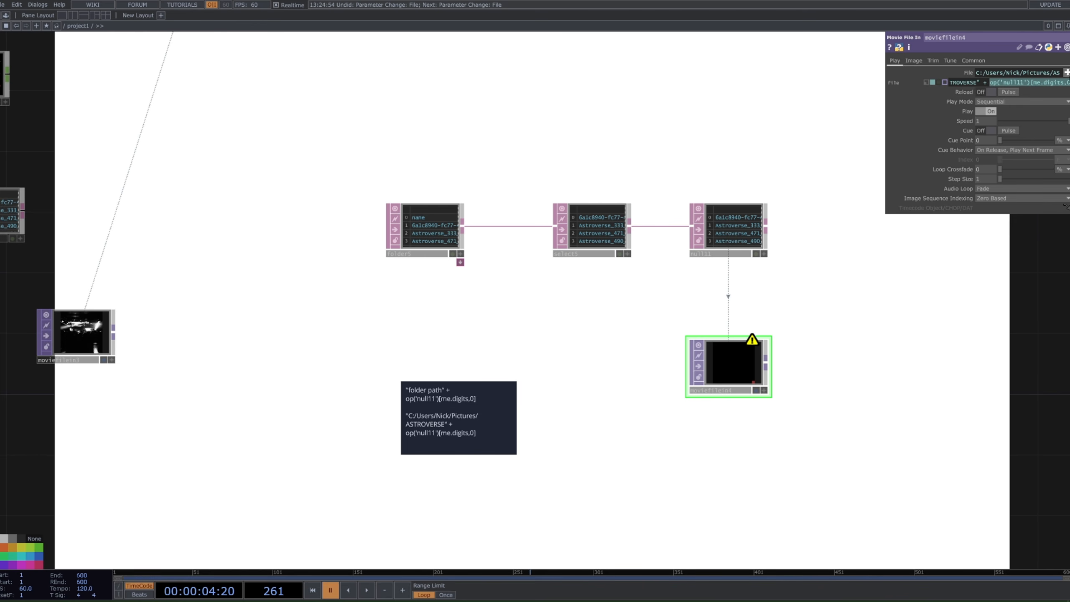
pyautogui.click(976, 82)
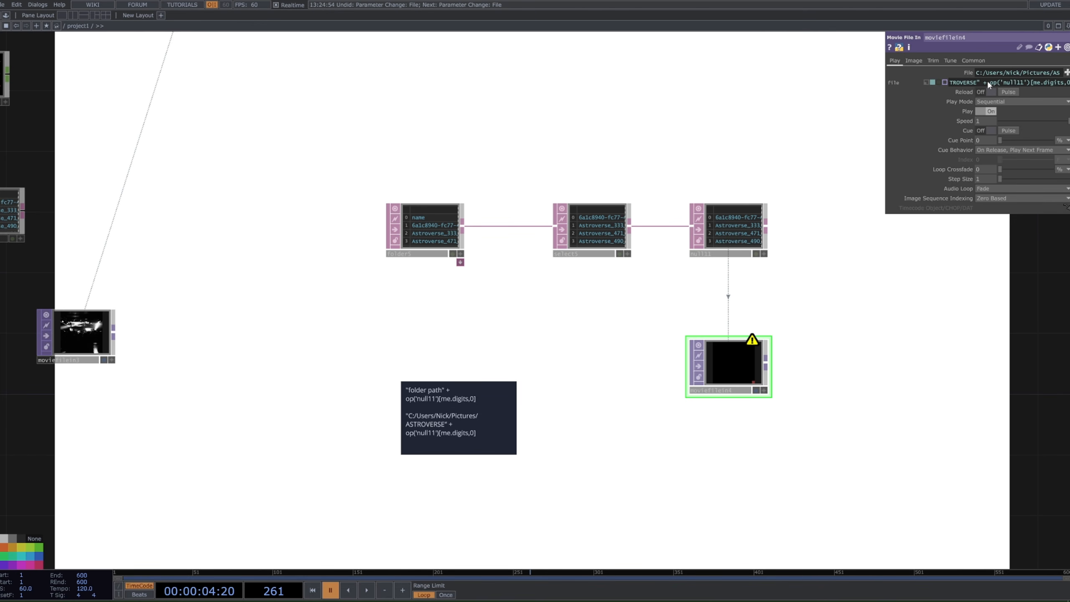
pyautogui.write('/')
pyautogui.moveTo(975, 83); pyautogui.dragTo(951, 82)
pyautogui.press('Return')
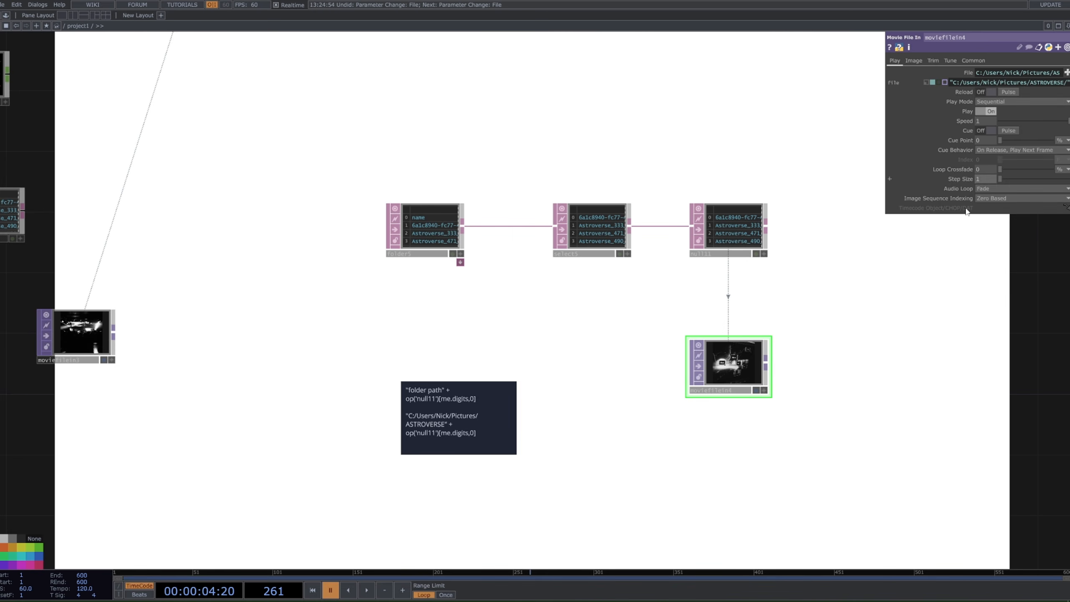
# Step: Examine the new Folder, Select and Null DAT chain and its Movie File In TOP within the rebuilt network
pyautogui.scroll(-3, 725, 350)
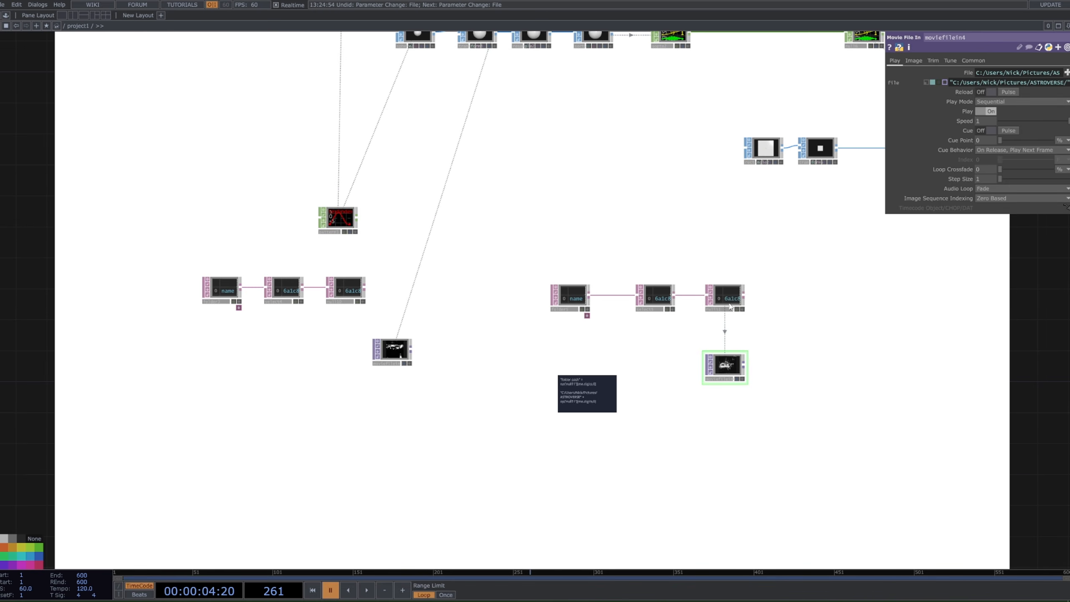
pyautogui.scroll(5, 717, 301)
pyautogui.scroll(-3, 713, 327)
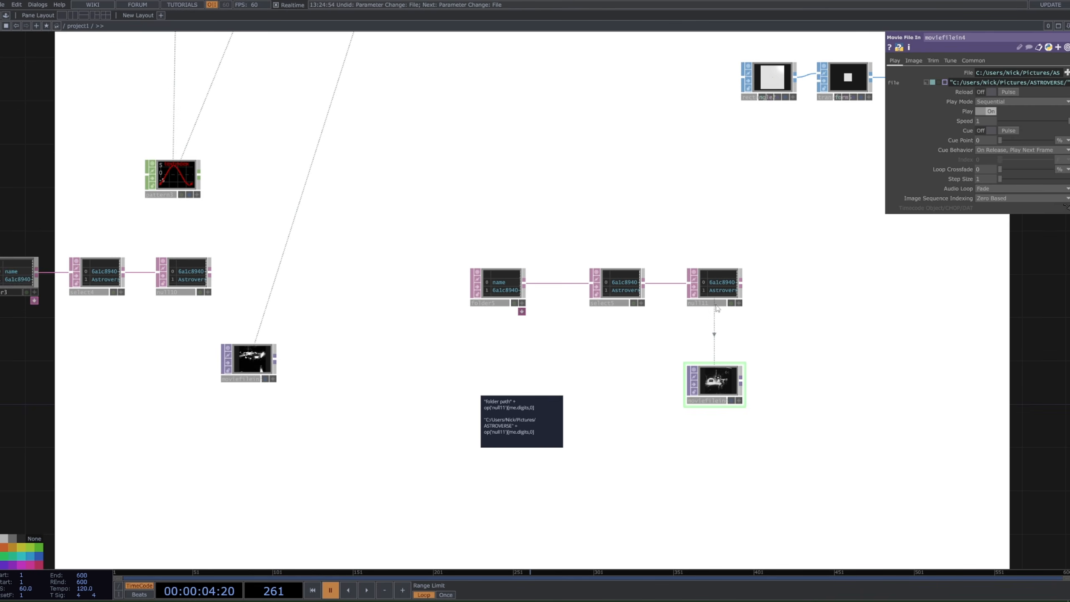
pyautogui.scroll(1, 797, 331)
pyautogui.moveTo(844, 306); pyautogui.dragTo(821, 347)
pyautogui.moveTo(564, 315); pyautogui.dragTo(568, 355)
pyautogui.scroll(-1, 567, 356)
pyautogui.scroll(-2, 565, 386)
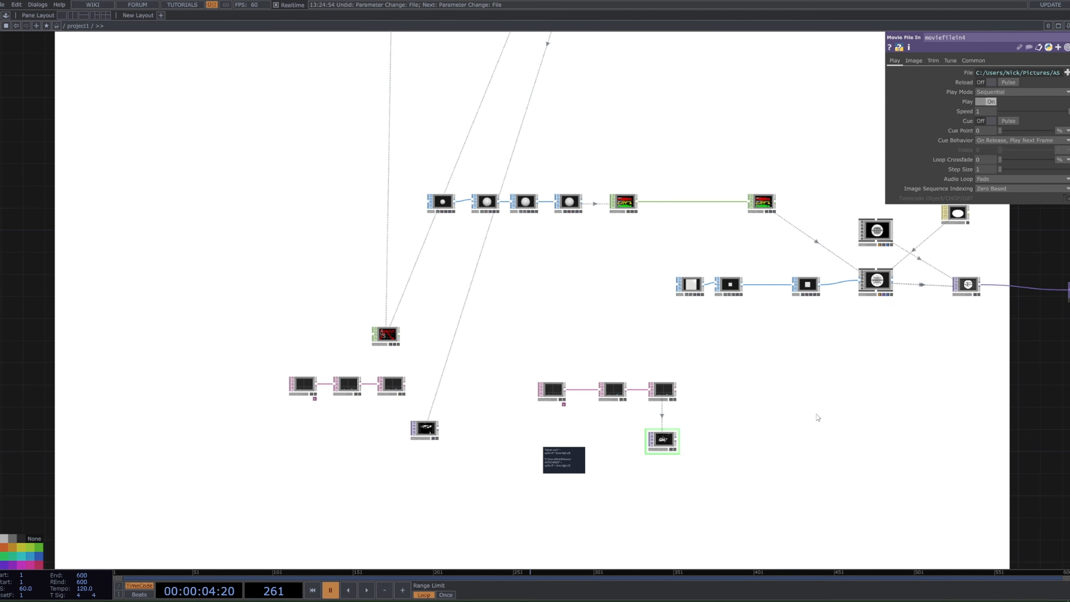
pyautogui.scroll(-5, 724, 383)
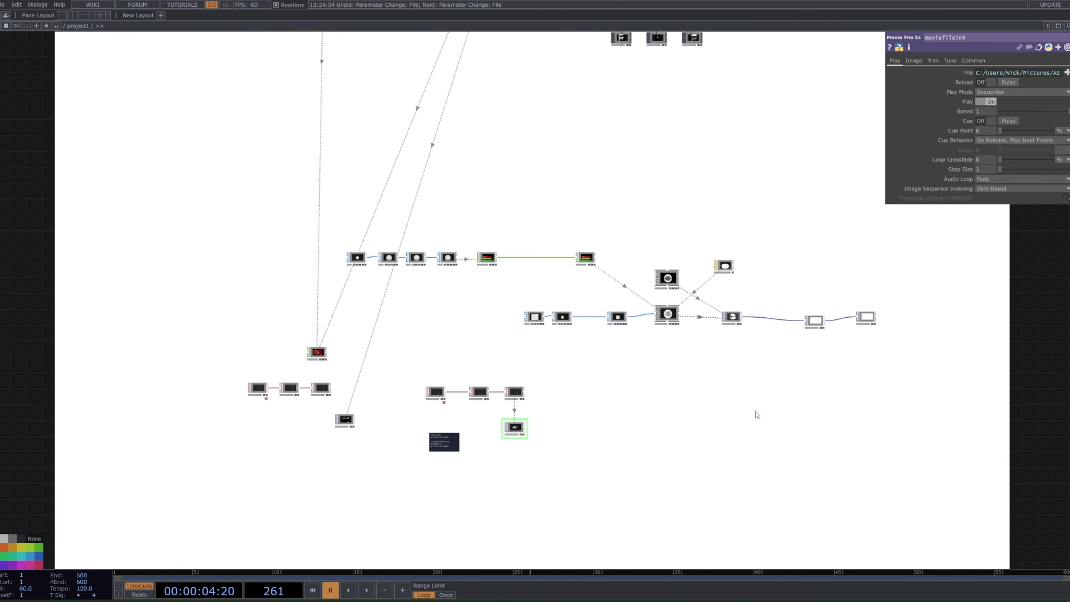
pyautogui.scroll(5, 567, 417)
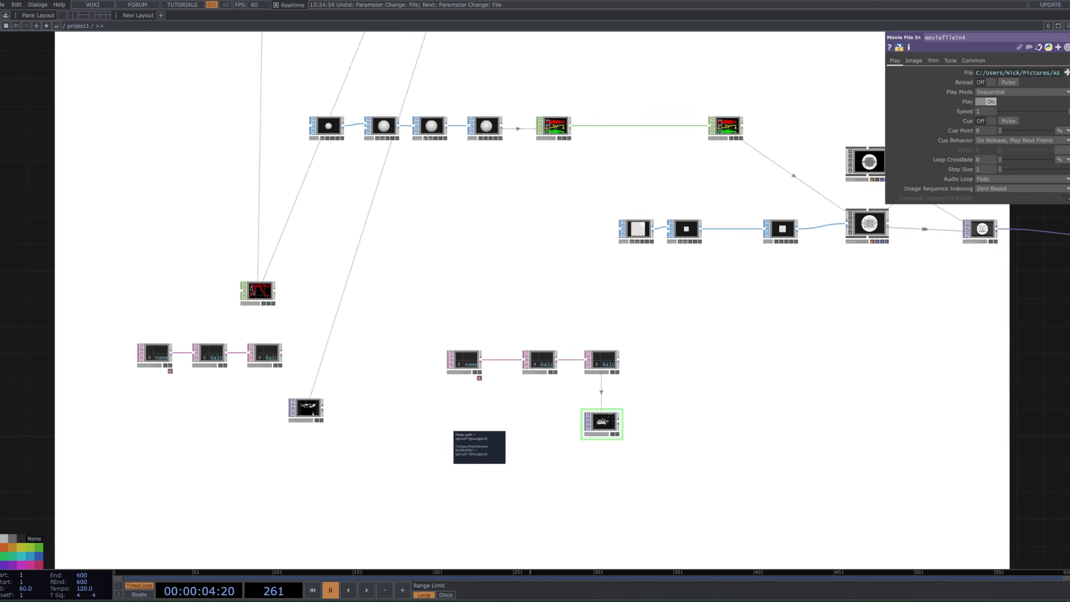
pyautogui.moveTo(737, 329); pyautogui.dragTo(400, 450)
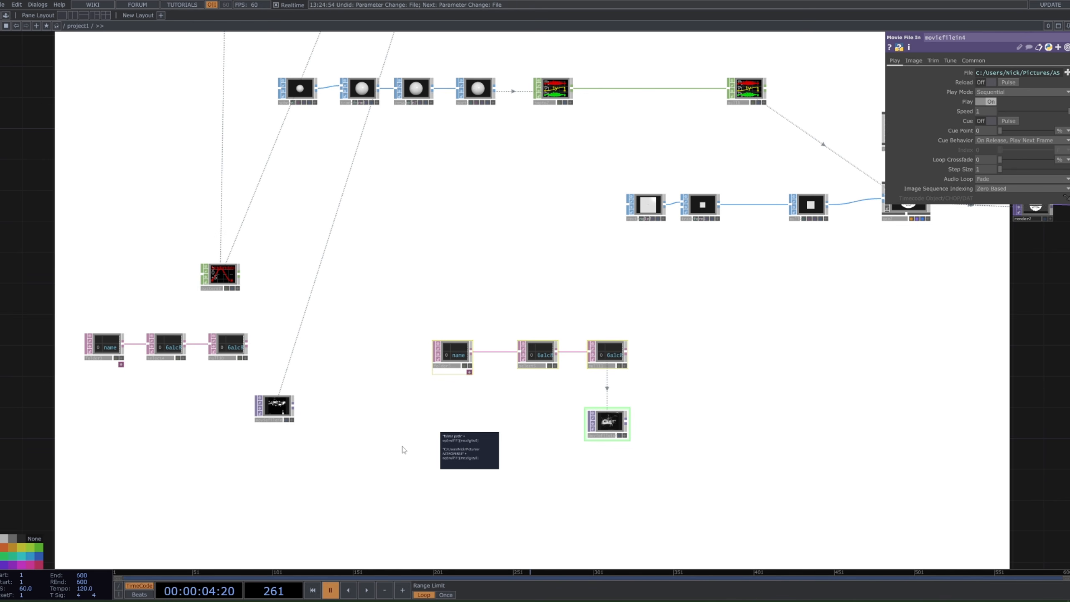
pyautogui.click(700, 411)
# Step: Examine the original Replicator COMP, its callbacks DAT and the grid of image TOPs connected to it
pyautogui.scroll(-6, 652, 389)
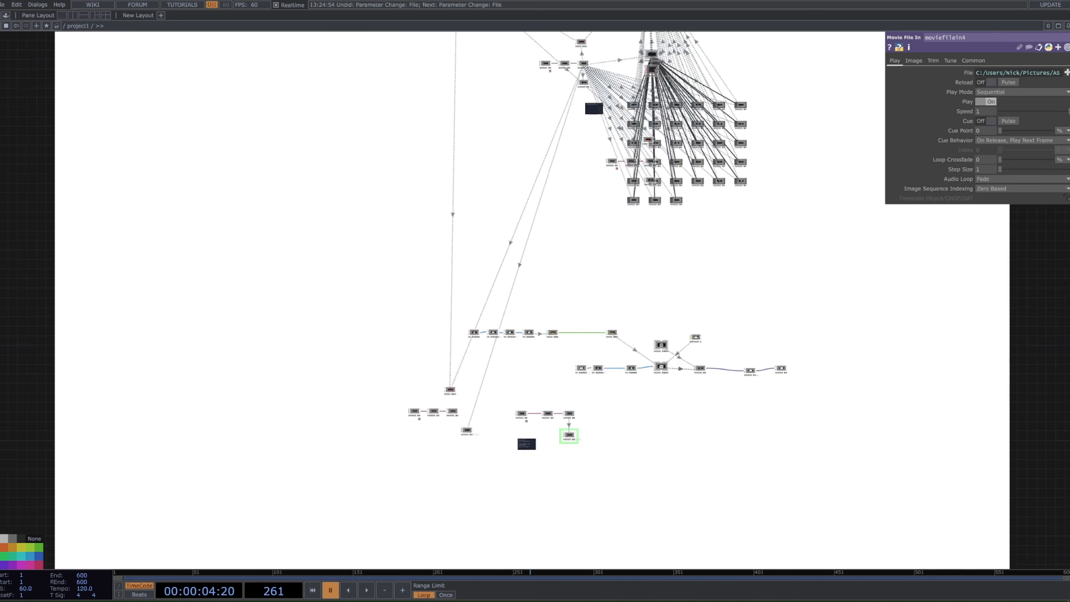
pyautogui.scroll(3, 616, 328)
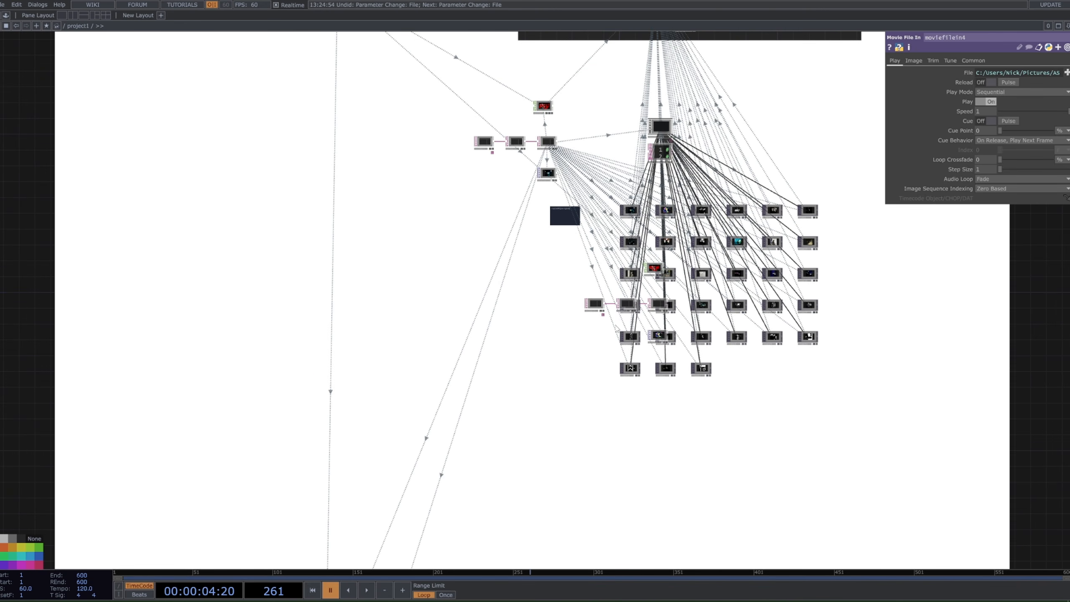
pyautogui.moveTo(569, 450); pyautogui.dragTo(561, 303)
pyautogui.scroll(-1, 561, 303)
pyautogui.scroll(6, 632, 95)
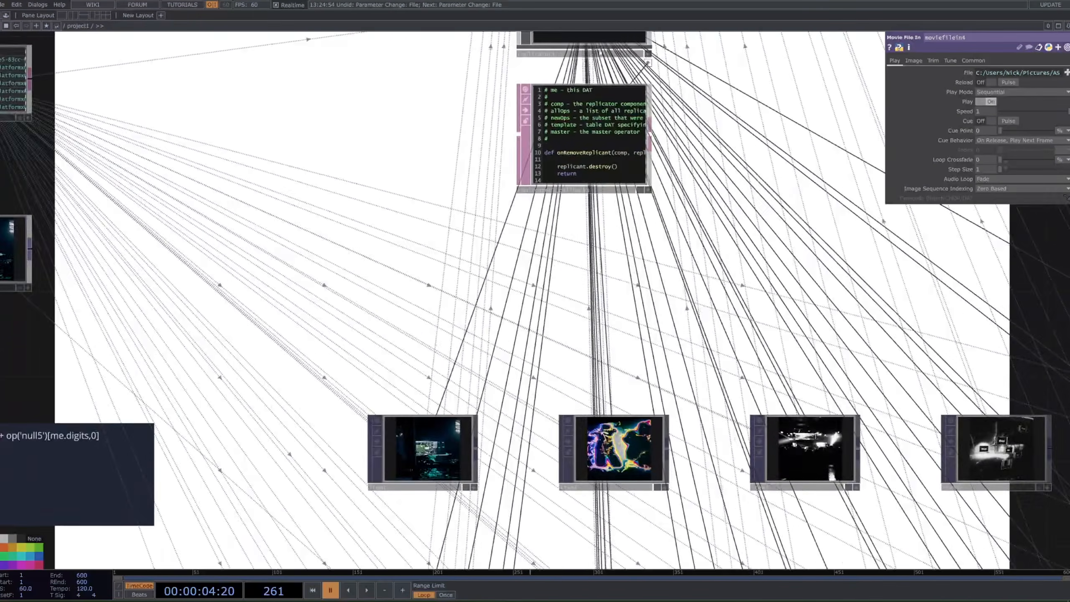
pyautogui.scroll(-5, 596, 131)
pyautogui.scroll(4, 595, 131)
pyautogui.scroll(-5, 595, 131)
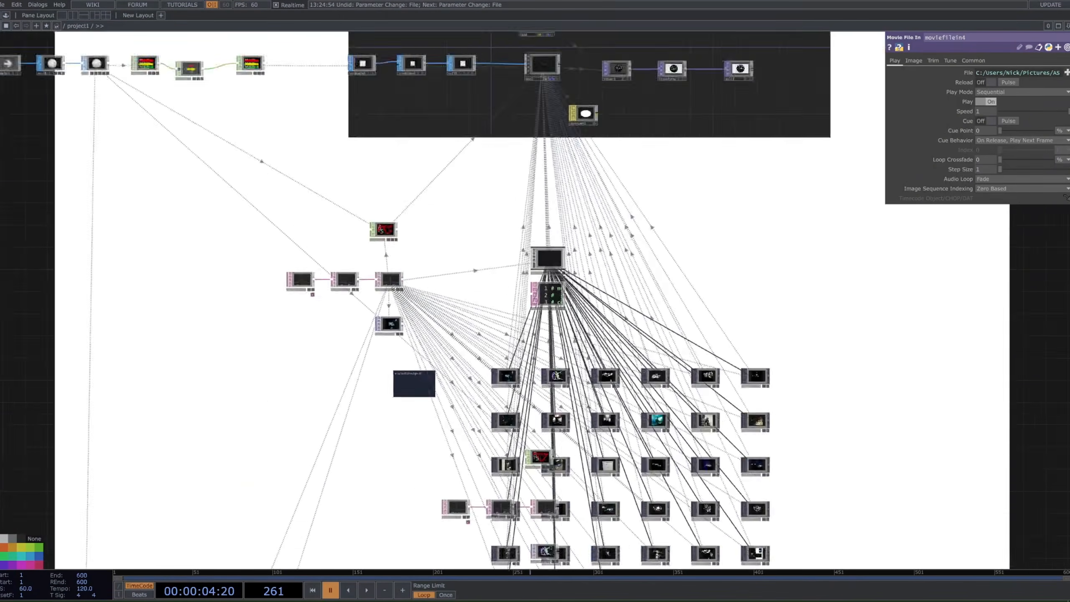
pyautogui.scroll(-2, 548, 296)
pyautogui.moveTo(458, 508); pyautogui.dragTo(422, 411)
pyautogui.scroll(3, 420, 415)
pyautogui.scroll(4, 574, 333)
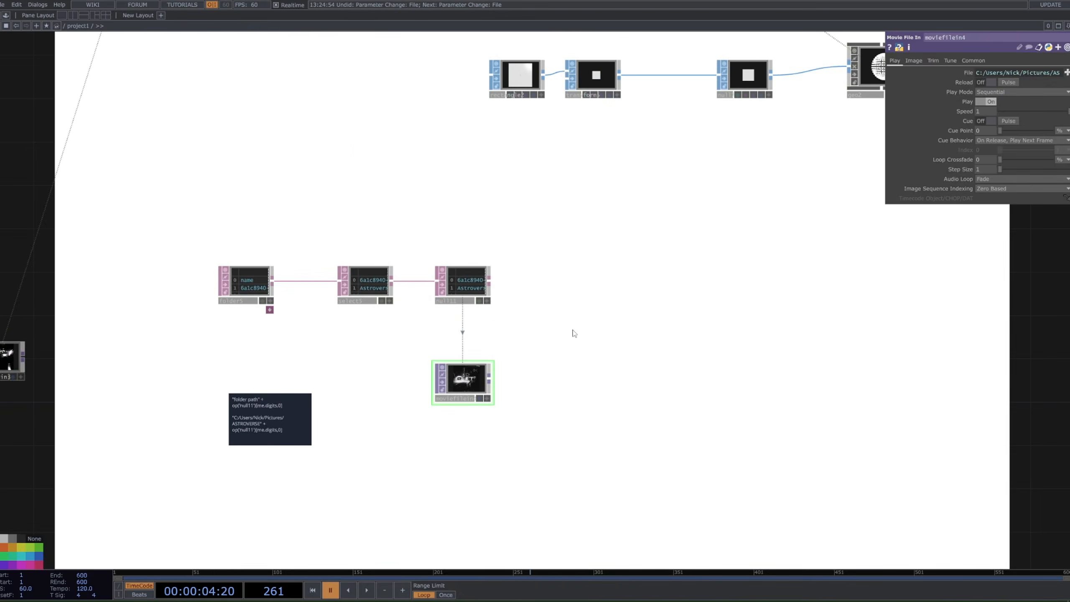
# Step: Add a Replicator COMP beside the new Null DAT
pyautogui.press('Tab')
pyautogui.write('re')
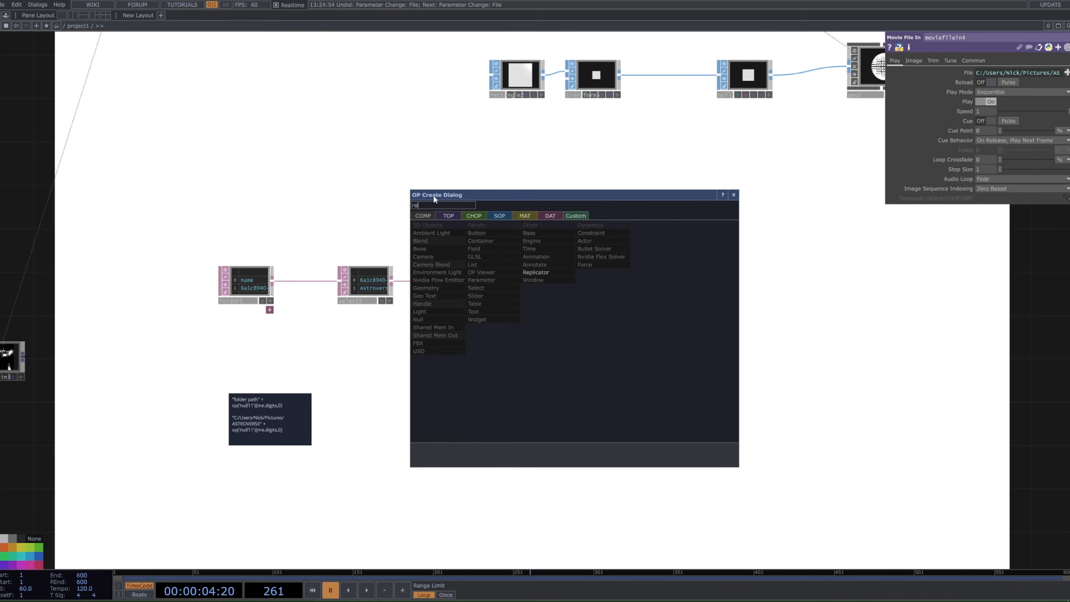
pyautogui.click(558, 272)
pyautogui.click(611, 284)
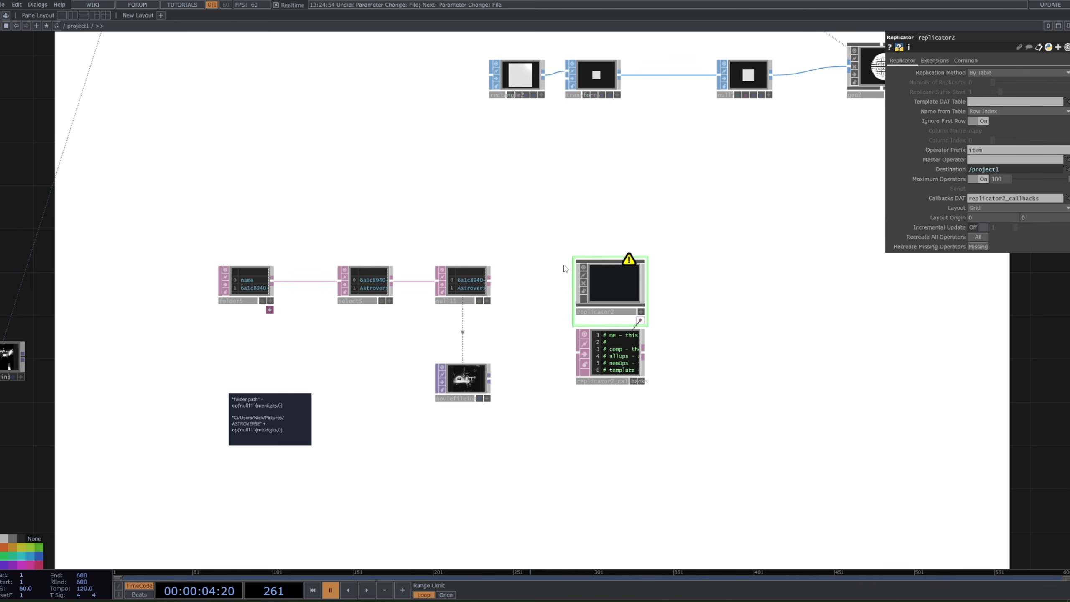
# Step: Assign the new Folder DAT, folder5, as the new Replicator COMP's Template DAT Table
pyautogui.click(992, 102)
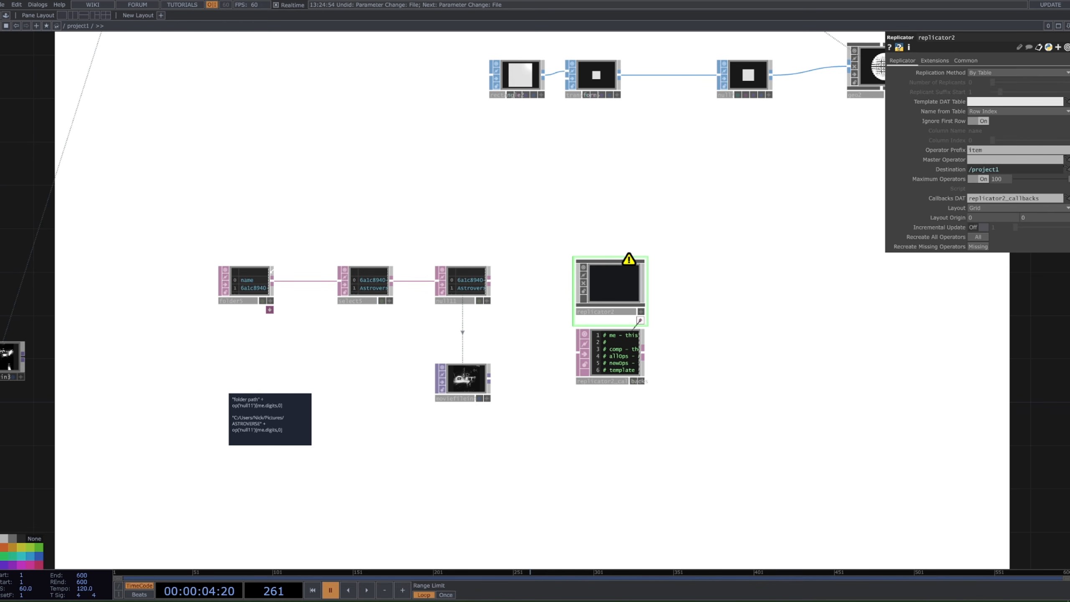
pyautogui.click(249, 287)
pyautogui.click(598, 295)
pyautogui.scroll(-5, 518, 289)
pyautogui.moveTo(518, 289); pyautogui.dragTo(462, 295)
pyautogui.moveTo(350, 376); pyautogui.dragTo(992, 102)
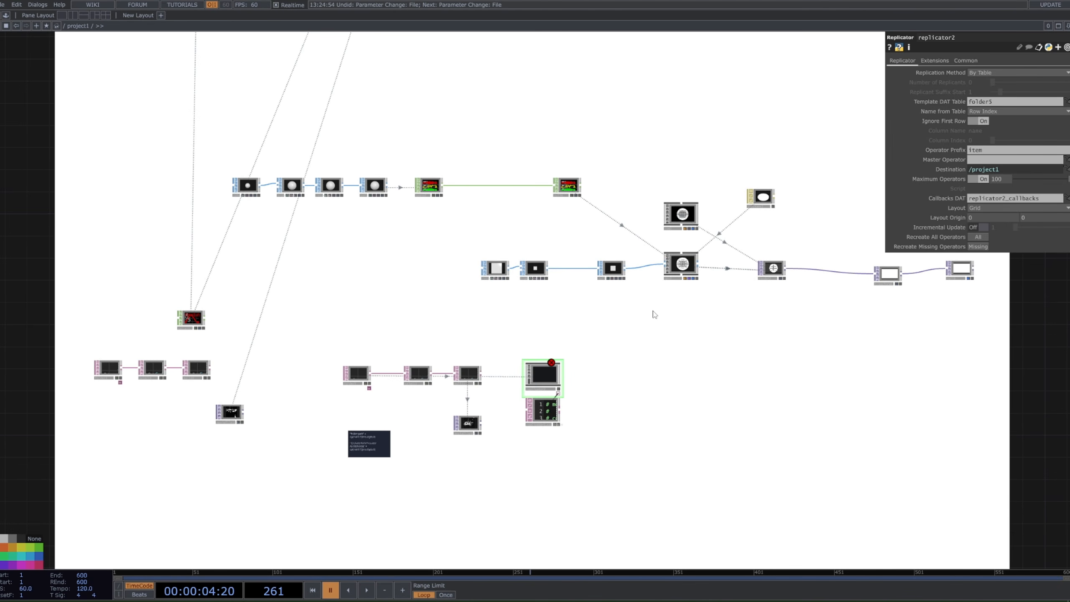
# Step: Move the original Replicator COMP beside its image grid and check its template table and master operator
pyautogui.click(531, 384)
pyautogui.moveTo(567, 399); pyautogui.dragTo(566, 467)
pyautogui.scroll(-3, 567, 467)
pyautogui.moveTo(567, 102); pyautogui.dragTo(523, 204)
pyautogui.scroll(3, 572, 133)
pyautogui.moveTo(574, 132); pyautogui.dragTo(385, 339)
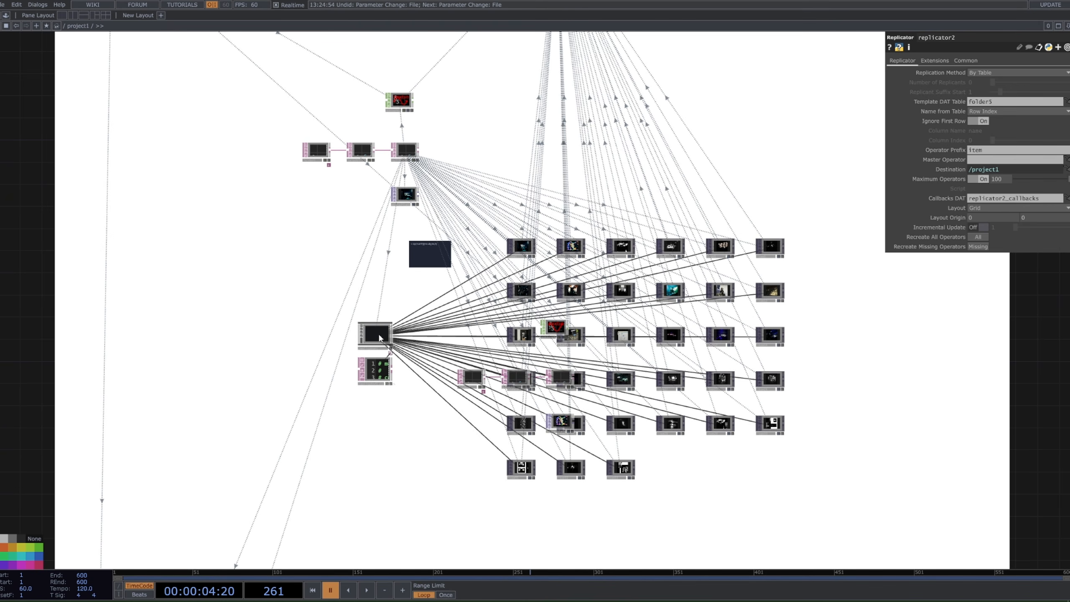
pyautogui.click(408, 156)
pyautogui.click(384, 332)
# Step: Set the new Replicator COMP's Template DAT Table to the new Null DAT, null11
pyautogui.scroll(-3, 317, 393)
pyautogui.moveTo(305, 458); pyautogui.dragTo(391, 220)
pyautogui.moveTo(388, 476); pyautogui.dragTo(392, 434)
pyautogui.scroll(3, 394, 470)
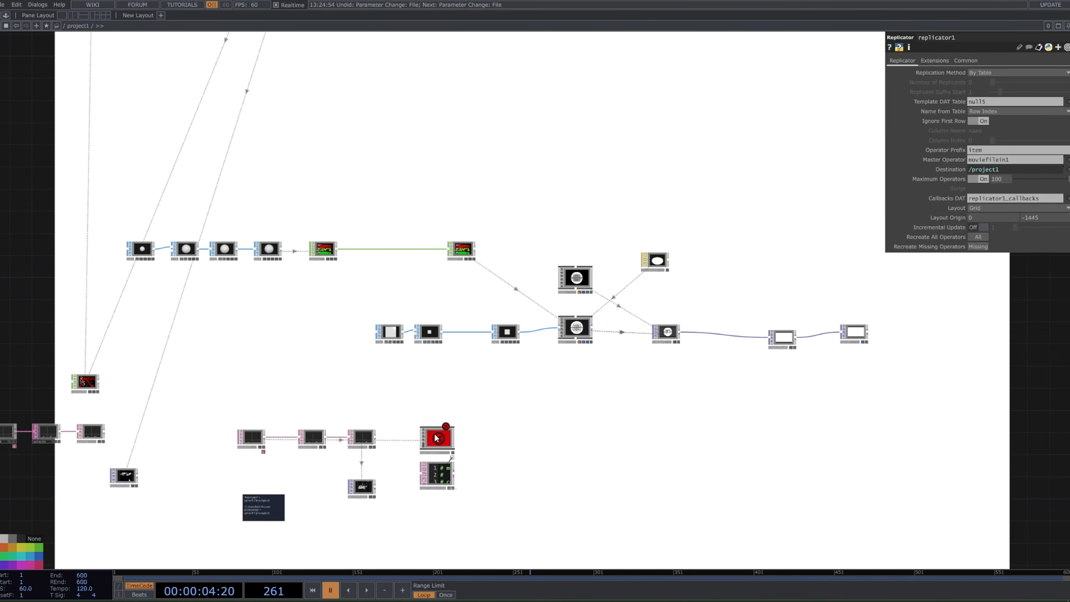
pyautogui.click(438, 439)
pyautogui.scroll(3, 386, 440)
pyautogui.moveTo(353, 404); pyautogui.dragTo(340, 354)
pyautogui.scroll(2, 340, 354)
pyautogui.moveTo(316, 402); pyautogui.dragTo(991, 99)
# Step: Set the new Replicator COMP's Master Operator to the new Movie File In TOP, moviefilein4
pyautogui.moveTo(777, 223); pyautogui.dragTo(702, 123)
pyautogui.scroll(-3, 641, 295)
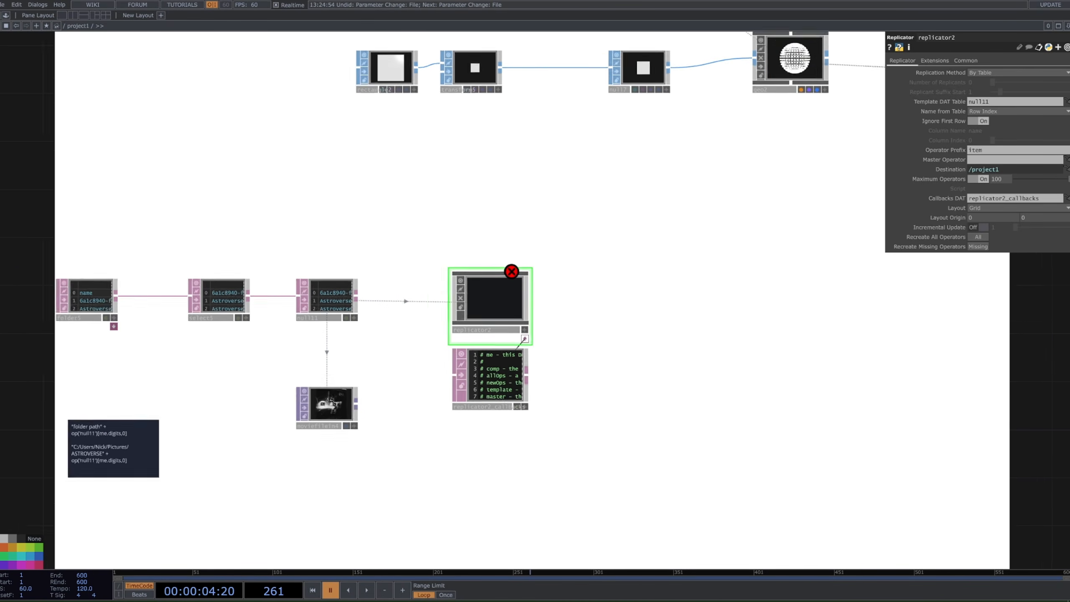
pyautogui.scroll(3, 618, 362)
pyautogui.moveTo(618, 362); pyautogui.dragTo(718, 294)
pyautogui.click(976, 160)
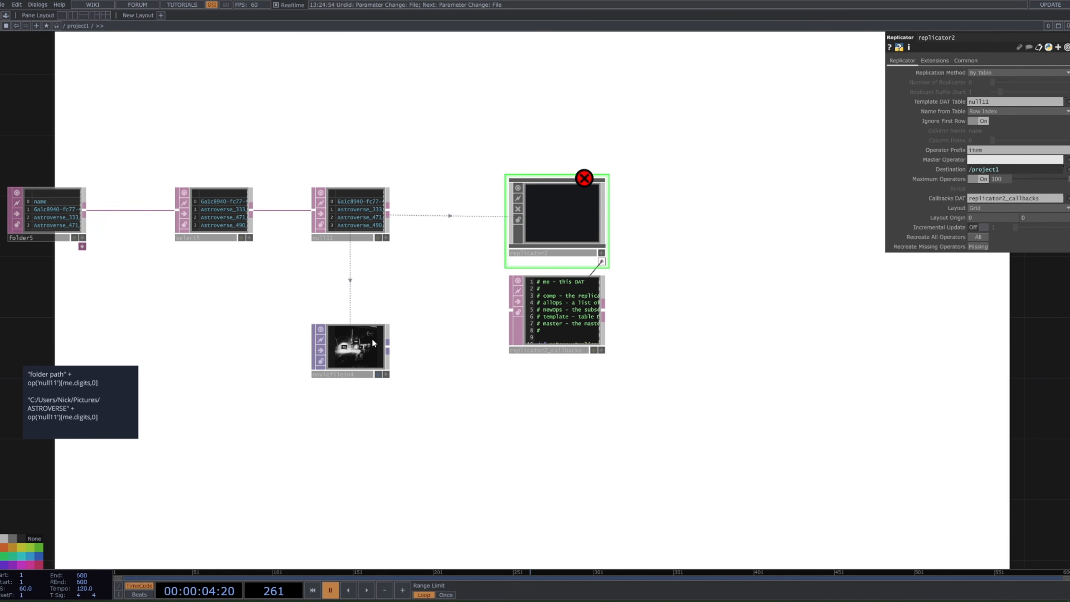
pyautogui.moveTo(372, 338); pyautogui.dragTo(1011, 160)
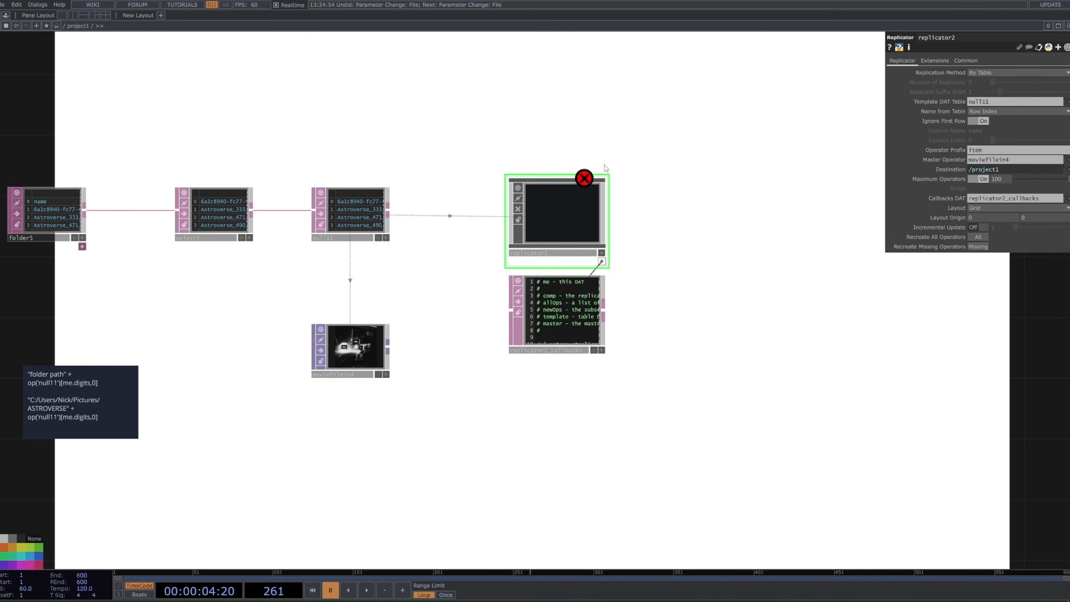
# Step: Inspect the new Replicator COMP's error and the operators in the original Replicator's image grid
pyautogui.middleClick(580, 179)
pyautogui.scroll(-6, 641, 158)
pyautogui.scroll(-1, 640, 158)
pyautogui.moveTo(640, 158); pyautogui.dragTo(545, 67)
pyautogui.moveTo(720, 127); pyautogui.dragTo(695, 325)
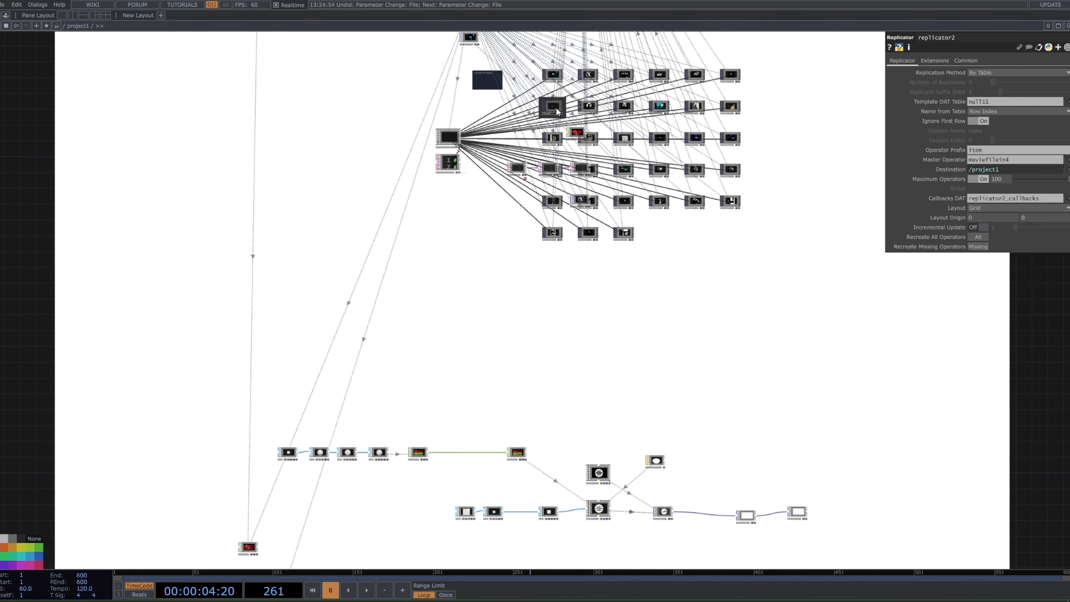
# Step: Set the new Replicator COMP's Operator Prefix to photo
pyautogui.doubleClick(975, 151)
pyautogui.scroll(-1, 827, 225)
pyautogui.moveTo(827, 224); pyautogui.dragTo(866, 46)
pyautogui.scroll(10, 577, 384)
pyautogui.click(975, 152)
pyautogui.doubleClick(977, 151)
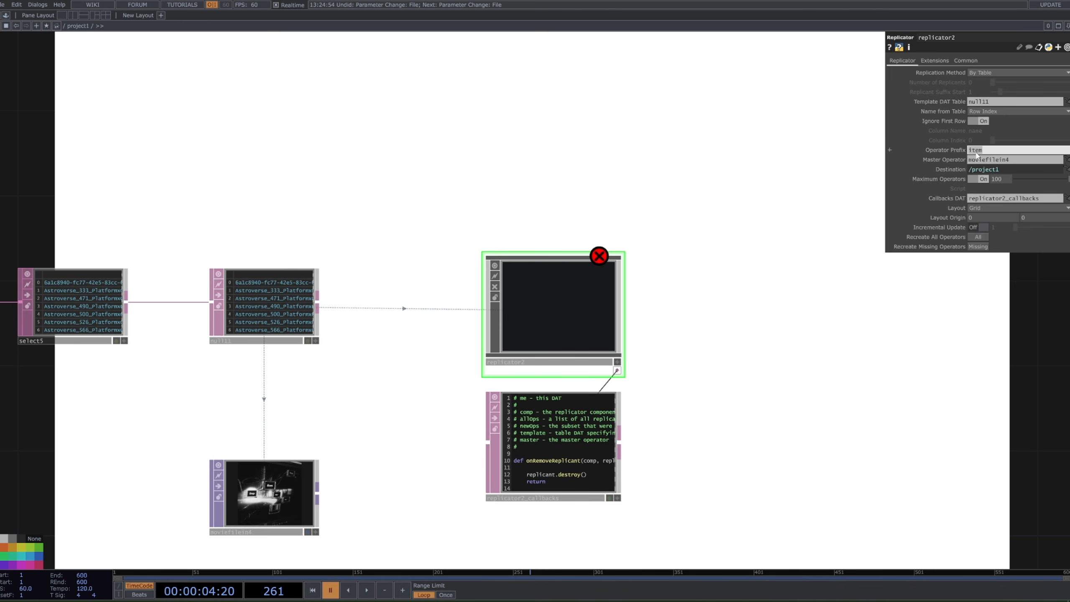
pyautogui.write('photo')
pyautogui.press('Return')
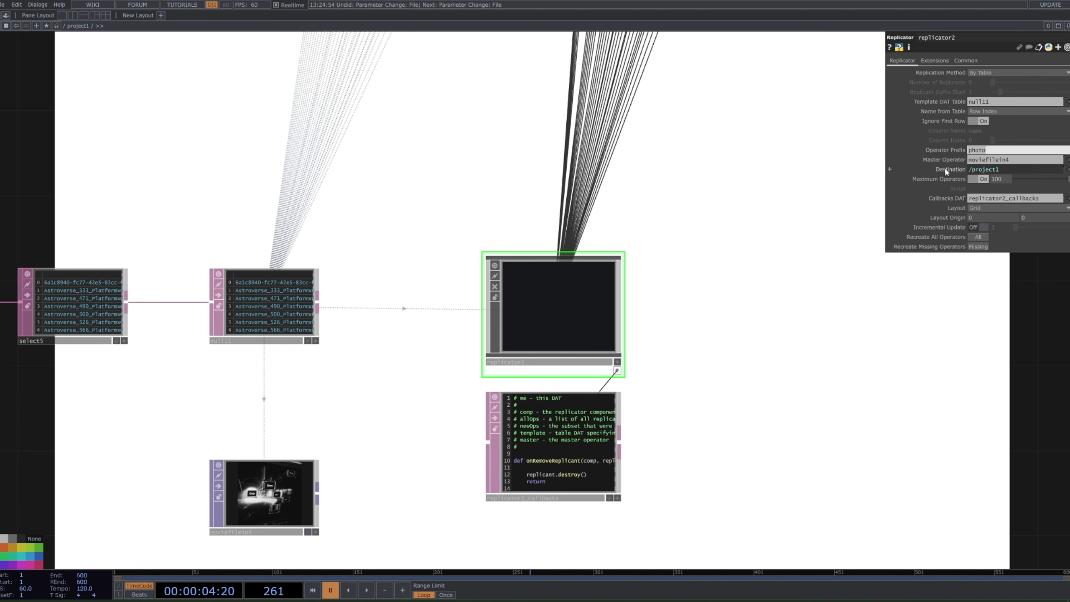
# Step: Set the new Replicator's Layout Origin Y to -4800 to move its replicated photo grid below the original network
pyautogui.scroll(-5, 641, 416)
pyautogui.scroll(-5, 642, 416)
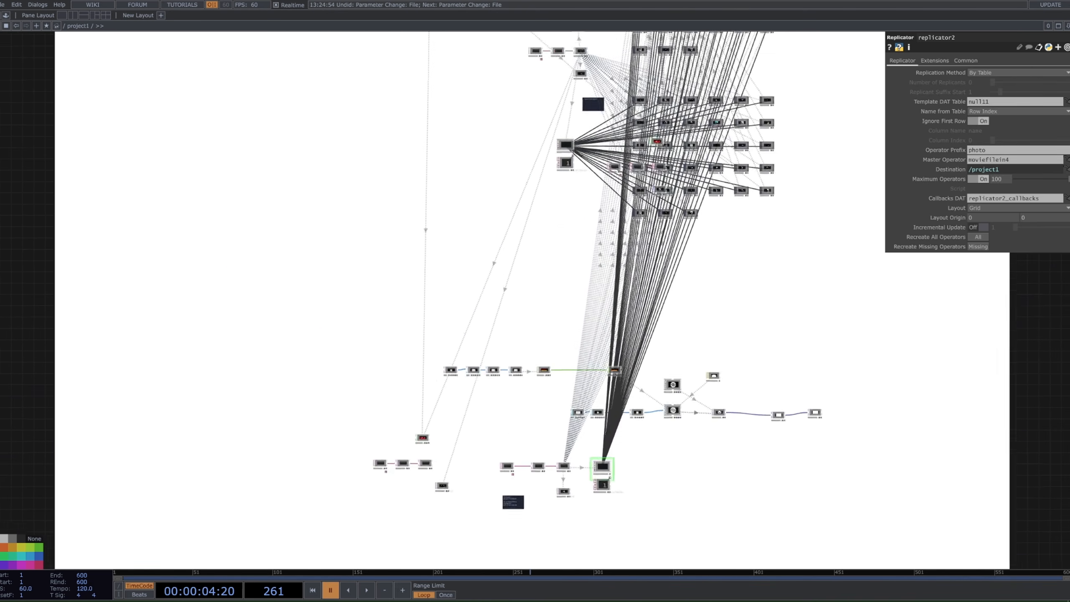
pyautogui.scroll(8, 675, 234)
pyautogui.scroll(-6, 457, 488)
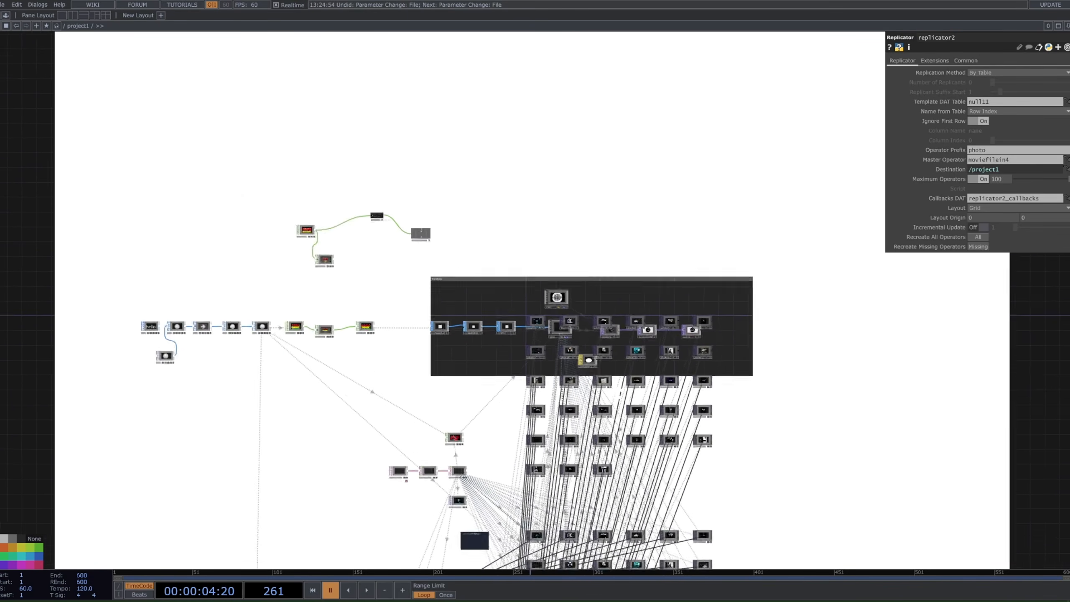
pyautogui.scroll(8, 501, 497)
pyautogui.scroll(3, 447, 359)
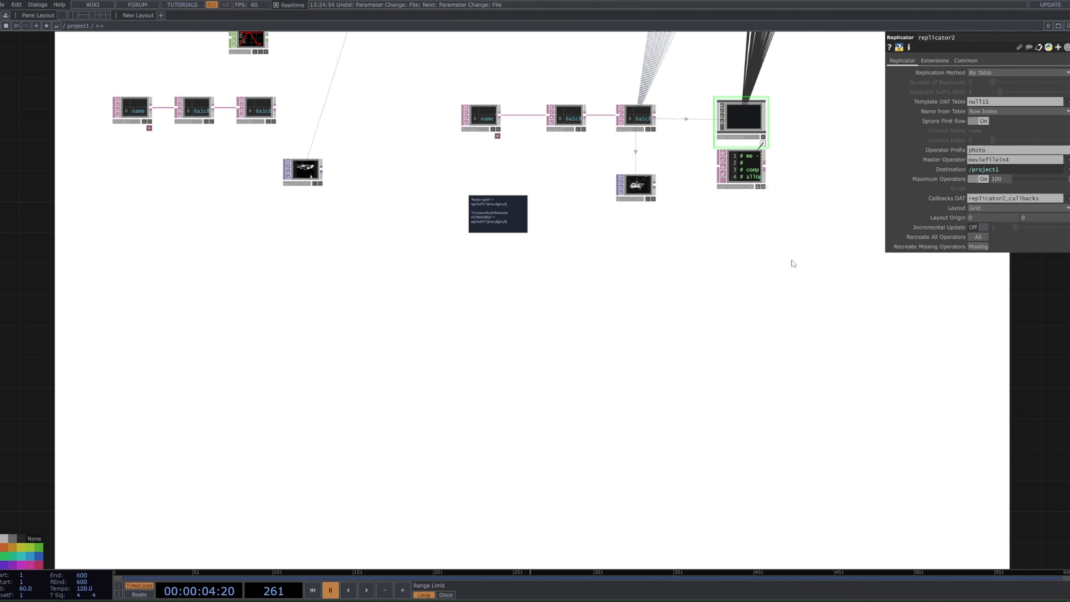
pyautogui.moveTo(793, 262); pyautogui.dragTo(512, 300)
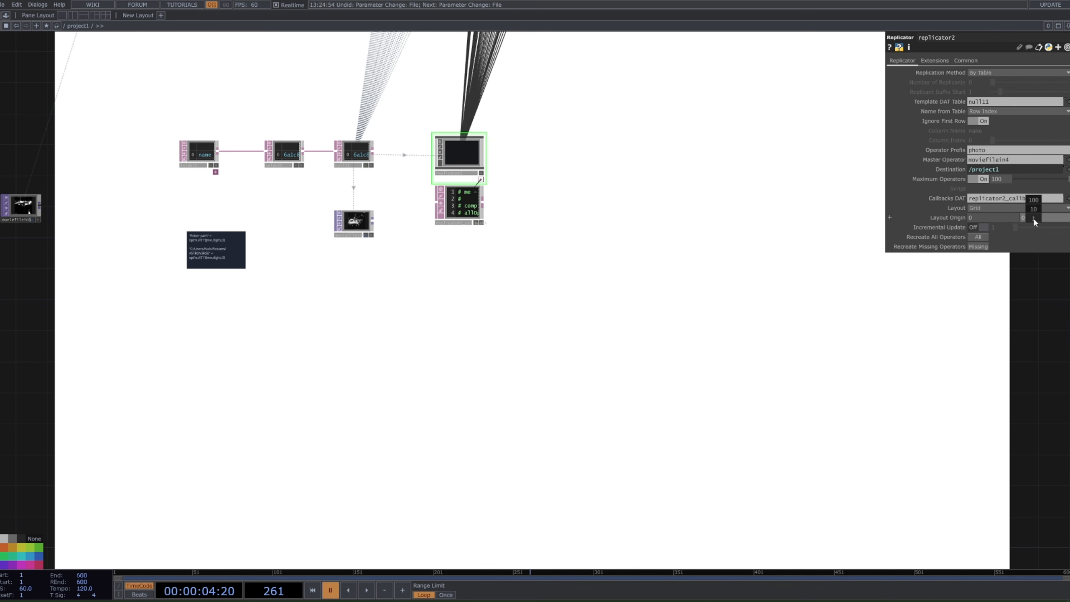
pyautogui.moveTo(1033, 217); pyautogui.dragTo(1034, 218, button='middle')
pyautogui.moveTo(1032, 218); pyautogui.dragTo(1039, 206, button='middle')
pyautogui.moveTo(593, 110); pyautogui.dragTo(434, 86)
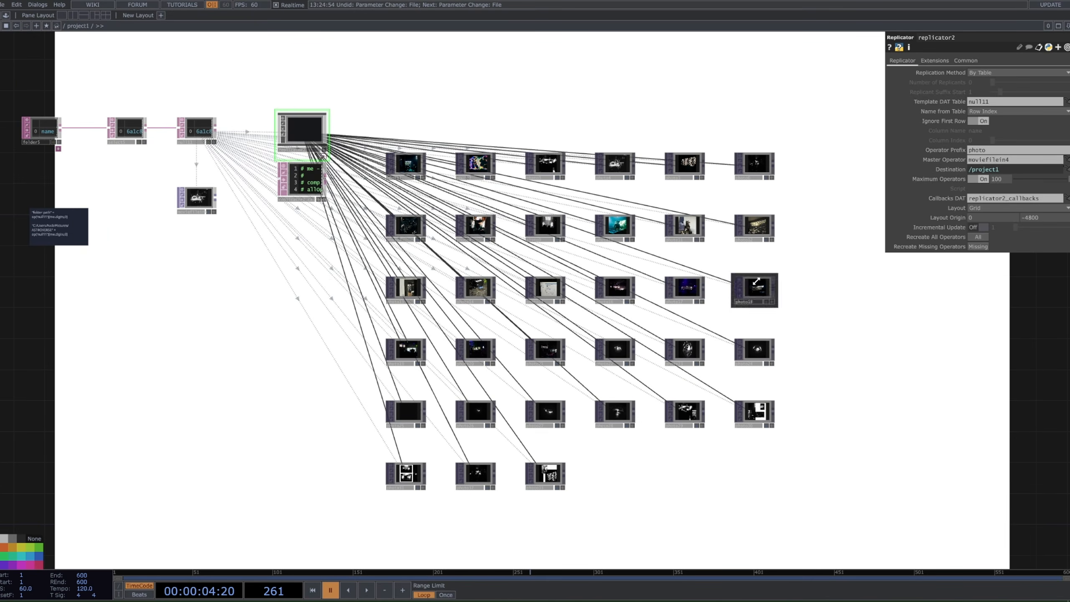
# Step: Examine the replicated photo operators and compare them with the file names listed in null11
pyautogui.scroll(-5, 824, 217)
pyautogui.scroll(2, 825, 216)
pyautogui.moveTo(837, 170); pyautogui.dragTo(516, 363, button='right')
pyautogui.scroll(4, 551, 157)
pyautogui.scroll(-2, 552, 156)
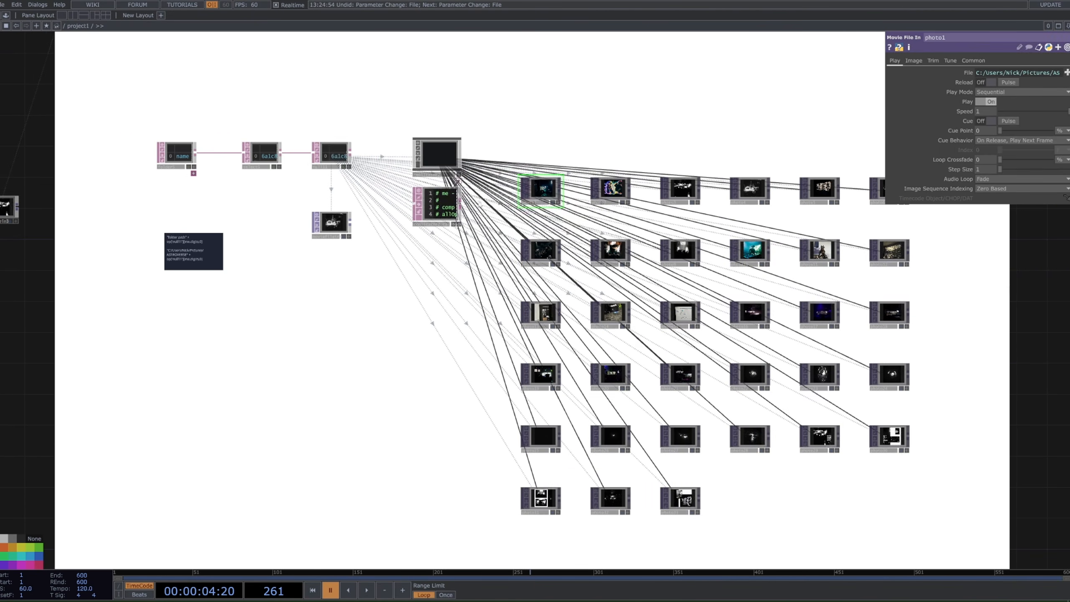
pyautogui.click(336, 157)
pyautogui.scroll(6, 336, 157)
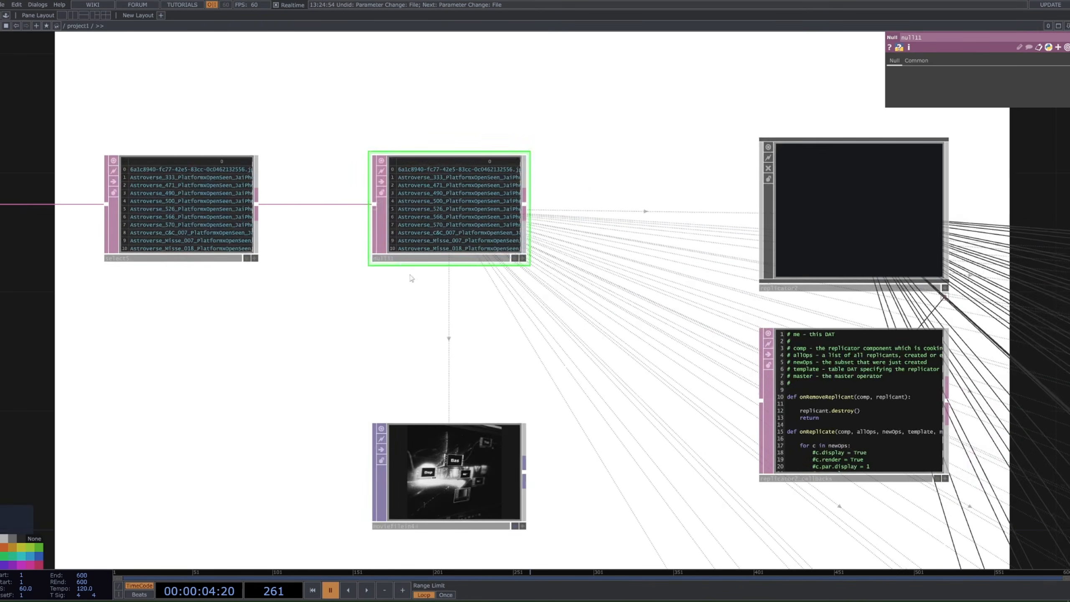
pyautogui.scroll(5, 449, 180)
pyautogui.scroll(-1, 341, 321)
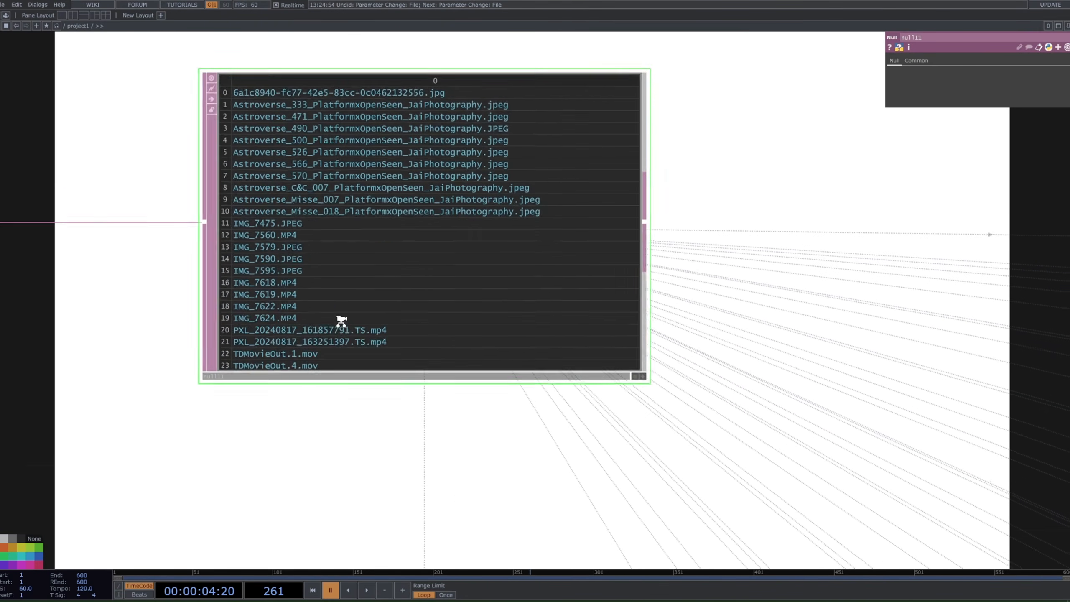
pyautogui.scroll(-8, 341, 321)
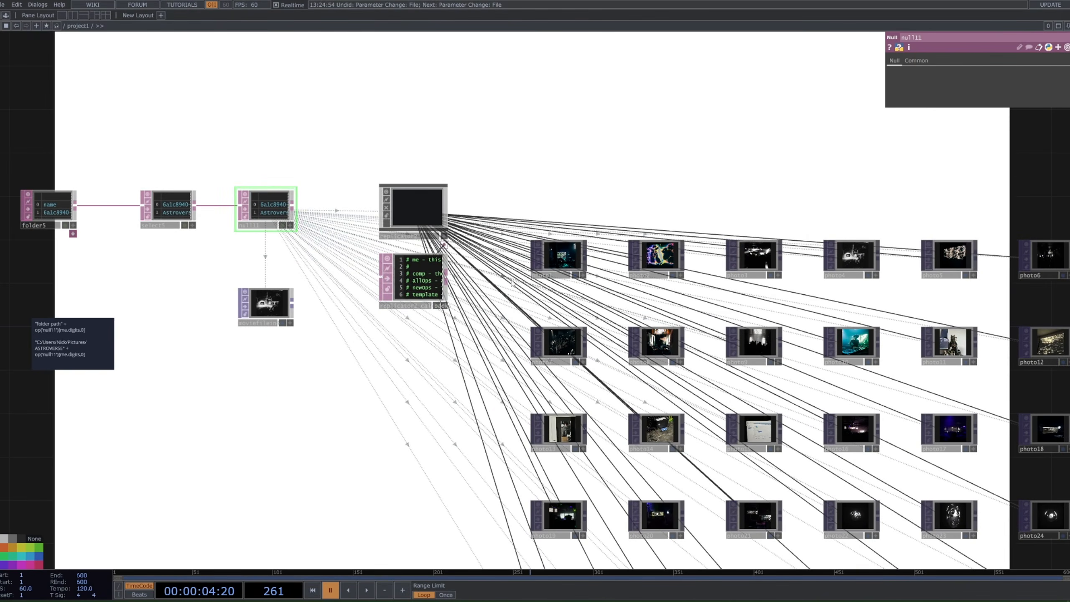
# Step: Recreate all operators of the new Replicator COMP, replicator2
pyautogui.click(406, 202)
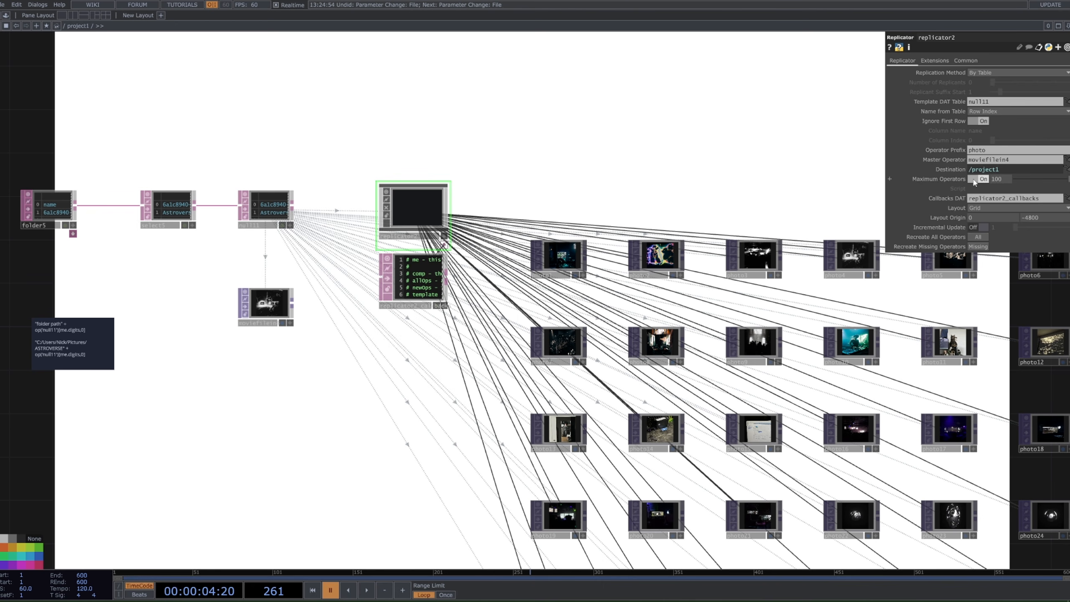
pyautogui.click(981, 238)
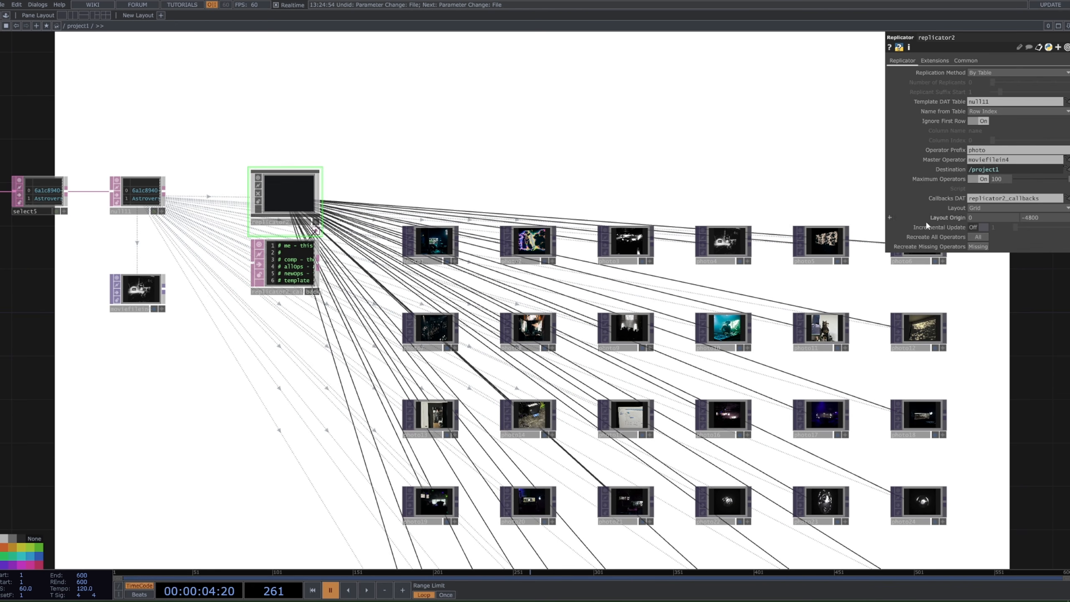
pyautogui.press('h')
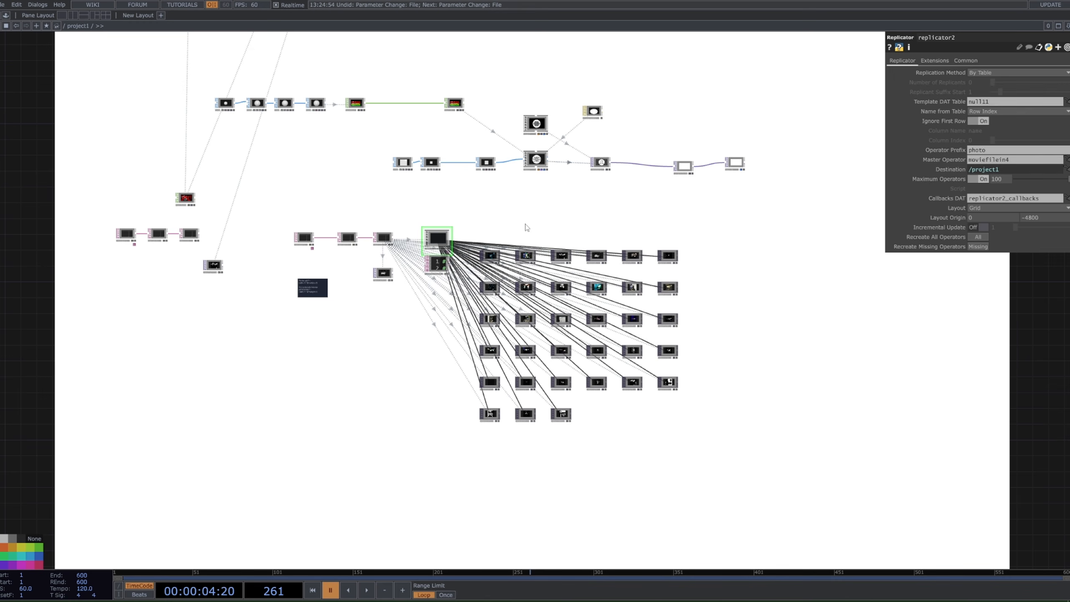
# Step: Examine the original Geometry COMP geo1's instancing and instance texture parameters
pyautogui.scroll(-6, 535, 230)
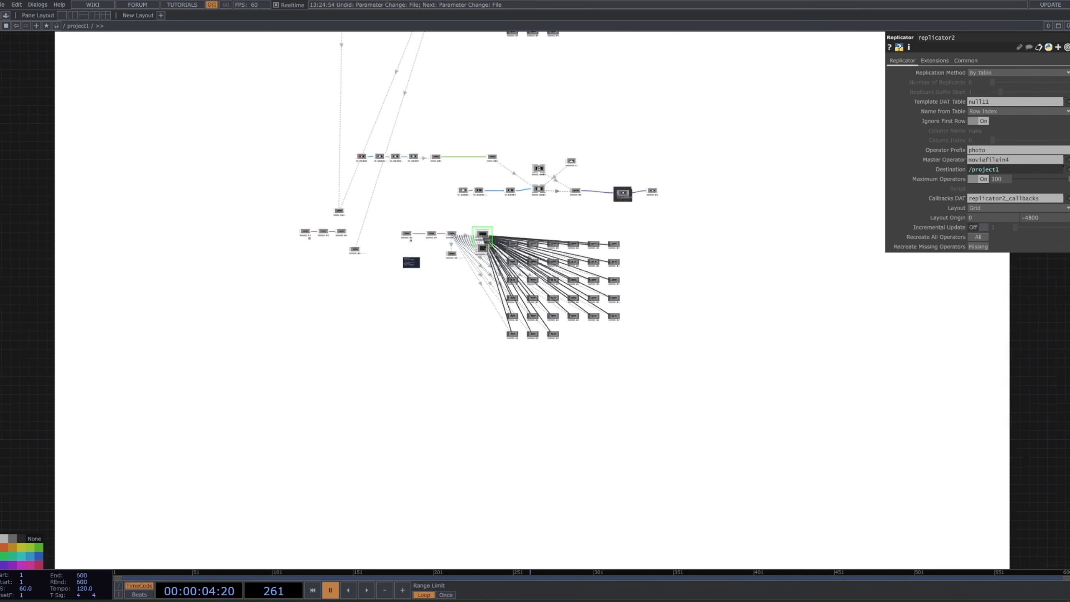
pyautogui.moveTo(613, 240); pyautogui.dragTo(586, 484)
pyautogui.scroll(3, 529, 119)
pyautogui.scroll(2, 506, 95)
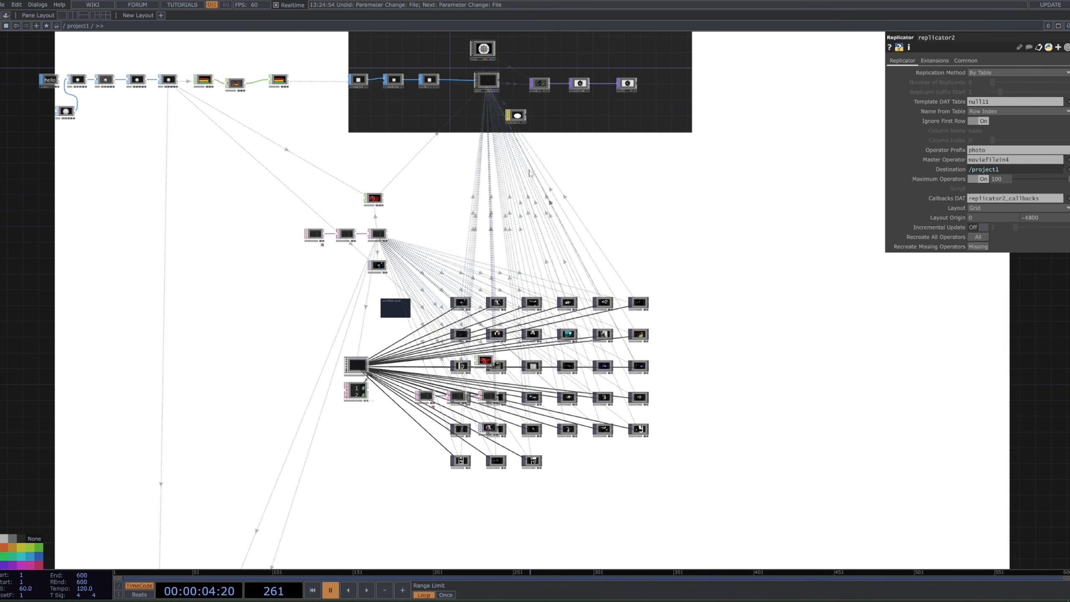
pyautogui.click(500, 95)
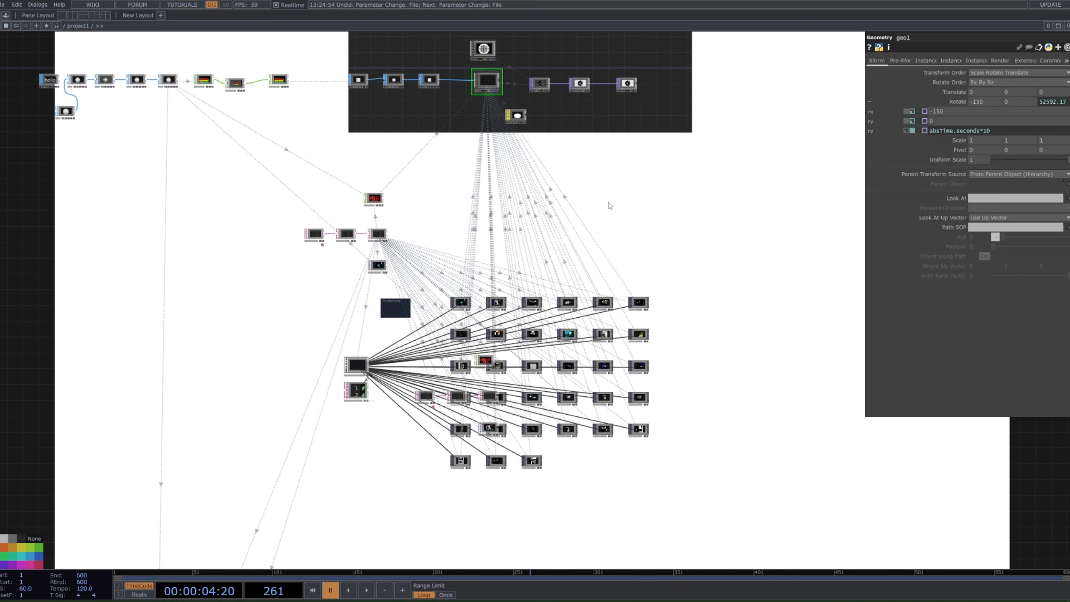
pyautogui.click(952, 62)
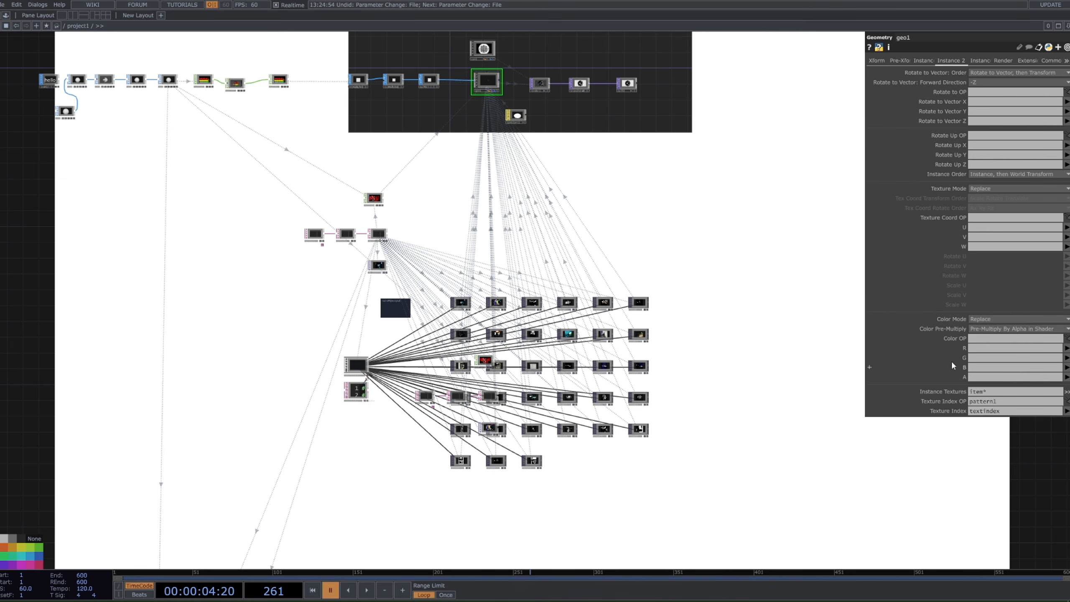
pyautogui.click(925, 61)
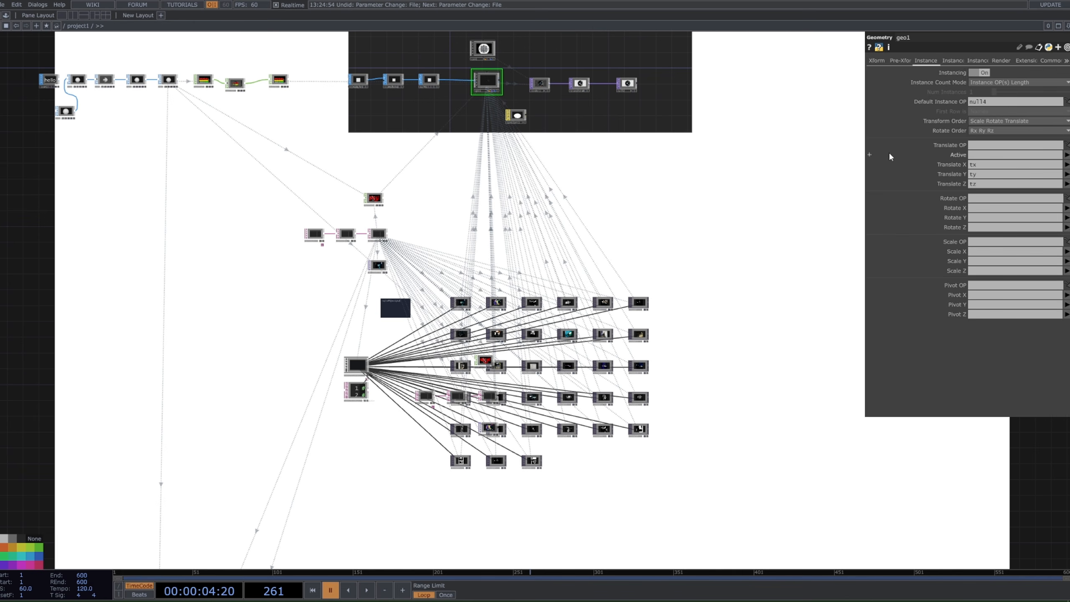
pyautogui.scroll(-3, 757, 336)
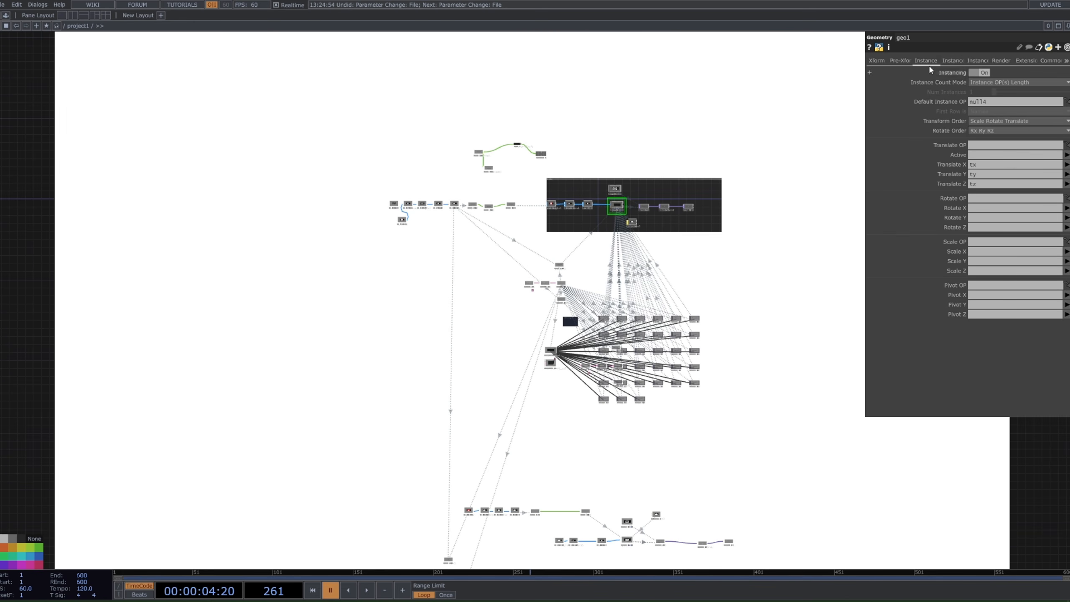
pyautogui.click(947, 60)
# Step: Set the new Geometry COMP geo2's Instance Textures to photo*
pyautogui.moveTo(795, 360); pyautogui.dragTo(777, 229)
pyautogui.moveTo(710, 457); pyautogui.dragTo(726, 293)
pyautogui.scroll(3, 638, 352)
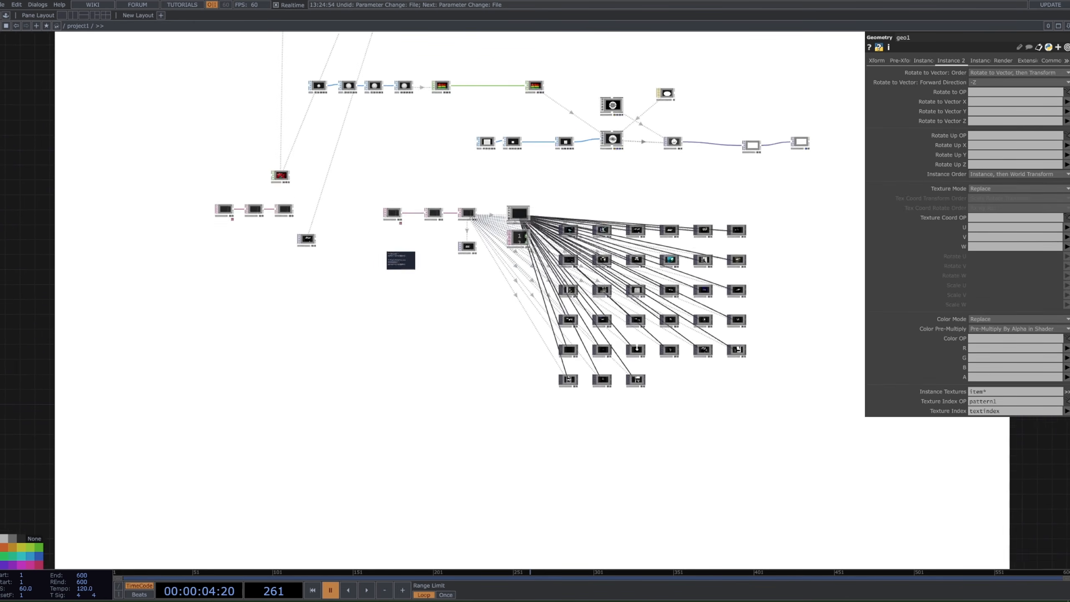
pyautogui.scroll(5, 674, 156)
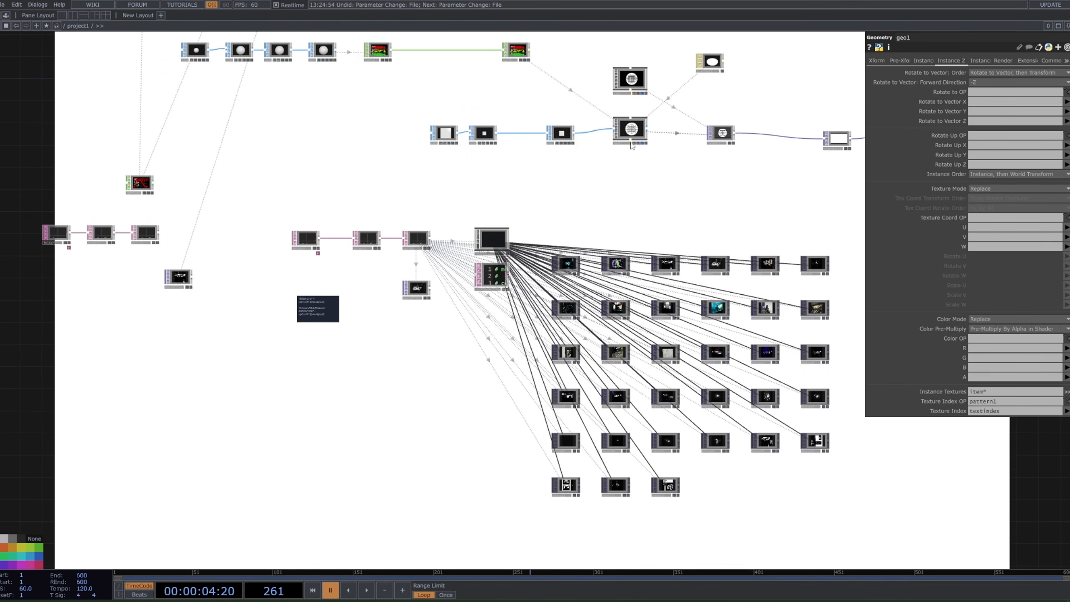
pyautogui.click(635, 129)
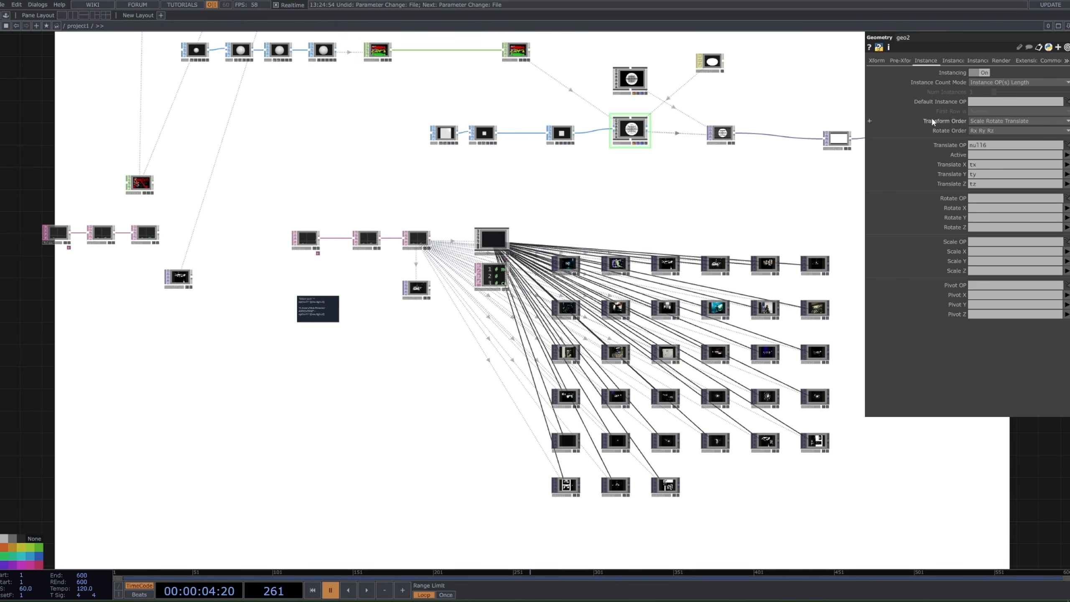
pyautogui.click(952, 61)
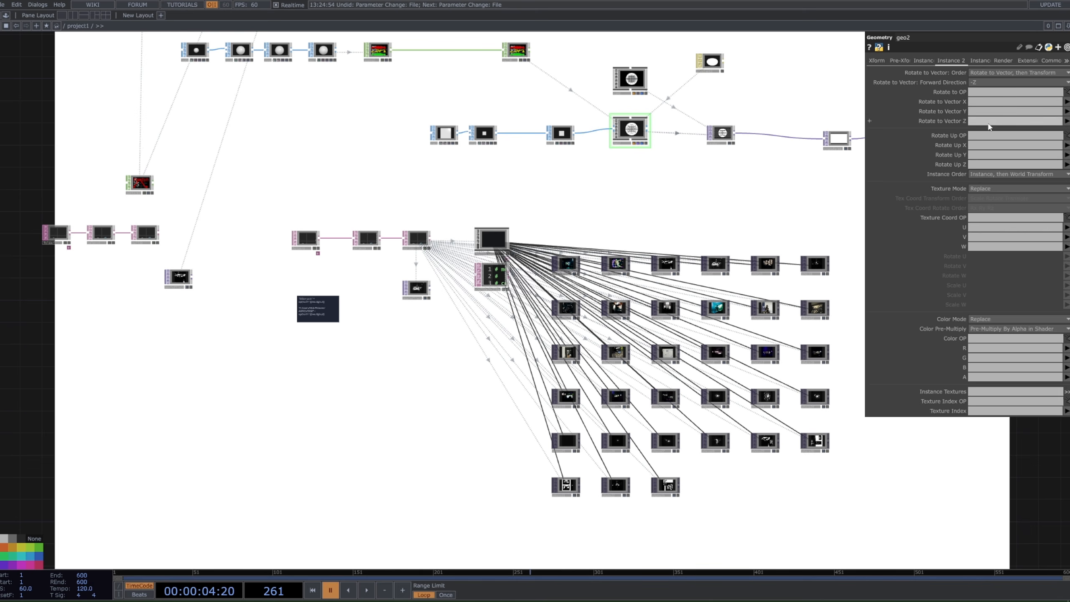
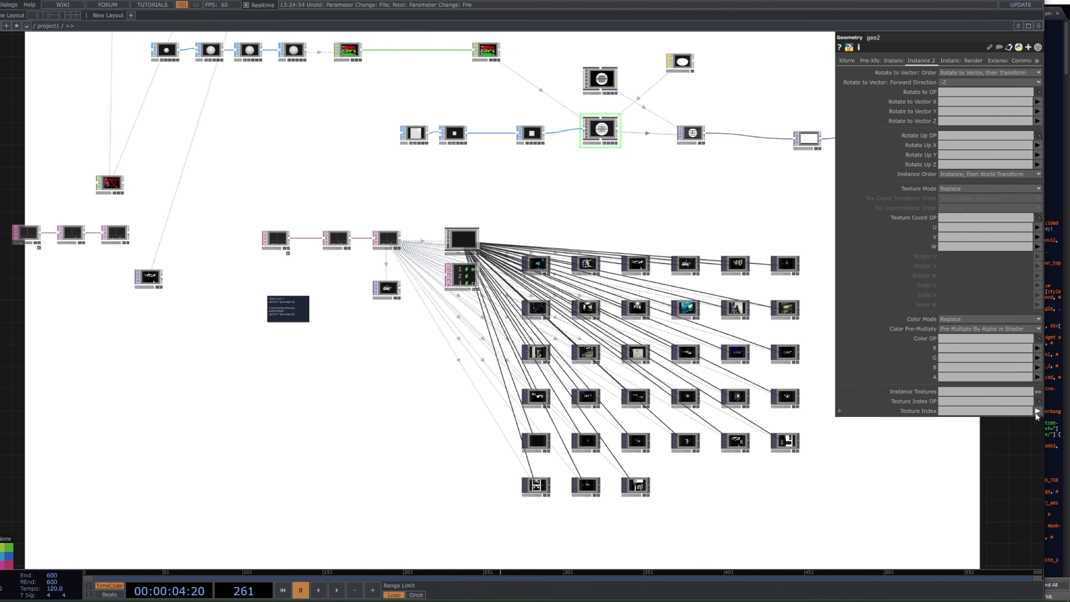
pyautogui.click(992, 392)
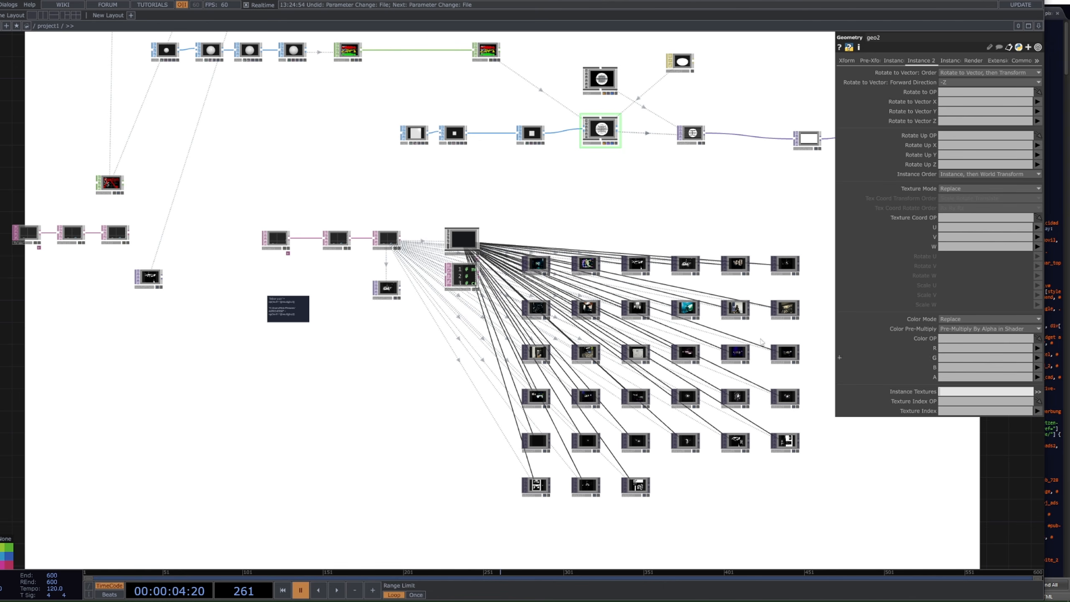
pyautogui.scroll(5, 592, 268)
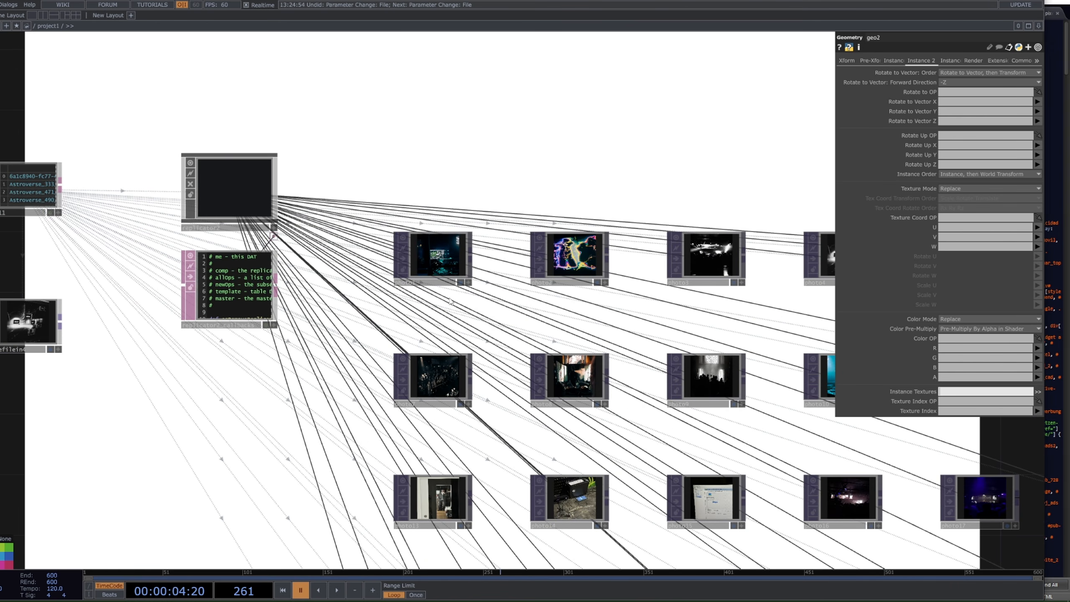
pyautogui.click(1038, 392)
pyautogui.click(1038, 392)
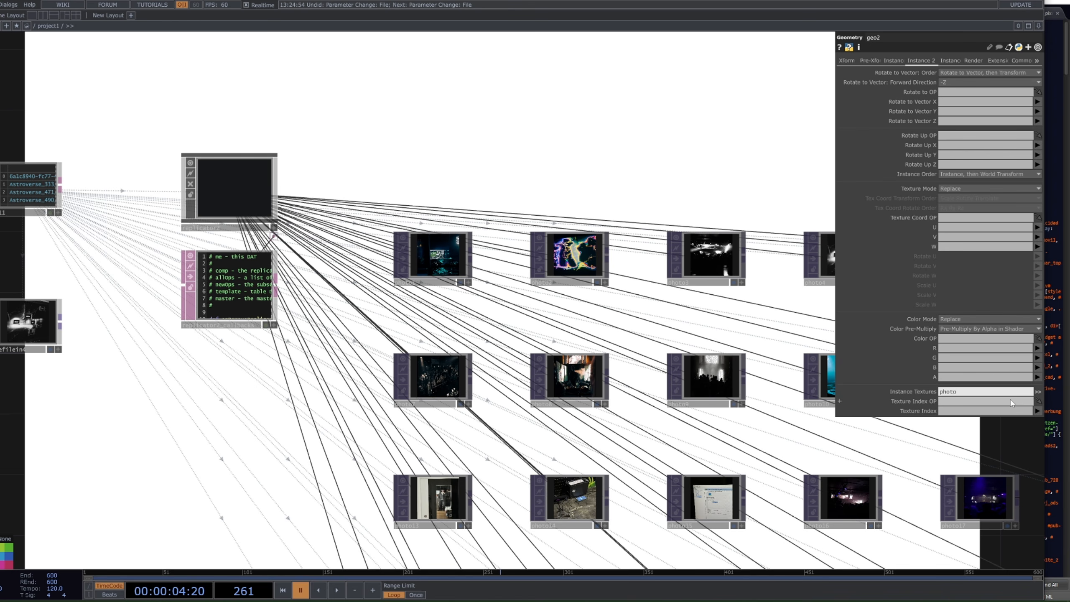
pyautogui.write('*')
pyautogui.press('Return')
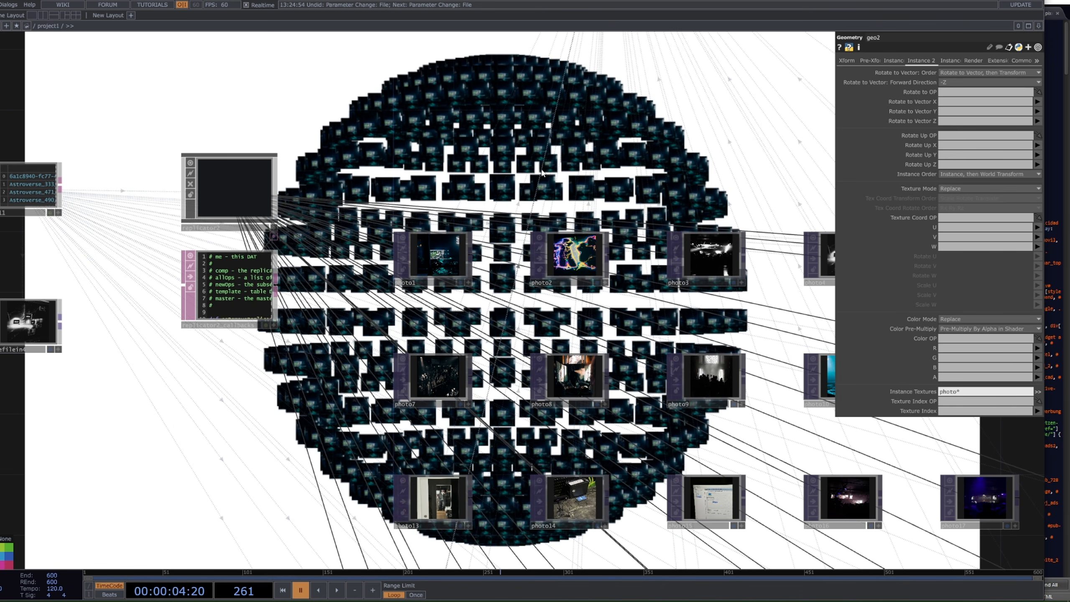
# Step: Check the Texture Index OP and Texture Index settings on the original Geometry COMP geo1
pyautogui.scroll(-4, 543, 173)
pyautogui.moveTo(736, 187); pyautogui.dragTo(589, 238)
pyautogui.scroll(-2, 649, 280)
pyautogui.scroll(2, 523, 208)
pyautogui.scroll(-1, 640, 290)
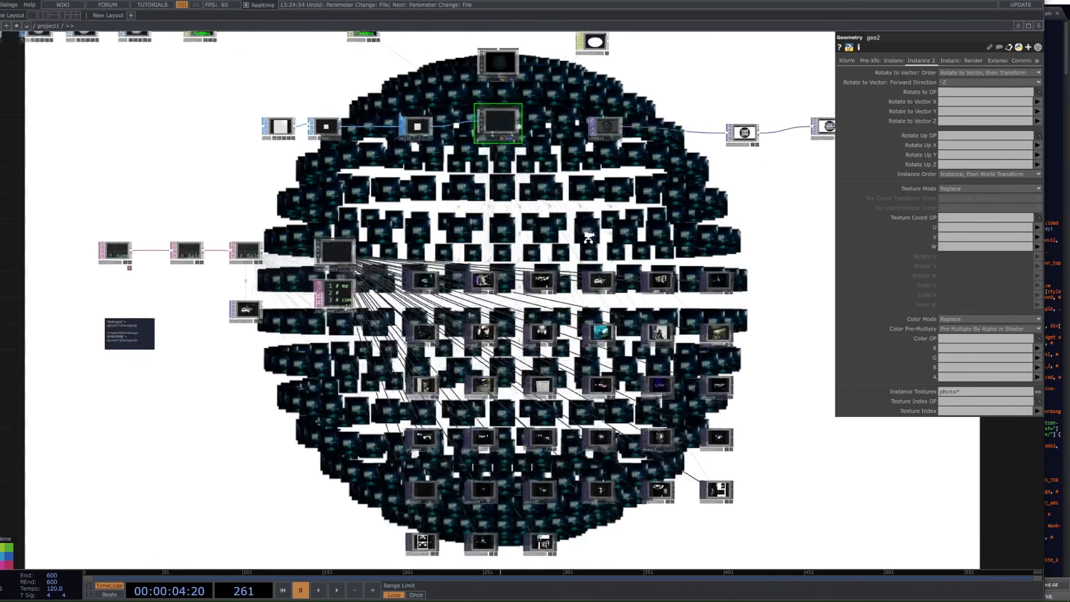
pyautogui.scroll(-1, 588, 253)
pyautogui.moveTo(872, 342); pyautogui.dragTo(879, 450)
pyautogui.scroll(-1, 565, 287)
pyautogui.moveTo(566, 287); pyautogui.dragTo(598, 563)
pyautogui.scroll(-4, 595, 449)
pyautogui.click(561, 84)
pyautogui.moveTo(557, 463); pyautogui.dragTo(562, 316)
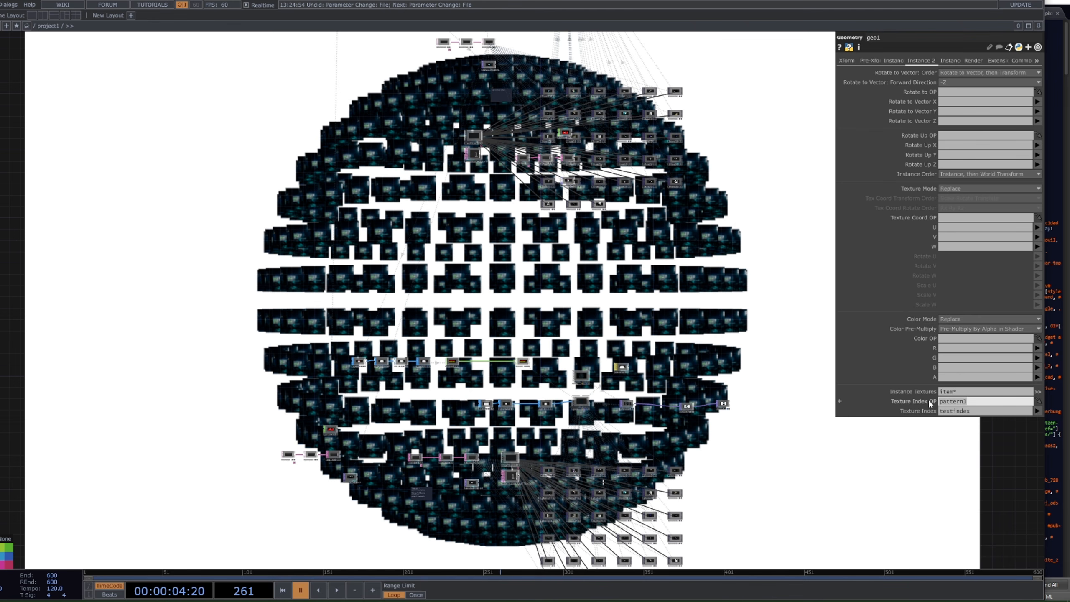
# Step: Examine geo2's textured sphere and its render output alongside the replicated photo operators
pyautogui.moveTo(553, 439); pyautogui.dragTo(562, 385)
pyautogui.scroll(2, 562, 386)
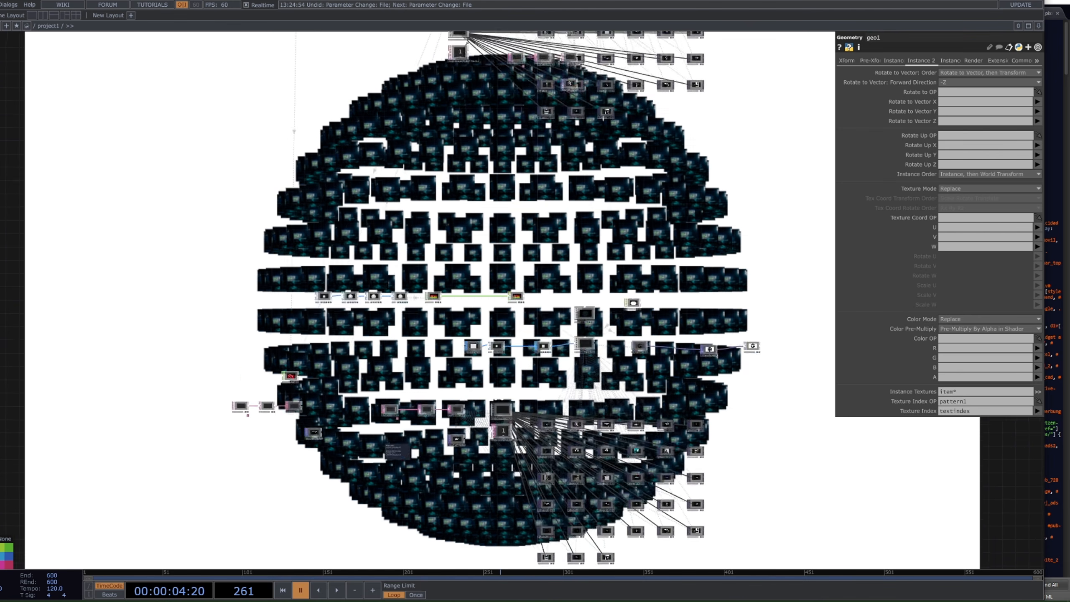
pyautogui.scroll(3, 561, 386)
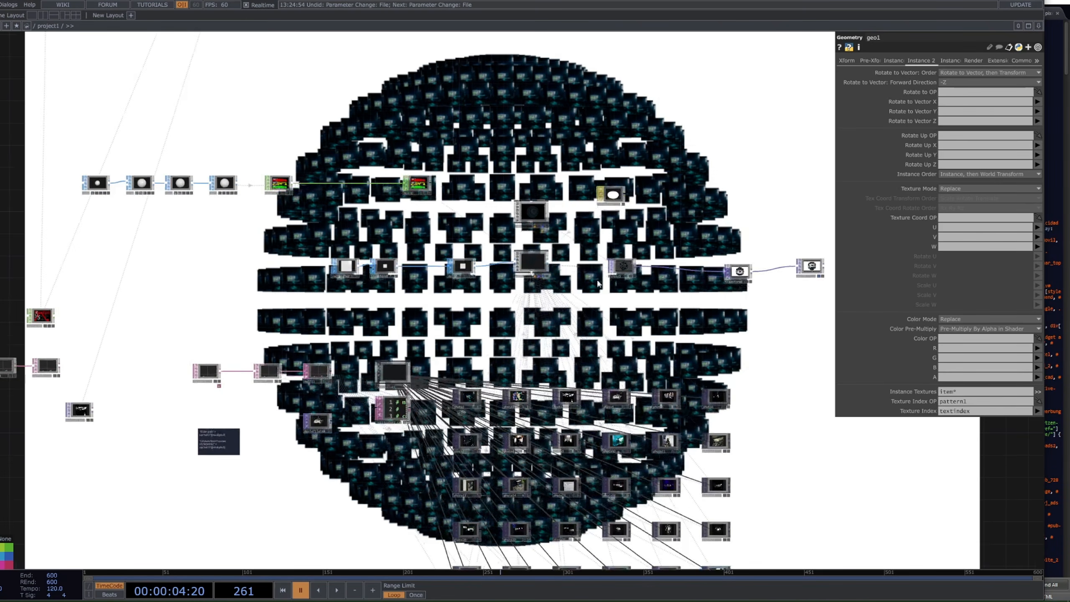
pyautogui.scroll(2, 541, 230)
pyautogui.scroll(8, 657, 272)
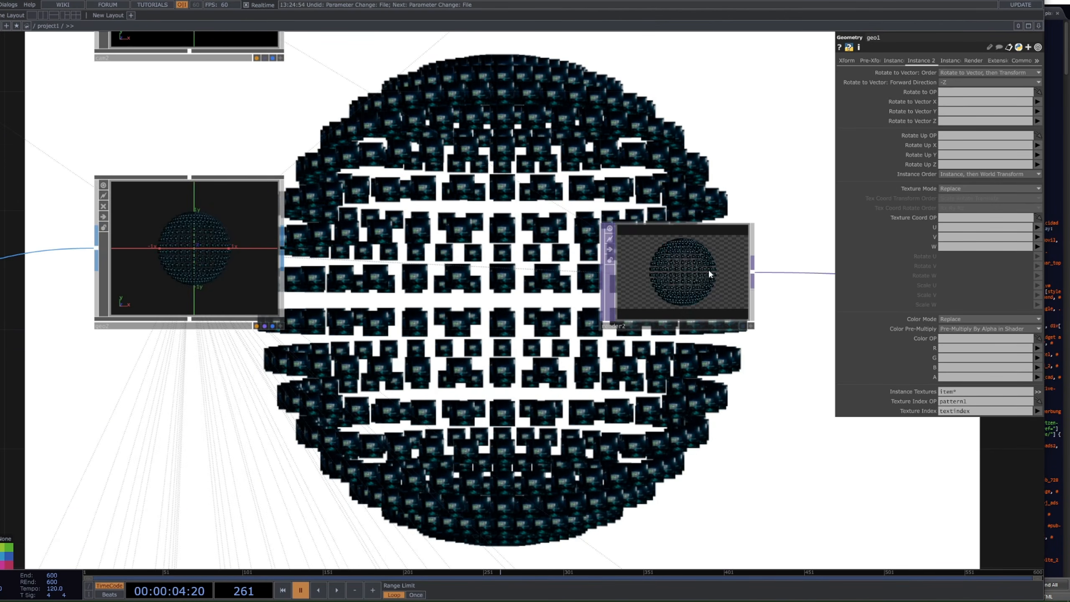
pyautogui.scroll(-5, 396, 286)
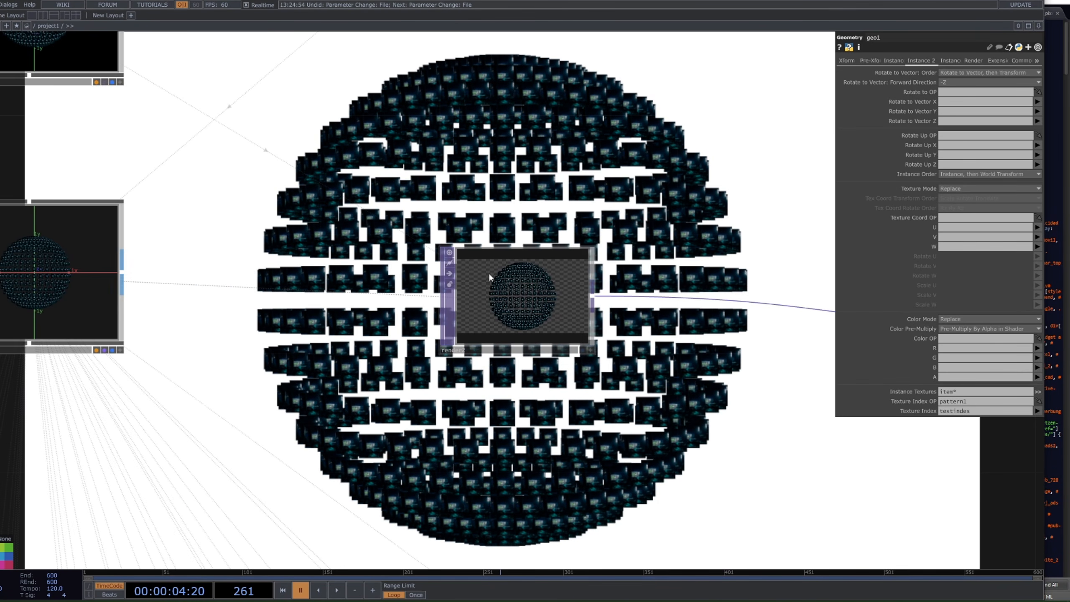
pyautogui.moveTo(688, 471); pyautogui.dragTo(495, 205)
pyautogui.scroll(-2, 607, 374)
pyautogui.scroll(-4, 495, 206)
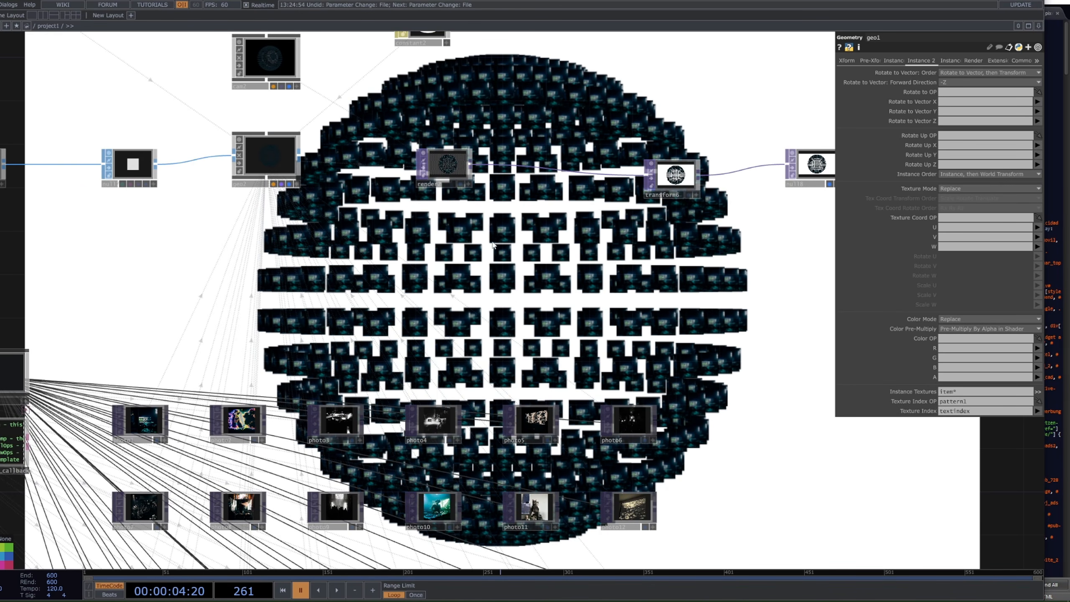
pyautogui.scroll(-4, 472, 291)
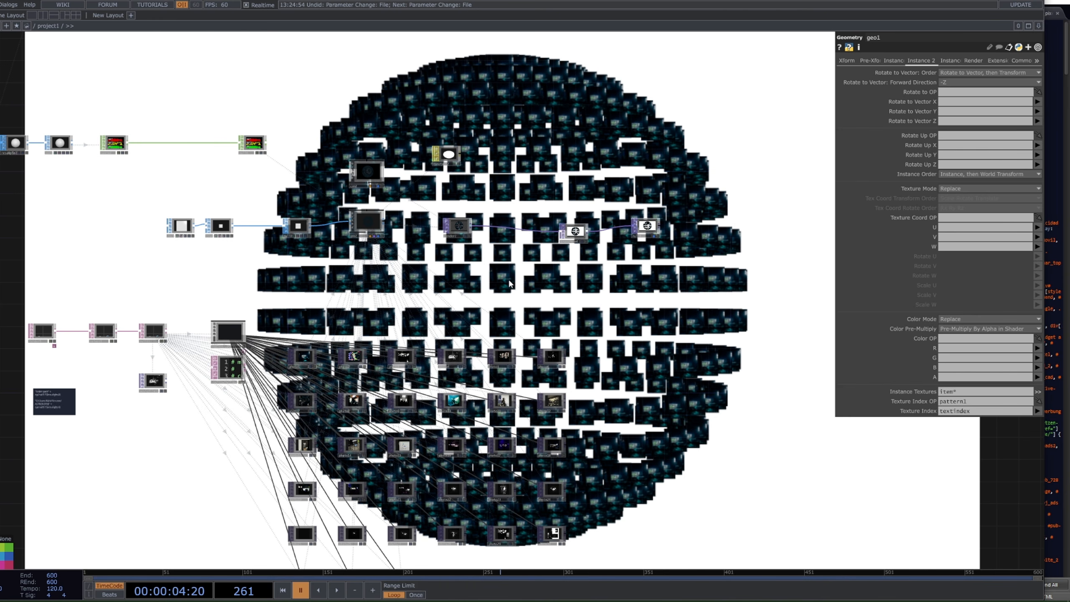
# Step: Move the Pattern CHOP pattern3 over to the replicator network, above the new folder DAT chain
pyautogui.scroll(-4, 509, 281)
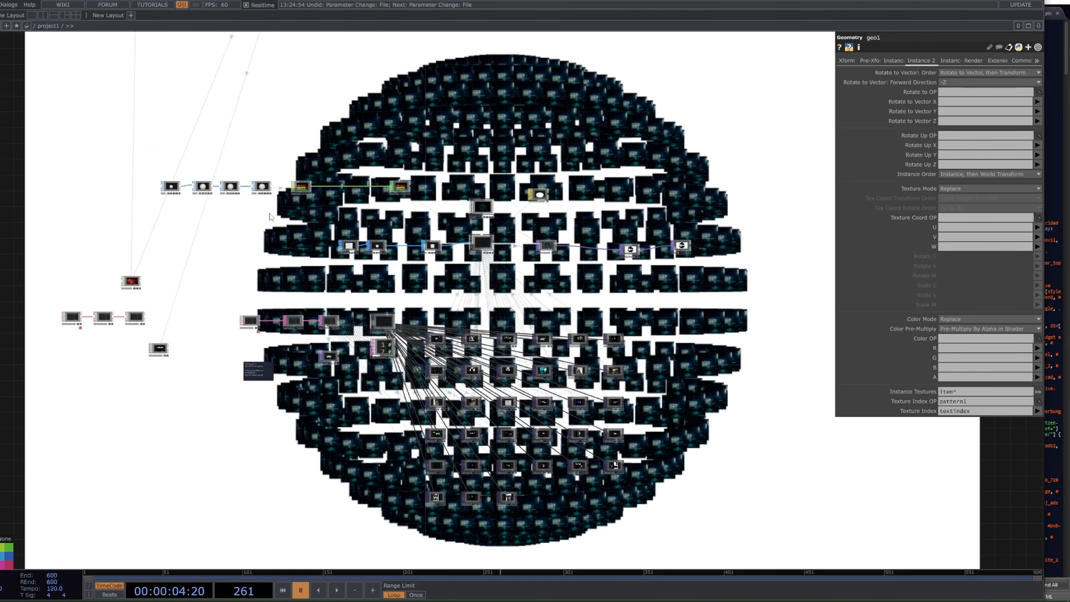
pyautogui.scroll(4, 99, 287)
pyautogui.click(154, 279)
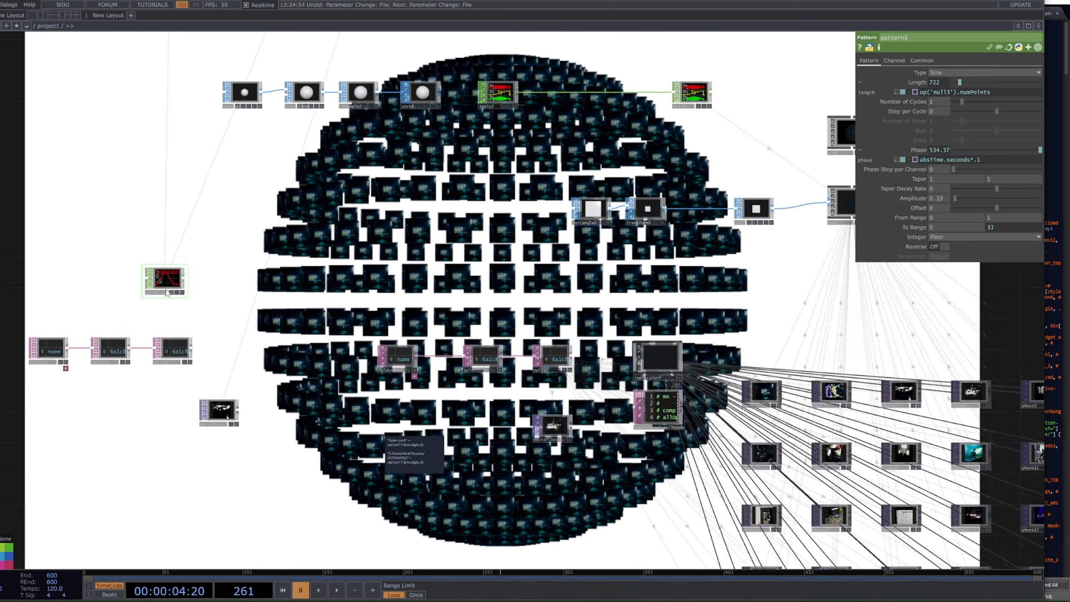
pyautogui.scroll(7, 152, 280)
pyautogui.scroll(-4, 194, 283)
pyautogui.scroll(-3, 194, 285)
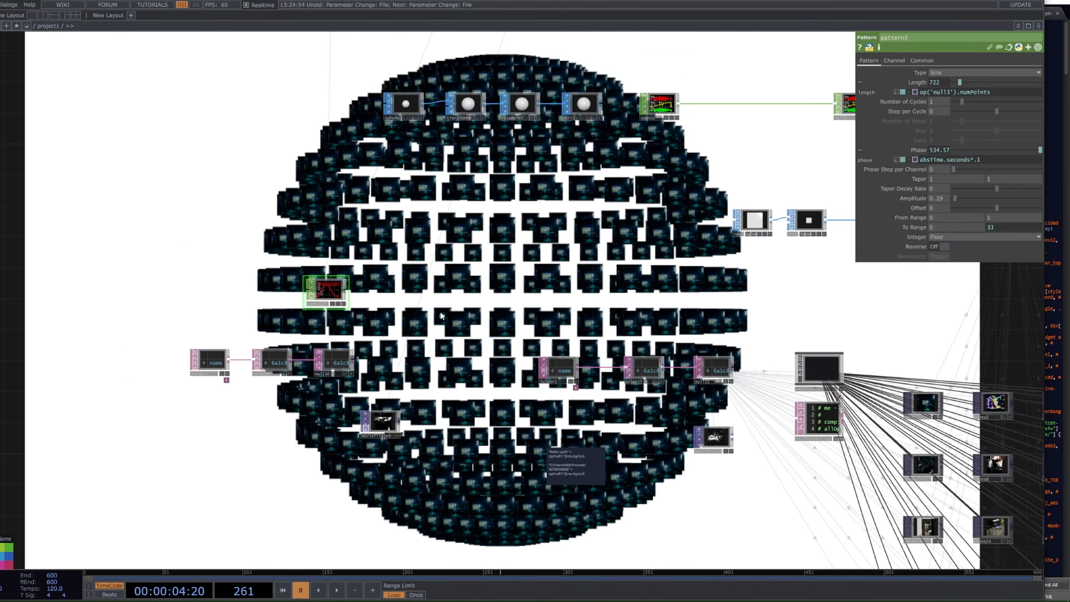
pyautogui.moveTo(326, 295); pyautogui.dragTo(602, 303)
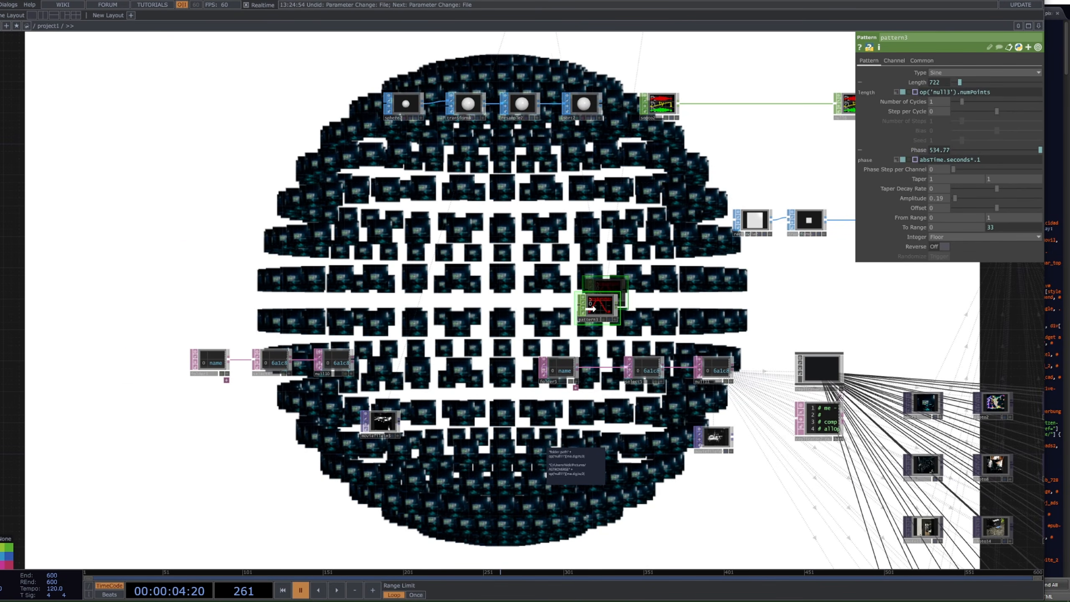
pyautogui.scroll(-3, 627, 225)
pyautogui.scroll(2, 606, 272)
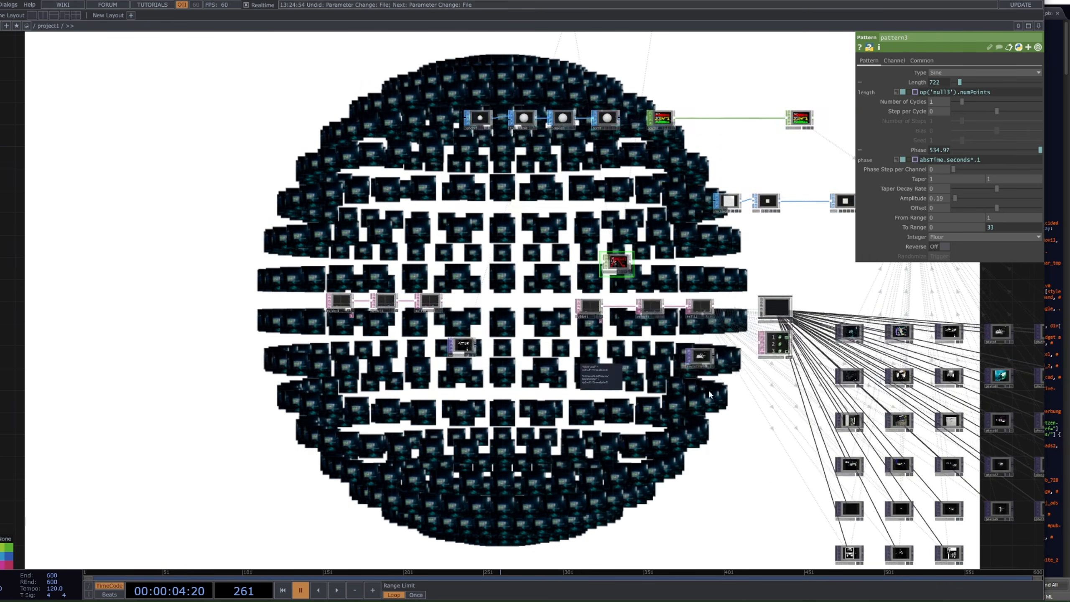
# Step: Create a new Pattern CHOP and place it beside pattern3
pyautogui.press('Tab')
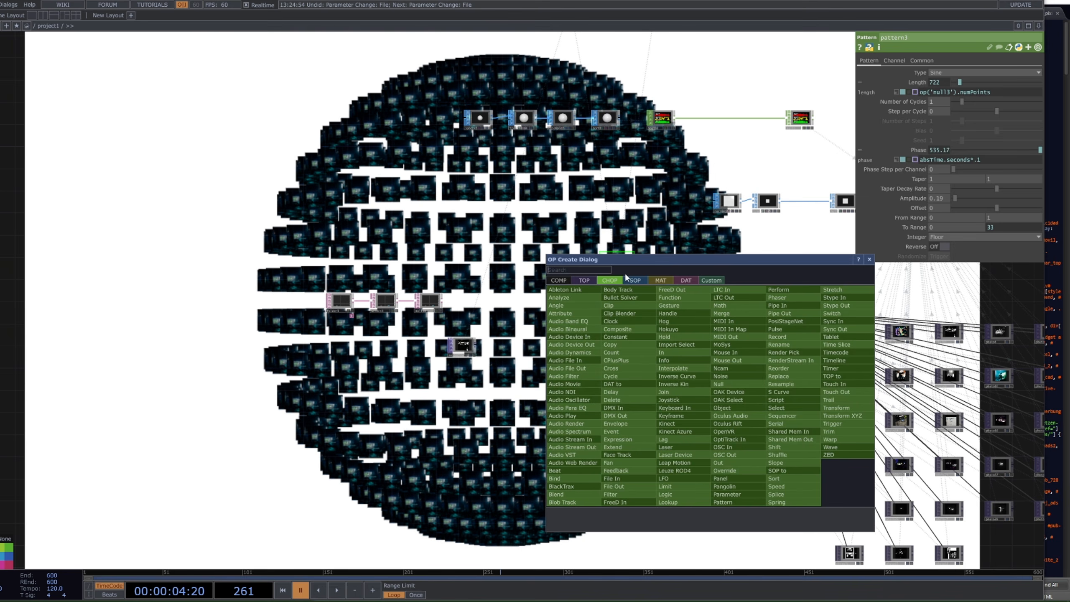
pyautogui.write('patter')
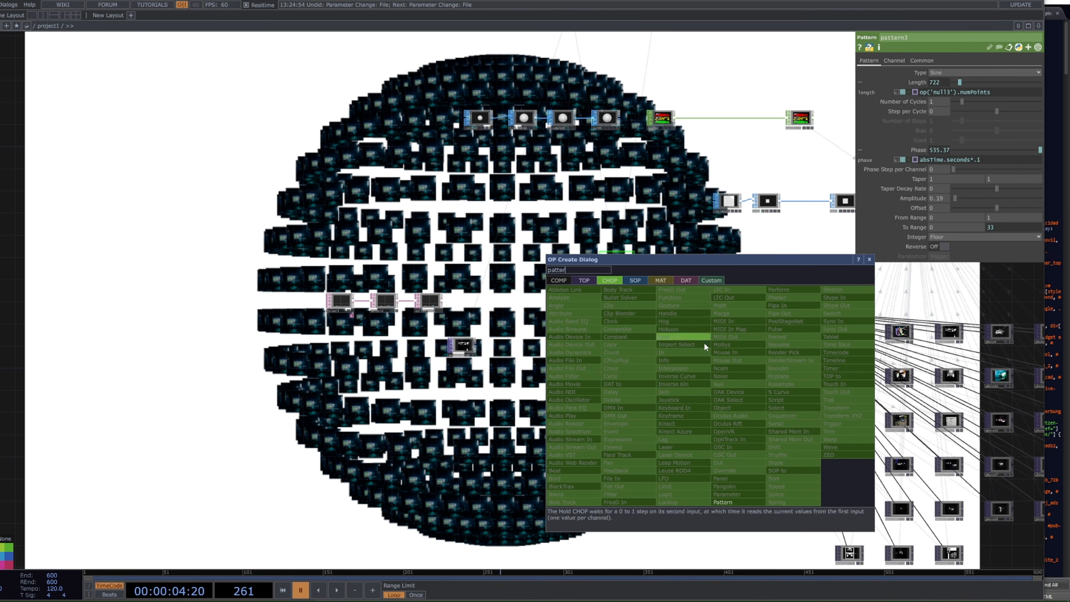
pyautogui.click(738, 502)
pyautogui.click(701, 323)
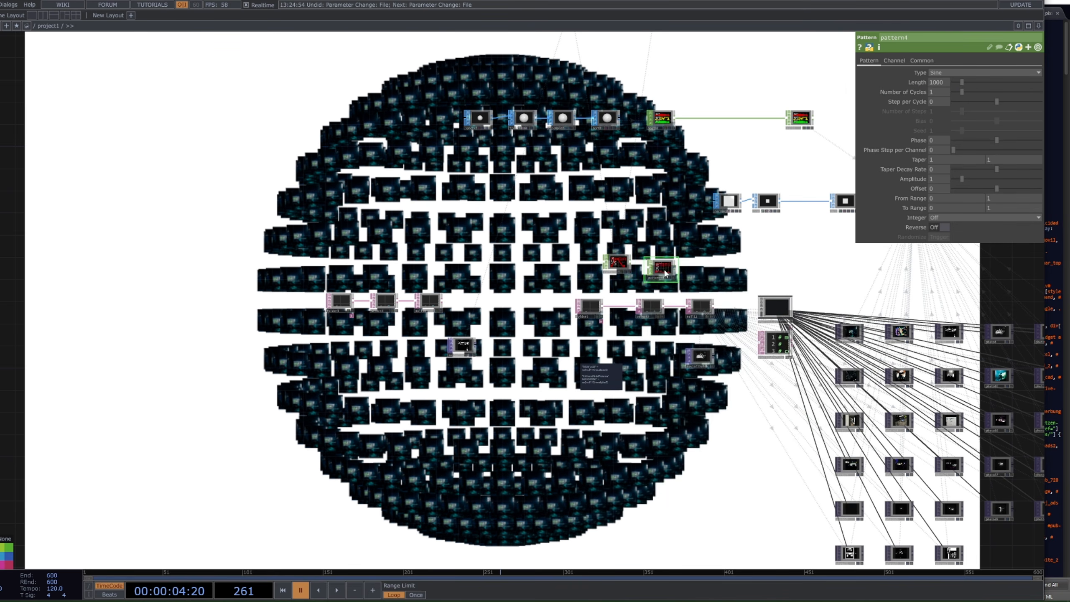
pyautogui.scroll(6, 636, 270)
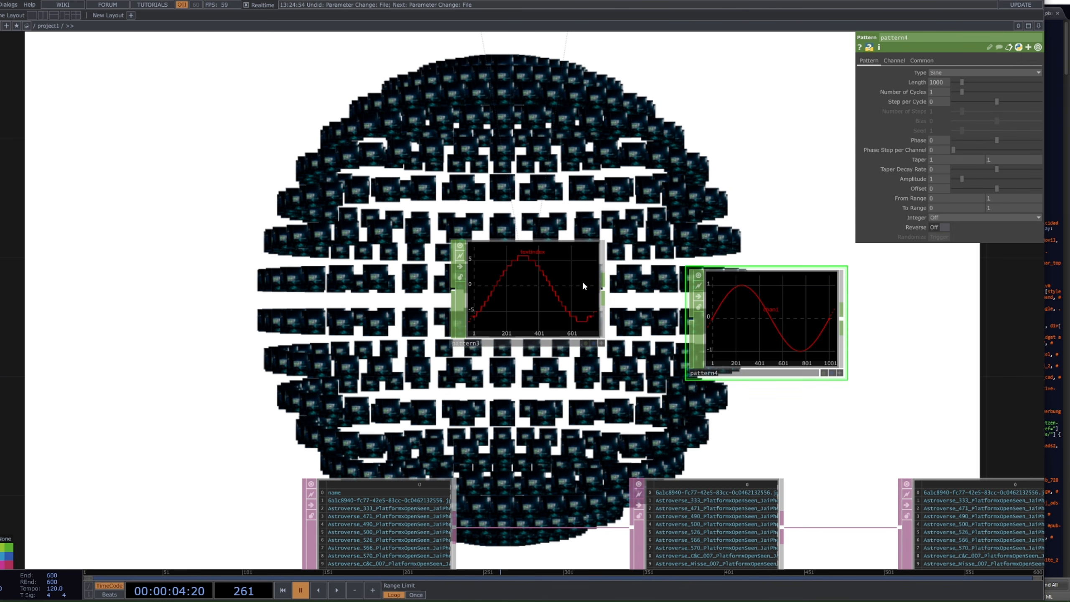
# Step: Check pattern3's Length and Phase settings and set the Amplitude of the new Pattern CHOP pattern4 to .19
pyautogui.click(917, 84)
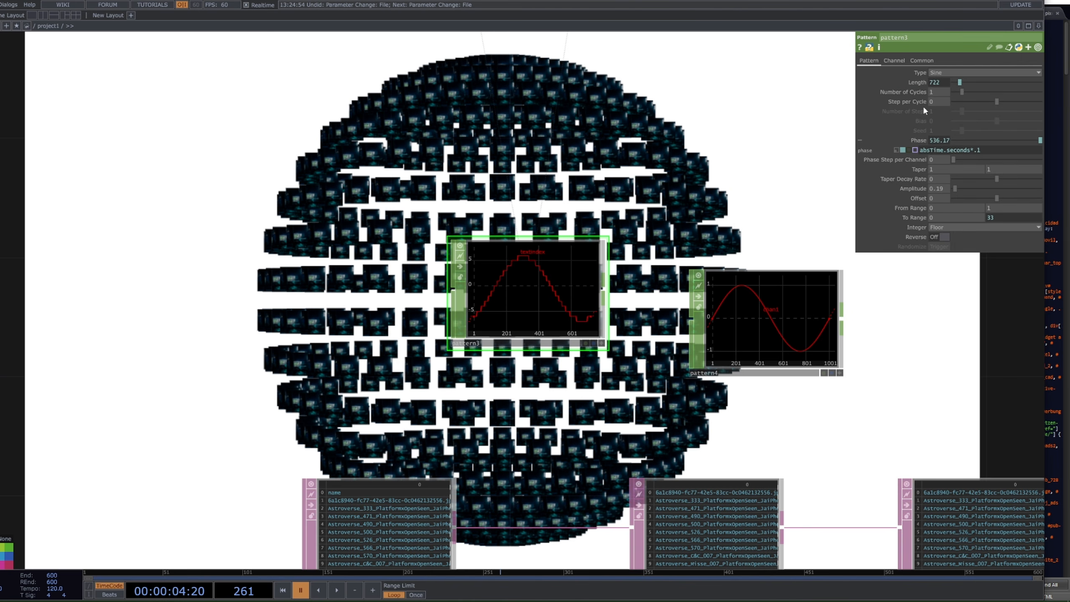
pyautogui.click(925, 143)
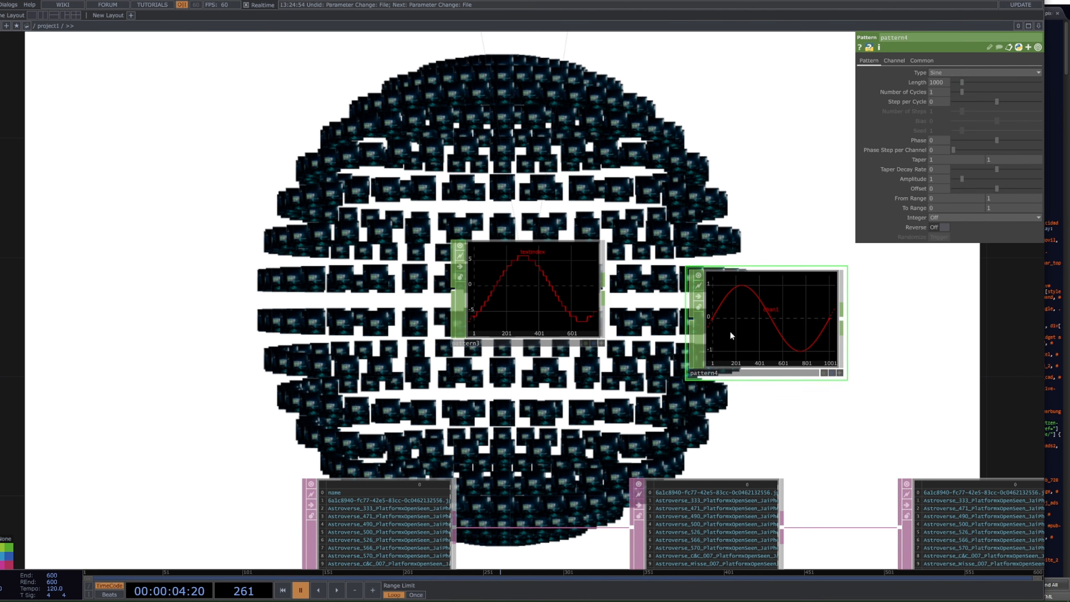
pyautogui.click(762, 321)
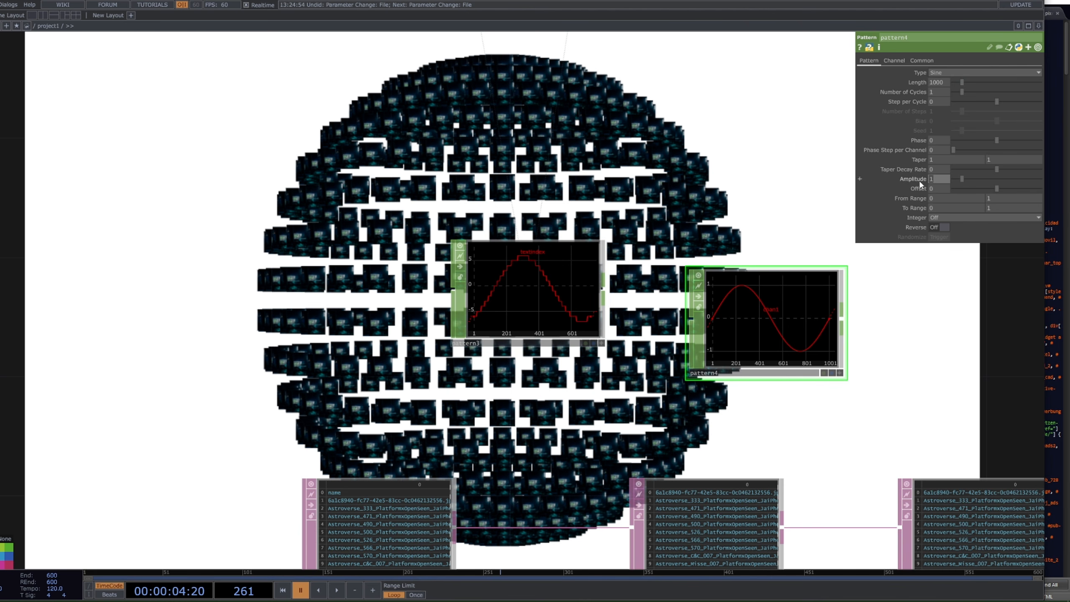
pyautogui.write('.19')
pyautogui.press('Return')
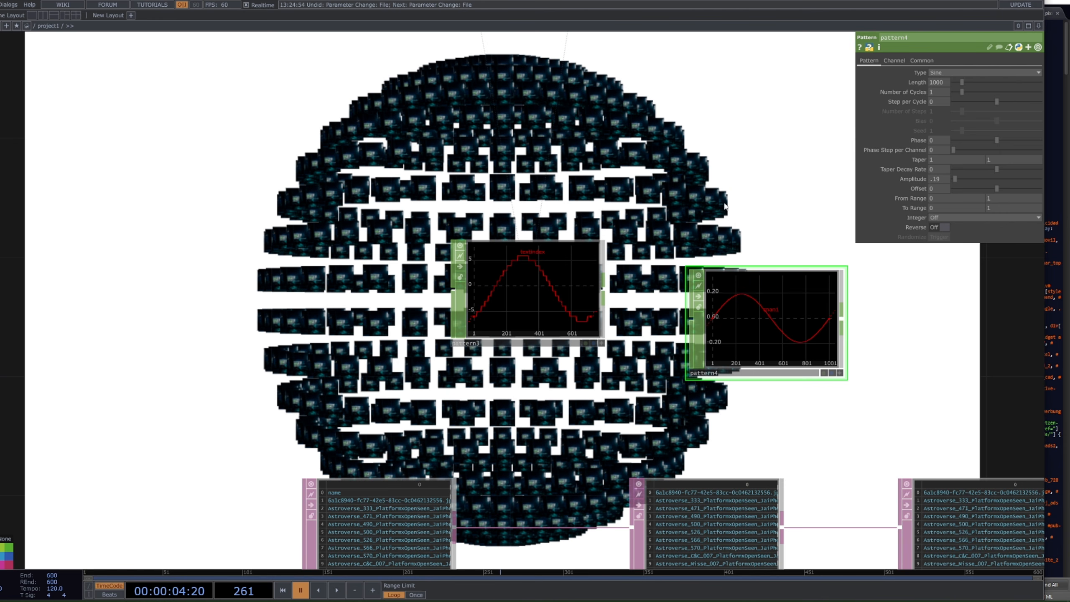
# Step: Test pattern4's Phase at different values and set it to the expression absTime.seconds*.1, as in pattern3
pyautogui.click(530, 305)
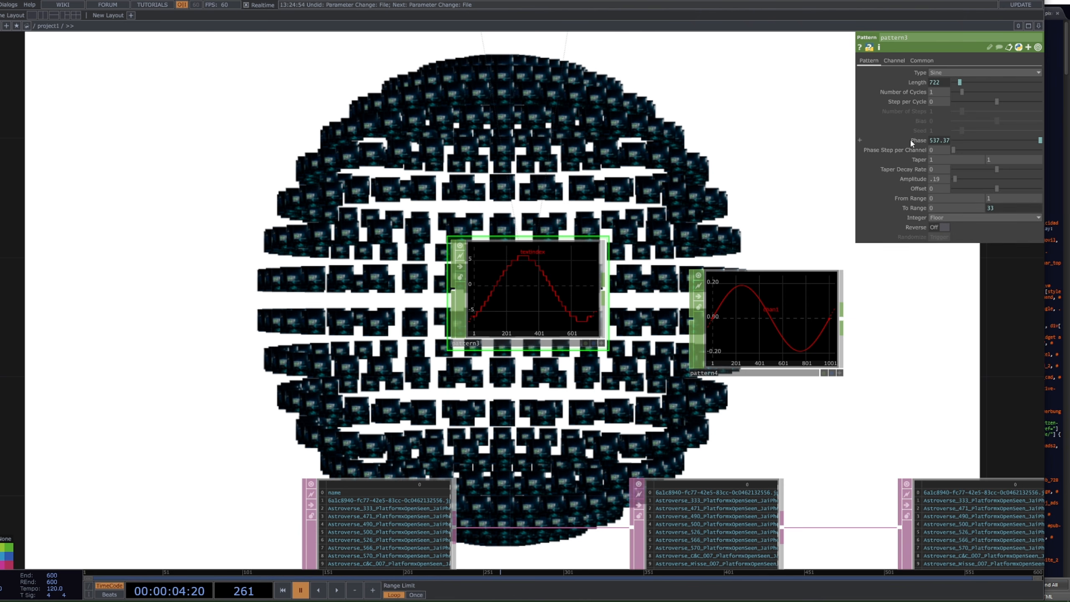
pyautogui.click(811, 303)
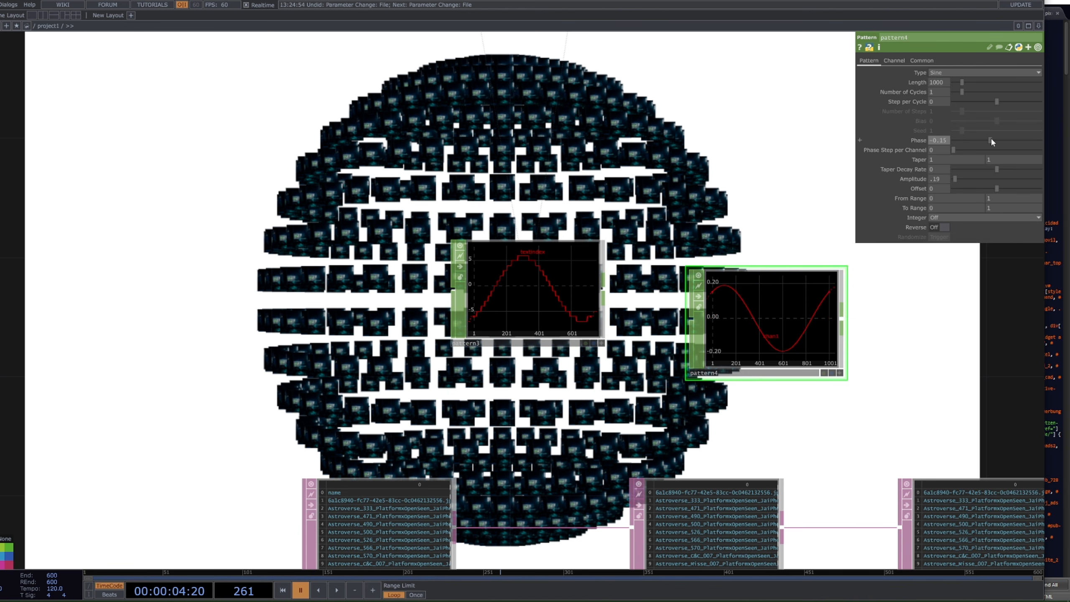
pyautogui.moveTo(967, 140); pyautogui.dragTo(1005, 147)
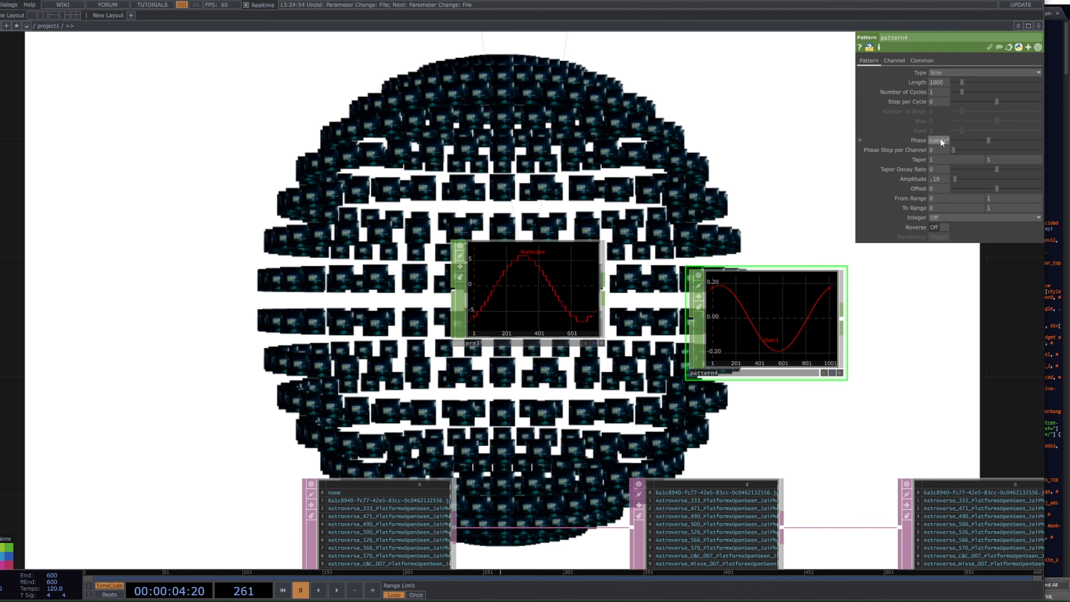
pyautogui.press('Return')
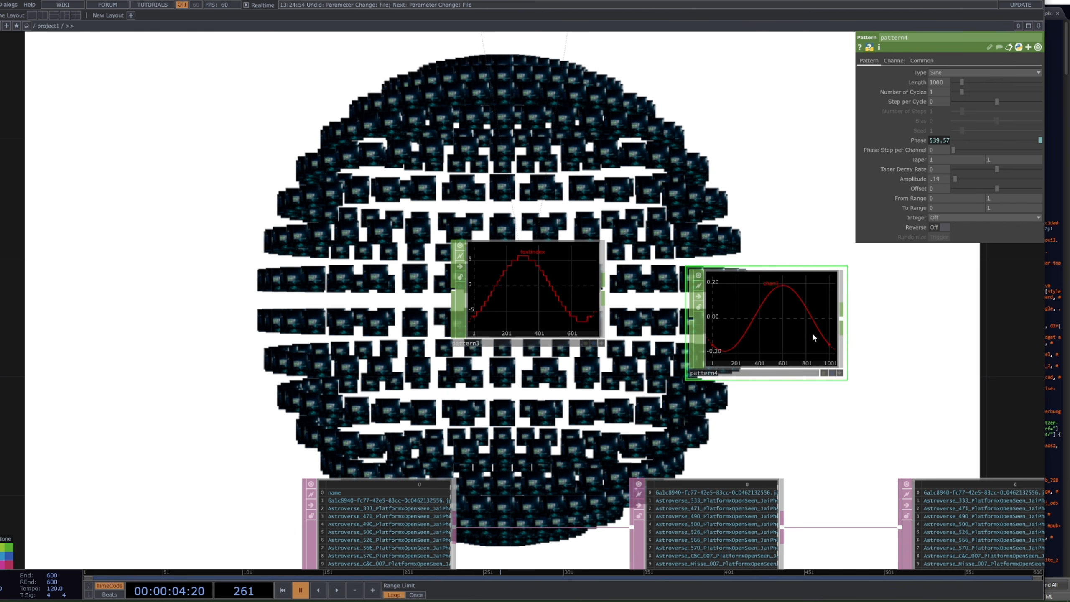
# Step: Try the Phase expression absTime.seconds*10 on pattern4
pyautogui.scroll(4, 812, 332)
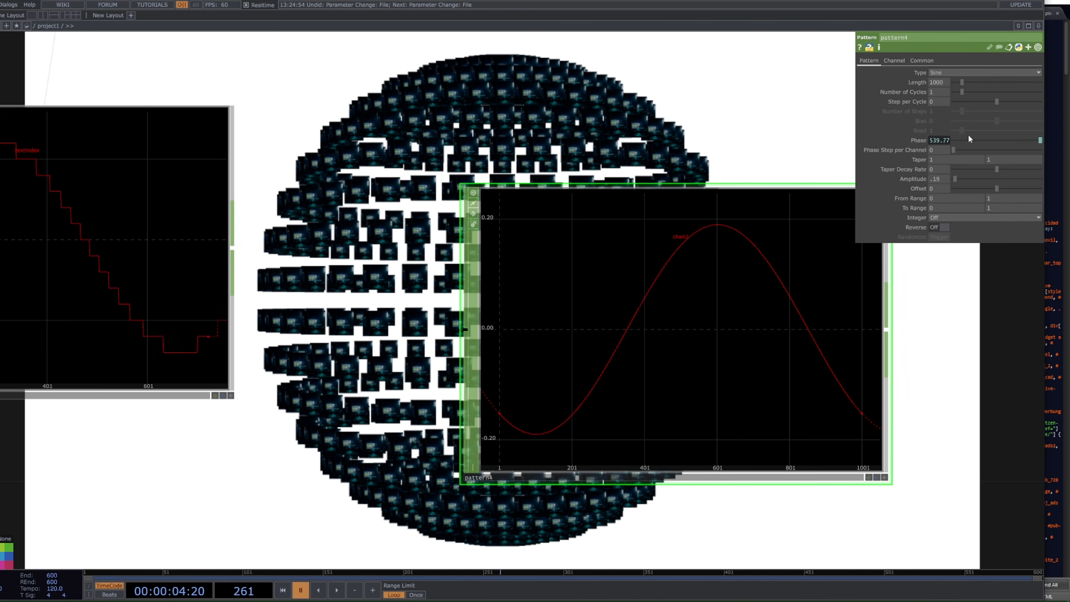
pyautogui.click(936, 142)
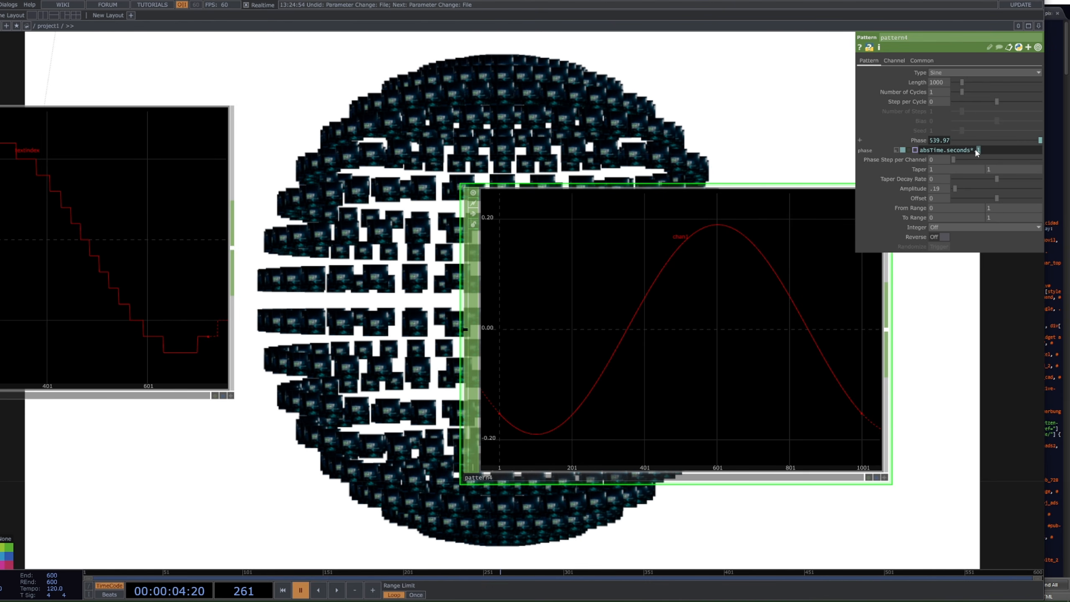
pyautogui.write('0')
pyautogui.press('Return')
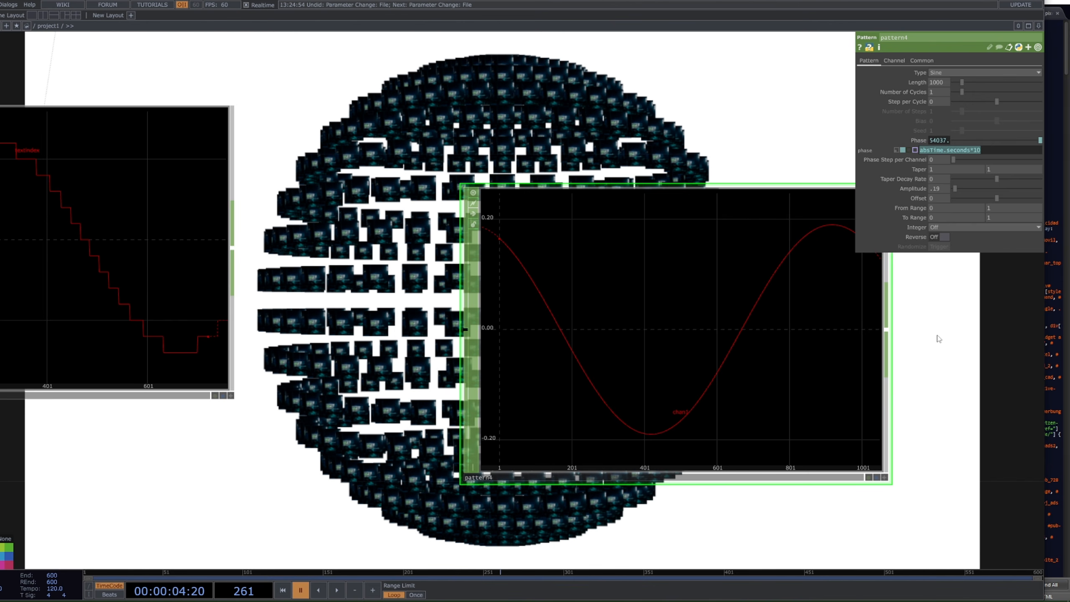
# Step: Set pattern4's Phase expression to absTime.seconds*1
pyautogui.doubleClick(975, 149)
pyautogui.write('*1')
pyautogui.click(922, 287)
pyautogui.scroll(-3, 898, 337)
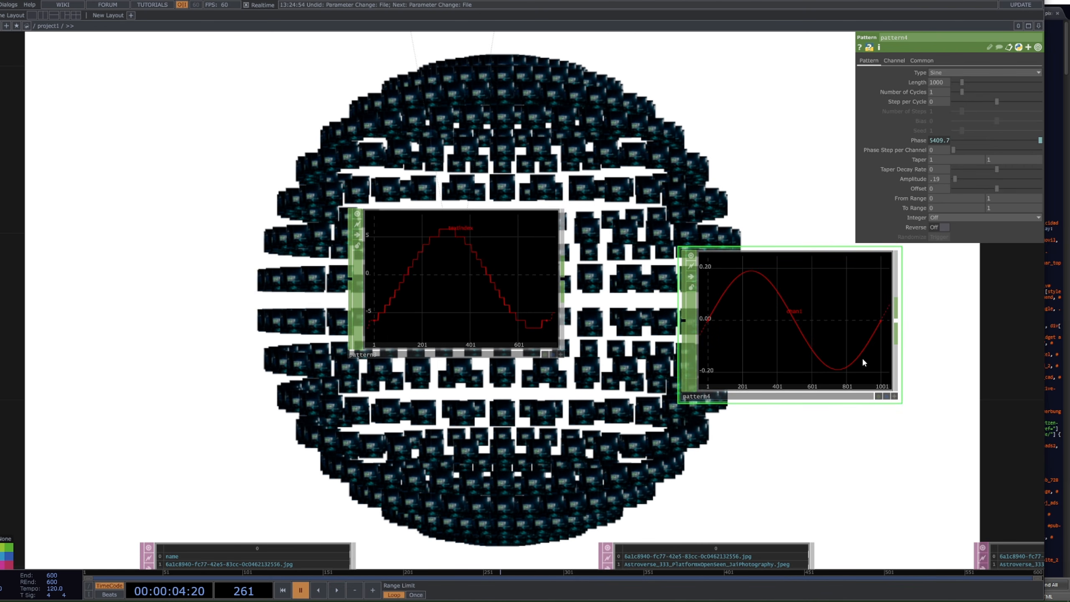
# Step: Examine the expression driving the Length parameter of pattern3
pyautogui.click(379, 285)
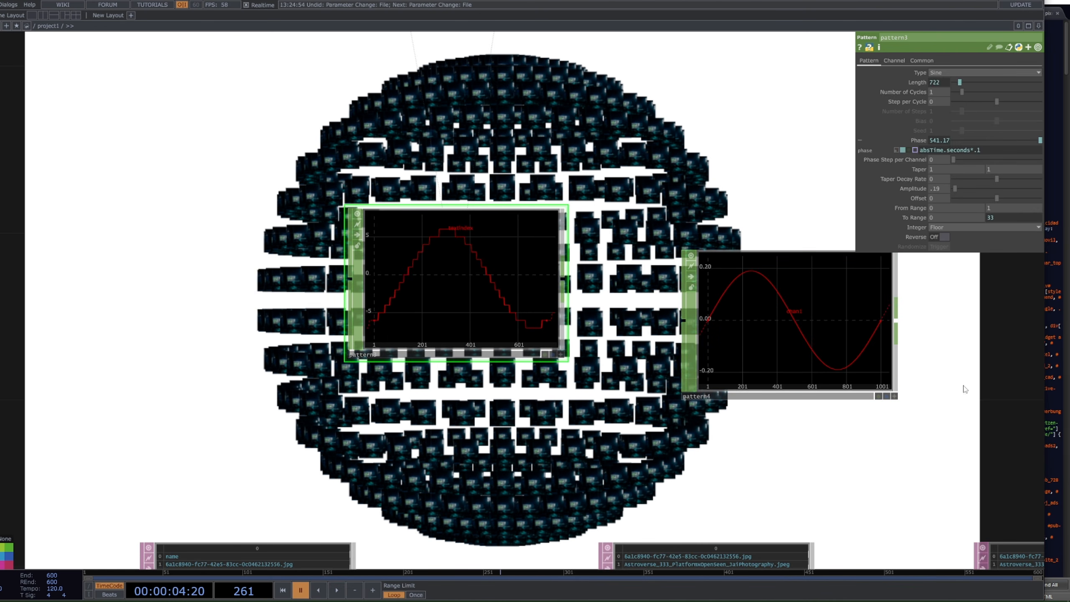
pyautogui.scroll(-3, 723, 349)
pyautogui.click(938, 83)
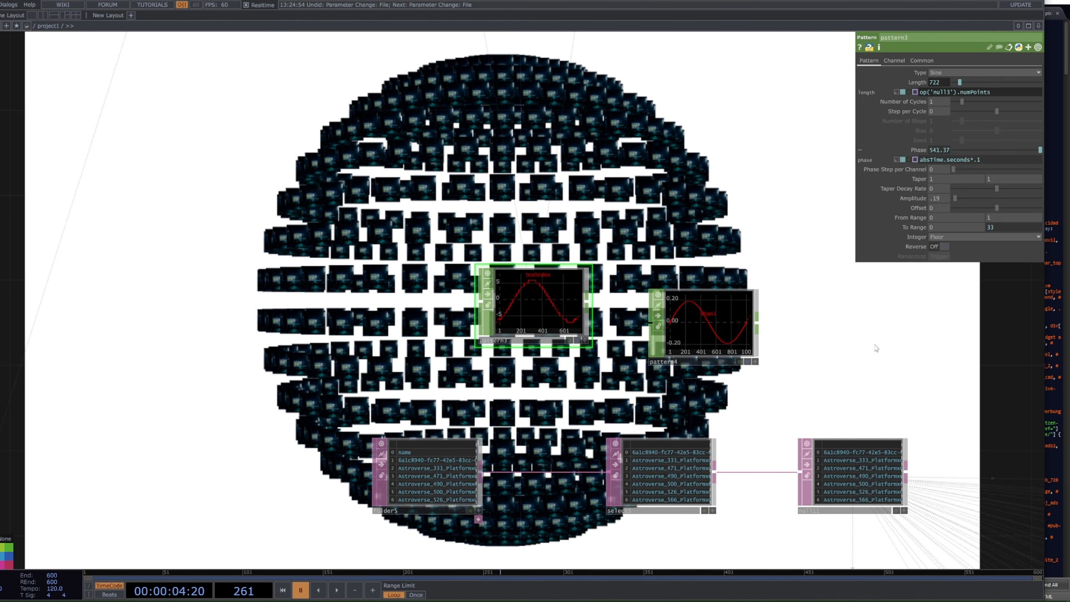
pyautogui.click(917, 85)
pyautogui.scroll(-3, 611, 139)
pyautogui.scroll(4, 674, 310)
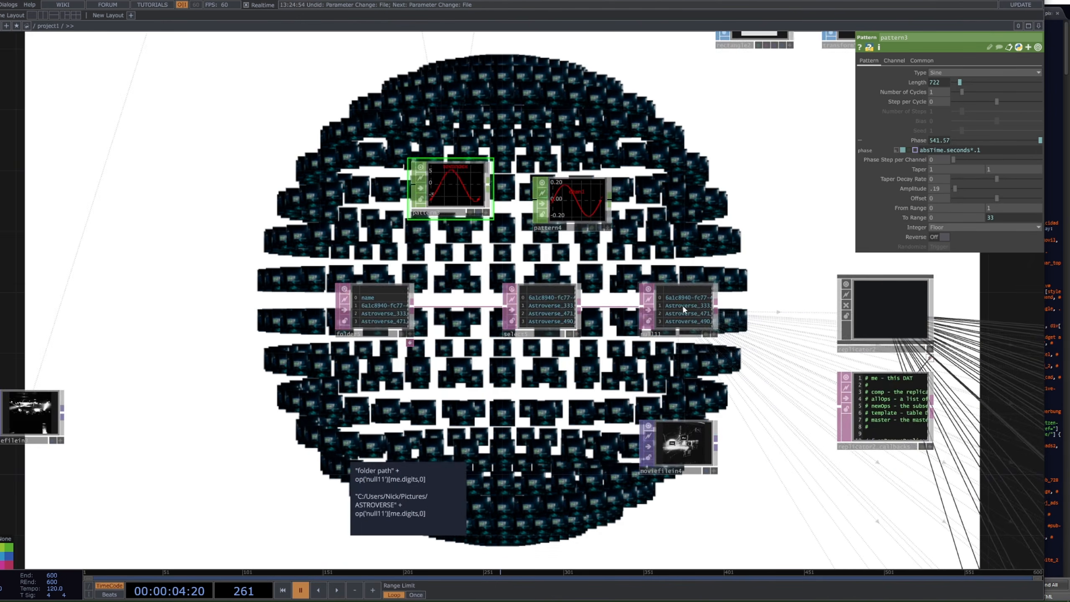
pyautogui.click(916, 82)
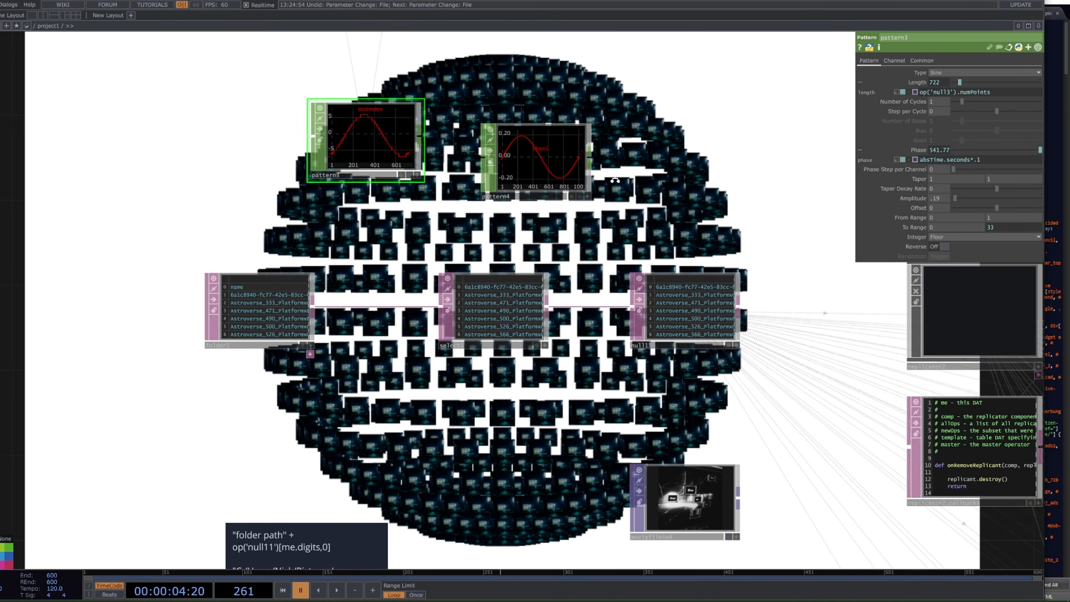
pyautogui.scroll(-5, 721, 262)
# Step: Locate the Null SOP null3 that pattern3's Length refers to in the original sphere chain
pyautogui.moveTo(350, 313); pyautogui.dragTo(143, 520)
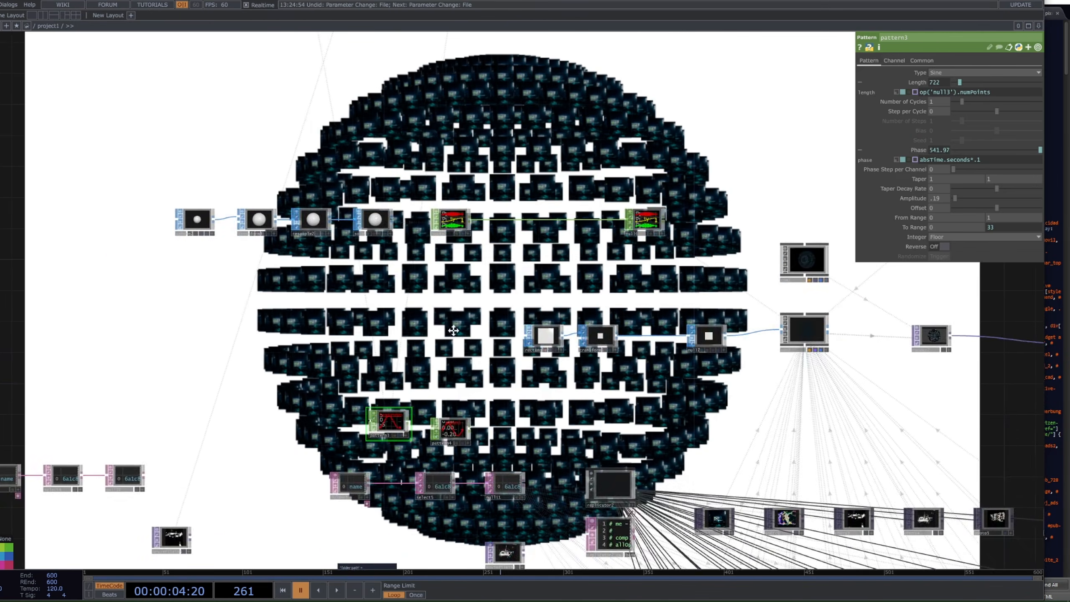
pyautogui.scroll(-5, 442, 246)
pyautogui.moveTo(492, 67); pyautogui.dragTo(521, 312)
pyautogui.scroll(2, 518, 188)
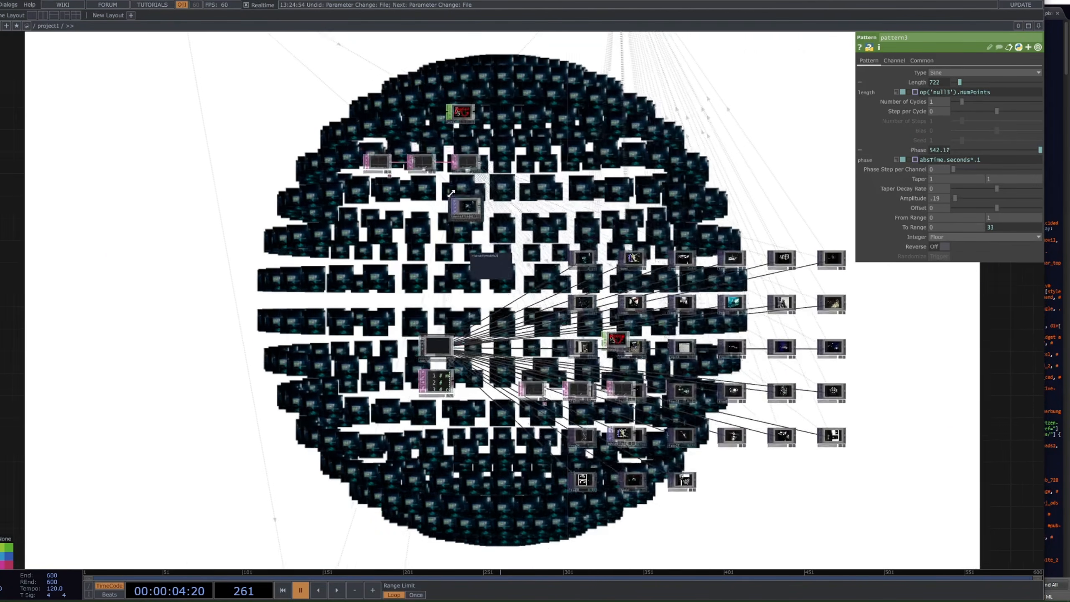
pyautogui.scroll(5, 396, 236)
pyautogui.scroll(-3, 471, 316)
pyautogui.moveTo(357, 153); pyautogui.dragTo(514, 367)
pyautogui.scroll(6, 353, 160)
pyautogui.click(365, 164)
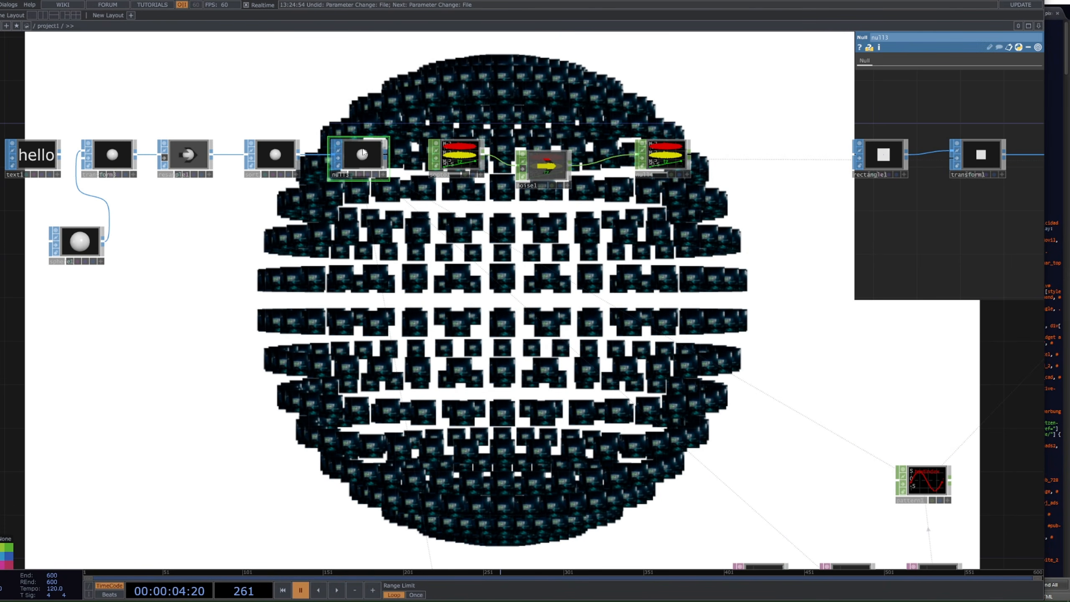
# Step: Add a Null SOP after sort2 in the new sphere chain and place it below the SOP to CHOP
pyautogui.scroll(-7, 350, 172)
pyautogui.moveTo(371, 295); pyautogui.dragTo(370, 207)
pyautogui.scroll(4, 401, 405)
pyautogui.moveTo(427, 375); pyautogui.dragTo(455, 170)
pyautogui.scroll(4, 493, 211)
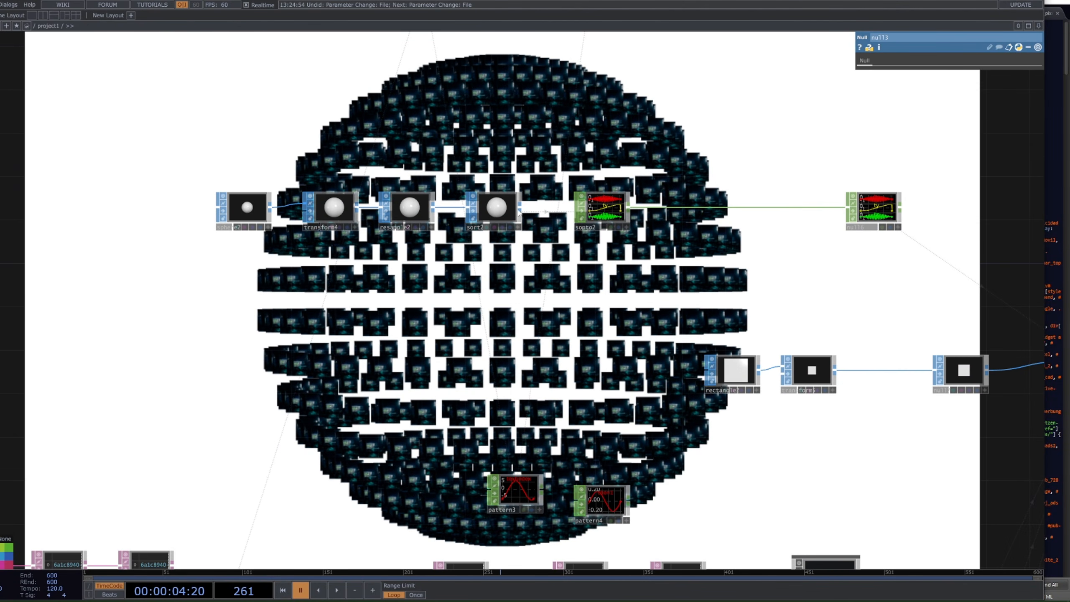
pyautogui.scroll(3, 519, 212)
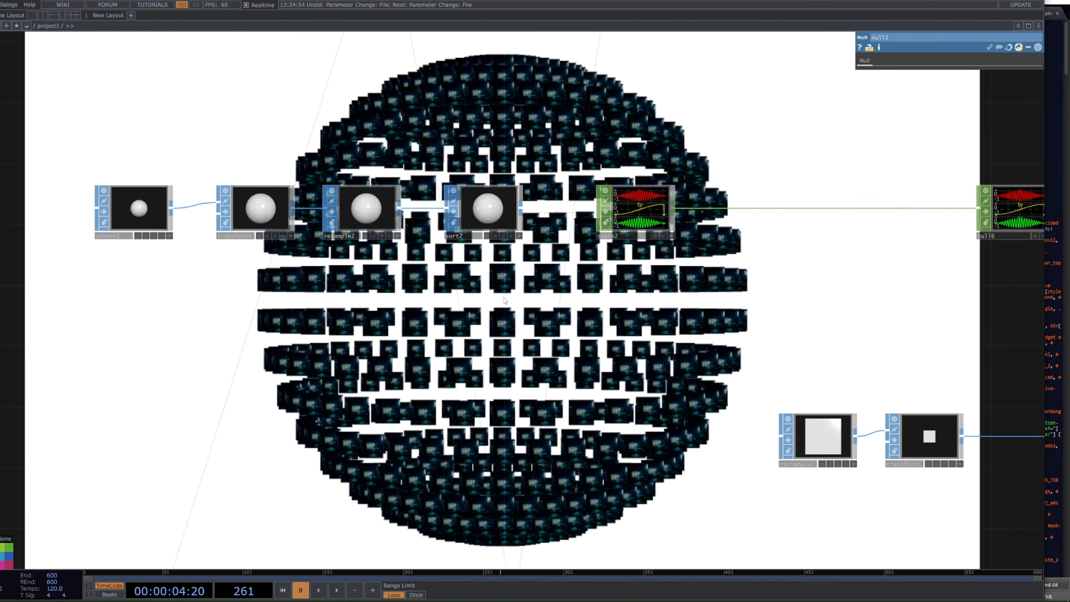
pyautogui.scroll(-3, 505, 300)
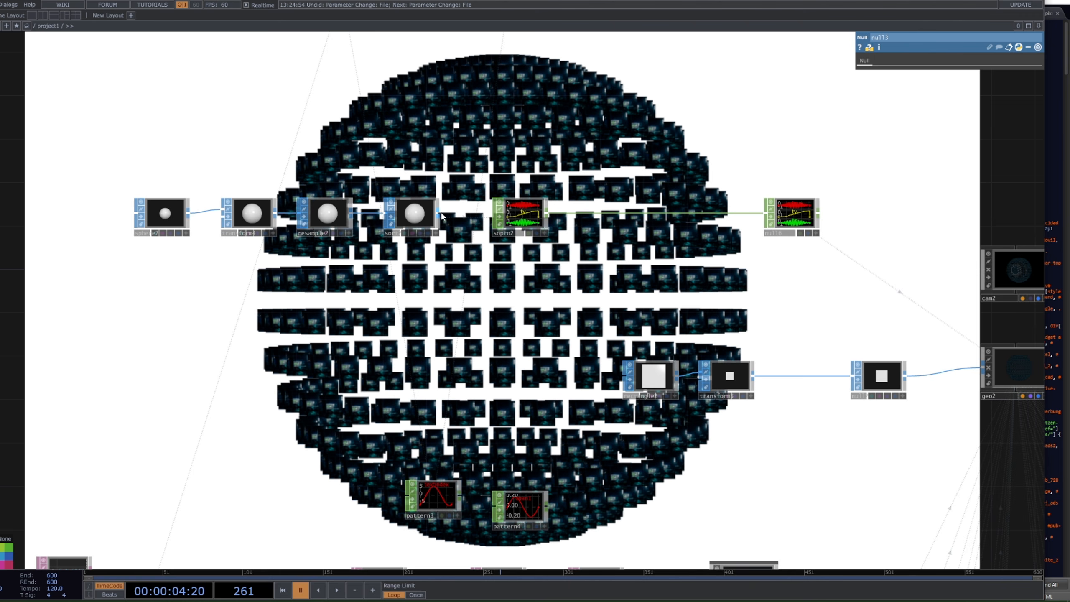
pyautogui.rightClick(441, 213)
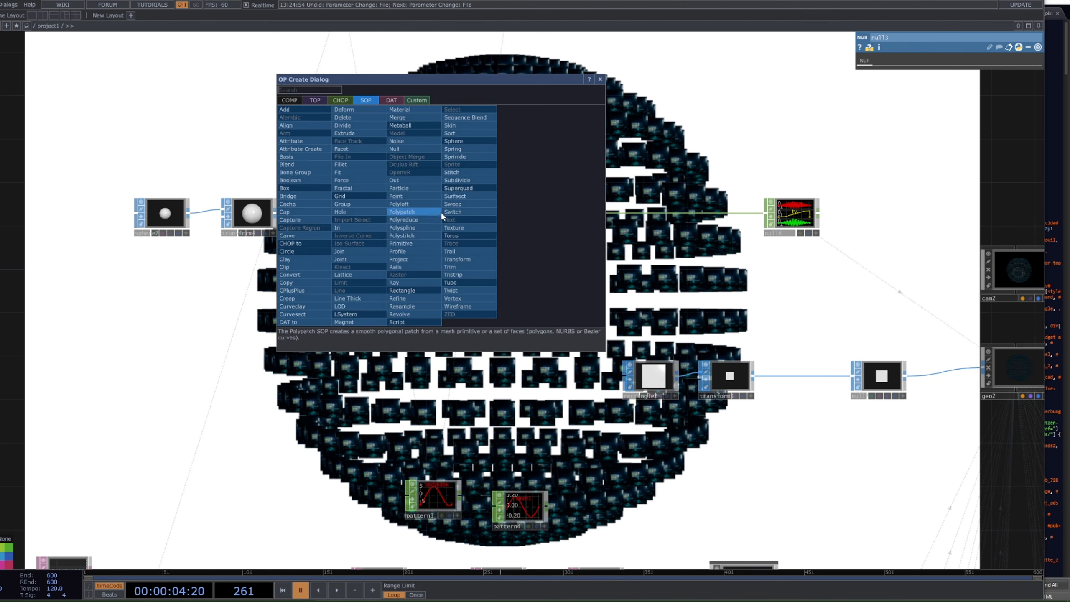
pyautogui.click(402, 151)
pyautogui.click(465, 283)
pyautogui.scroll(3, 463, 290)
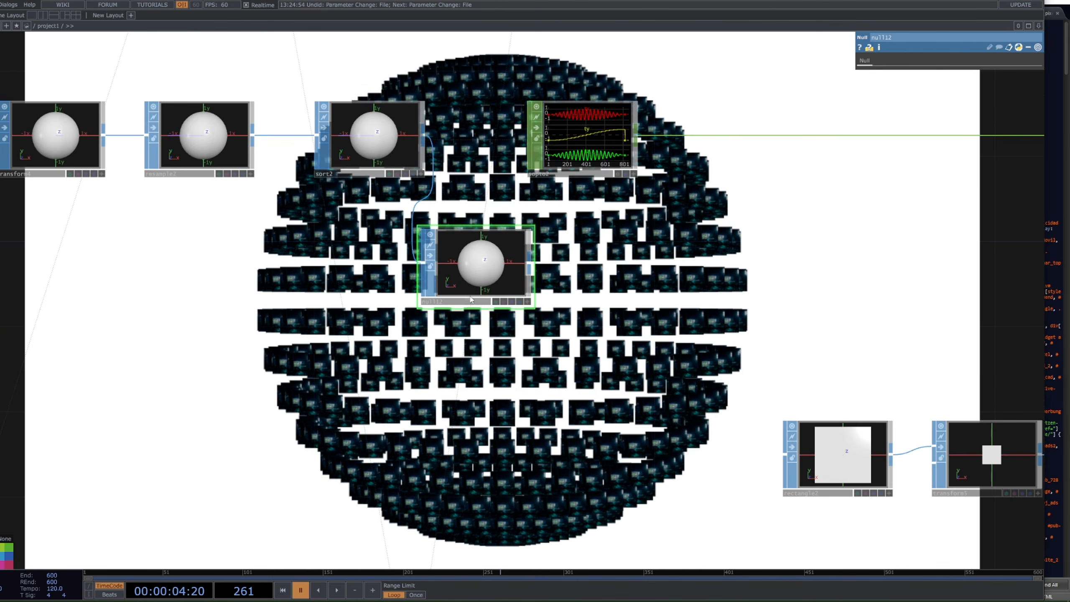
# Step: Set the source SOP of the SOP to CHOP sopto2 to null12
pyautogui.scroll(-3, 459, 301)
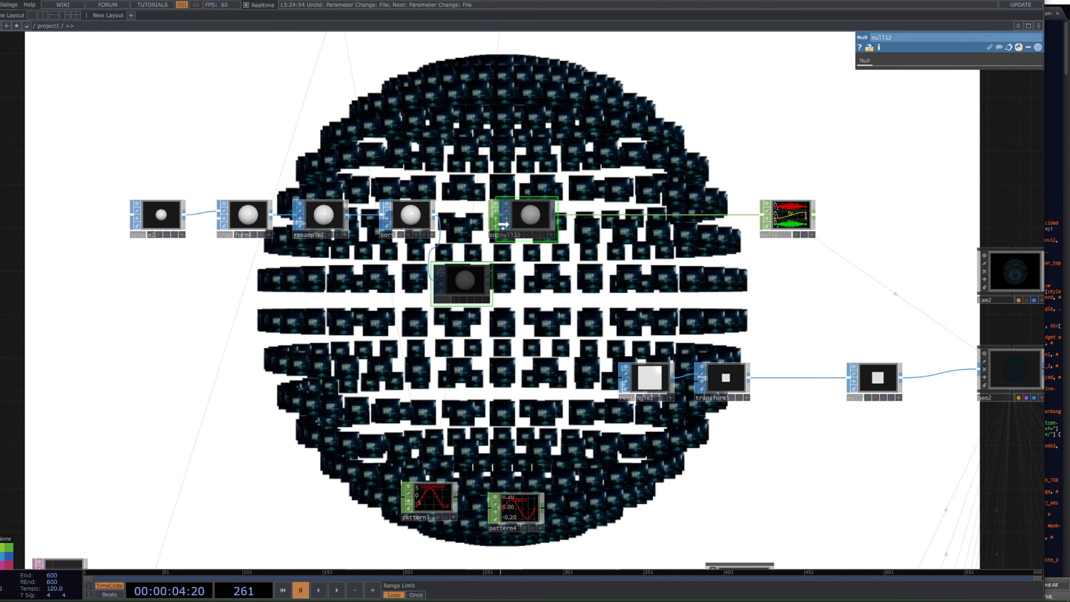
pyautogui.click(505, 224)
pyautogui.moveTo(505, 225); pyautogui.dragTo(523, 223)
pyautogui.scroll(4, 505, 219)
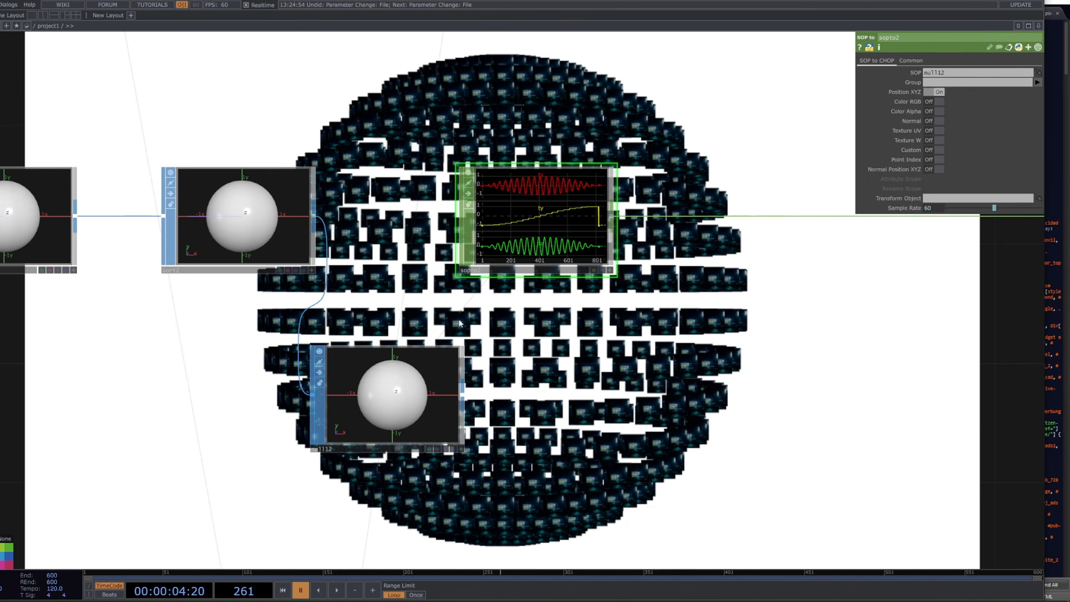
# Step: Inspect the new sphere's render chain from the Geometry COMP through the Render and Transform TOPs to the output null
pyautogui.scroll(-3, 493, 289)
pyautogui.moveTo(493, 290); pyautogui.dragTo(354, 257)
pyautogui.scroll(-3, 354, 256)
pyautogui.moveTo(963, 382); pyautogui.dragTo(417, 315)
pyautogui.click(570, 297)
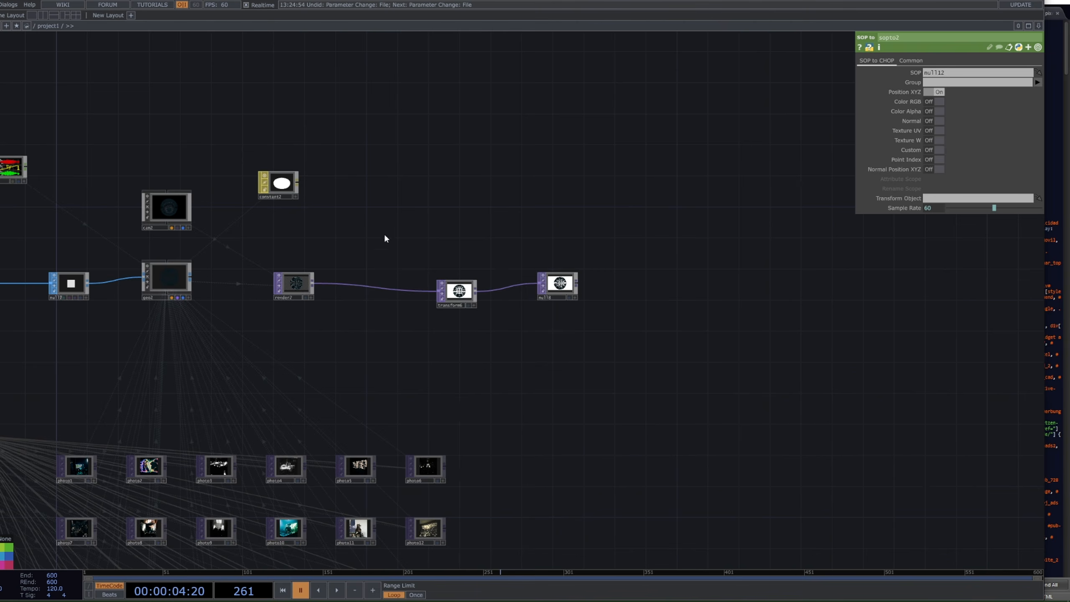
pyautogui.scroll(-2, 194, 276)
pyautogui.moveTo(194, 276); pyautogui.dragTo(703, 322)
# Step: Tidy the layout by moving null12 closer to sort2, pattern3 farther from pattern4, and pattern4 up toward the new sphere chain
pyautogui.scroll(5, 472, 277)
pyautogui.moveTo(435, 298)
pyautogui.mouseDown()
pyautogui.moveTo(496, 222)
pyautogui.moveTo(436, 283)
pyautogui.mouseUp()
pyautogui.moveTo(475, 325); pyautogui.dragTo(499, 229)
pyautogui.scroll(-4, 486, 244)
pyautogui.scroll(-2, 499, 230)
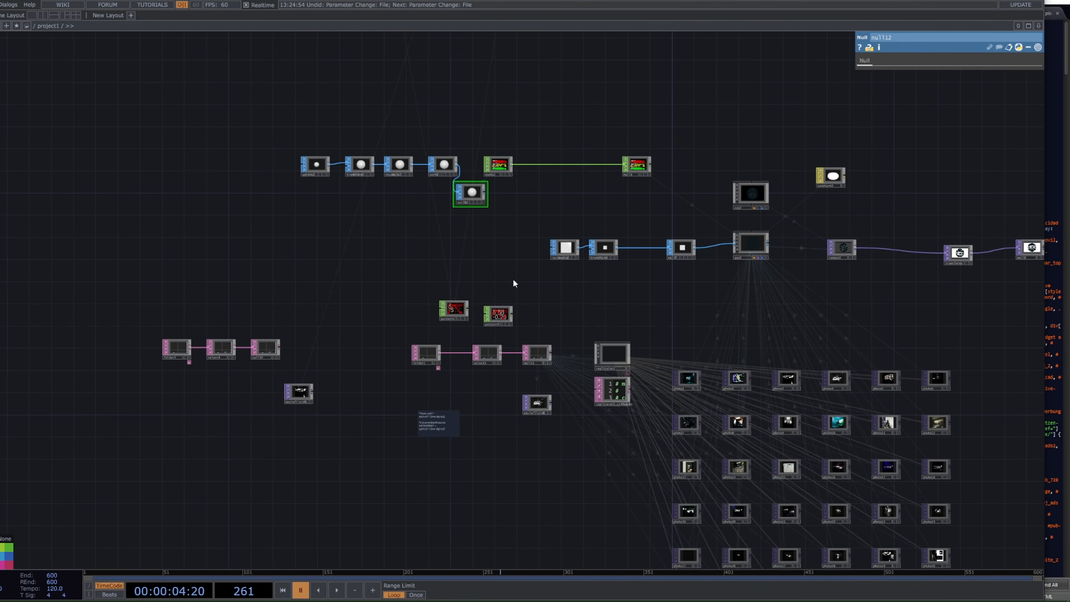
pyautogui.scroll(3, 499, 314)
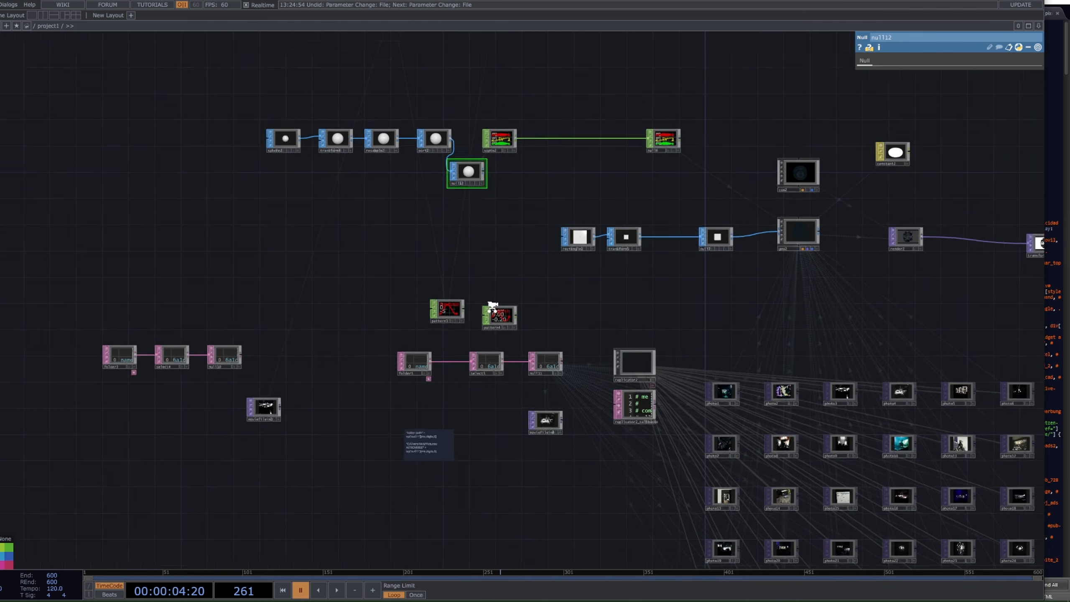
pyautogui.click(499, 316)
pyautogui.moveTo(456, 309); pyautogui.dragTo(374, 302)
pyautogui.moveTo(506, 313); pyautogui.dragTo(499, 249)
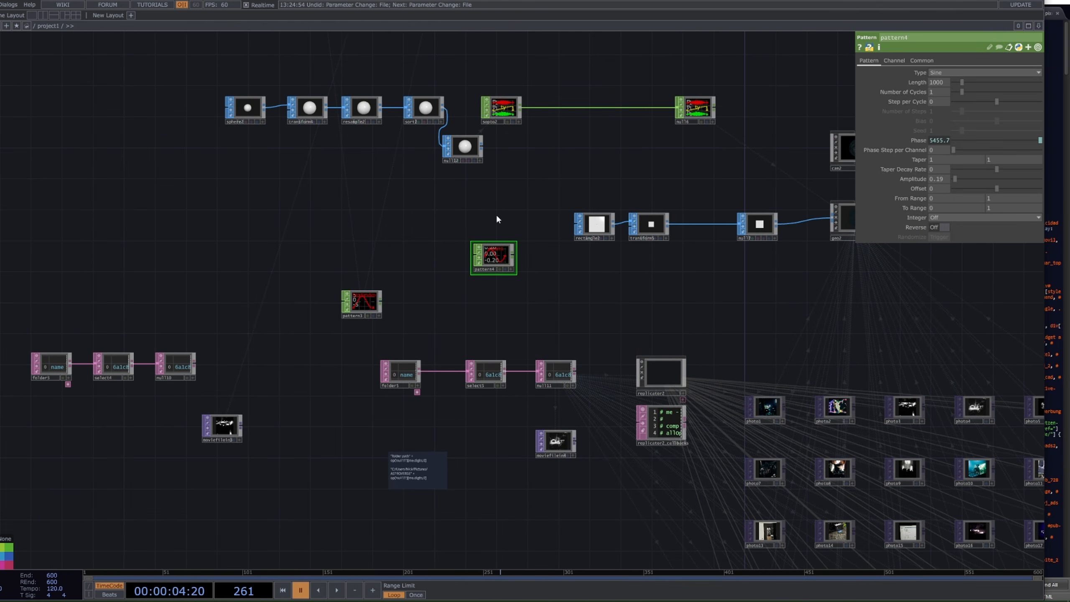
# Step: Drive pattern4's Length with the expression op('null12').numPoints
pyautogui.scroll(4, 482, 237)
pyautogui.moveTo(445, 167); pyautogui.dragTo(939, 83)
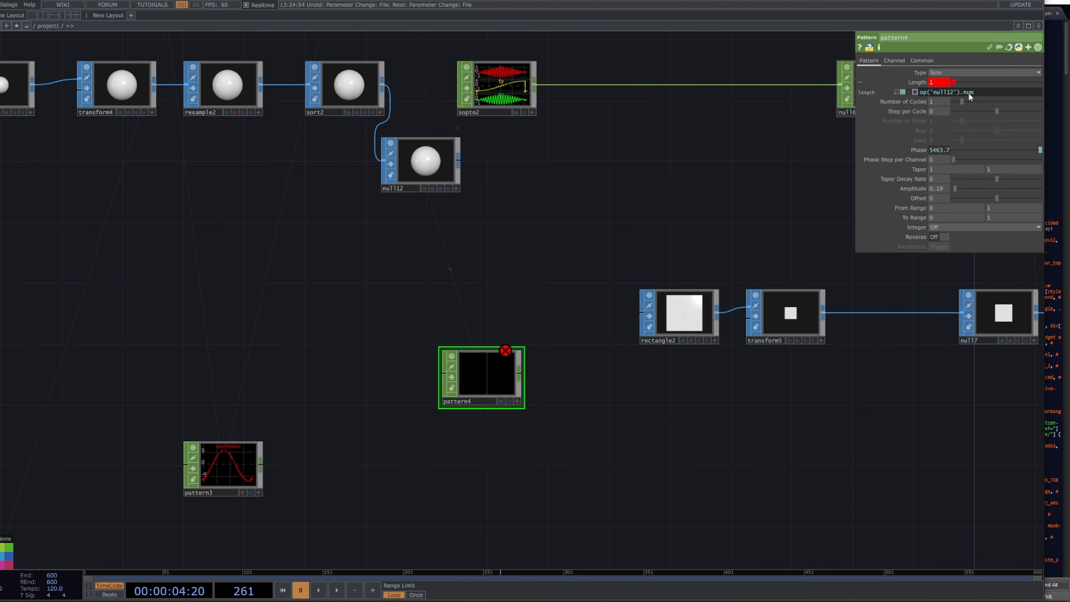
pyautogui.write('.numPoints')
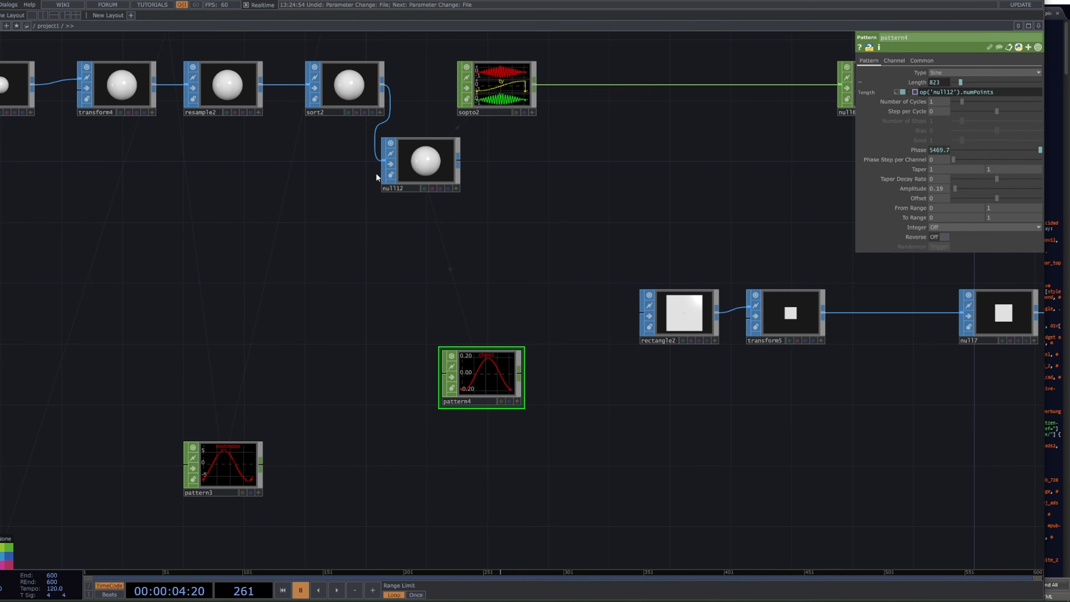
pyautogui.scroll(4, 441, 165)
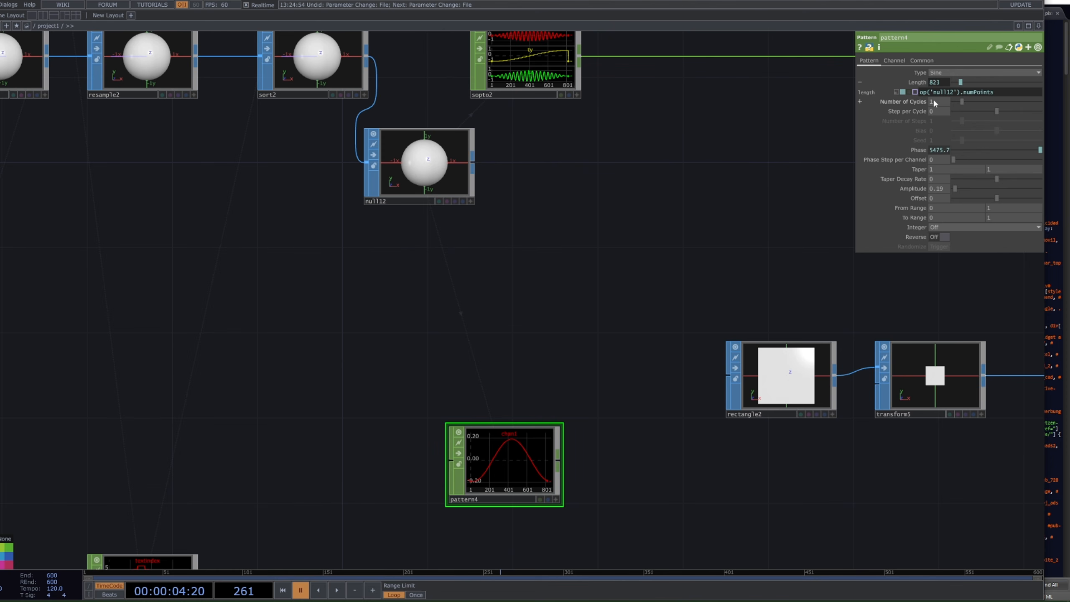
# Step: Examine the expression driving the upper To Range value of pattern3
pyautogui.scroll(-3, 835, 161)
pyautogui.scroll(-3, 497, 169)
pyautogui.click(403, 304)
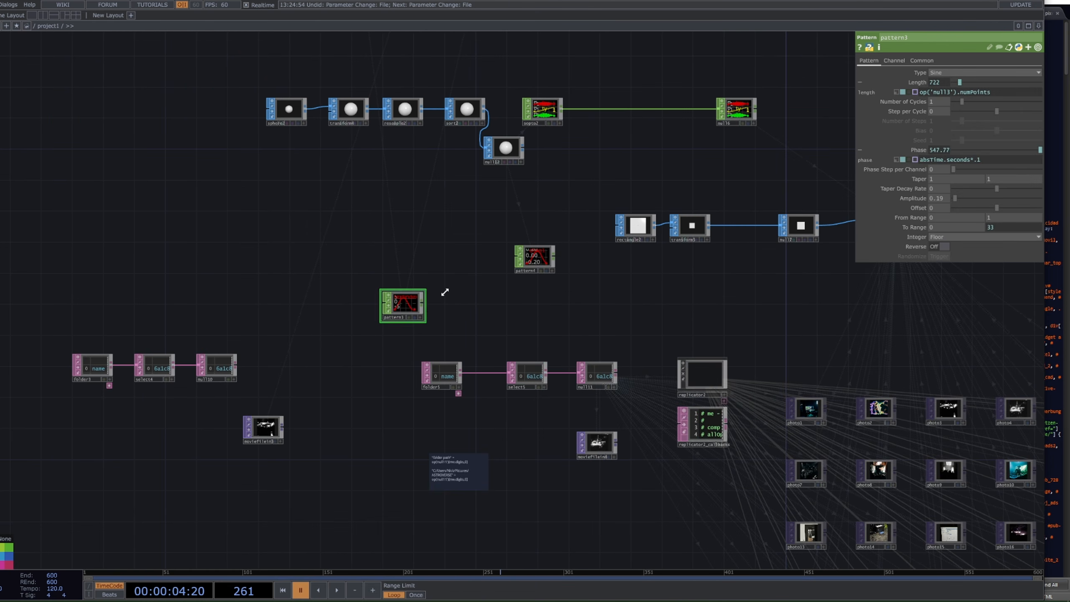
pyautogui.click(1000, 230)
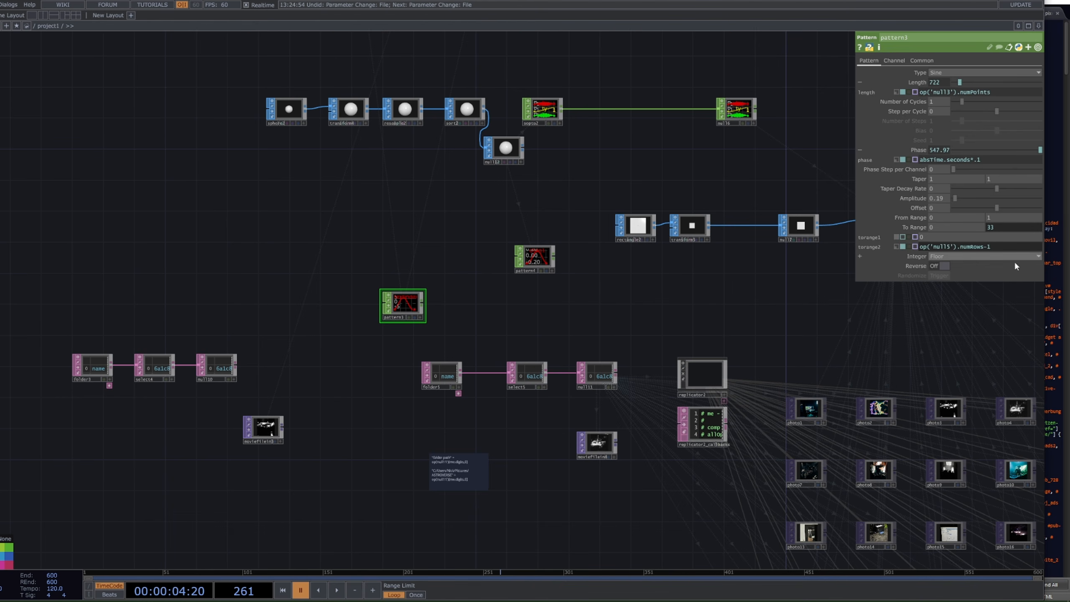
# Step: Drive pattern4's upper To Range value with the expression op('null11').numRows-1
pyautogui.click(537, 259)
pyautogui.scroll(3, 607, 370)
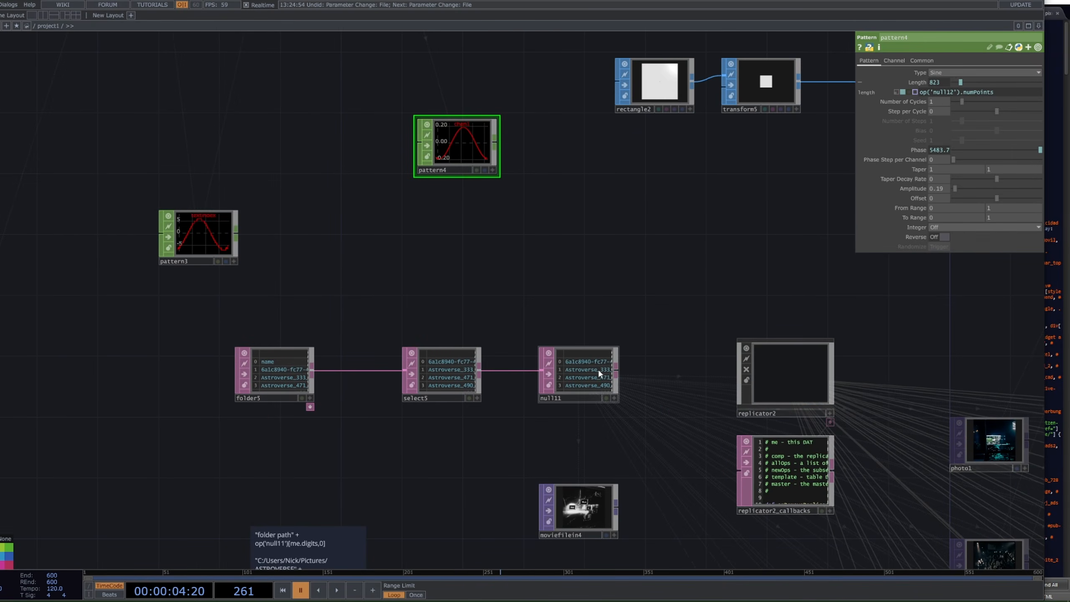
pyautogui.click(576, 380)
pyautogui.click(462, 148)
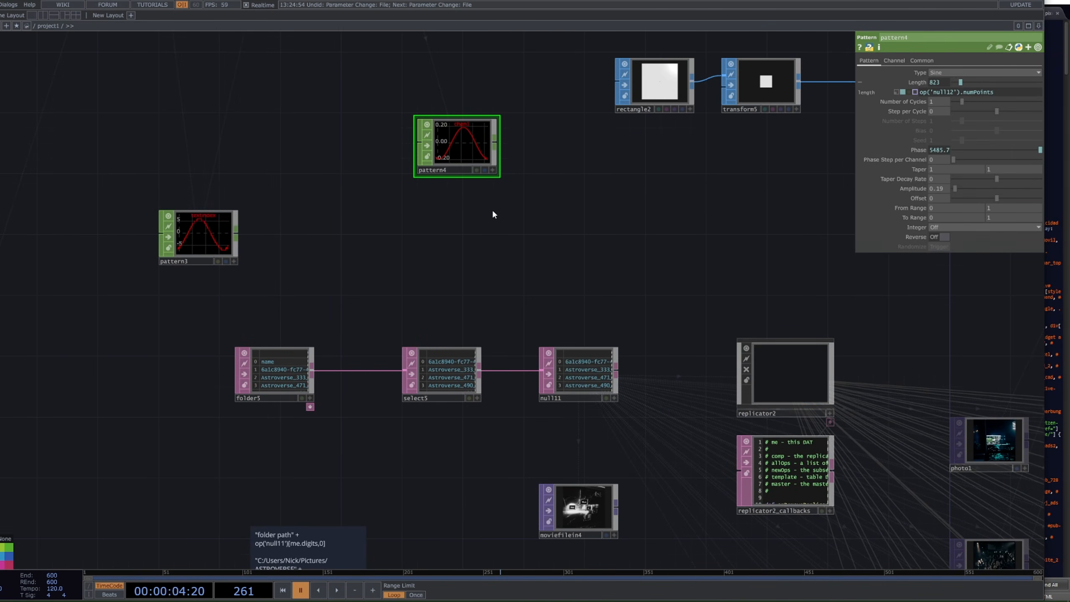
pyautogui.moveTo(597, 374); pyautogui.dragTo(988, 217)
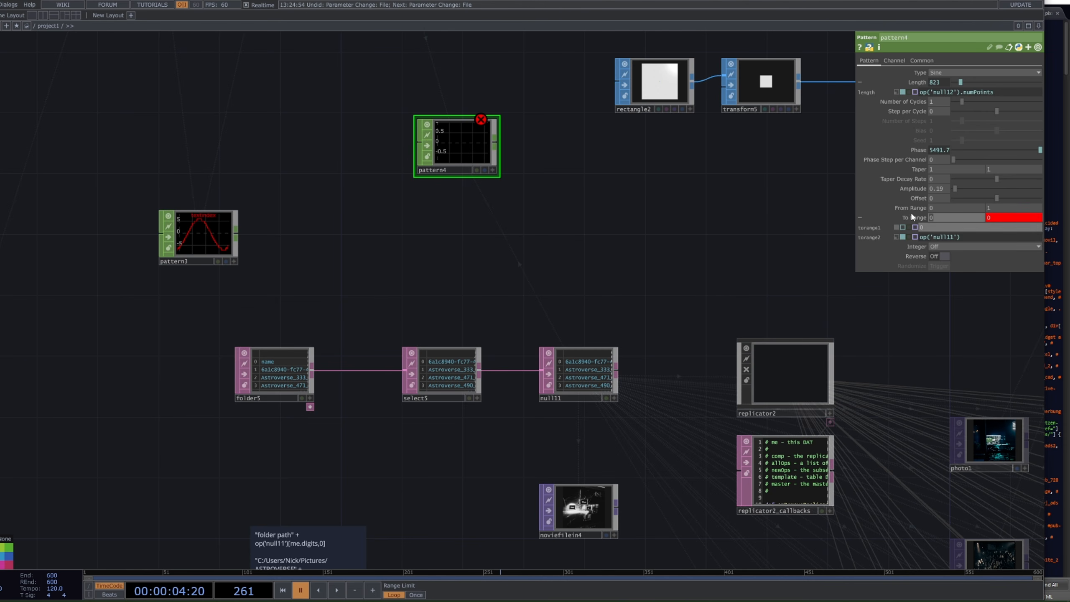
pyautogui.click(971, 237)
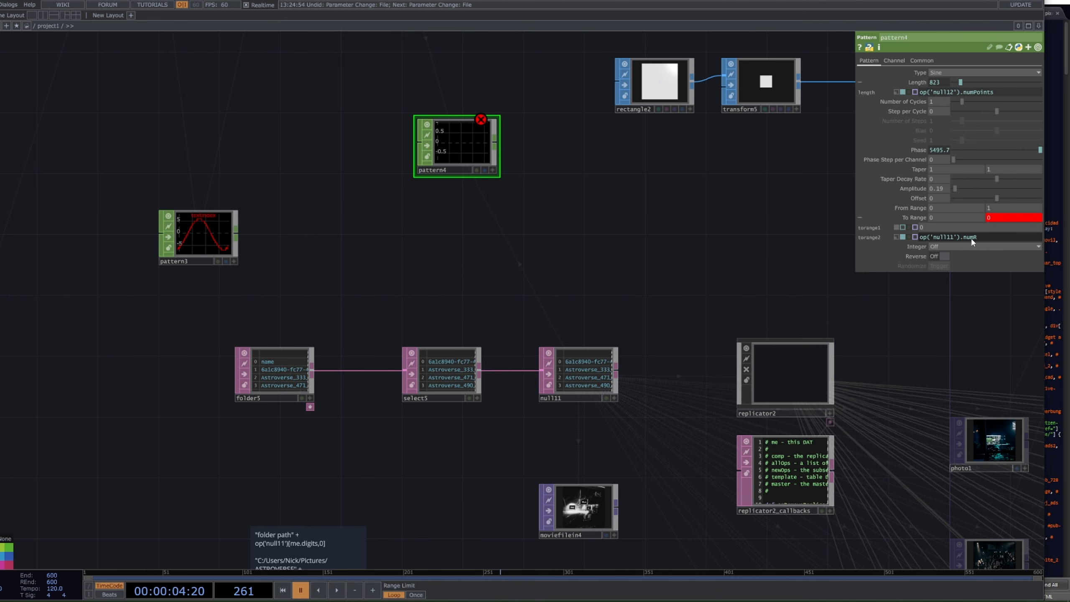
pyautogui.write('.numRows')
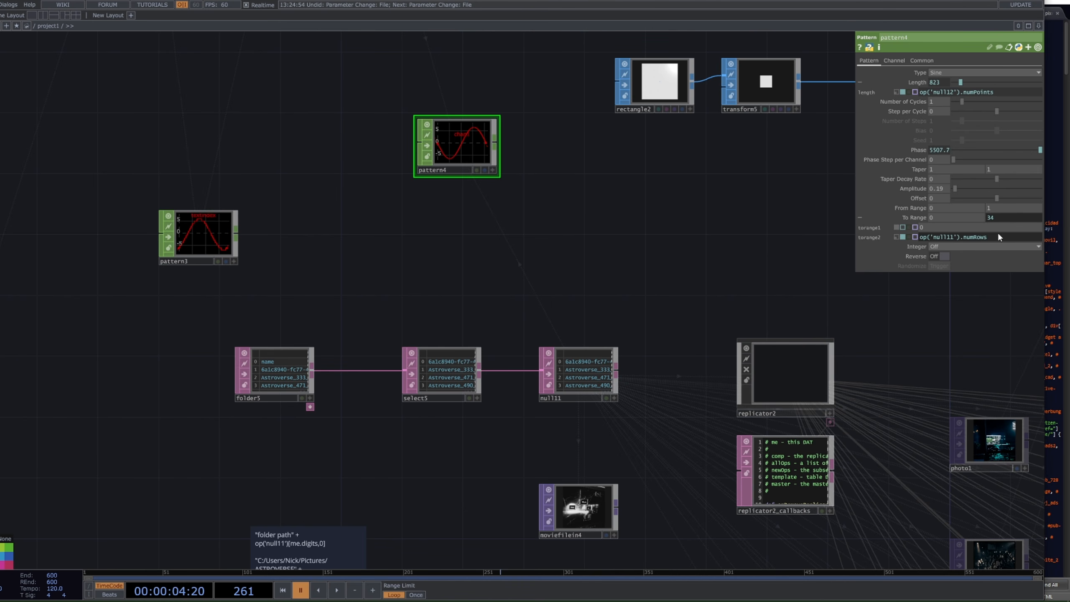
pyautogui.click(1000, 217)
pyautogui.press('Return')
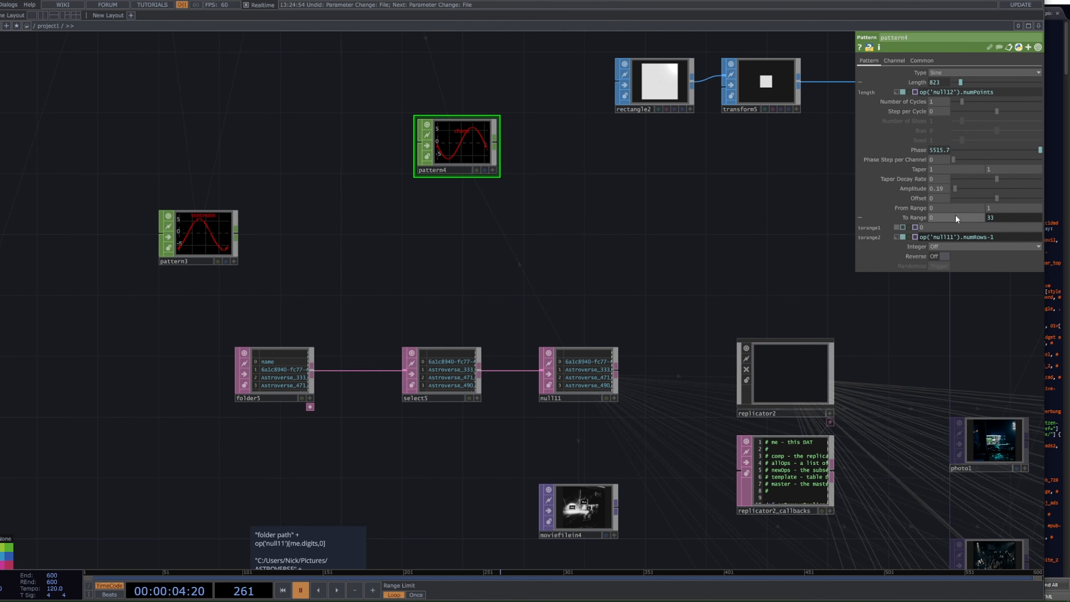
# Step: Examine the row numbering of the file list in the null11 DAT, from its first row to its last
pyautogui.scroll(-5, 704, 300)
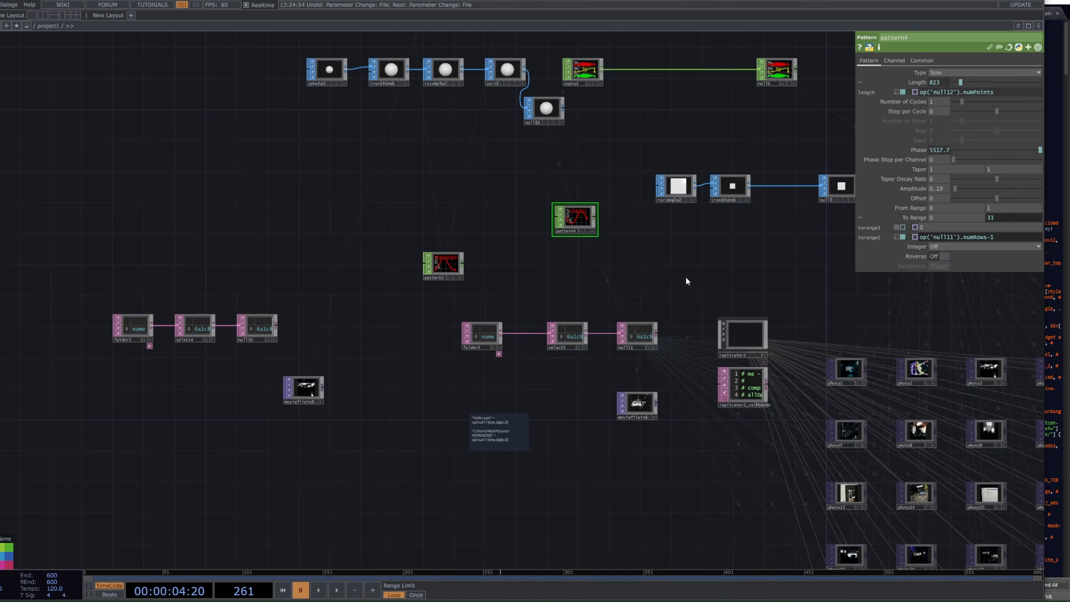
pyautogui.scroll(10, 640, 324)
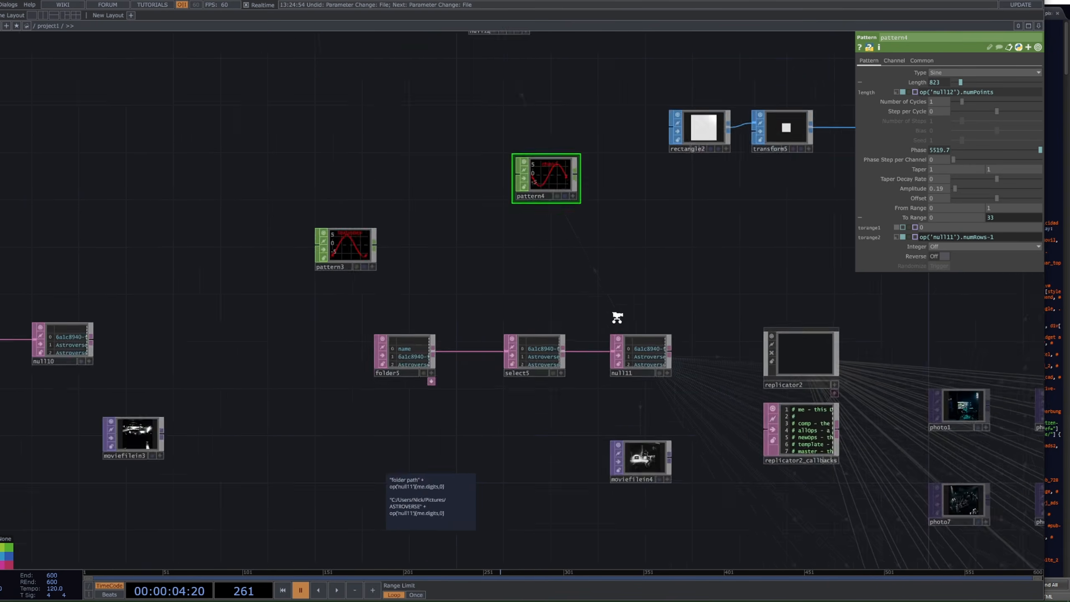
pyautogui.scroll(6, 417, 475)
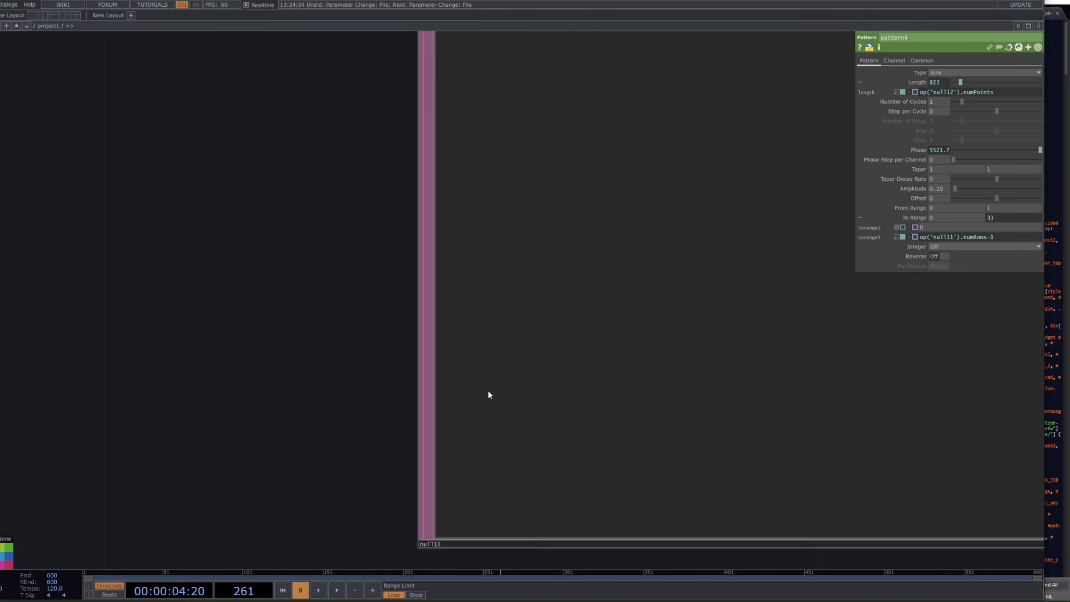
pyautogui.scroll(-2, 357, 240)
pyautogui.moveTo(482, 44); pyautogui.dragTo(457, 137)
pyautogui.scroll(-3, 420, 167)
pyautogui.scroll(-2, 421, 167)
pyautogui.scroll(5, 428, 325)
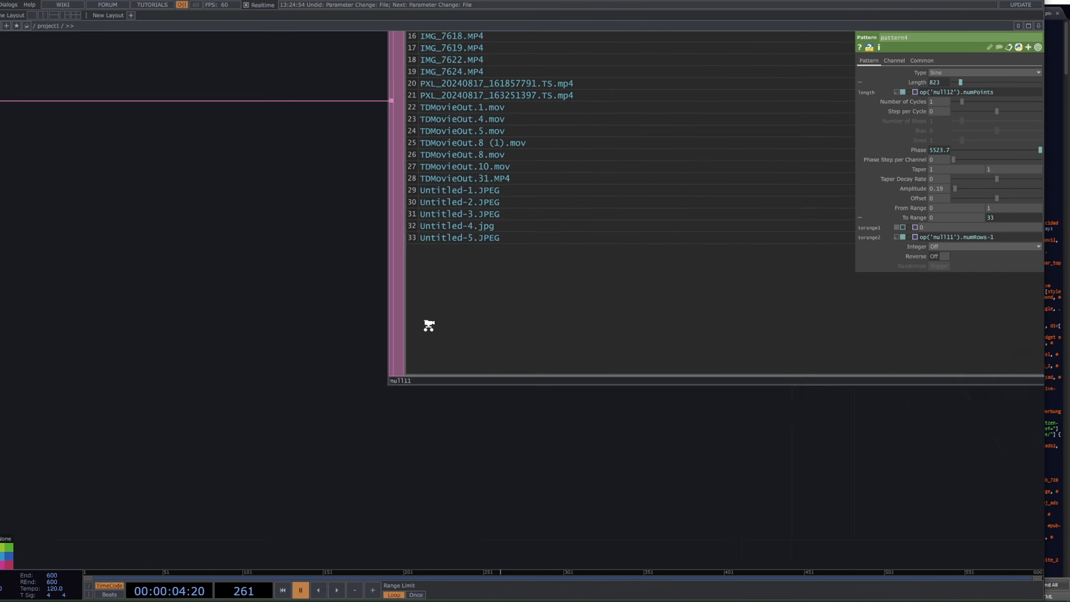
pyautogui.scroll(-3, 397, 91)
pyautogui.moveTo(341, 247); pyautogui.dragTo(319, 496)
pyautogui.scroll(-3, 319, 497)
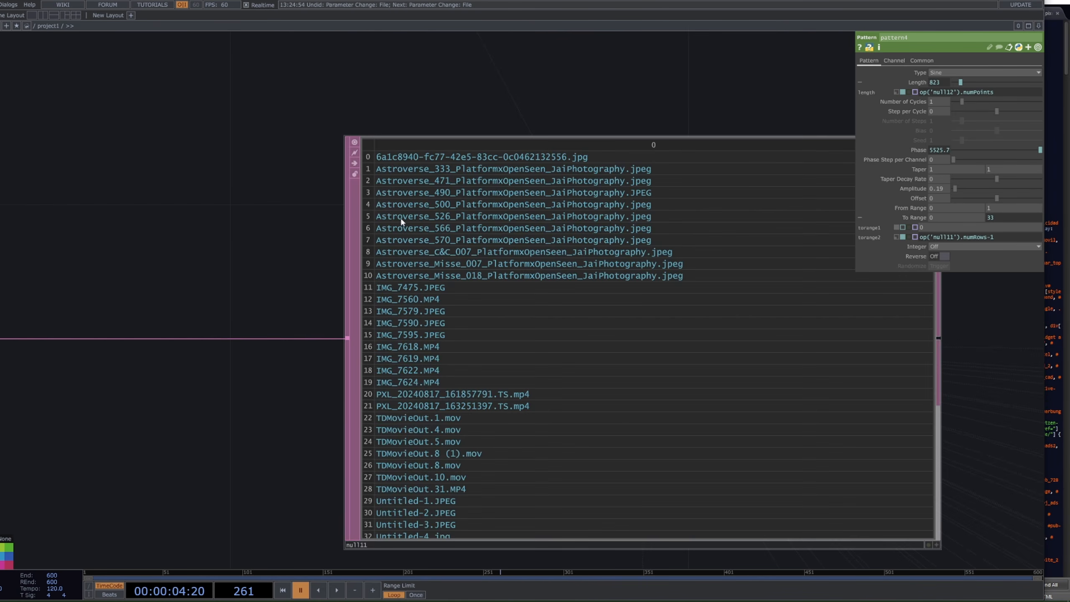
pyautogui.scroll(-2, 369, 160)
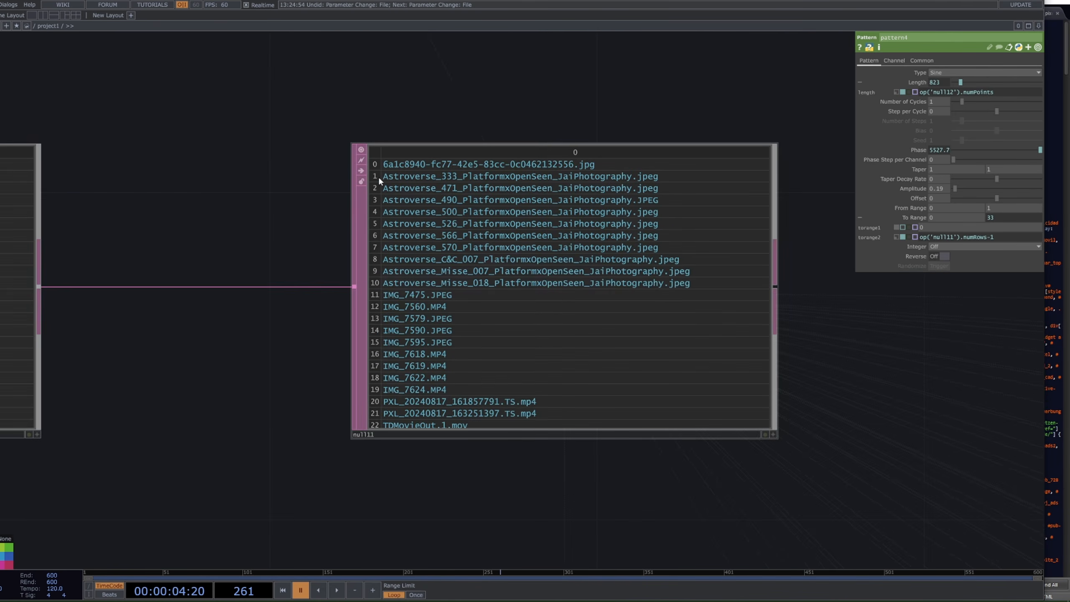
pyautogui.scroll(4, 415, 198)
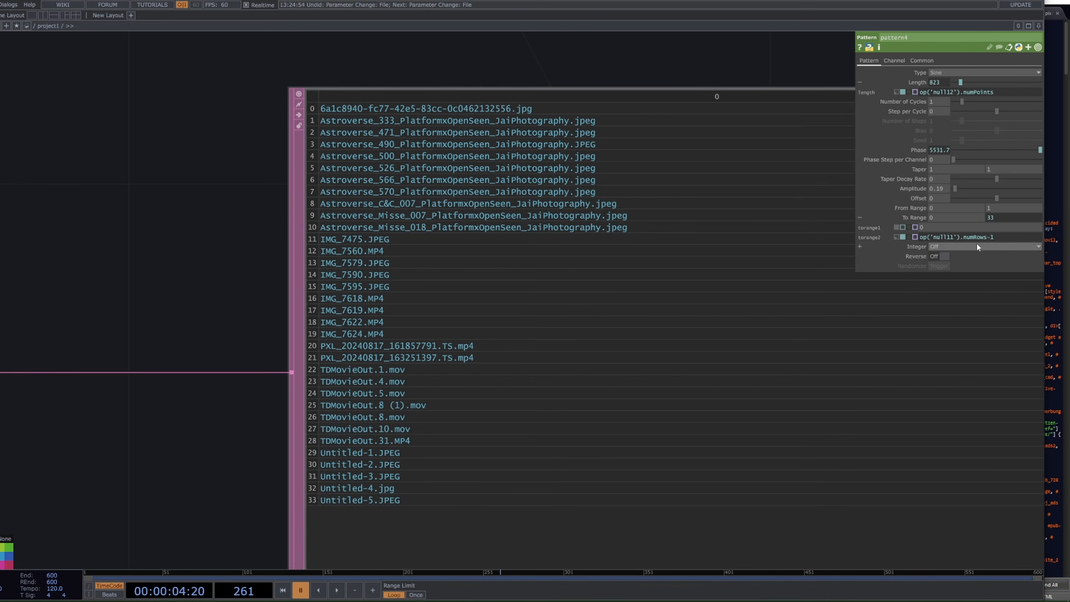
# Step: Collapse pattern4's To Range expressions and place pattern4 level with pattern3, above the folder5 chain
pyautogui.click(914, 217)
pyautogui.scroll(-6, 666, 344)
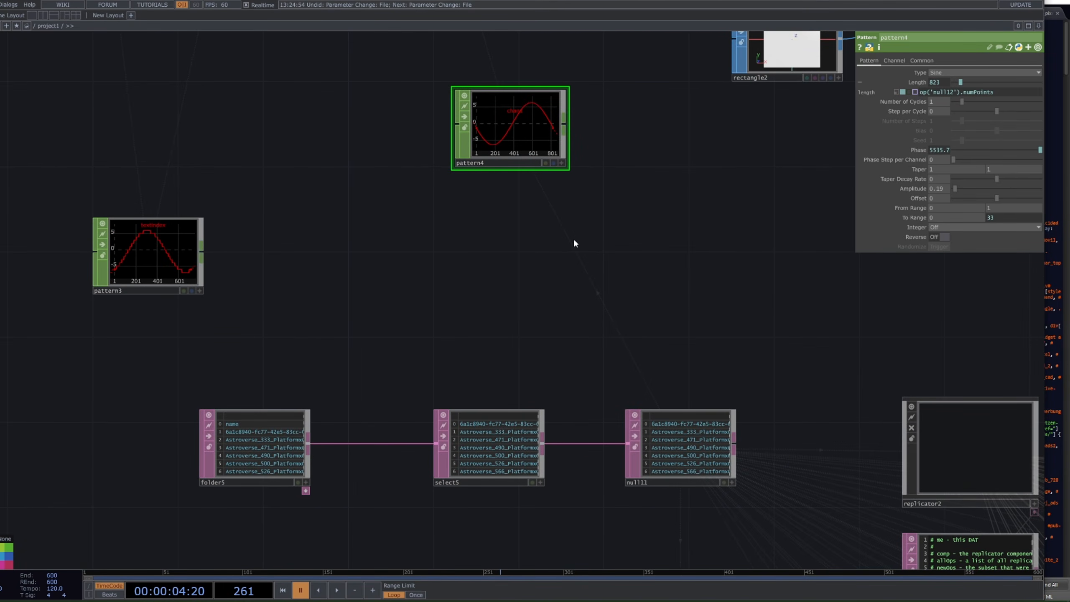
pyautogui.click(155, 274)
pyautogui.click(551, 140)
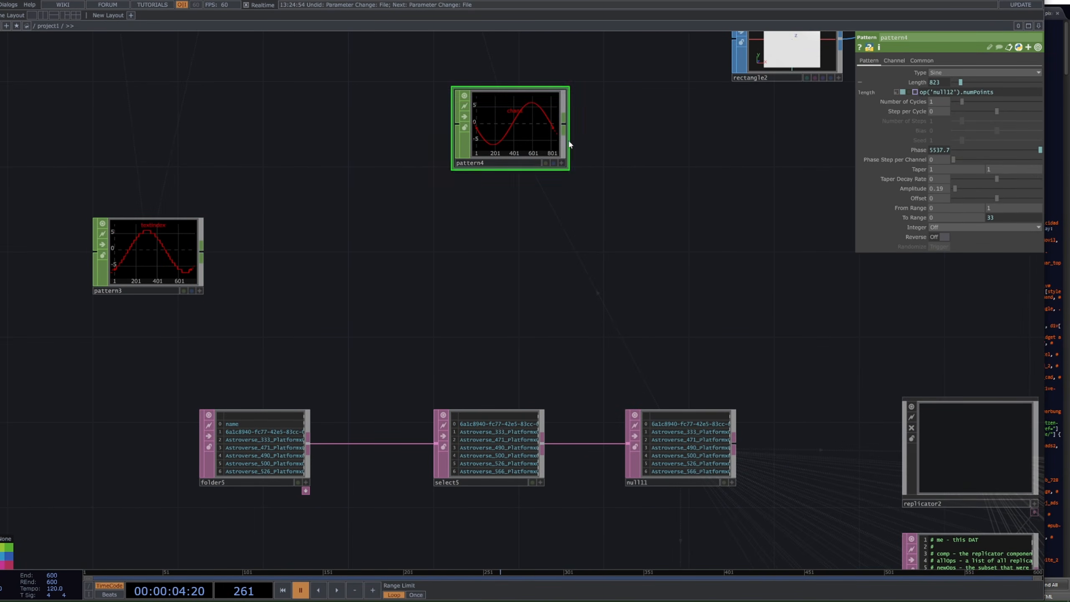
pyautogui.moveTo(548, 137); pyautogui.dragTo(441, 264)
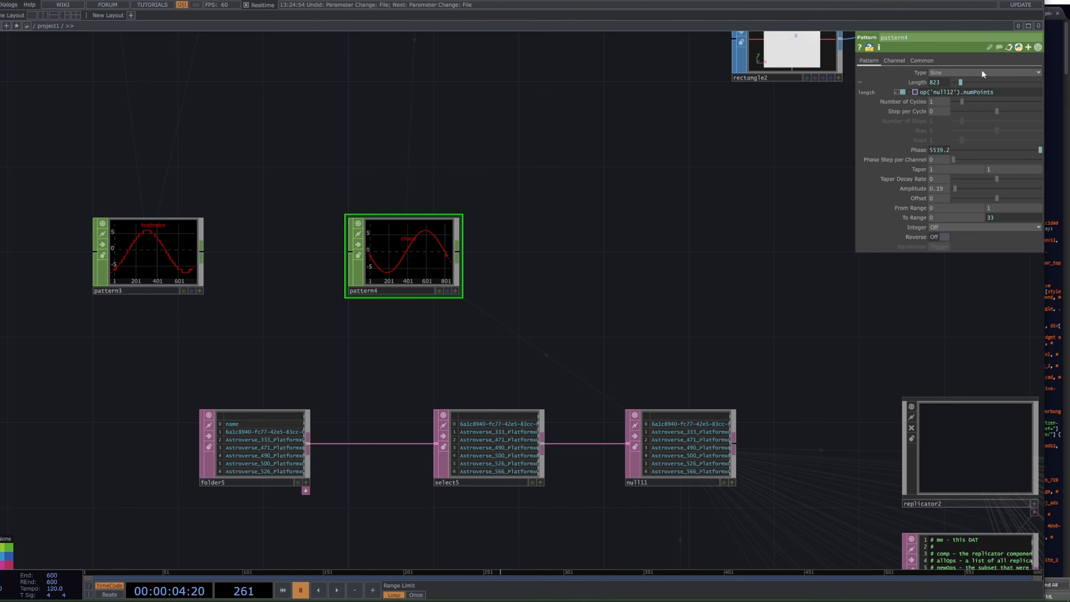
# Step: Check pattern3's channel settings and name pattern4's channel photoindex
pyautogui.click(893, 61)
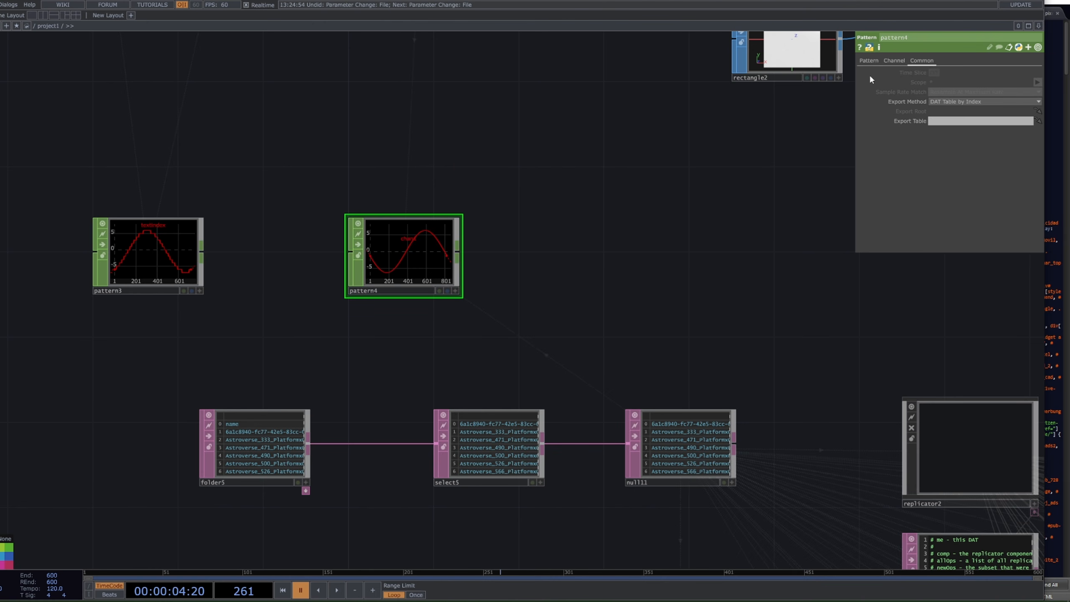
pyautogui.click(102, 253)
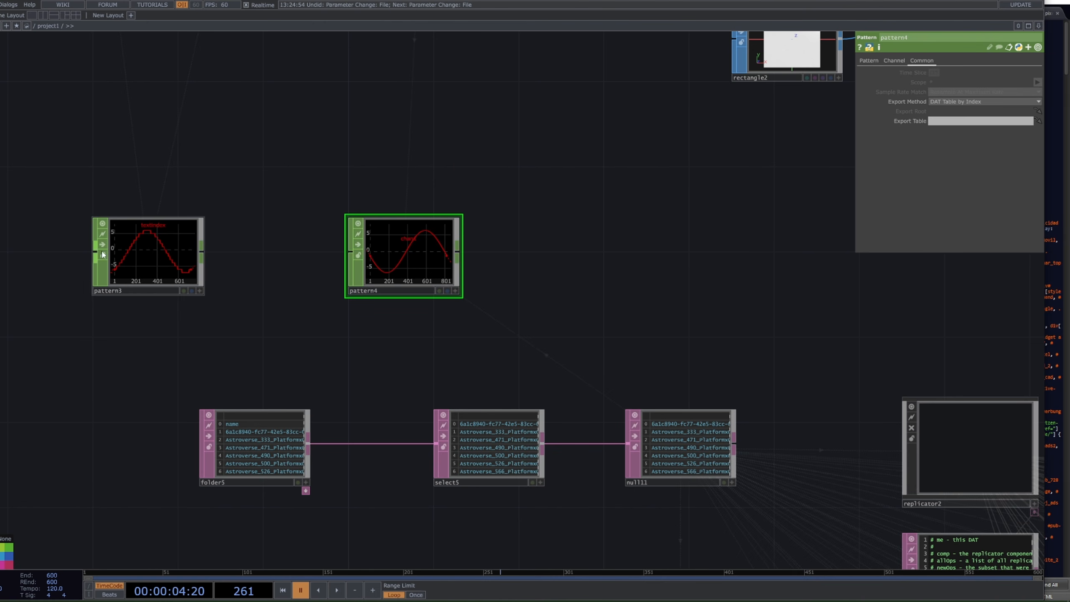
pyautogui.click(894, 61)
pyautogui.click(922, 60)
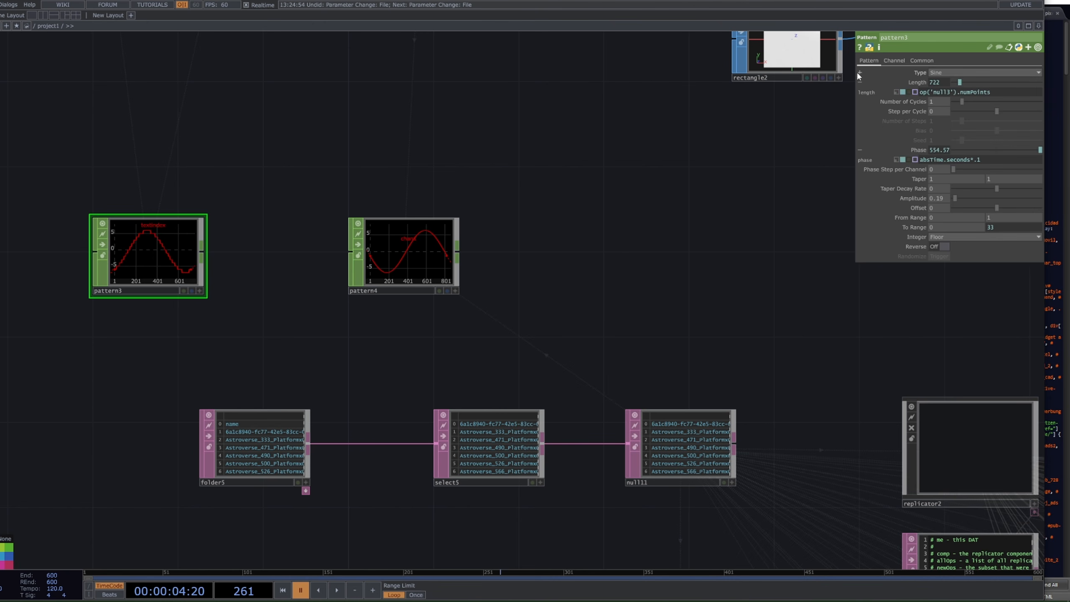
pyautogui.click(409, 232)
pyautogui.click(894, 61)
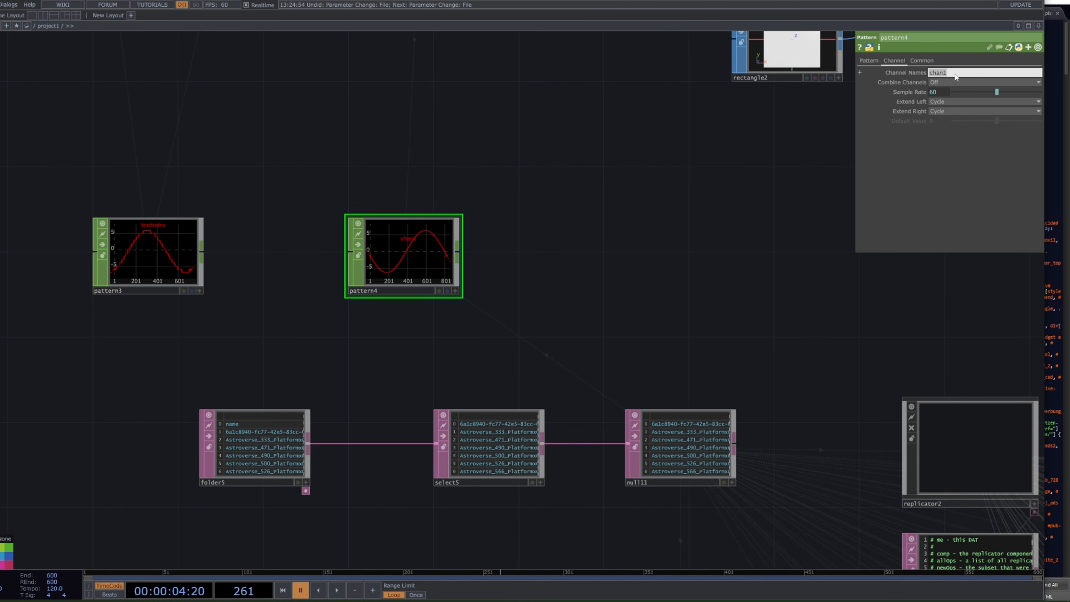
pyautogui.write('photo')
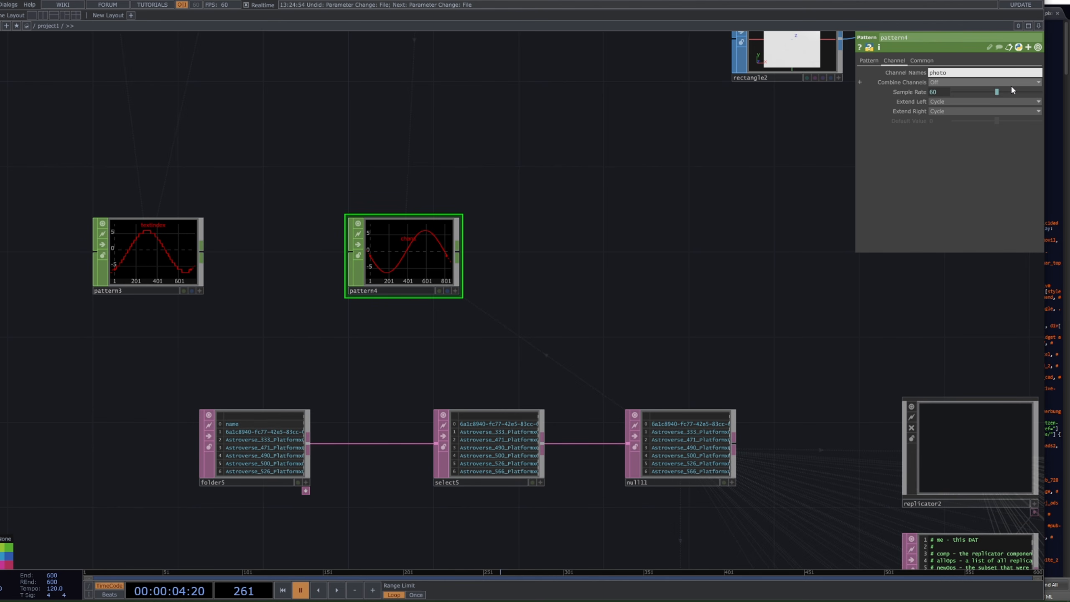
pyautogui.write('Index')
pyautogui.press('Return')
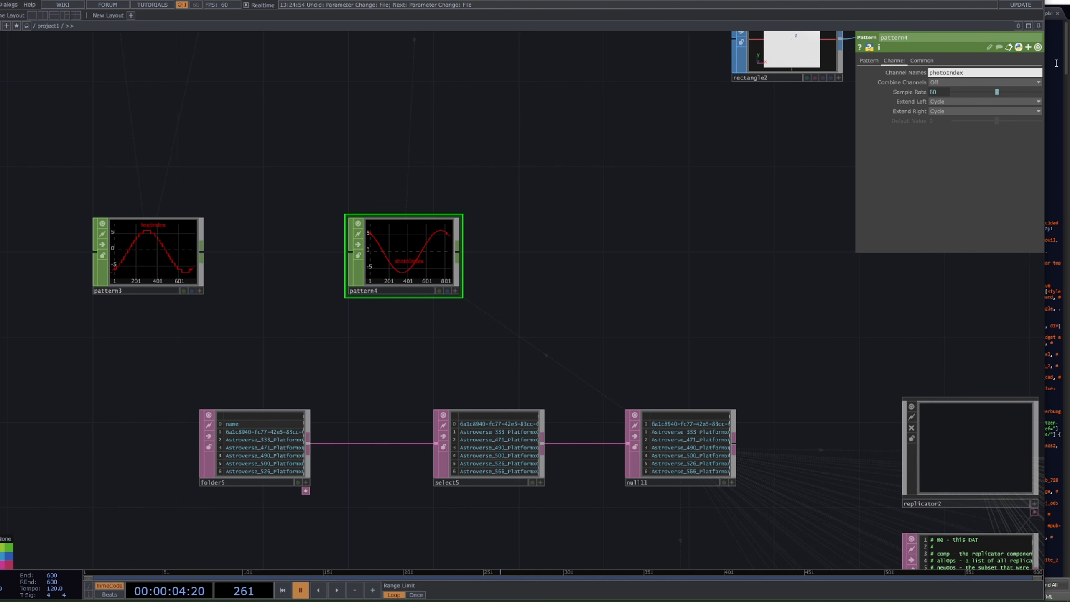
# Step: Compare the channel settings of pattern3 and pattern4, and look over the whole network
pyautogui.click(135, 248)
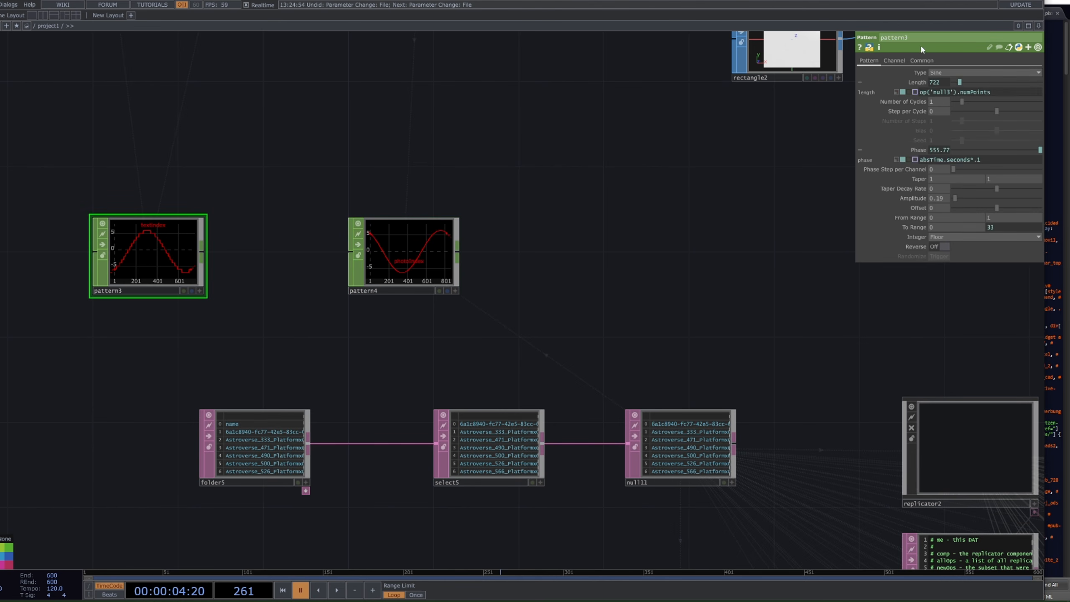
pyautogui.click(893, 60)
pyautogui.click(448, 234)
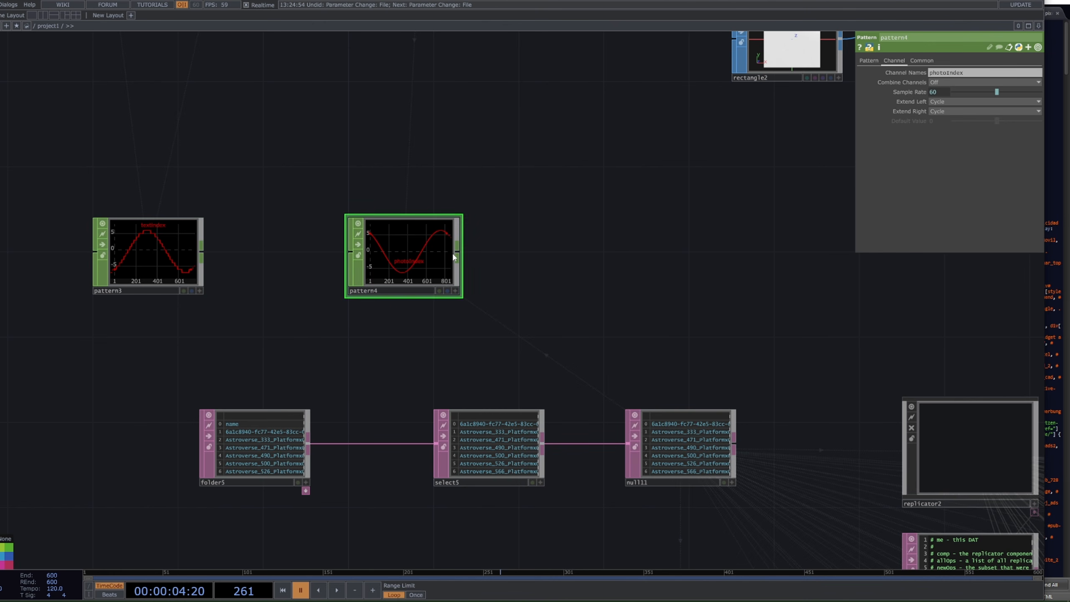
pyautogui.scroll(-2, 706, 201)
pyautogui.scroll(-8, 554, 256)
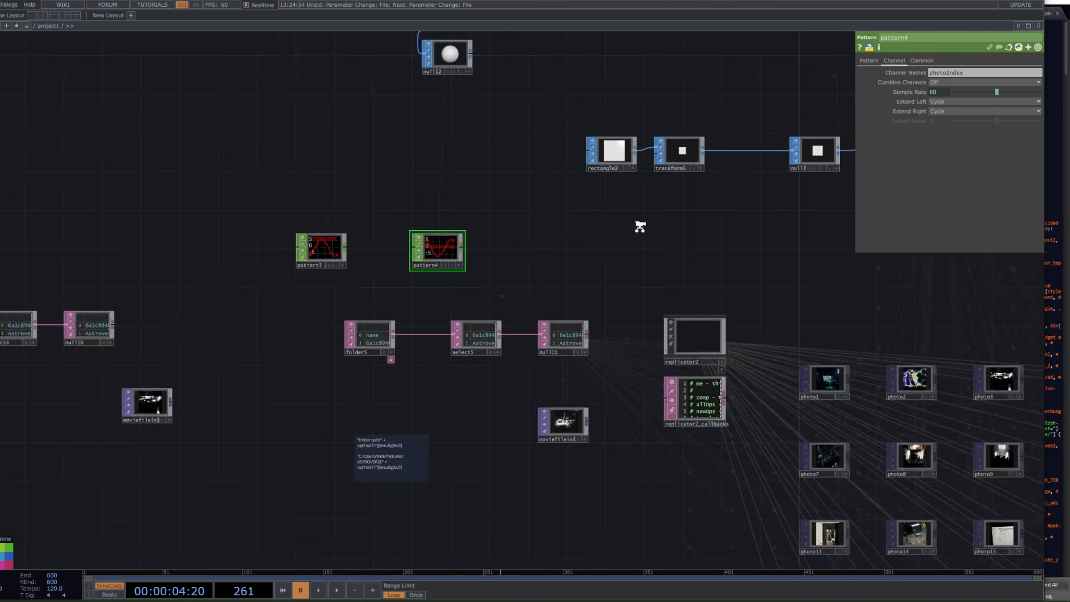
pyautogui.scroll(-6, 303, 372)
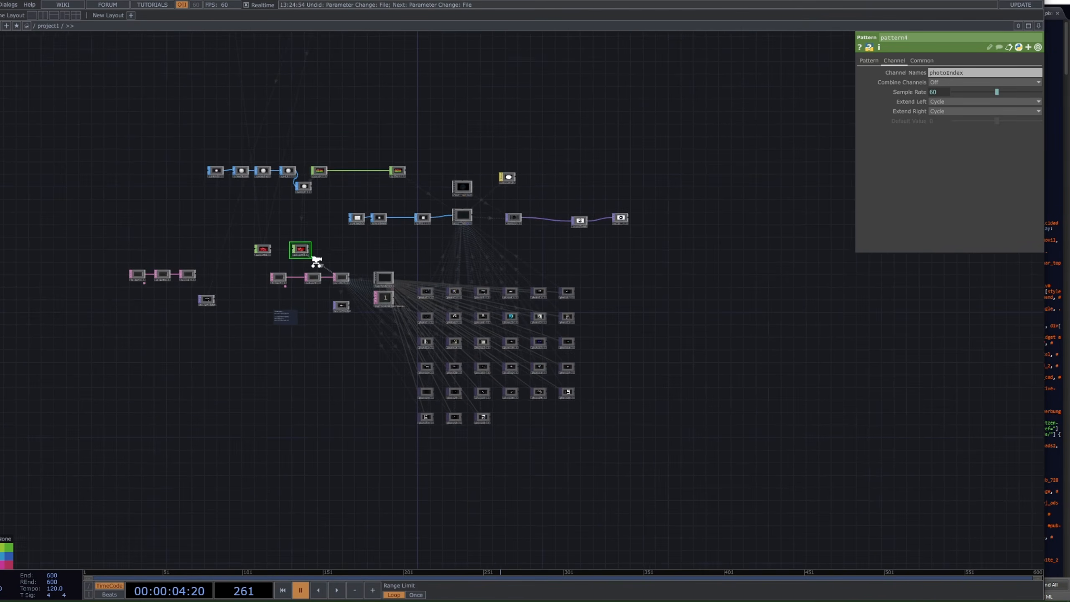
# Step: Set geo2's Texture Index OP to pattern4 and its Texture Index to the photoindex channel
pyautogui.scroll(10, 456, 212)
pyautogui.click(456, 212)
pyautogui.moveTo(402, 271); pyautogui.dragTo(708, 206)
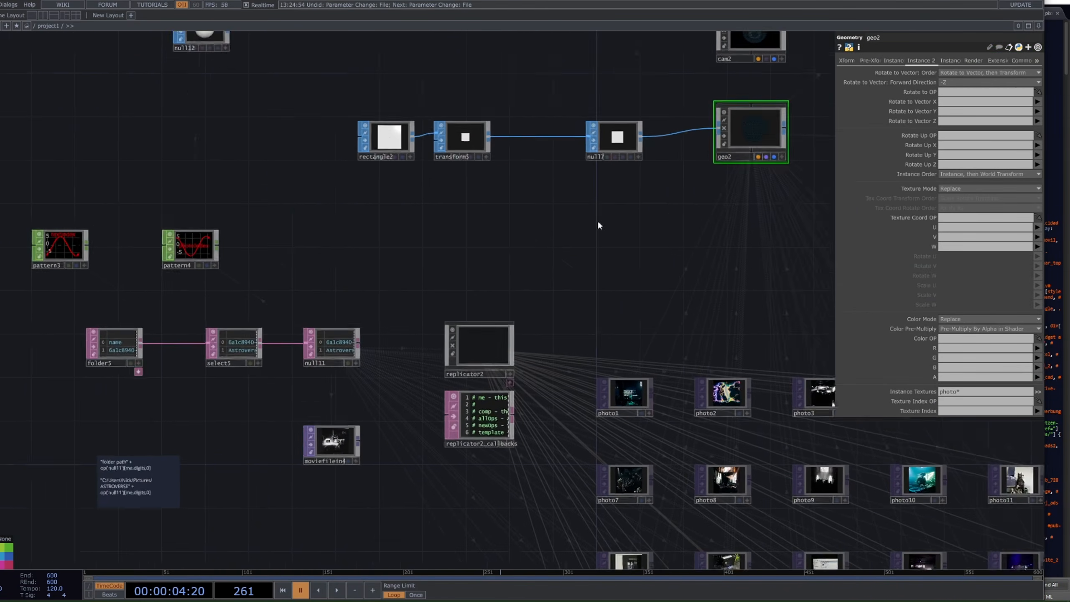
pyautogui.moveTo(599, 225); pyautogui.dragTo(664, 206)
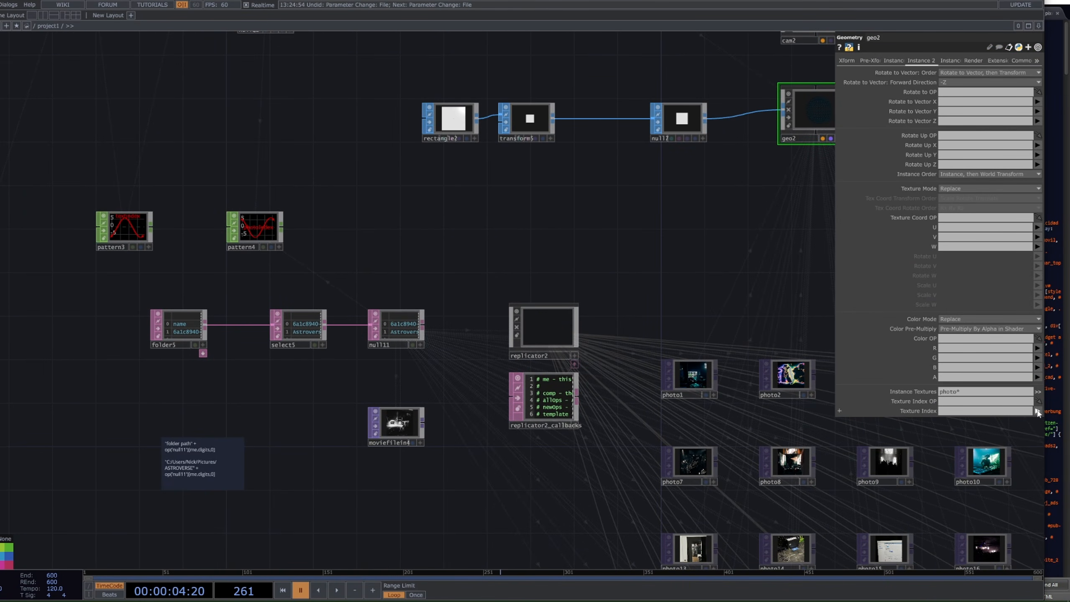
pyautogui.moveTo(257, 230); pyautogui.dragTo(961, 402)
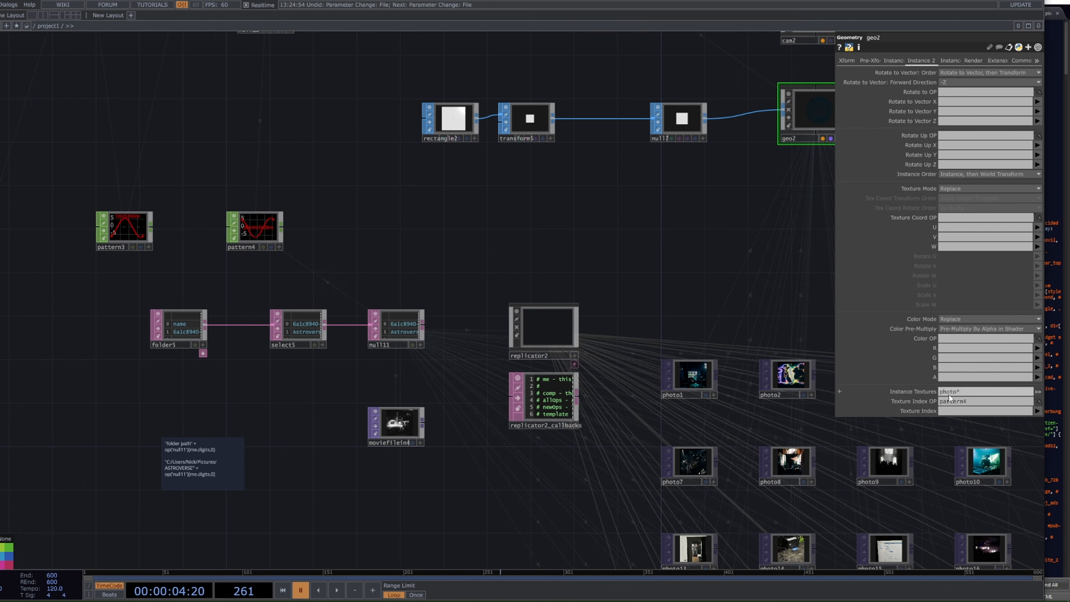
pyautogui.click(1038, 410)
pyautogui.click(1015, 414)
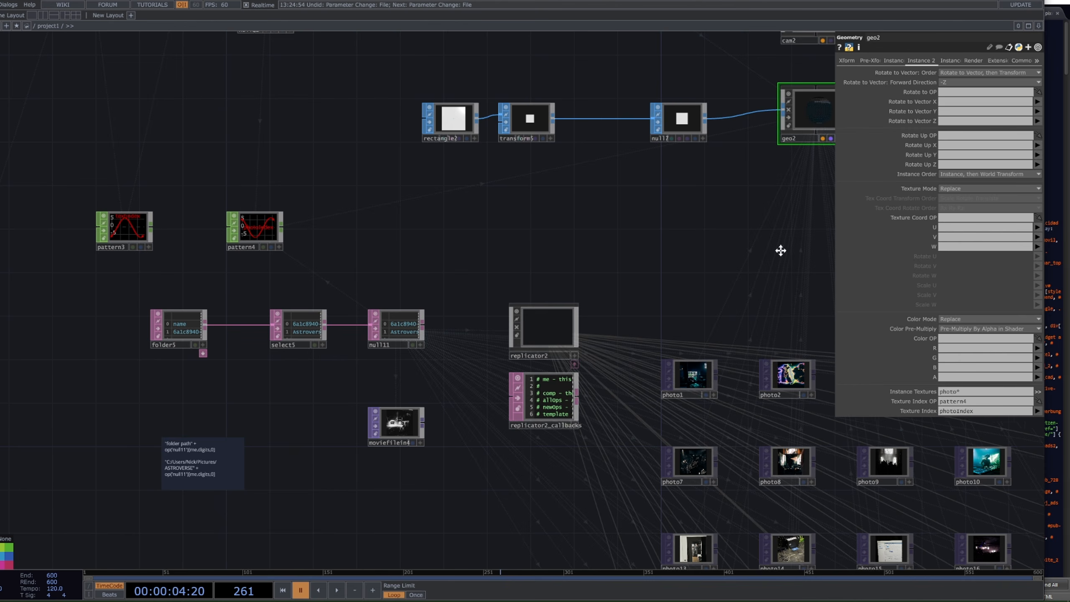
# Step: Show null8's output as the network background and start playback
pyautogui.moveTo(780, 251); pyautogui.dragTo(564, 268)
pyautogui.moveTo(752, 219); pyautogui.dragTo(549, 233)
pyautogui.moveTo(654, 212); pyautogui.dragTo(437, 234)
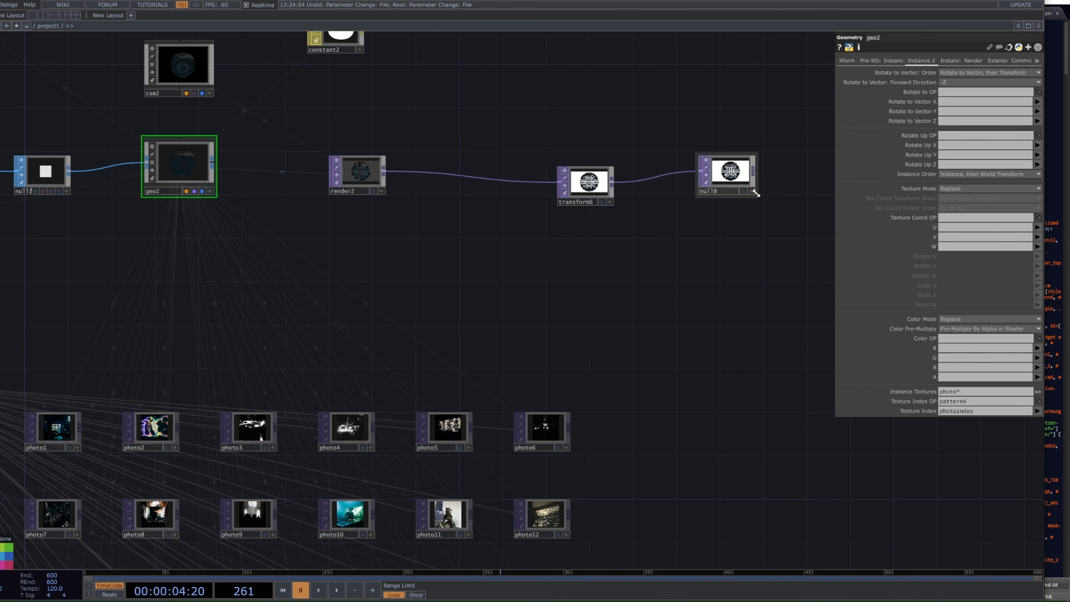
pyautogui.click(749, 192)
pyautogui.press('h')
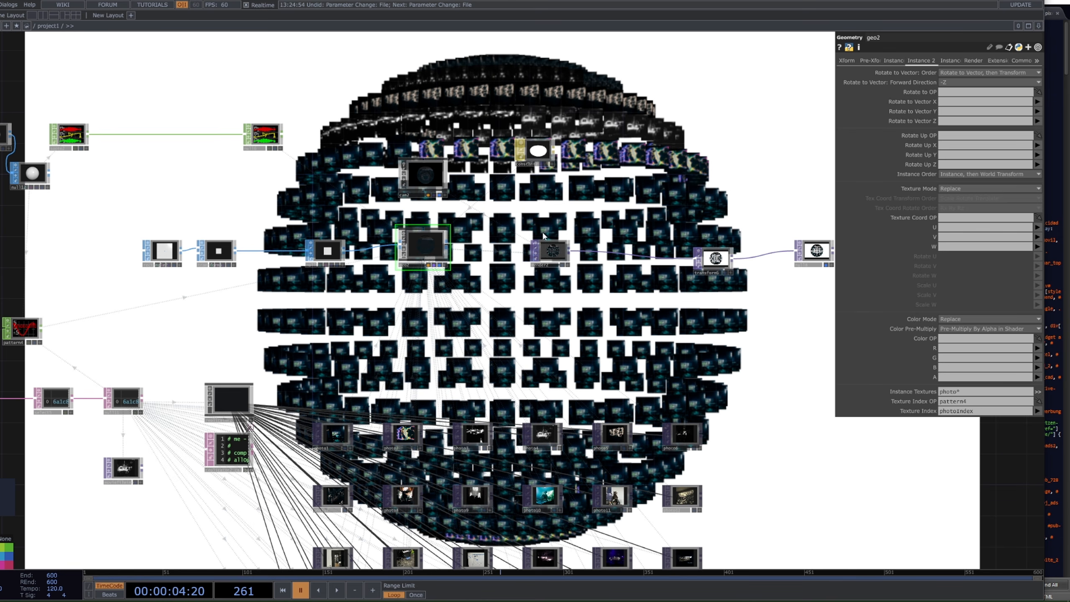
pyautogui.scroll(-3, 643, 408)
pyautogui.press('space')
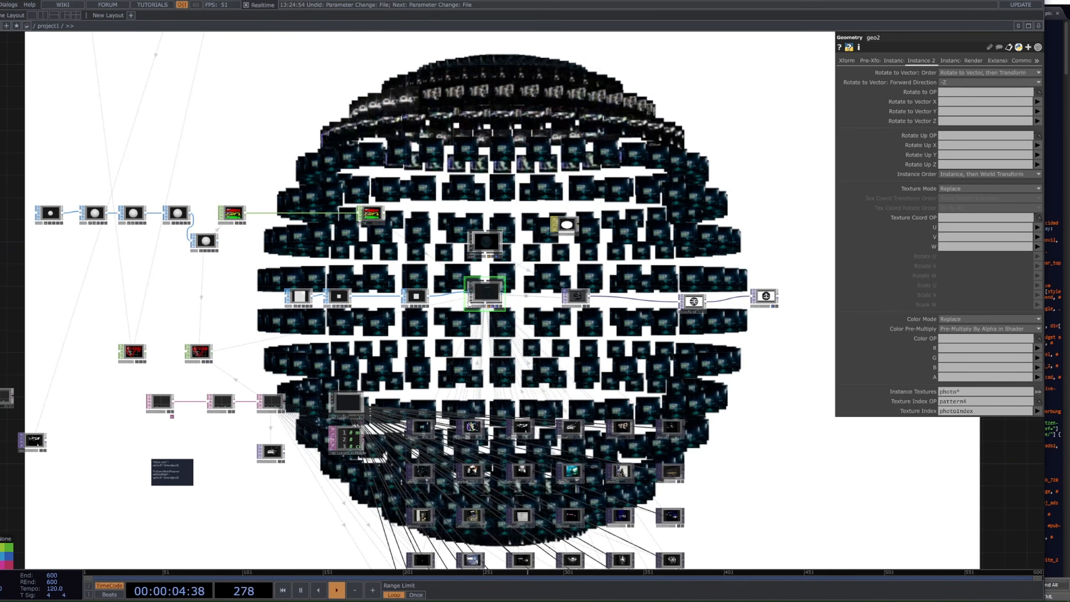
# Step: Shift sopto2 and null6 along the chain and line null12 up between sort2 and sopto2
pyautogui.moveTo(231, 191); pyautogui.dragTo(421, 214)
pyautogui.moveTo(205, 244); pyautogui.dragTo(226, 221)
pyautogui.moveTo(101, 225); pyautogui.dragTo(144, 228)
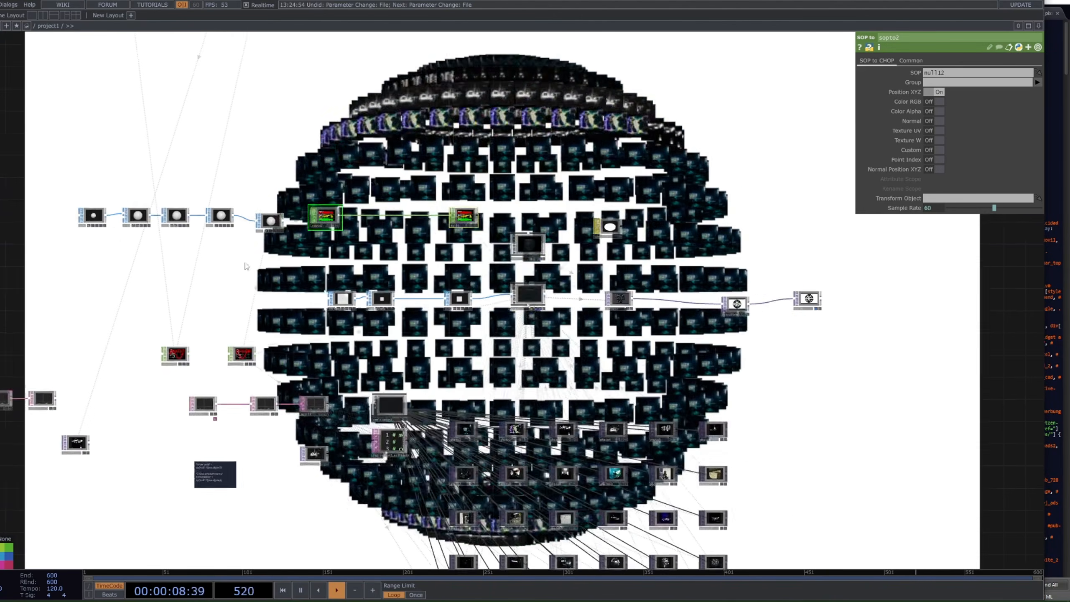
# Step: Pause playback, set sort2's Point Sort to By Z and resume playback
pyautogui.scroll(4, 144, 228)
pyautogui.press('space')
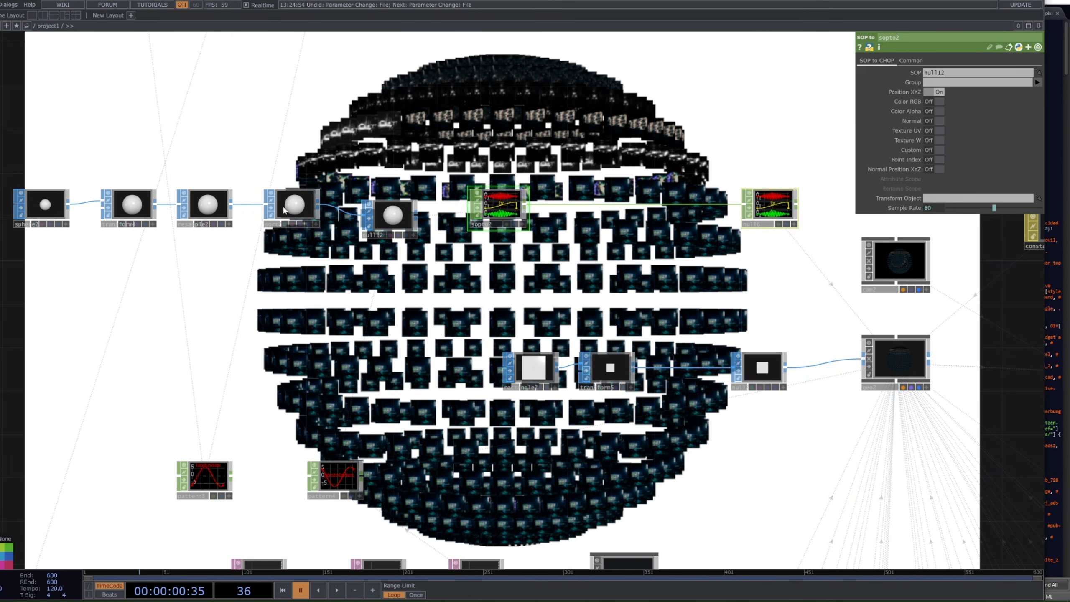
pyautogui.click(322, 194)
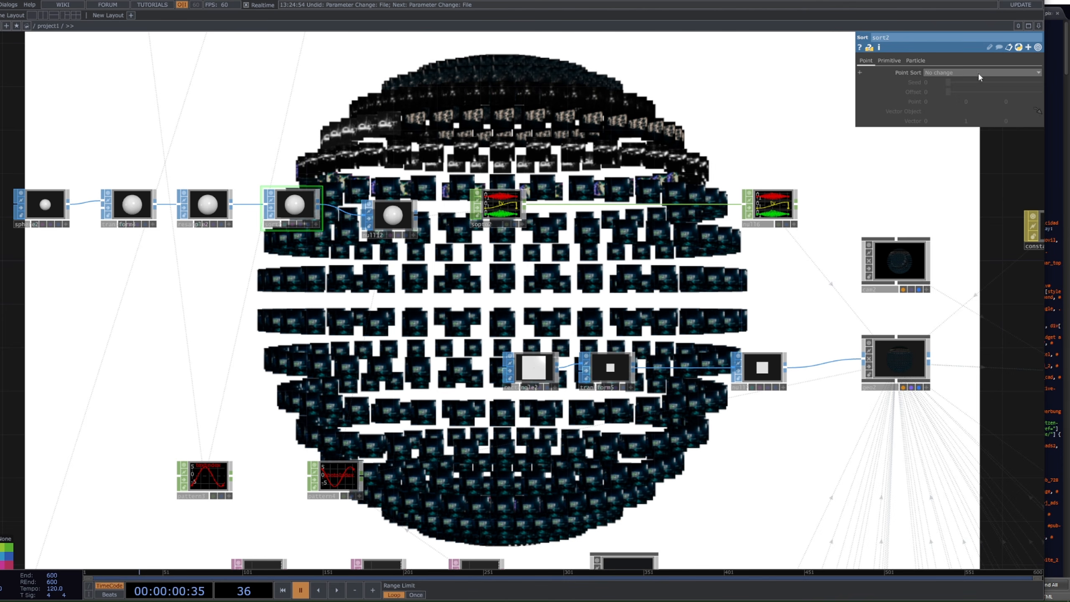
pyautogui.click(977, 72)
pyautogui.click(946, 119)
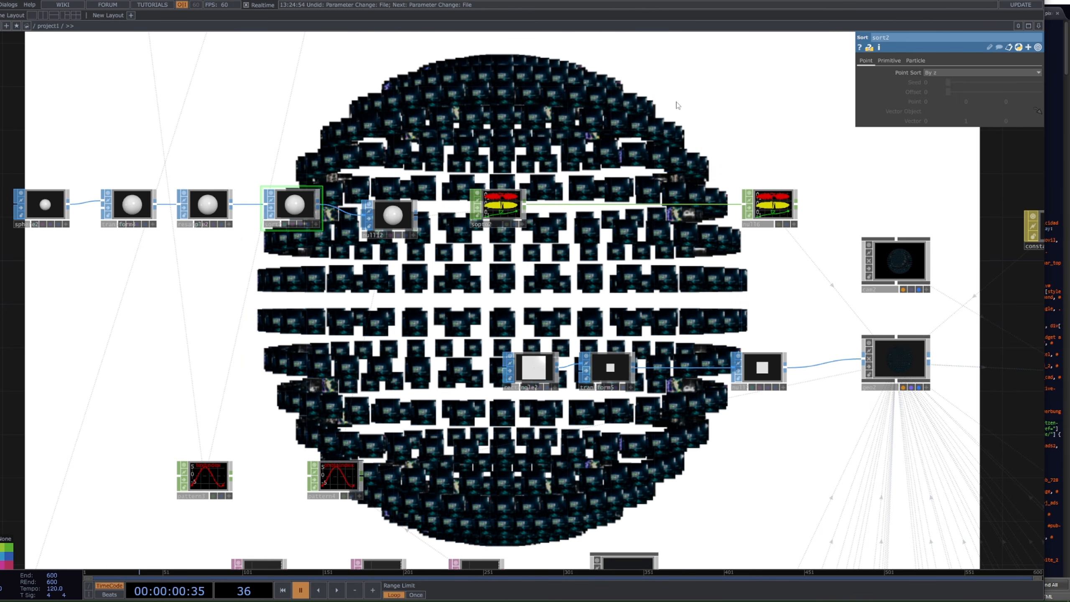
pyautogui.press('space')
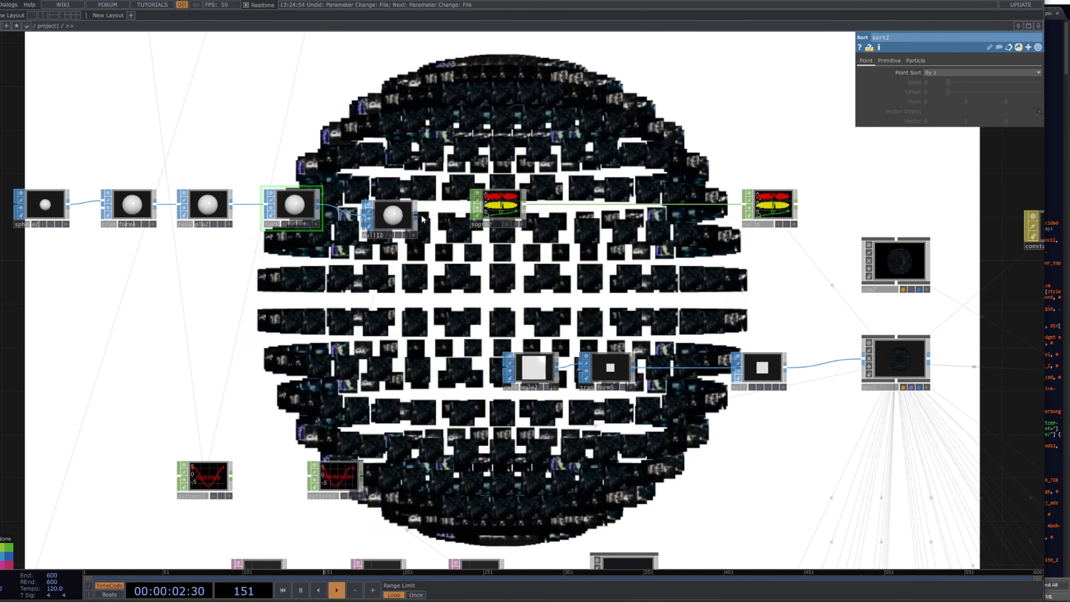
# Step: Slow pattern4 by setting its Phase expression to absTime.seconds*.1, and play the result
pyautogui.scroll(-3, 495, 262)
pyautogui.press('space')
pyautogui.click(388, 419)
pyautogui.scroll(5, 387, 420)
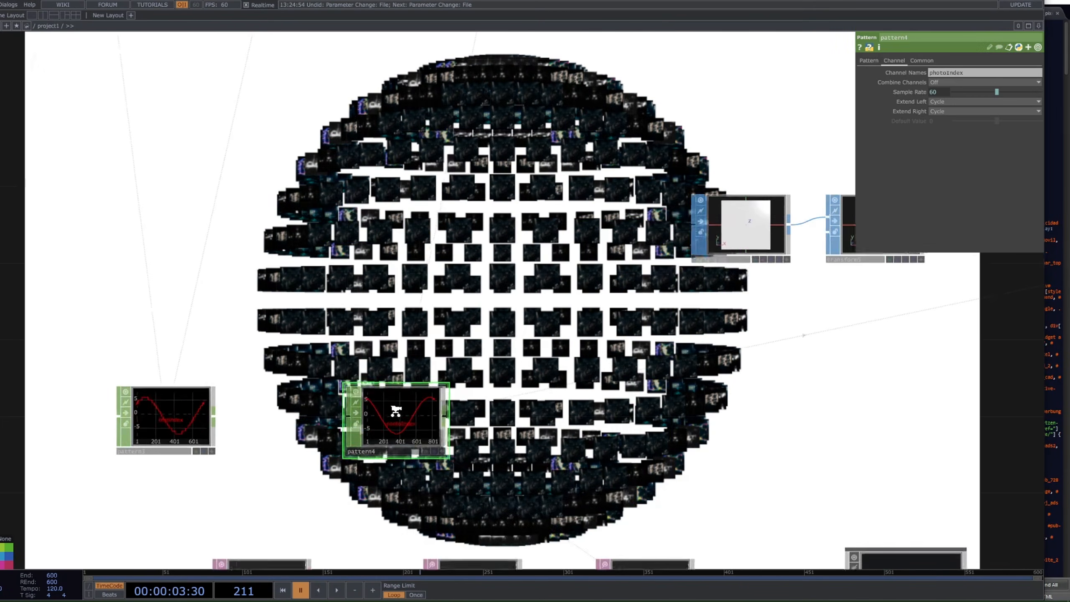
pyautogui.press('space')
pyautogui.press('space')
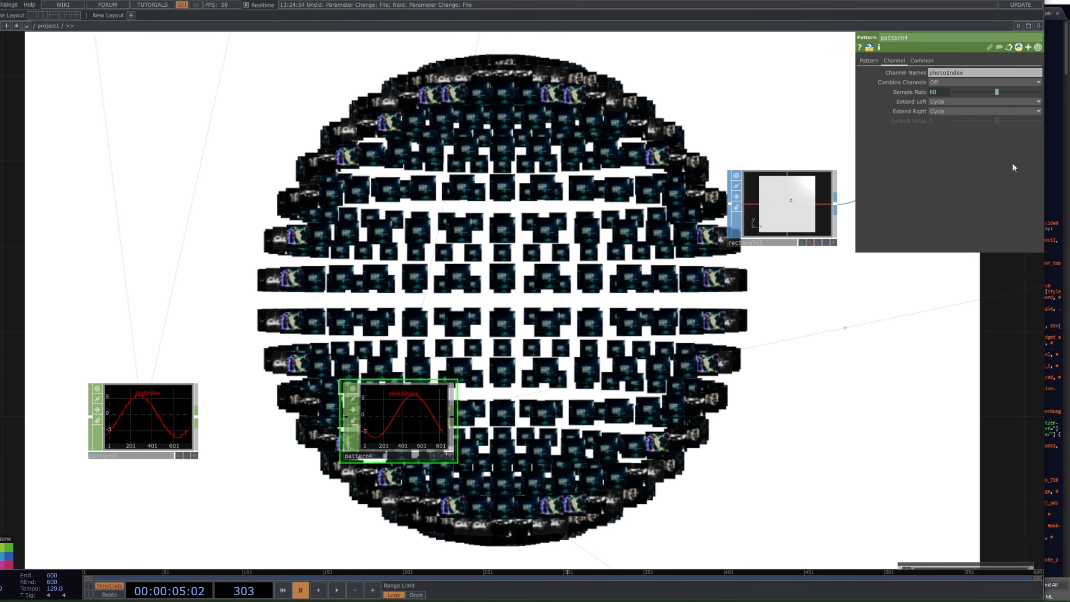
pyautogui.click(874, 61)
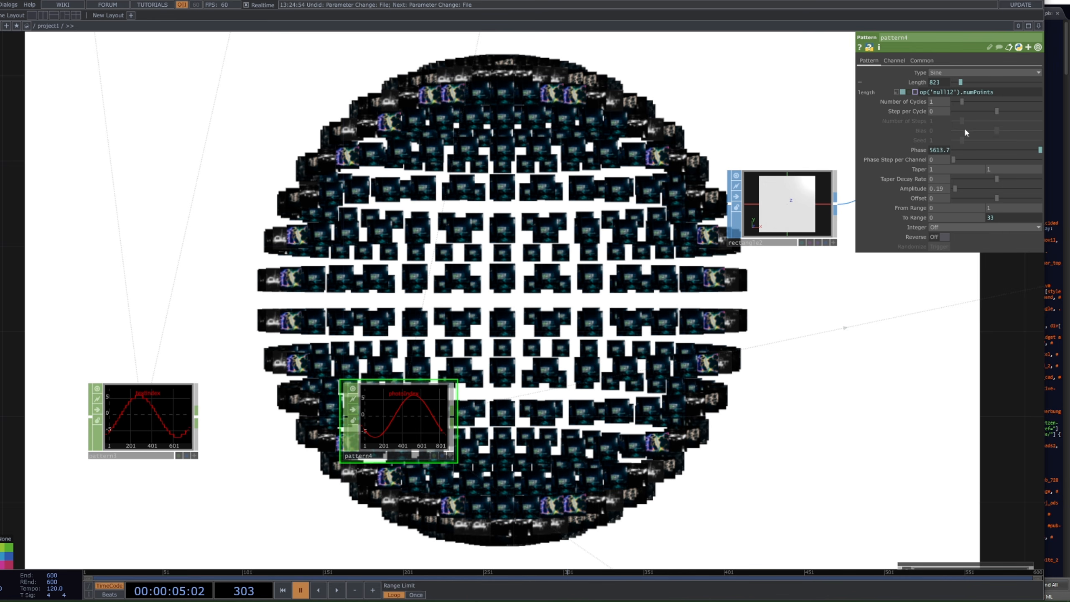
pyautogui.click(923, 150)
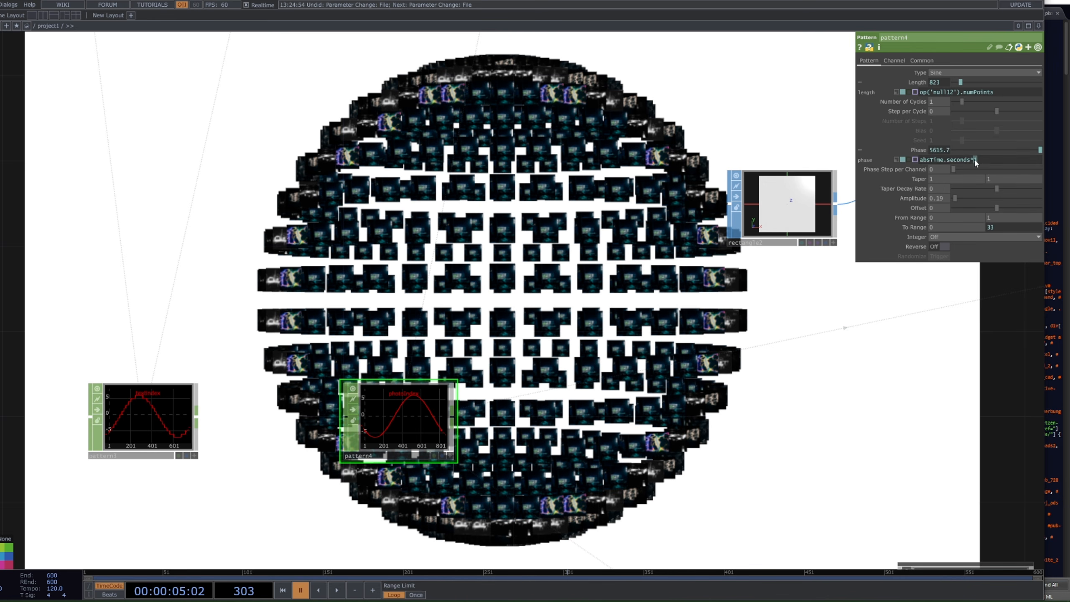
pyautogui.click(974, 159)
pyautogui.write('.1')
pyautogui.press('Return')
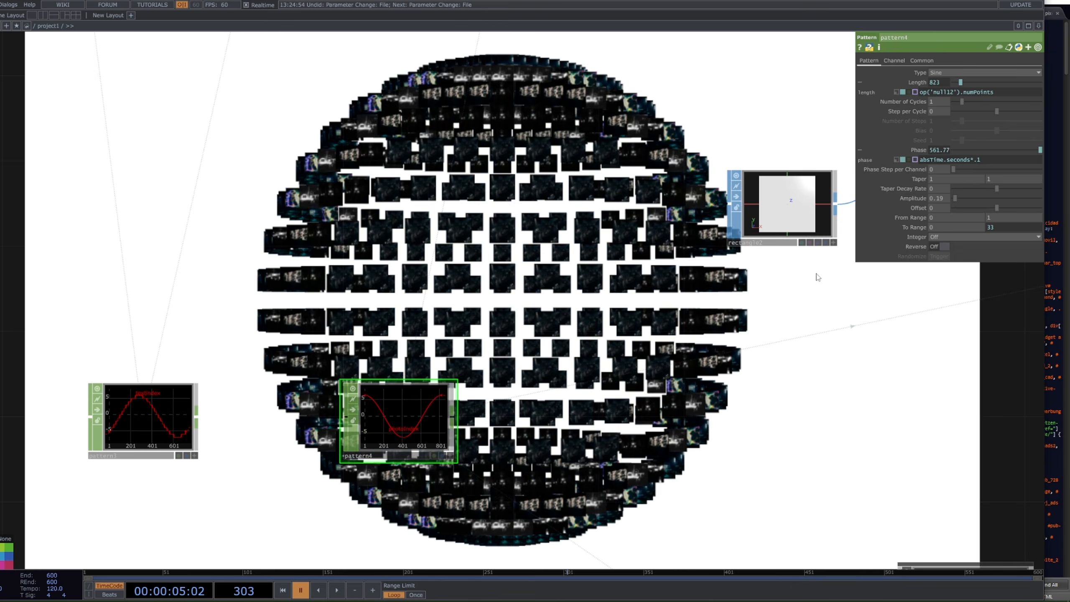
pyautogui.press('space')
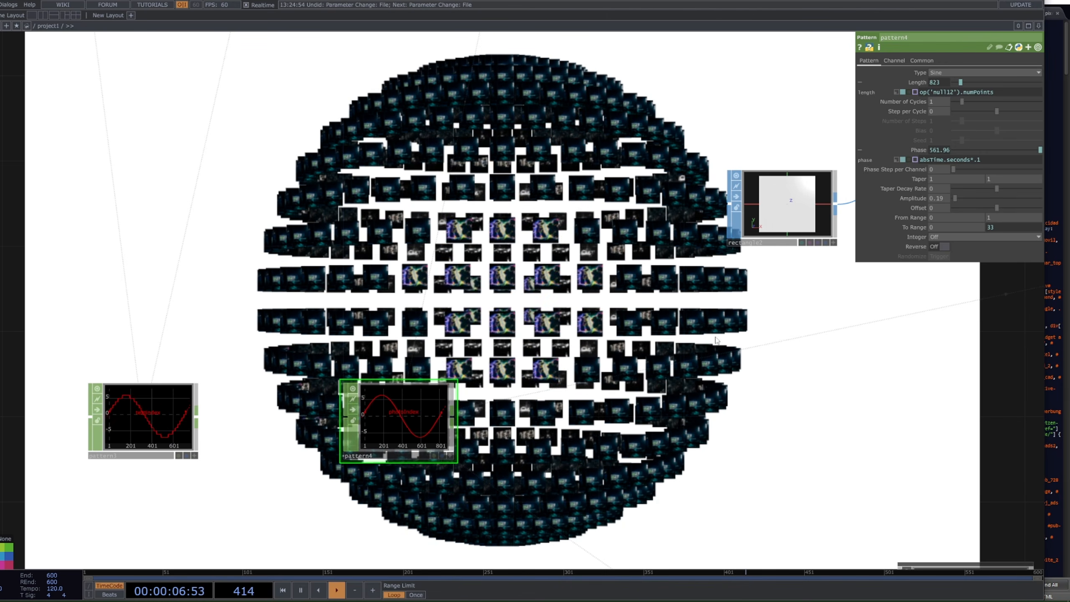
# Step: Try another amplitude and the Constant, Triangle, Ramp and Ramp Samples types on pattern4, and return it to Sine
pyautogui.moveTo(956, 198); pyautogui.dragTo(990, 201)
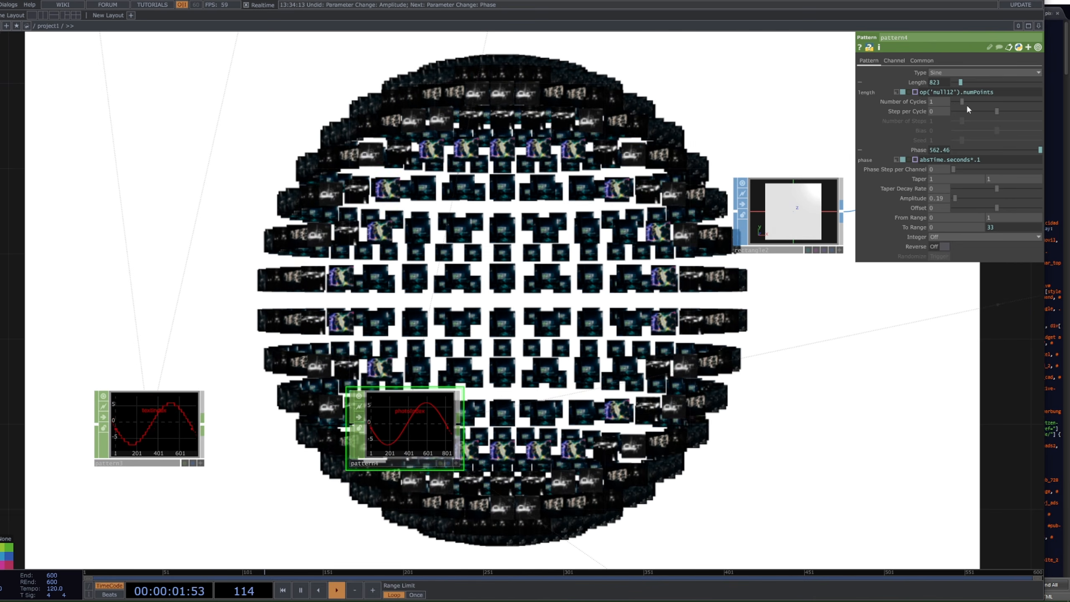
pyautogui.click(958, 72)
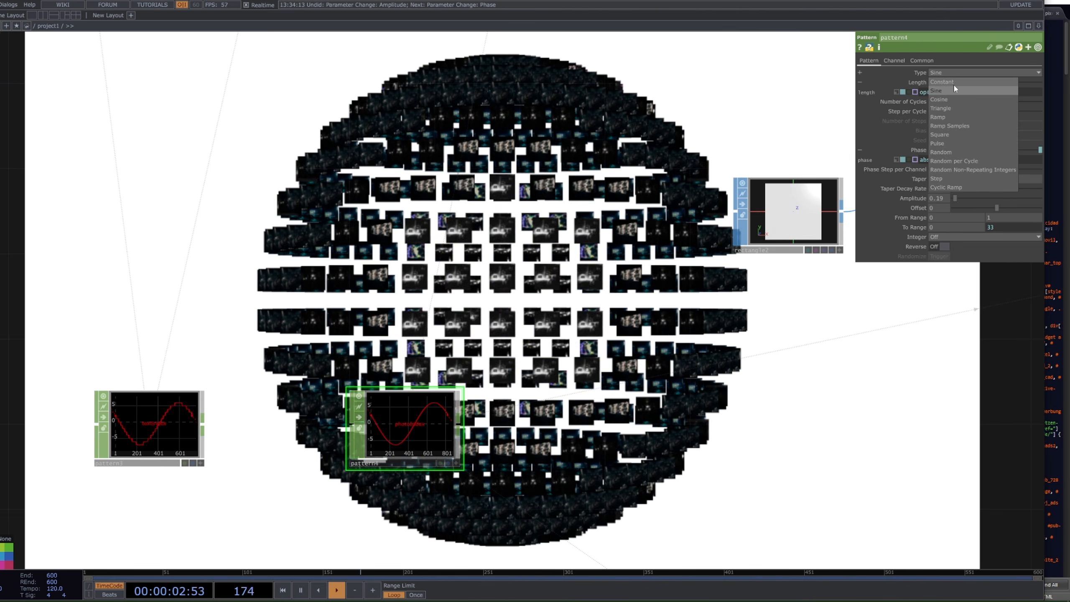
pyautogui.click(956, 82)
pyautogui.click(960, 73)
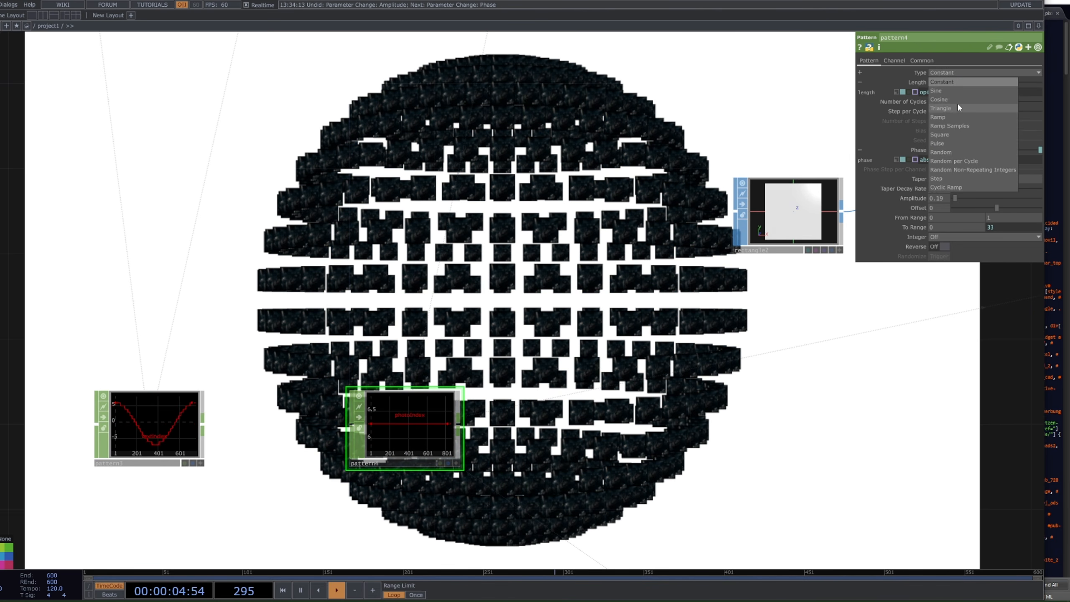
pyautogui.click(957, 102)
pyautogui.click(983, 73)
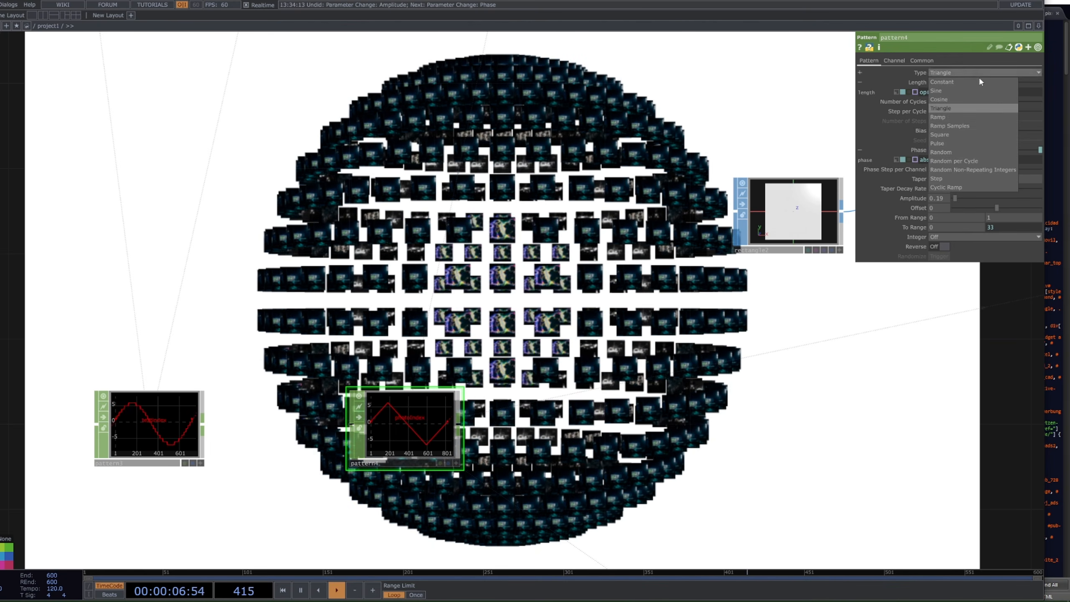
pyautogui.click(951, 113)
pyautogui.click(967, 72)
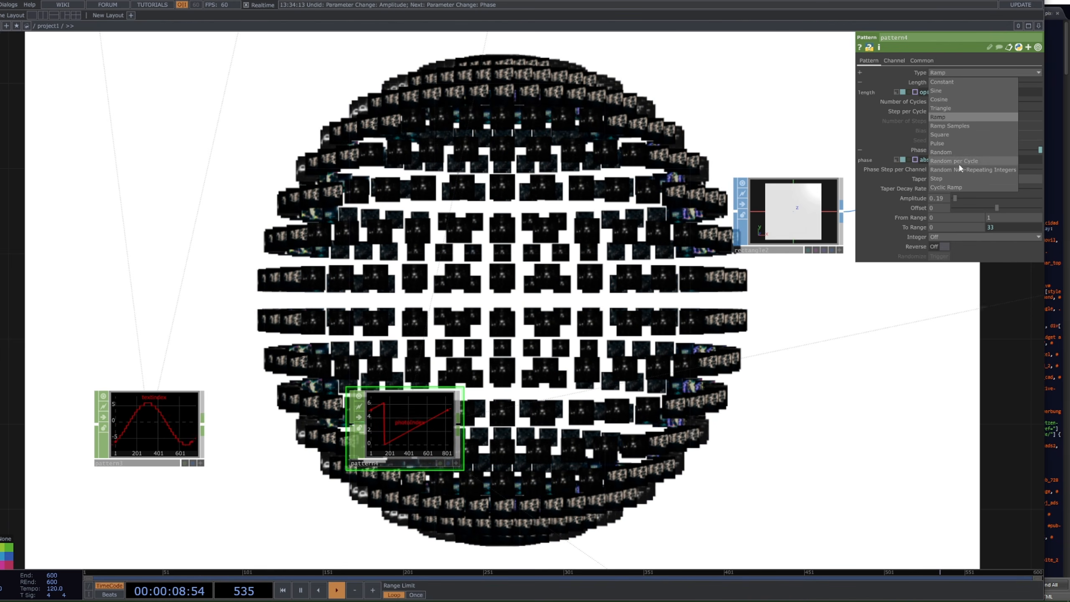
pyautogui.click(958, 91)
pyautogui.click(953, 75)
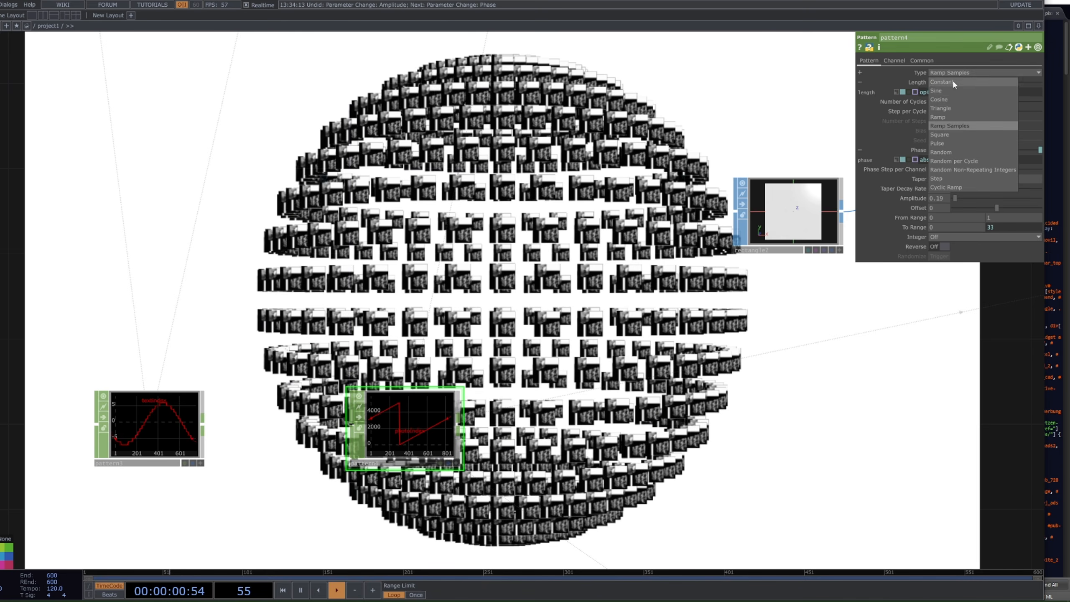
pyautogui.click(951, 91)
# Step: Check resample2's Resample settings in the sphere chain
pyautogui.scroll(-3, 674, 236)
pyautogui.scroll(-4, 628, 375)
pyautogui.scroll(4, 562, 188)
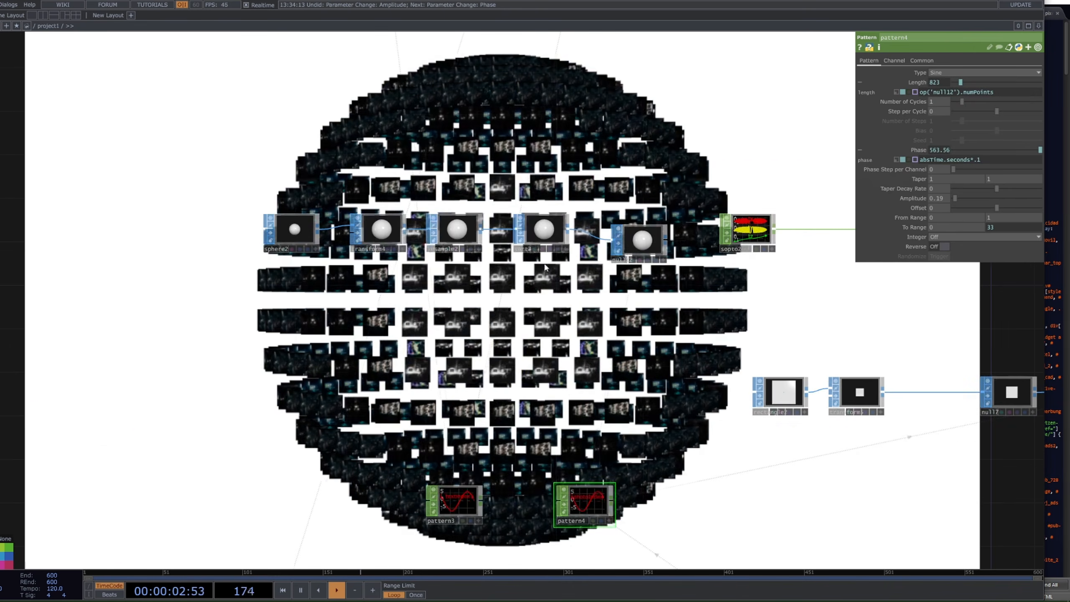
pyautogui.click(456, 231)
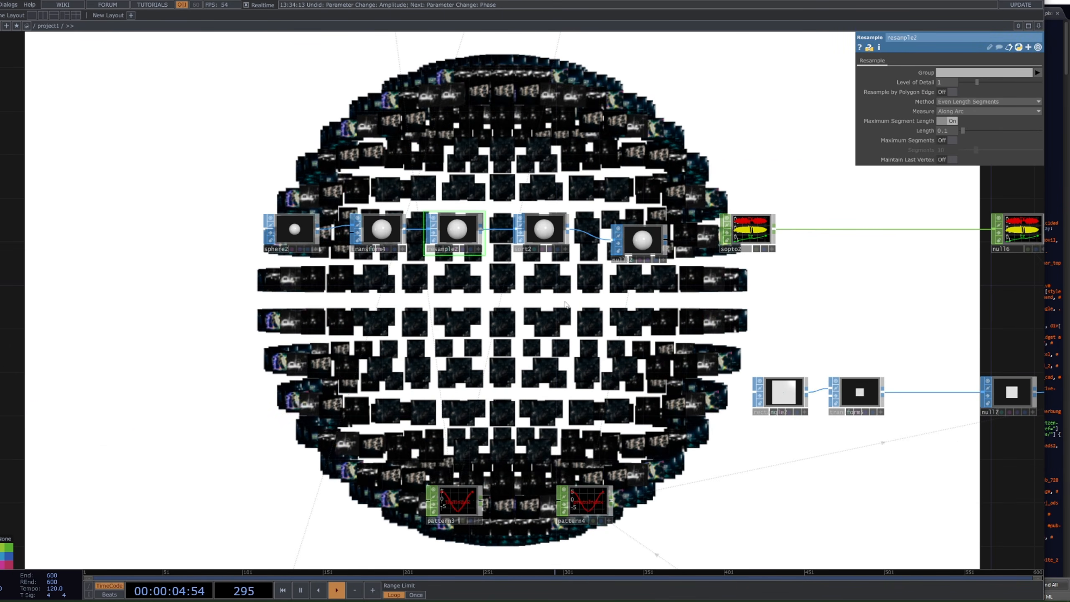
# Step: Pause playback and hide null8's output from the network background
pyautogui.scroll(-3, 592, 199)
pyautogui.moveTo(590, 397); pyautogui.dragTo(293, 343)
pyautogui.press('space')
pyautogui.scroll(-3, 263, 301)
pyautogui.scroll(3, 632, 329)
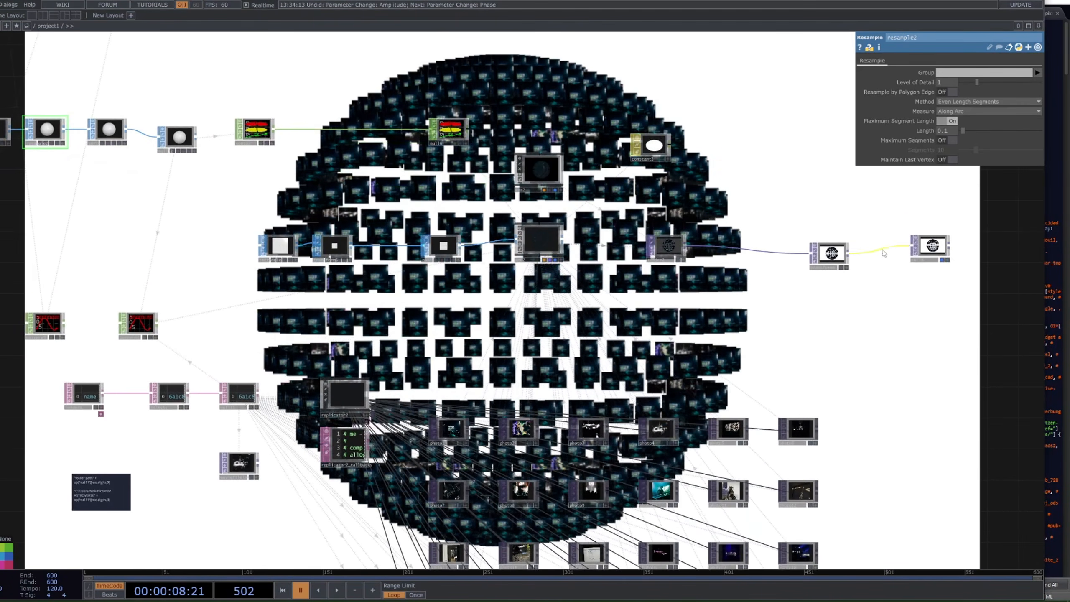
pyautogui.click(943, 259)
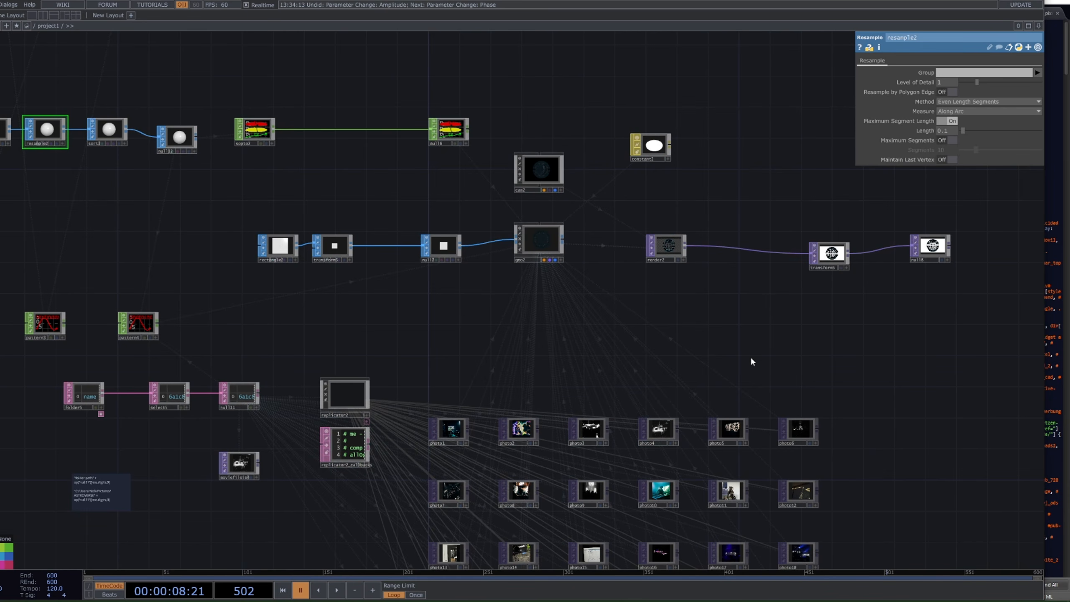
# Step: Review replicator2's replication settings and the file list in its template table null11
pyautogui.scroll(-3, 434, 437)
pyautogui.scroll(2, 343, 406)
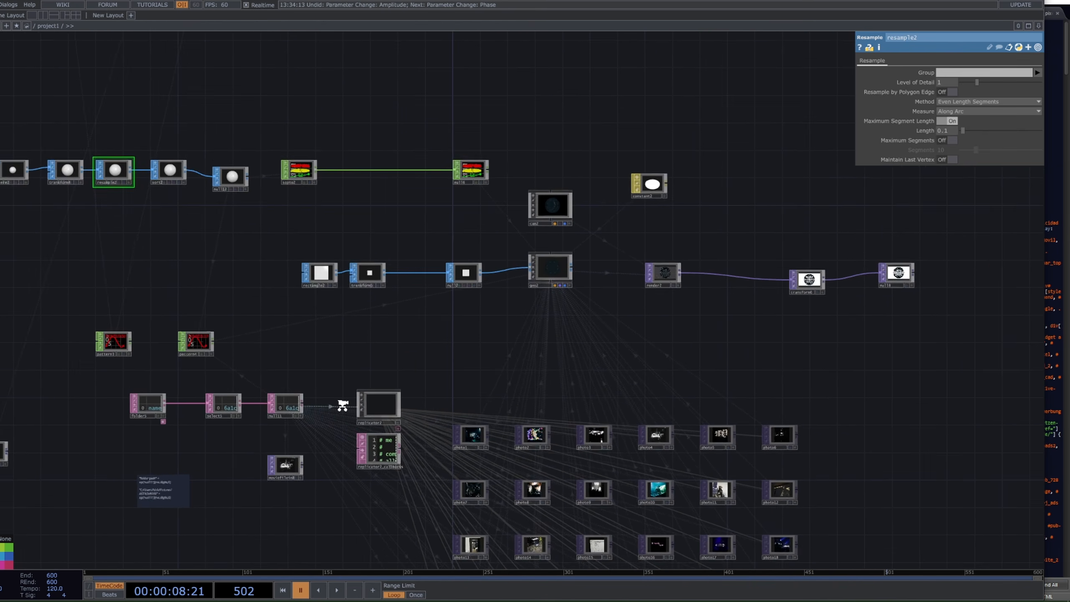
pyautogui.scroll(1, 343, 405)
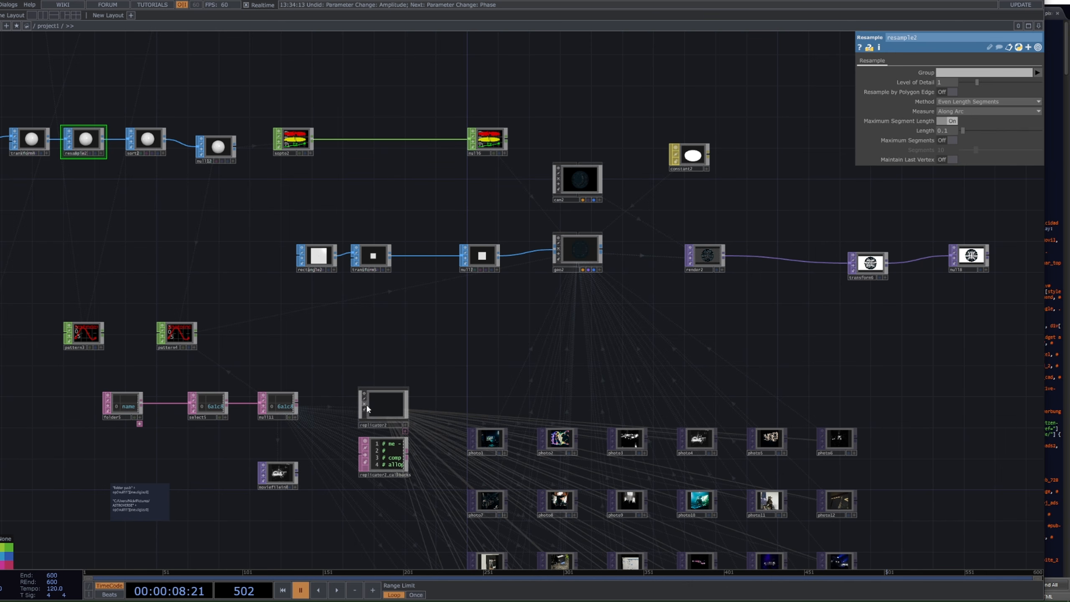
pyautogui.click(379, 405)
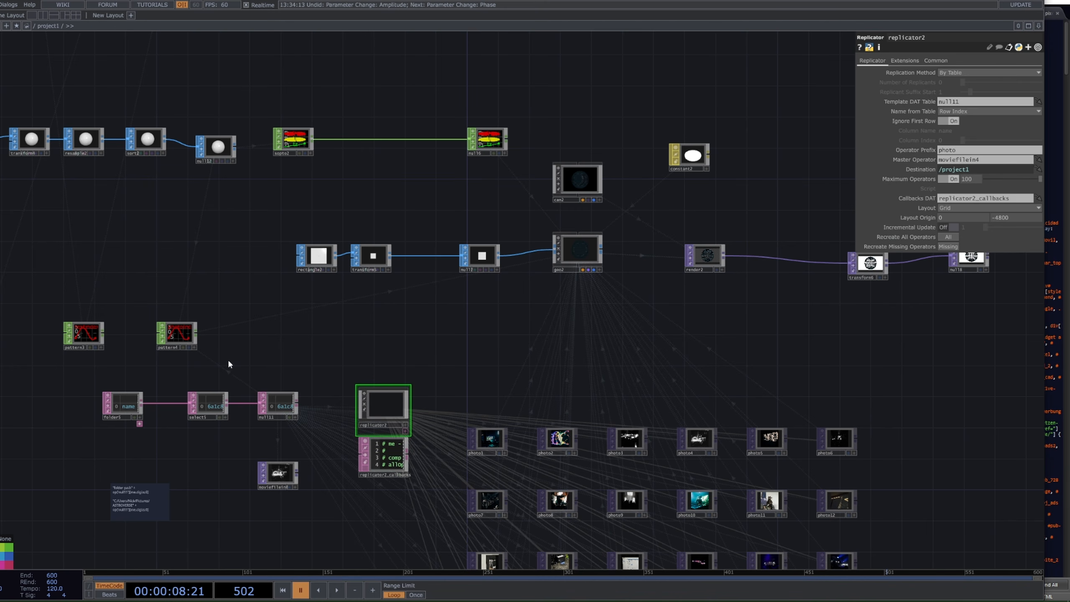
pyautogui.scroll(3, 232, 363)
pyautogui.click(360, 422)
pyautogui.scroll(4, 295, 424)
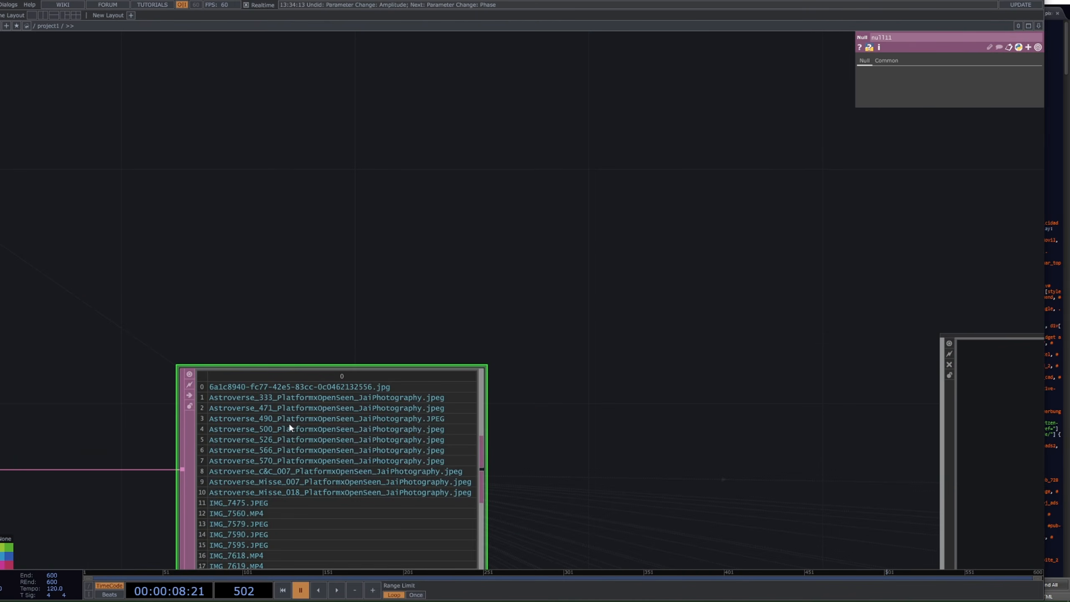
pyautogui.scroll(-2, 293, 411)
pyautogui.click(786, 442)
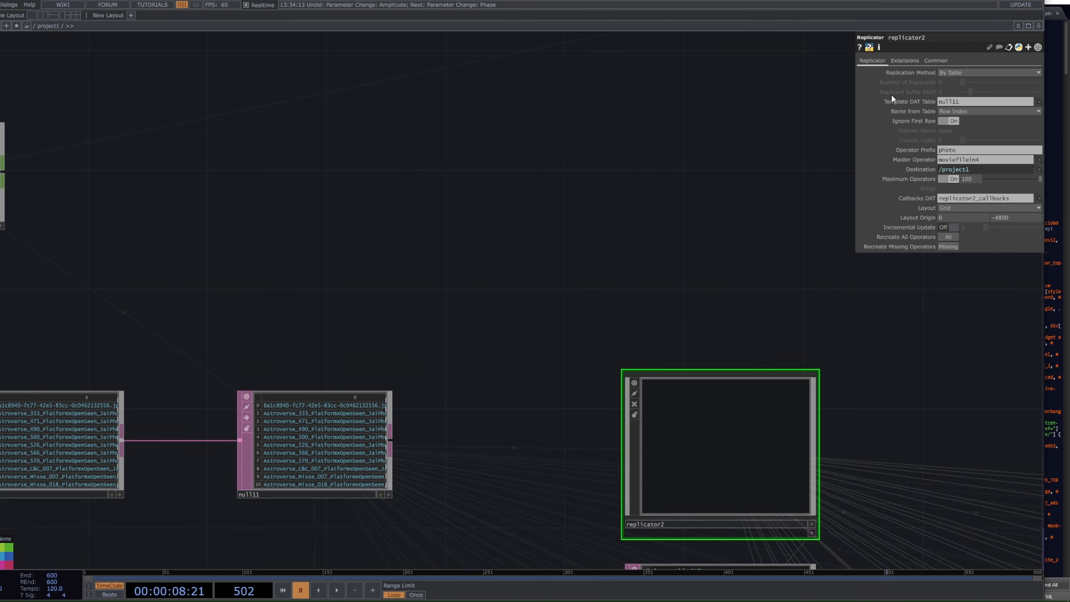
# Step: Open moviefilein4's File expression and highlight its op('null11')[me.digits,0] part
pyautogui.moveTo(692, 220); pyautogui.dragTo(694, 181)
pyautogui.scroll(-4, 786, 197)
pyautogui.click(550, 440)
pyautogui.scroll(1, 712, 257)
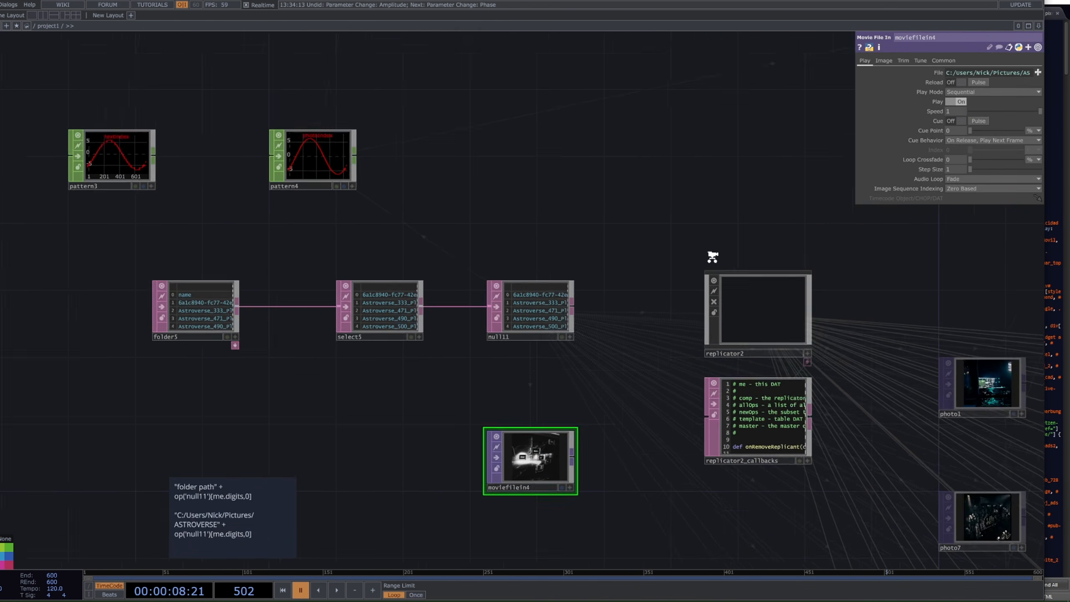
pyautogui.moveTo(712, 257); pyautogui.dragTo(763, 240, button='middle')
pyautogui.click(1006, 74)
pyautogui.click(1010, 85)
pyautogui.moveTo(946, 84); pyautogui.dragTo(1062, 88)
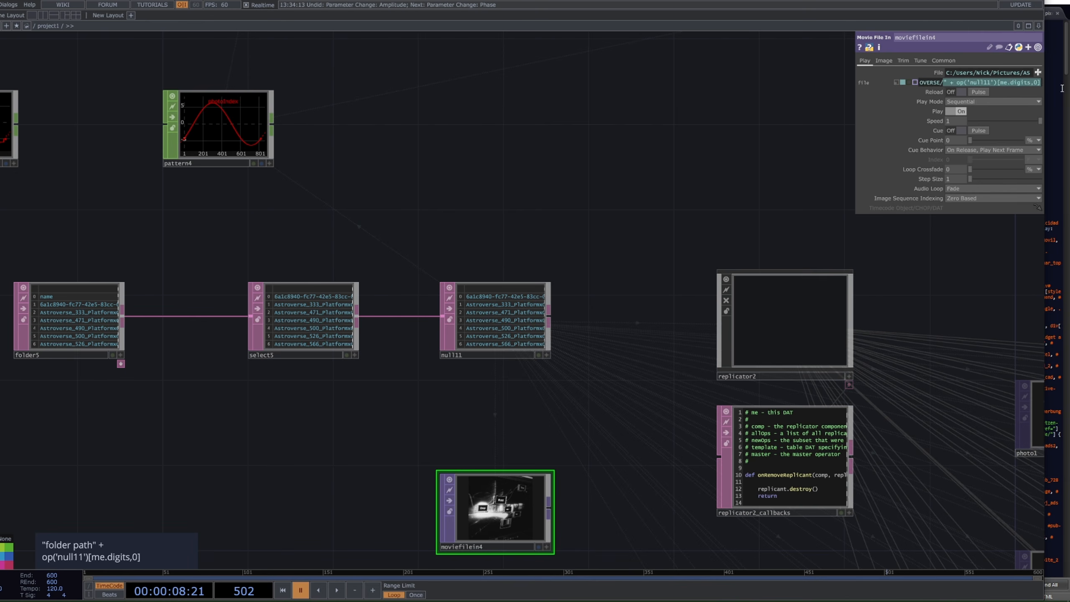
# Step: Close moviefilein4's File expression and review the replicated photo operators, including photo1's Movie File In settings
pyautogui.press('Escape')
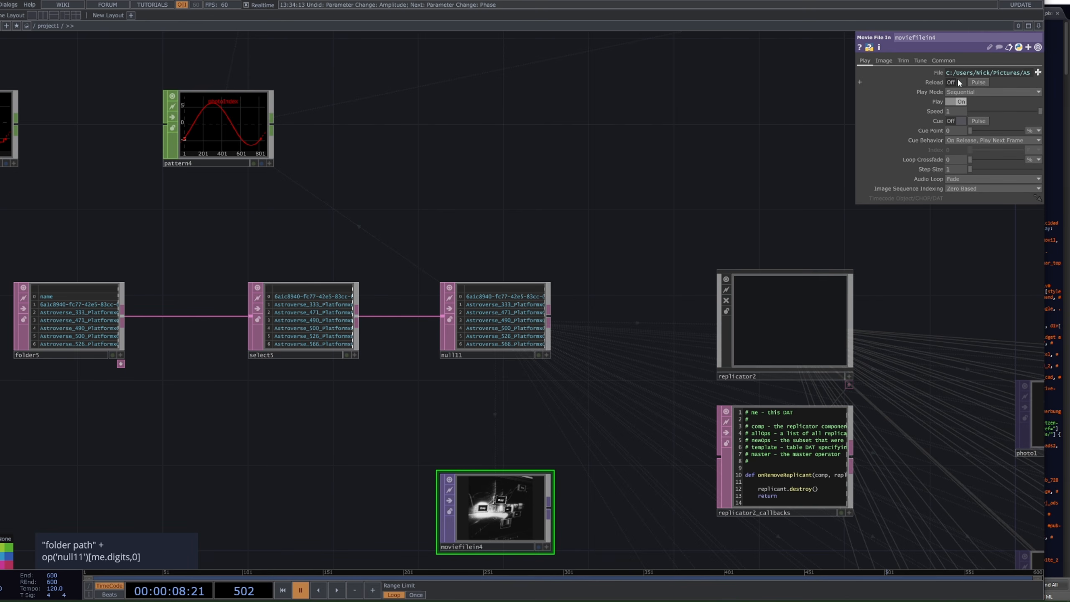
pyautogui.click(784, 318)
pyautogui.press('h')
pyautogui.moveTo(662, 291); pyautogui.dragTo(926, 527)
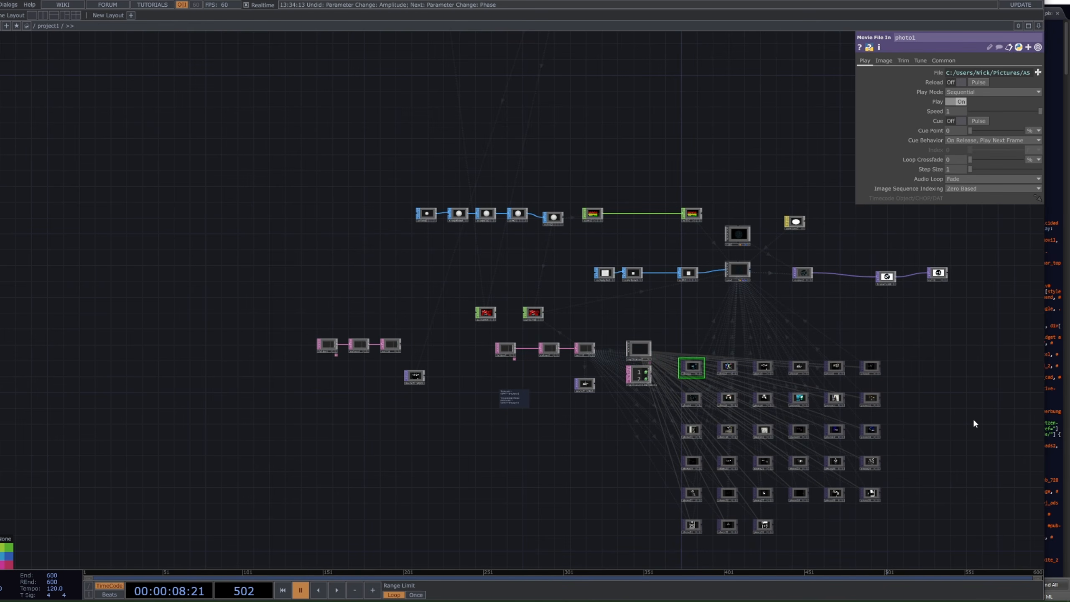
# Step: Check sphere2's Sphere settings at the start of the geometry chain
pyautogui.rightClick(973, 420)
pyautogui.click(441, 311)
pyautogui.scroll(5, 417, 195)
pyautogui.click(440, 232)
pyautogui.scroll(-1, 463, 234)
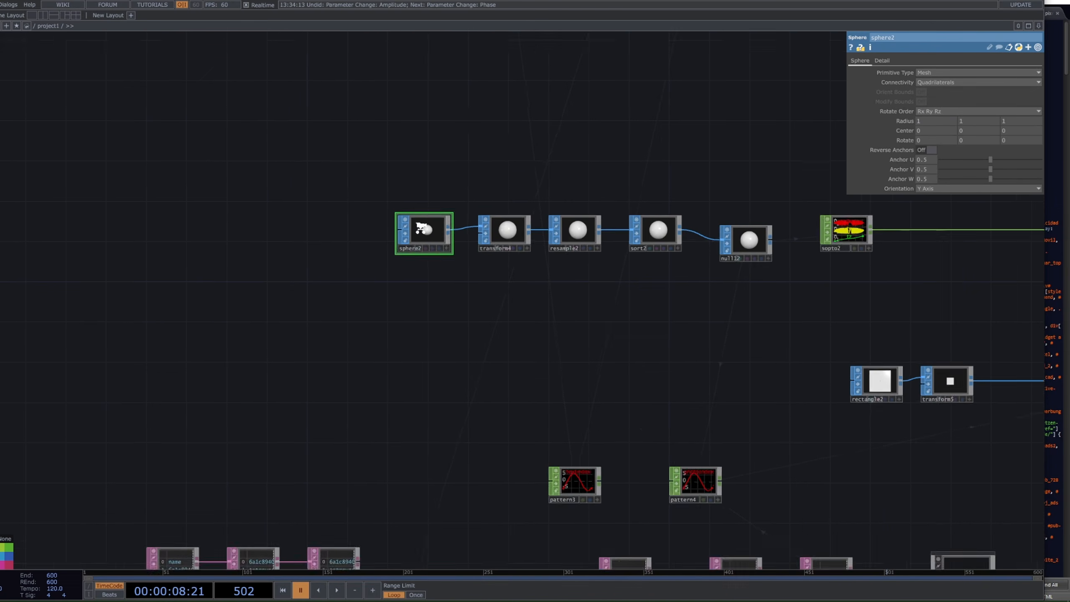
pyautogui.scroll(1, 464, 235)
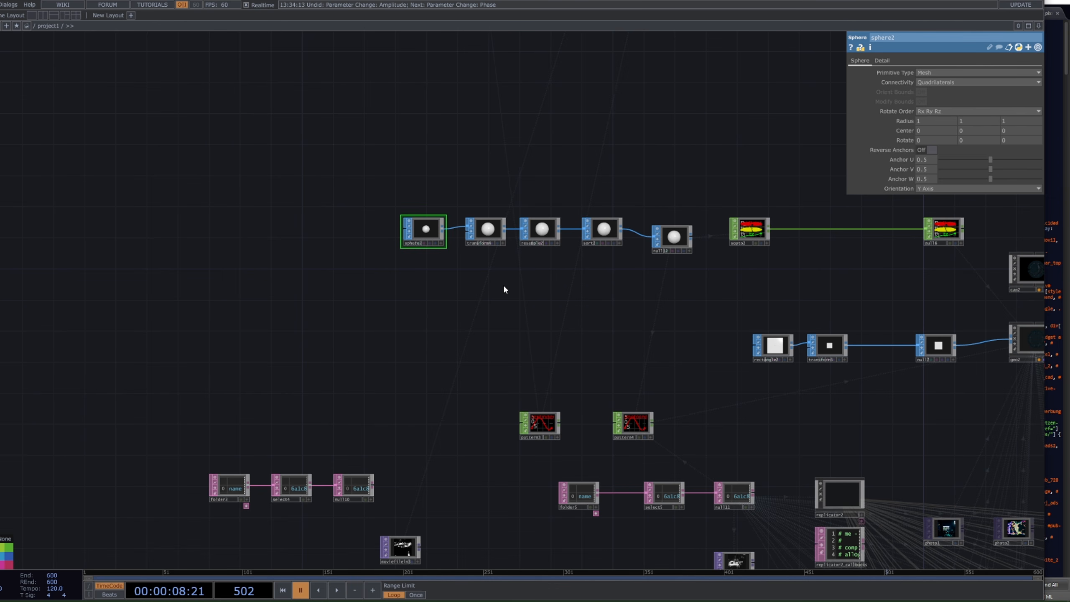
# Step: Delete the unused duplicate folder, select4 and null10 chain with its Movie File In, the folder path note, and pattern3
pyautogui.scroll(-3, 572, 317)
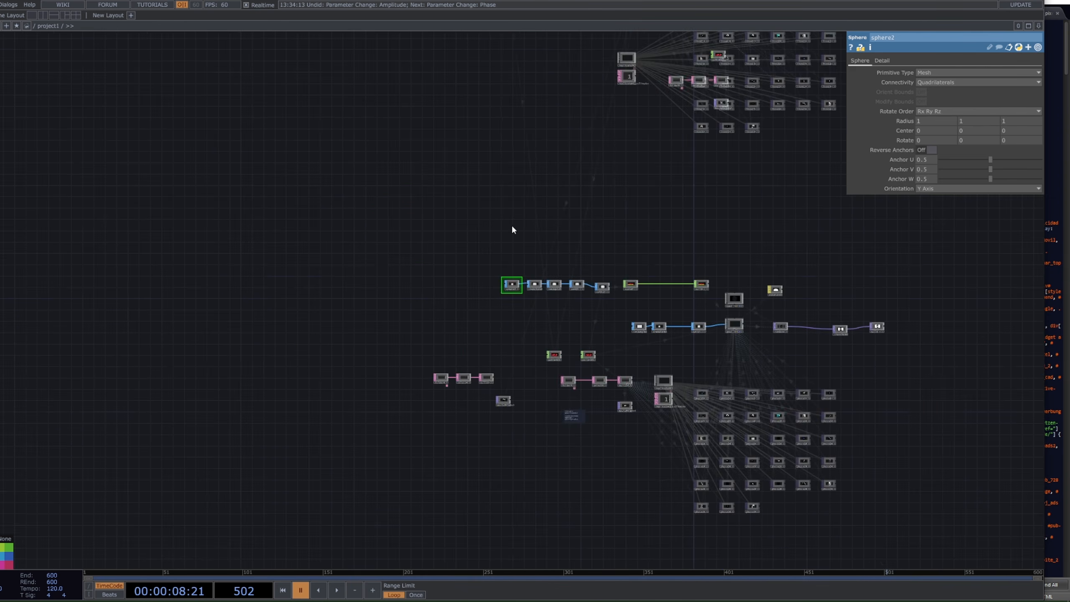
pyautogui.moveTo(853, 293); pyautogui.dragTo(756, 288)
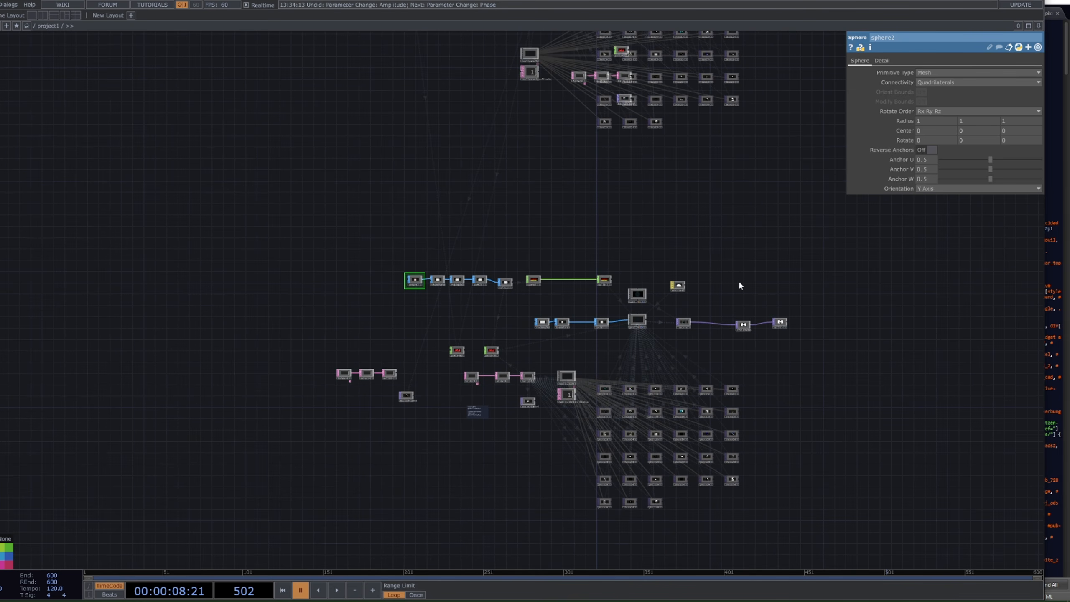
pyautogui.scroll(3, 433, 416)
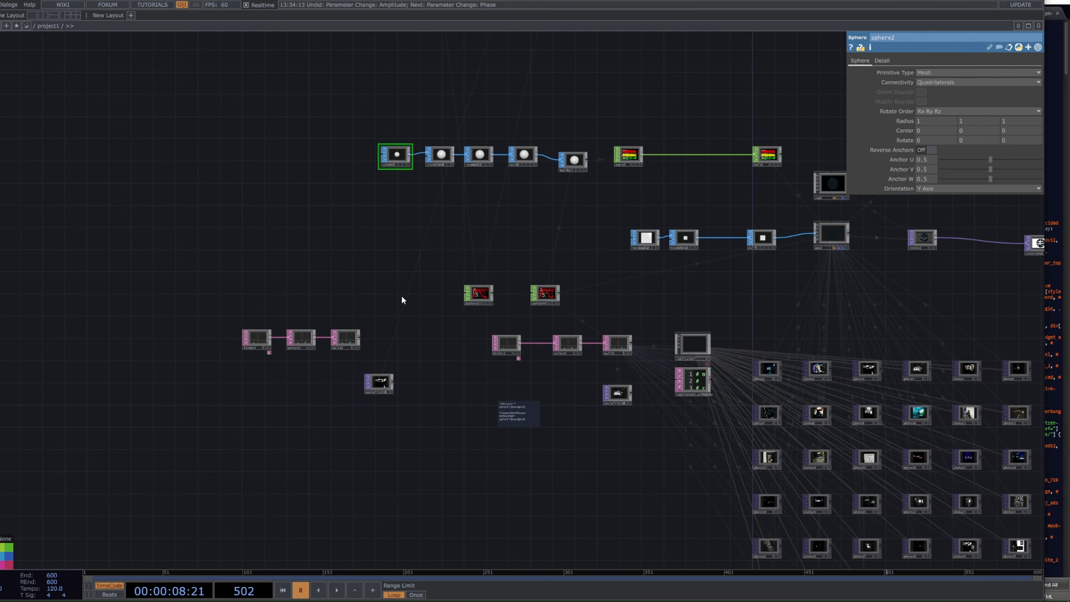
pyautogui.moveTo(403, 300); pyautogui.dragTo(249, 462)
pyautogui.press('Delete')
pyautogui.click(526, 417)
pyautogui.press('Delete')
pyautogui.moveTo(492, 434); pyautogui.dragTo(310, 459)
pyautogui.scroll(-1, 363, 313)
pyautogui.scroll(1, 350, 312)
pyautogui.moveTo(335, 299); pyautogui.dragTo(255, 342, button='right')
pyautogui.press('Delete')
# Step: Show the image sphere from the last null of the render chain in the network background and hide it again
pyautogui.scroll(-3, 342, 383)
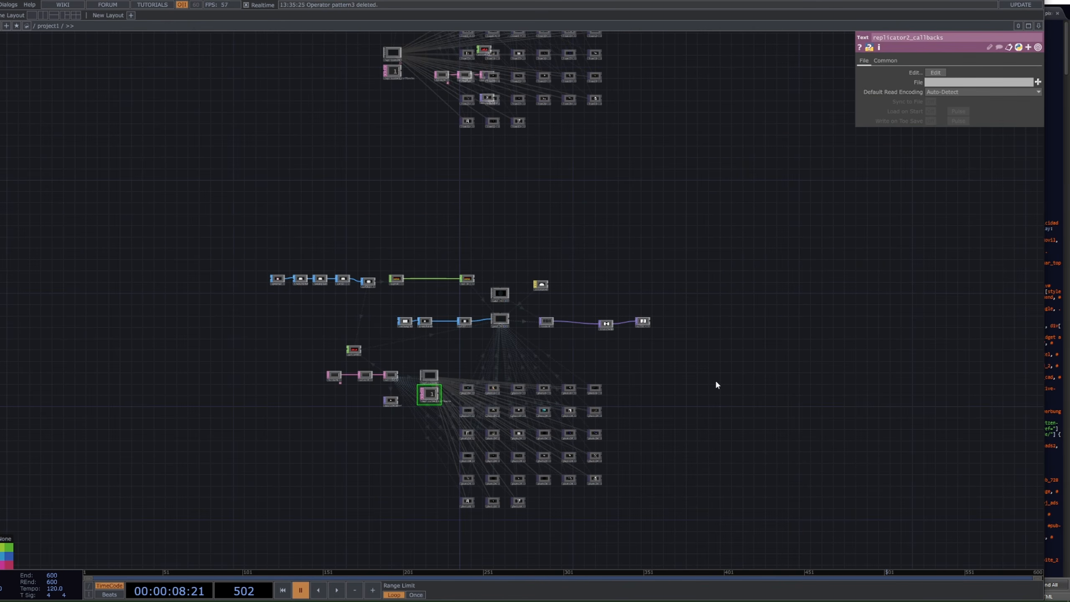
pyautogui.scroll(3, 647, 322)
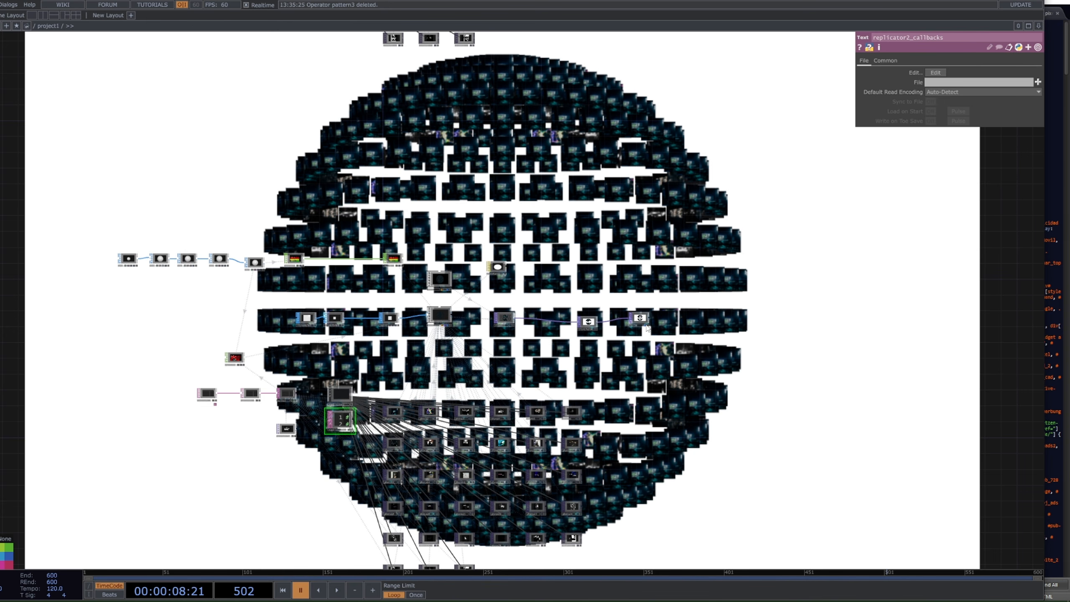
pyautogui.click(646, 325)
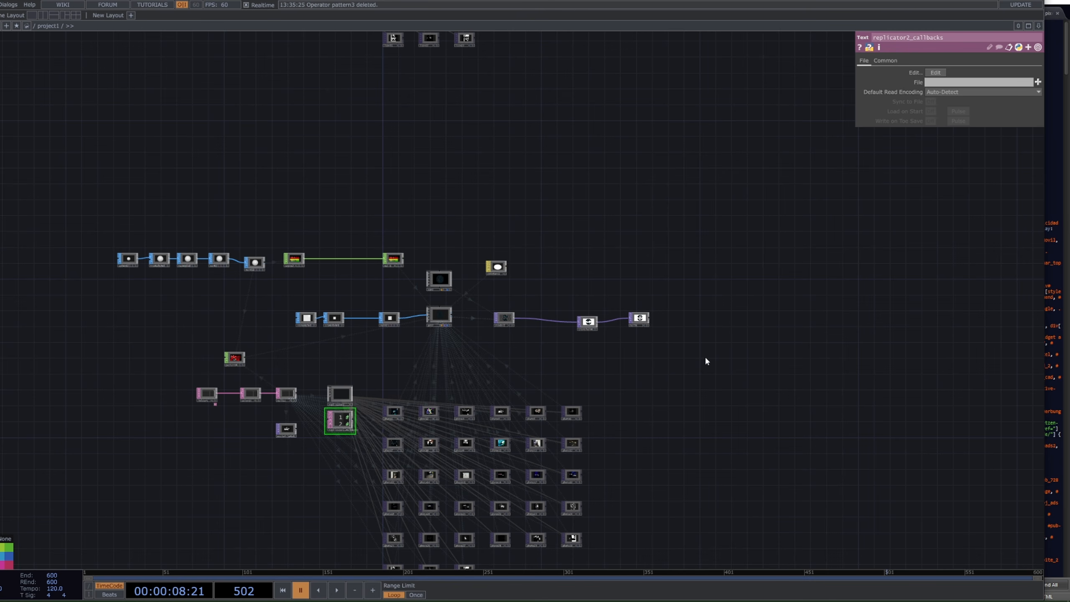